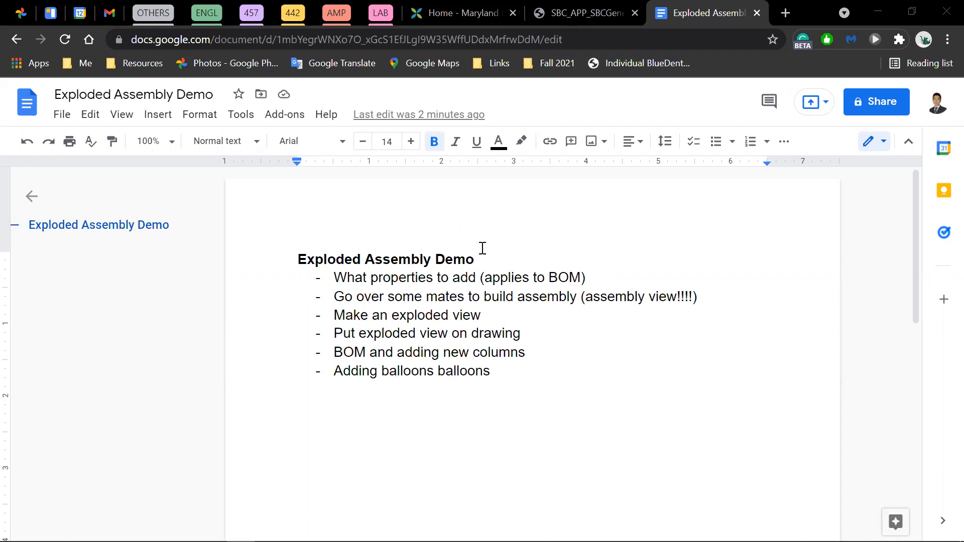
Review the outline's bullets on properties for the BOM and on the mates used to build the assembly.
{"action": "left_click_drag", "start_coordinate": [628, 273], "coordinate": [288, 283]}
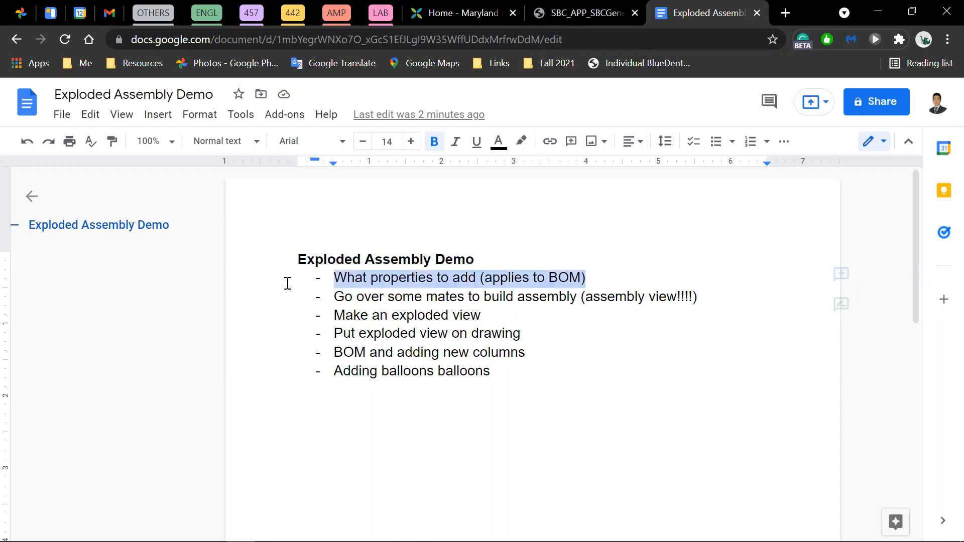
{"action": "left_click", "coordinate": [354, 277]}
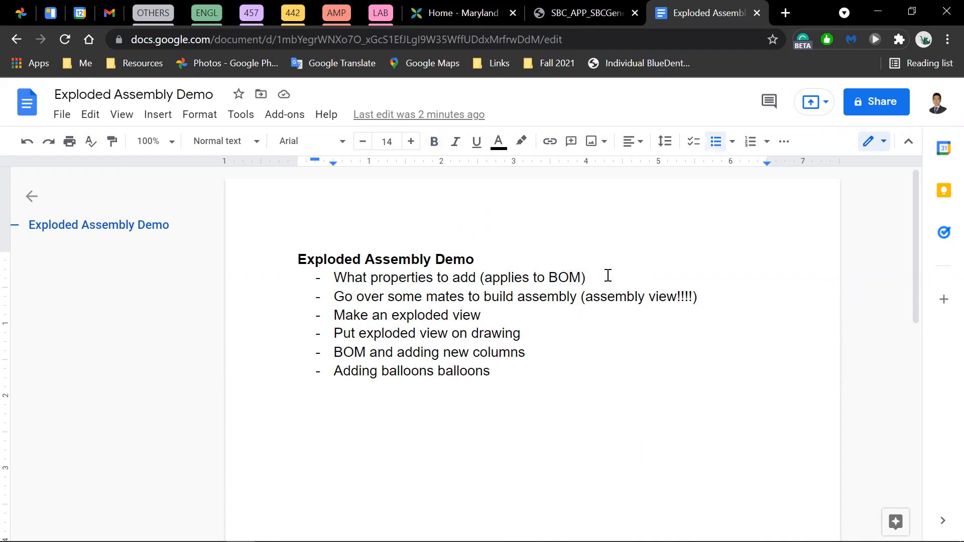
{"action": "left_click_drag", "start_coordinate": [607, 275], "coordinate": [584, 279]}
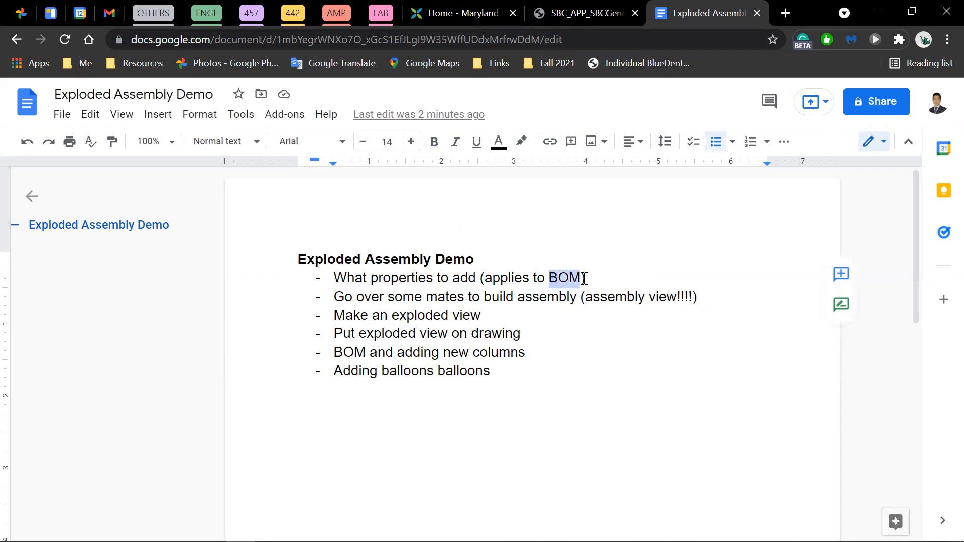
{"action": "left_click", "coordinate": [585, 279]}
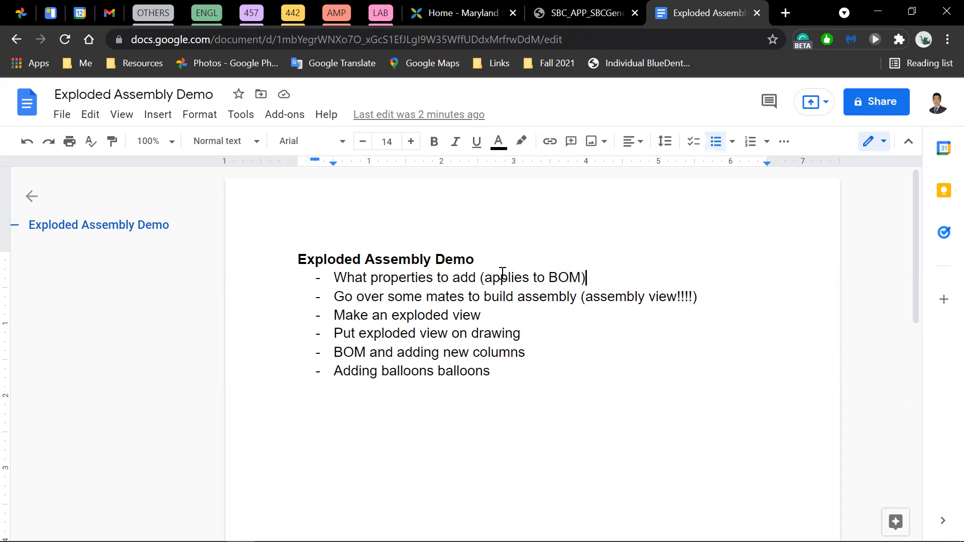
{"action": "left_click_drag", "start_coordinate": [549, 278], "coordinate": [605, 278]}
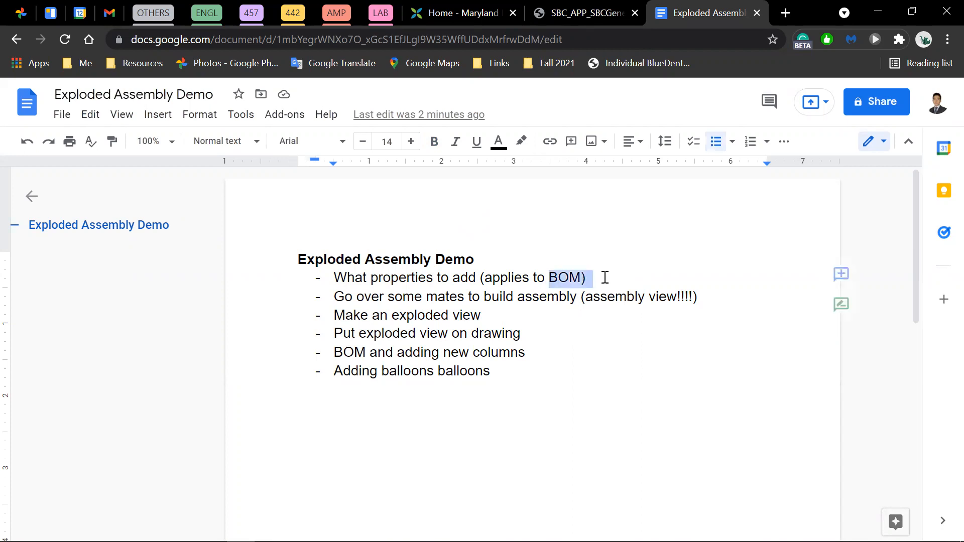
{"action": "left_click", "coordinate": [402, 297]}
{"action": "left_click_drag", "start_coordinate": [334, 296], "coordinate": [707, 301]}
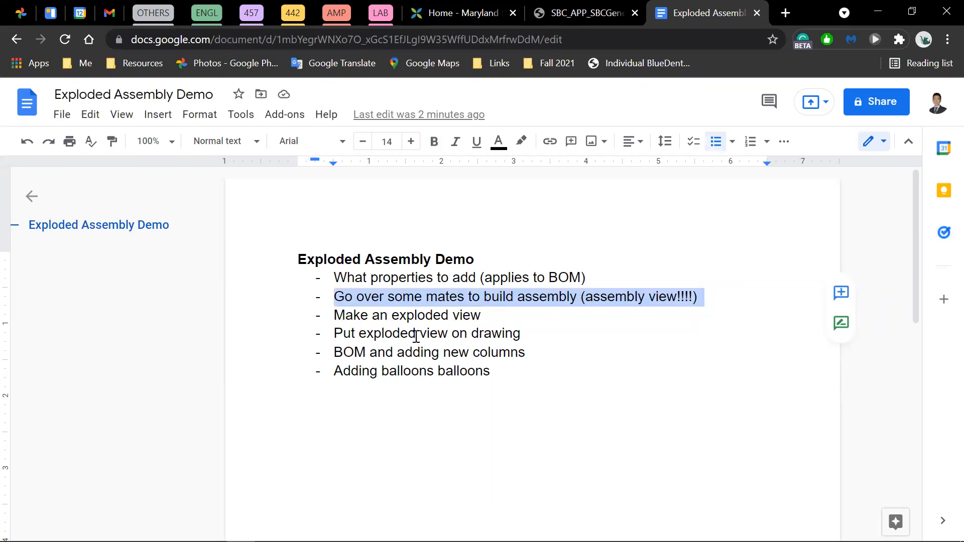
{"action": "left_click", "coordinate": [390, 299]}
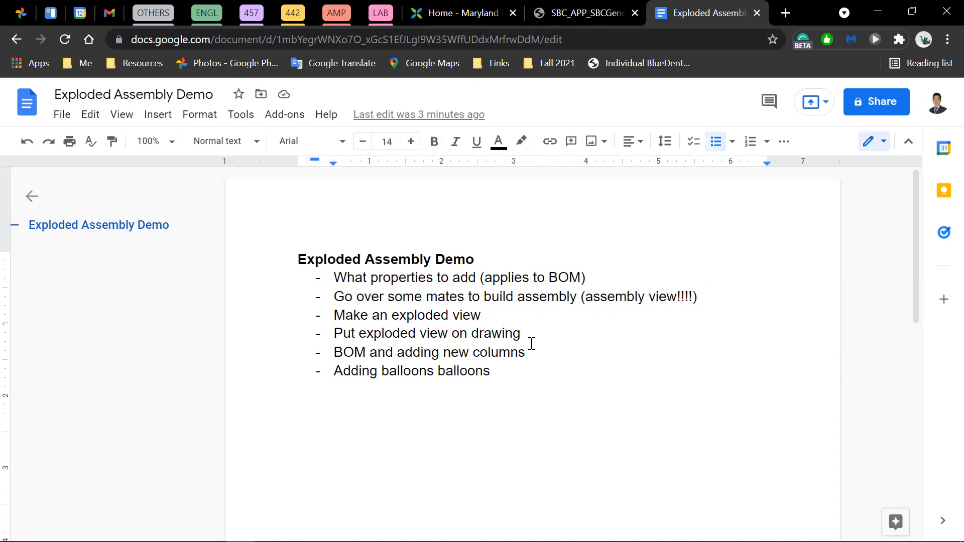
Delete the duplicated word "balloons" from the last bullet of the outline.
{"action": "left_click", "coordinate": [504, 372]}
{"action": "left_click_drag", "start_coordinate": [301, 375], "coordinate": [340, 375]}
{"action": "left_click", "coordinate": [459, 360]}
{"action": "left_click_drag", "start_coordinate": [497, 373], "coordinate": [439, 372]}
{"action": "key", "text": "BackSpace"}
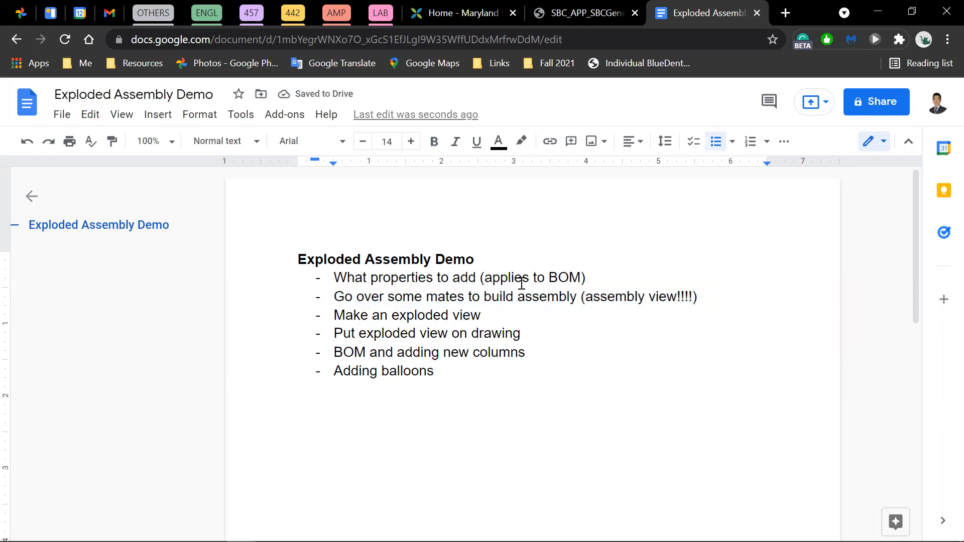
Switch to the assembly_demo1 part in SOLIDWORKS and display its feature tree instead of its appearances.
{"action": "left_click", "coordinate": [297, 531]}
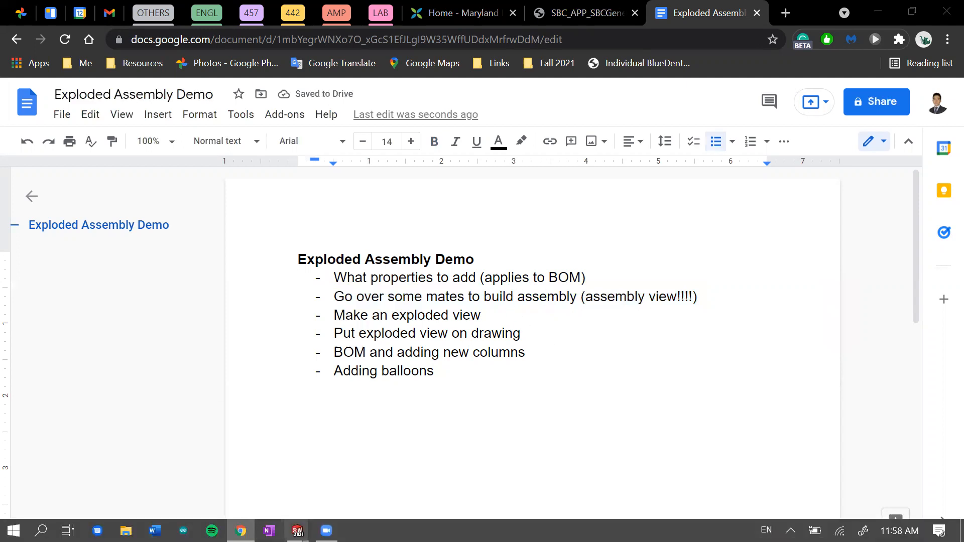
{"action": "left_click", "coordinate": [92, 452]}
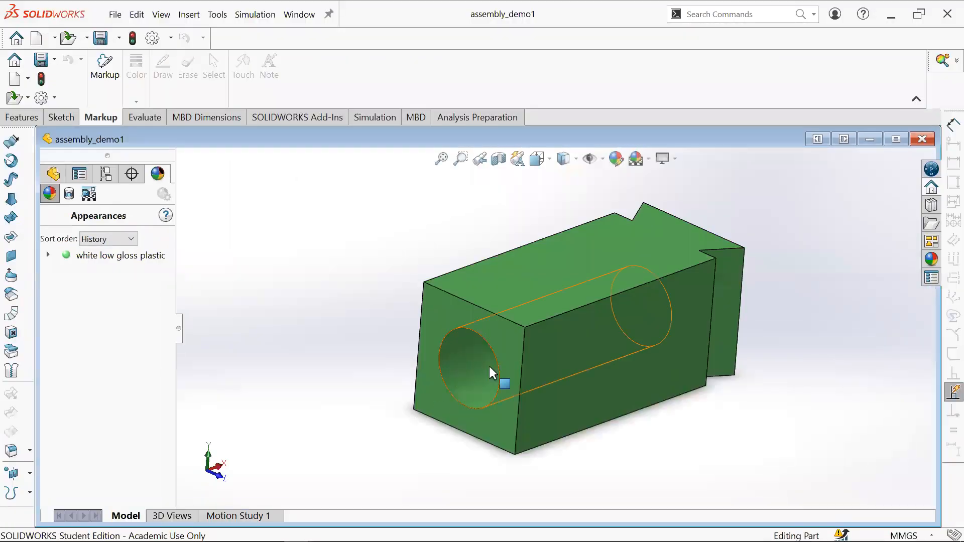
{"action": "left_click", "coordinate": [297, 530]}
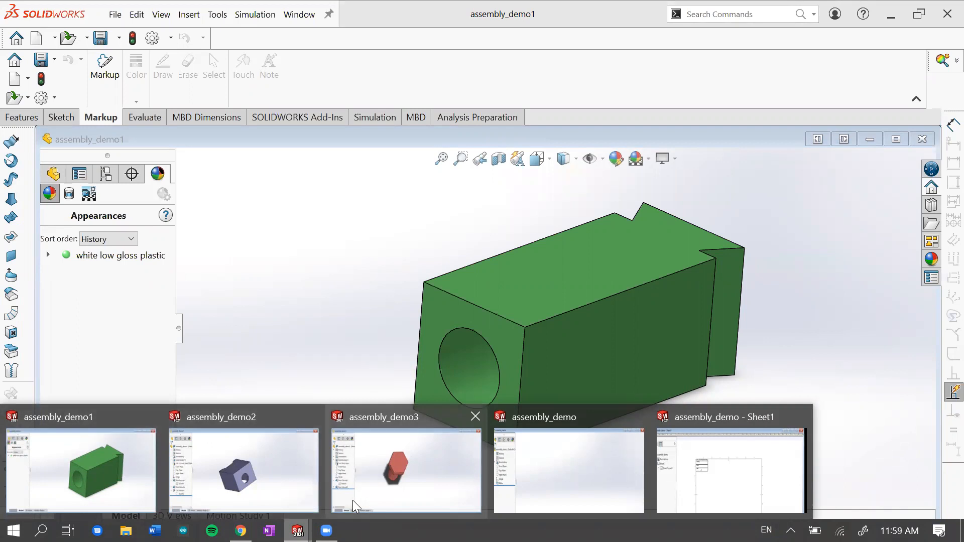
{"action": "left_click", "coordinate": [78, 476]}
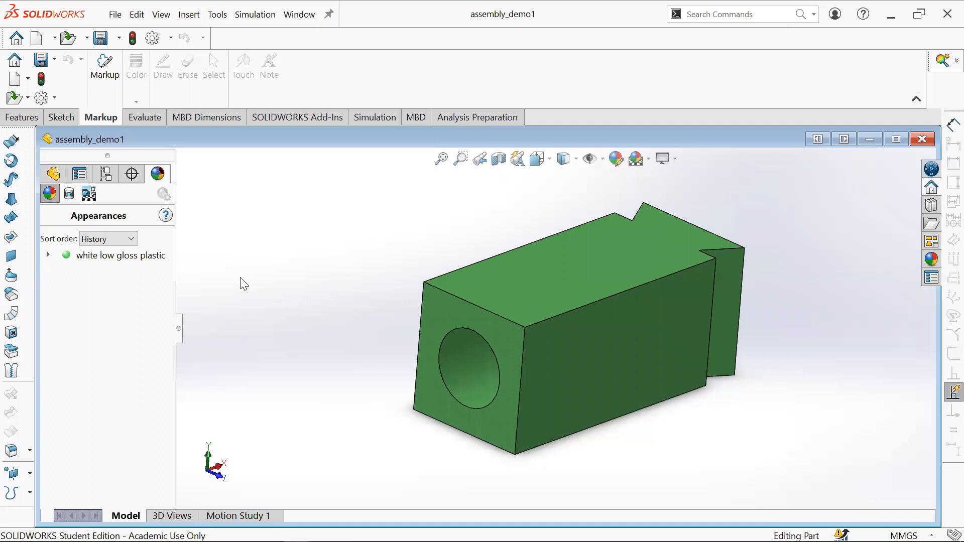
{"action": "left_click", "coordinate": [54, 174]}
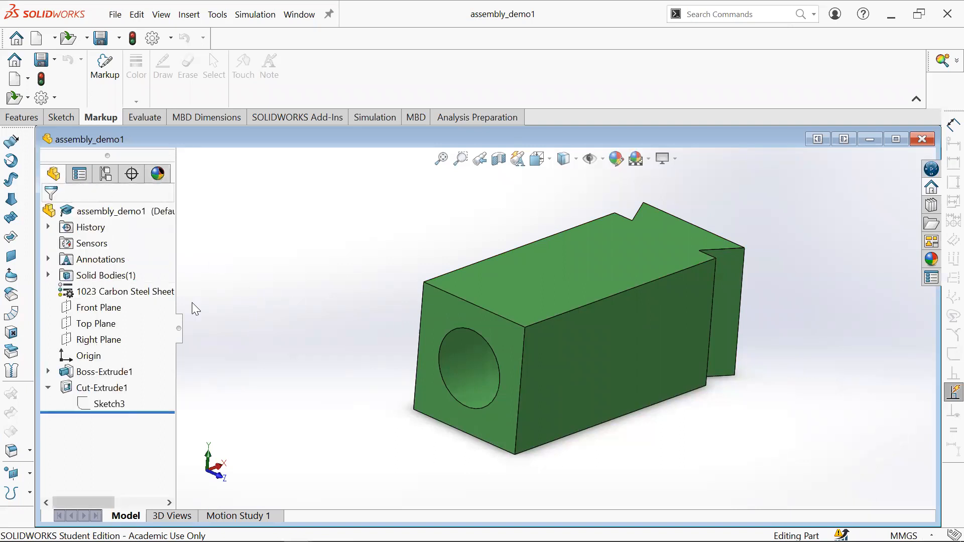
Examine the assembly_demo1 block from several angles, including the end with the hole and the notched end.
{"action": "middle_click_drag", "start_coordinate": [457, 398], "coordinate": [529, 351]}
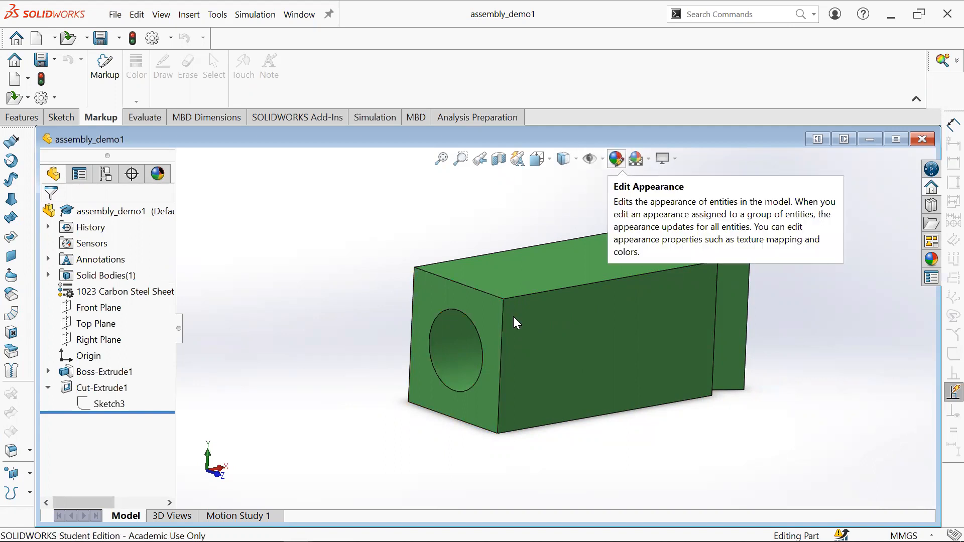
{"action": "left_click", "coordinate": [552, 352]}
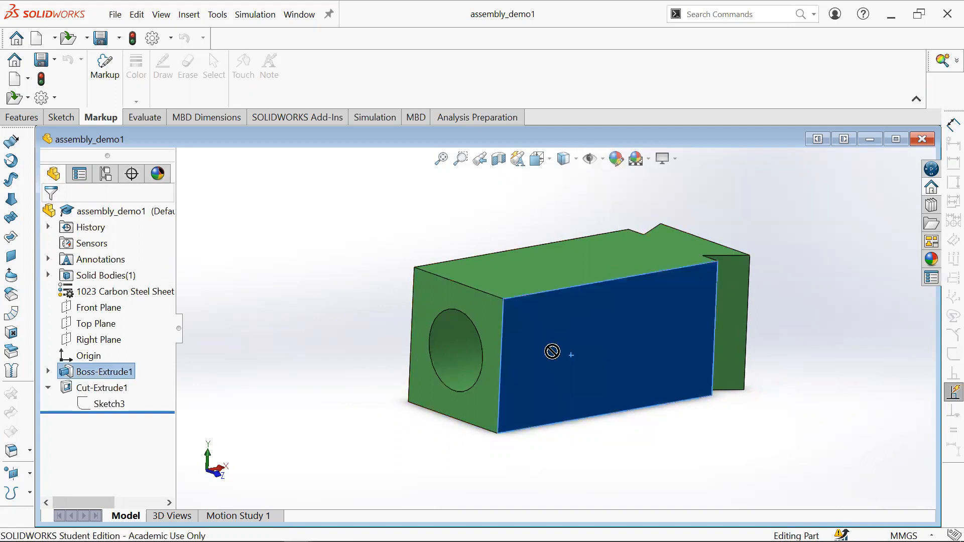
{"action": "left_click", "coordinate": [433, 333]}
{"action": "left_click", "coordinate": [386, 341]}
{"action": "middle_click_drag", "start_coordinate": [396, 346], "coordinate": [462, 400]}
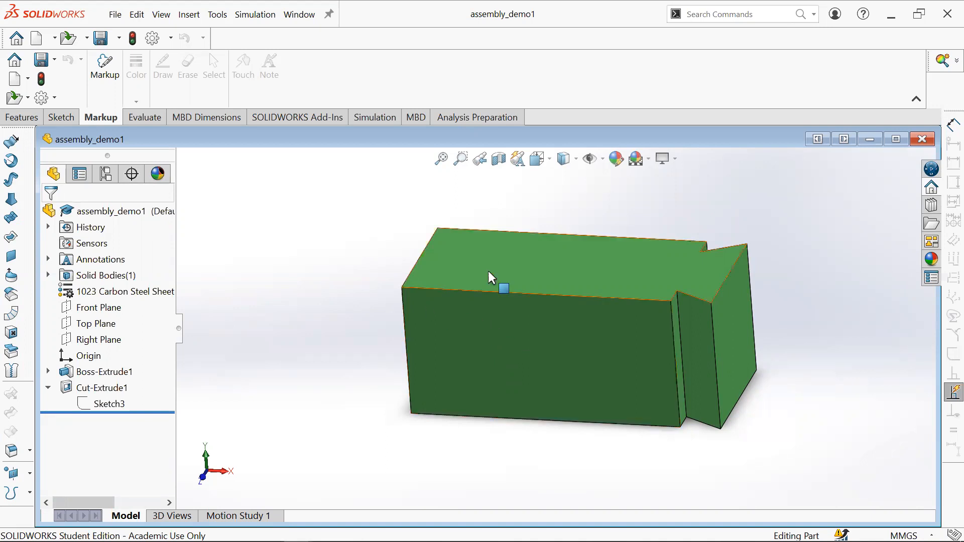
{"action": "middle_click_drag", "start_coordinate": [479, 338], "coordinate": [307, 244]}
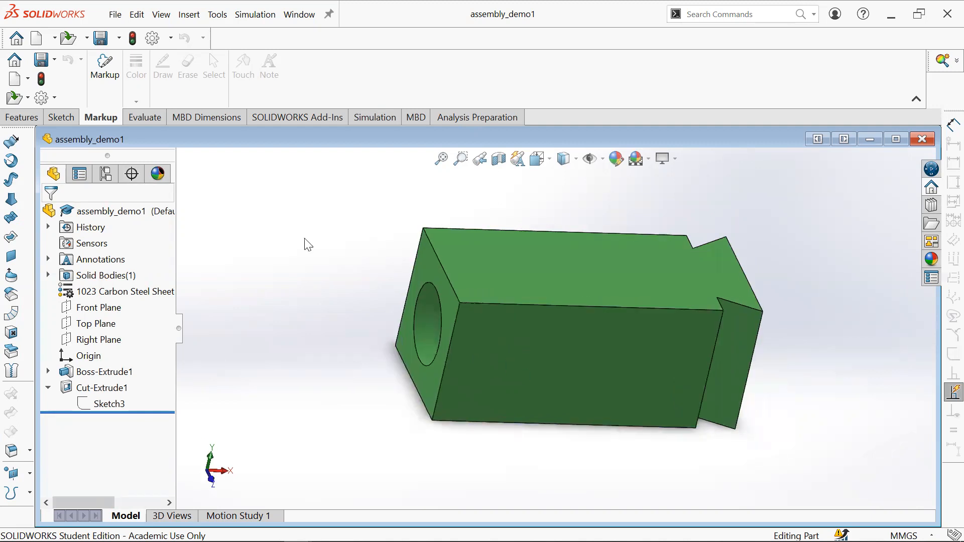
Select the material entry in the assembly_demo1 feature tree and widen the tree to read its full name.
{"action": "left_click", "coordinate": [115, 14]}
{"action": "left_click", "coordinate": [466, 310]}
{"action": "left_click", "coordinate": [211, 260]}
{"action": "left_click", "coordinate": [119, 296]}
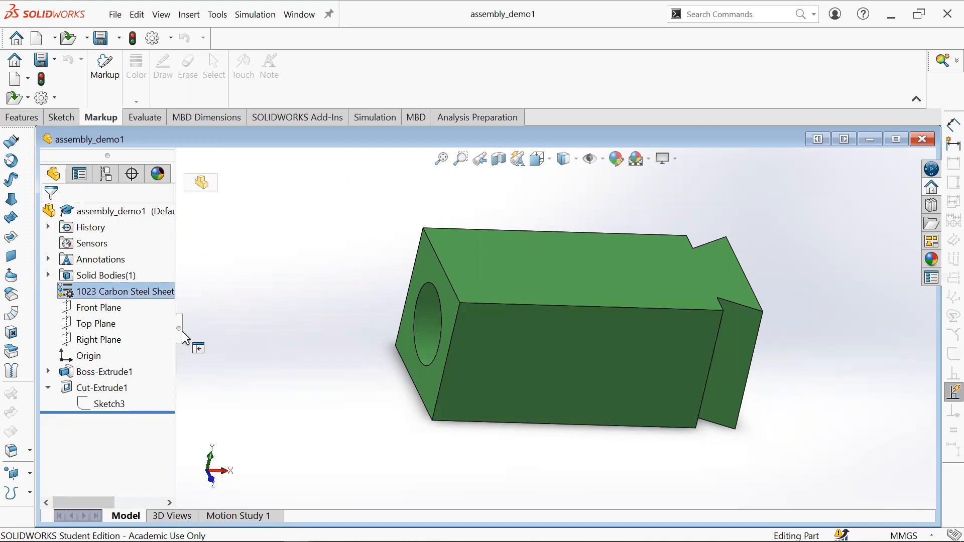
{"action": "left_click_drag", "start_coordinate": [180, 329], "coordinate": [198, 331]}
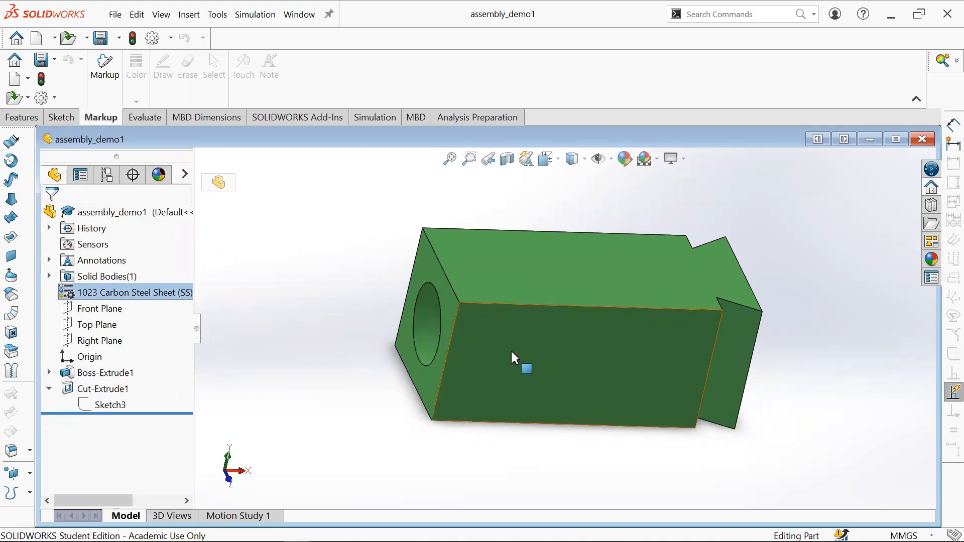
Review the Material and Part Number custom properties in the file properties of assembly_demo1, including the Material value expression.
{"action": "left_click", "coordinate": [115, 14]}
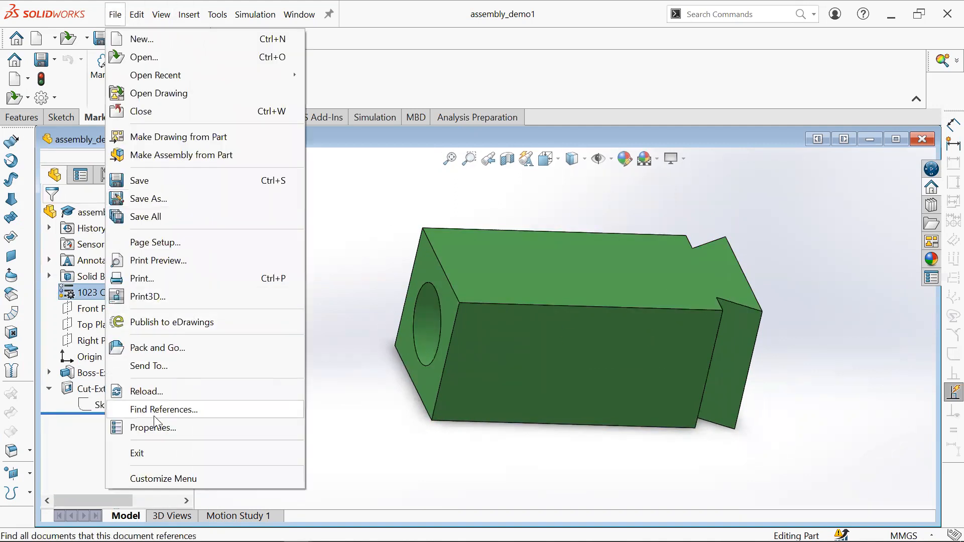
{"action": "left_click", "coordinate": [143, 428]}
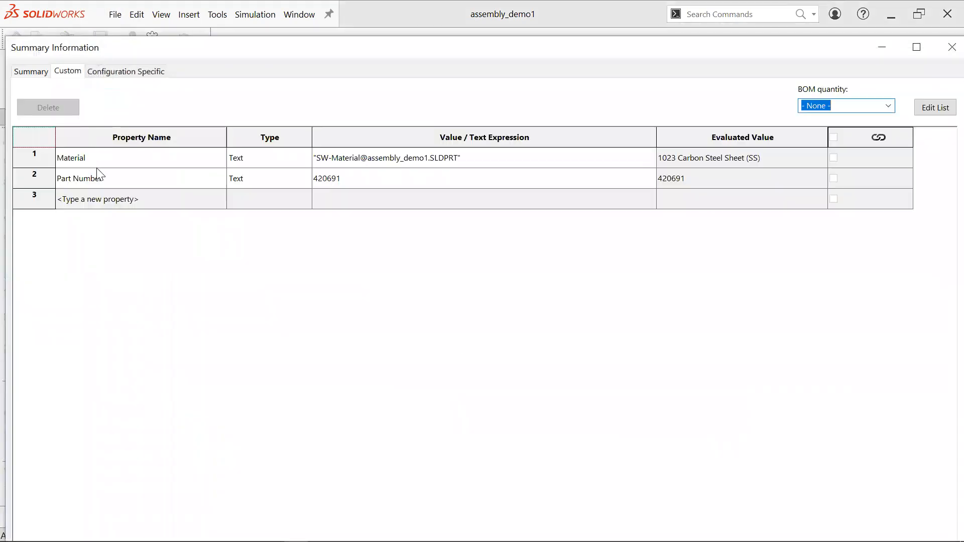
{"action": "left_click", "coordinate": [69, 69]}
{"action": "left_click", "coordinate": [112, 158]}
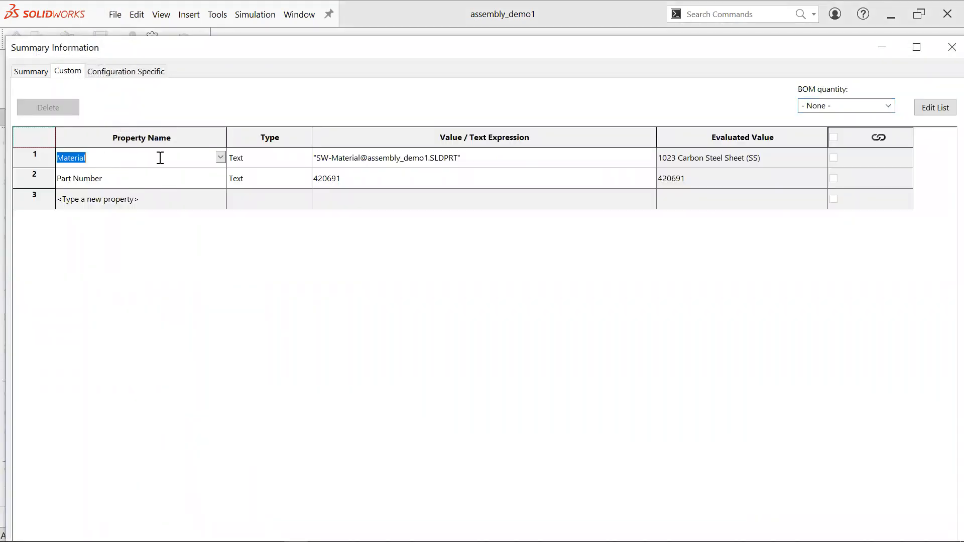
{"action": "left_click", "coordinate": [137, 179]}
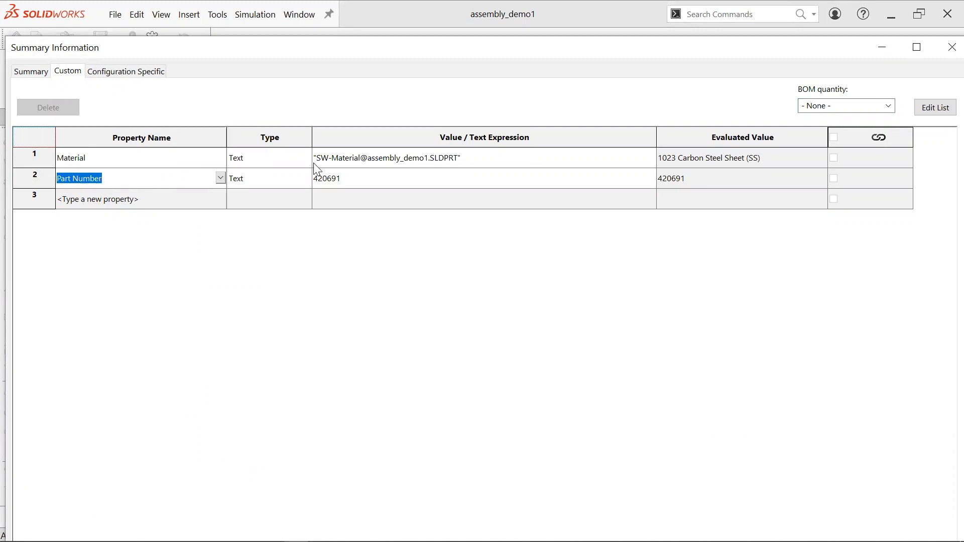
{"action": "left_click", "coordinate": [449, 163]}
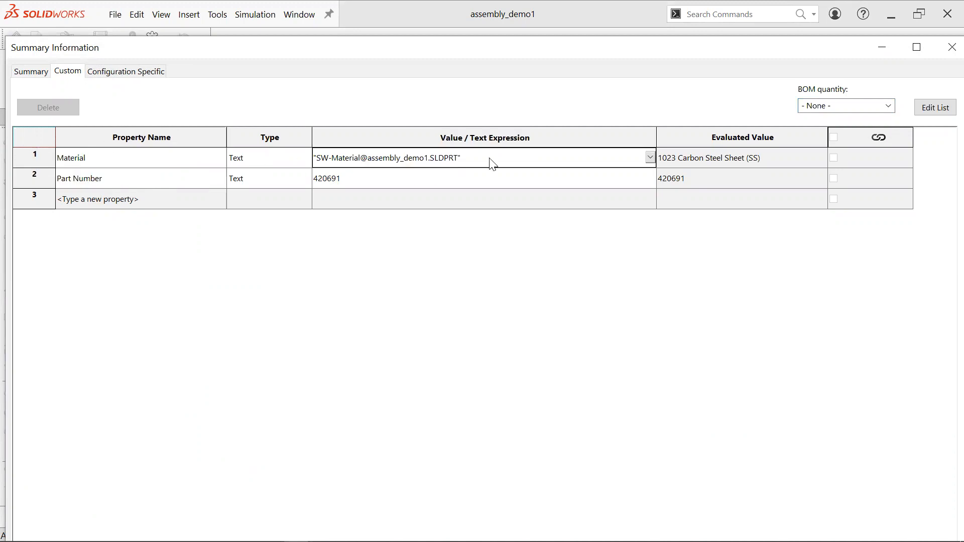
{"action": "left_click", "coordinate": [650, 157]}
{"action": "left_click", "coordinate": [388, 168]}
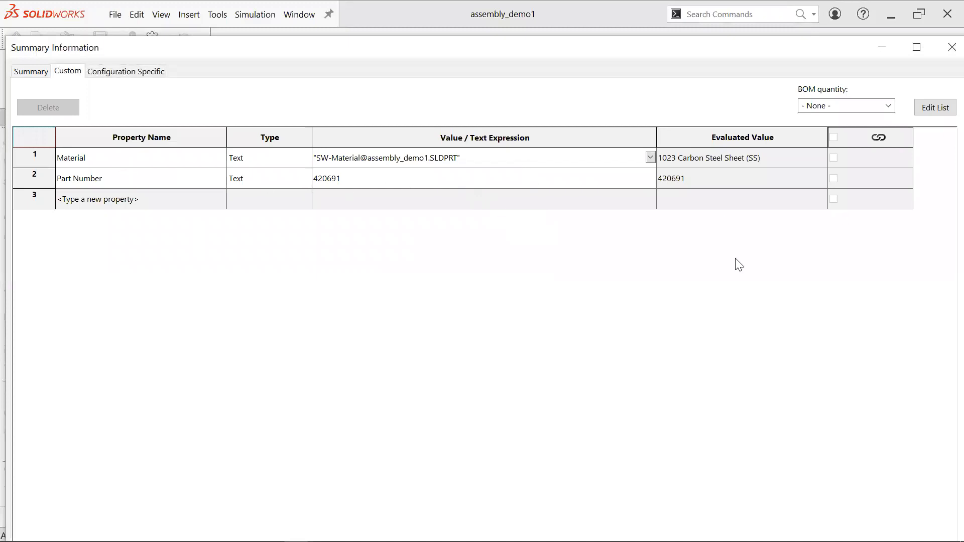
{"action": "left_click", "coordinate": [916, 47]}
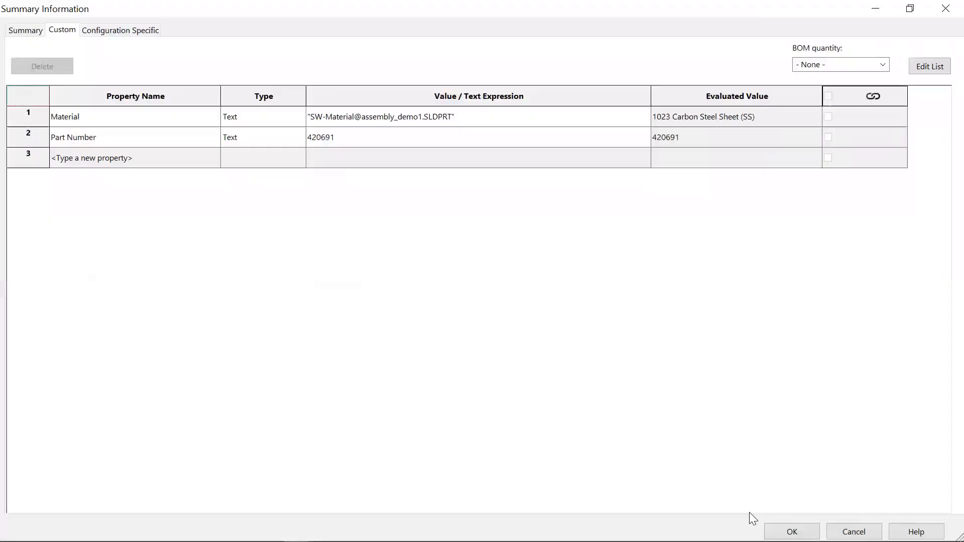
{"action": "key", "text": "Return"}
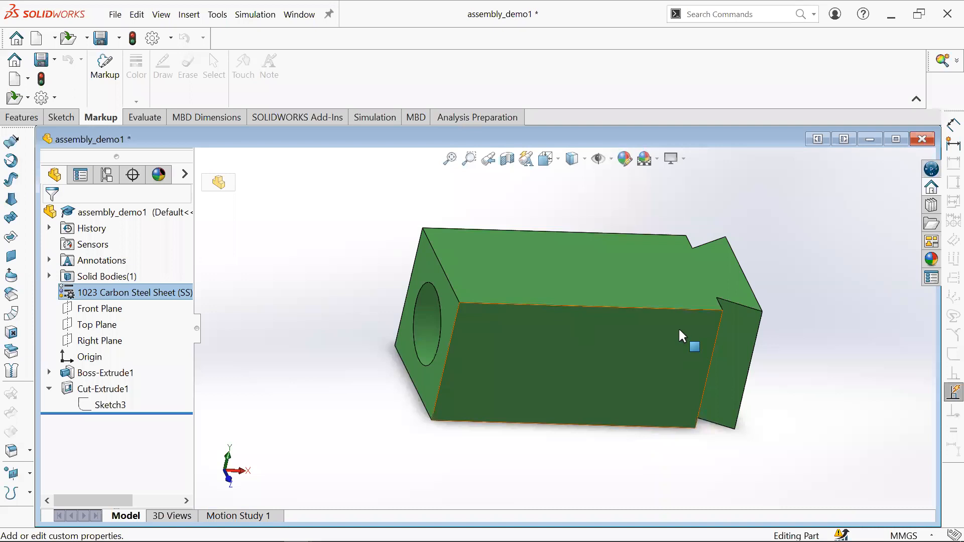
{"action": "left_click", "coordinate": [370, 281]}
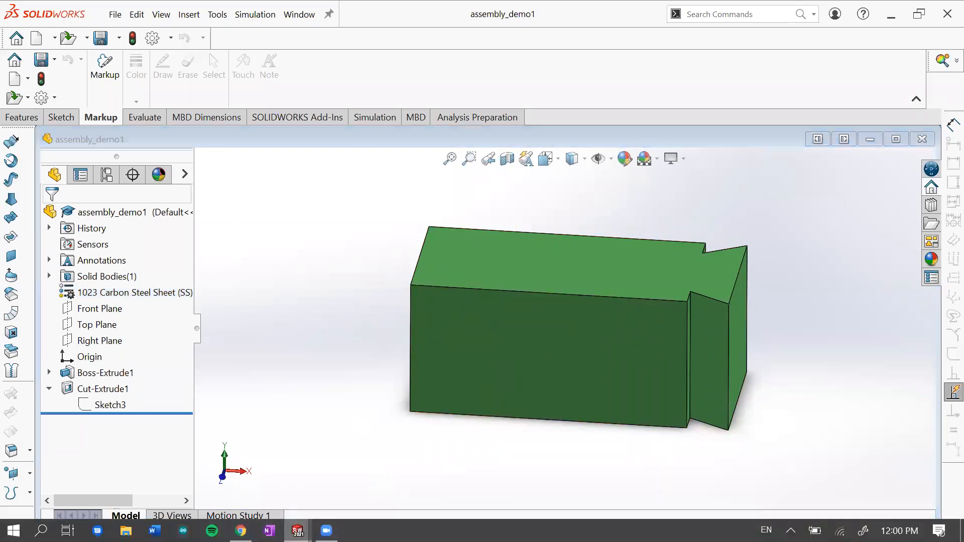
Switch to the assembly_demo2 part and change its material to Galvanized Steel.
{"action": "mouse_move", "coordinate": [298, 530]}
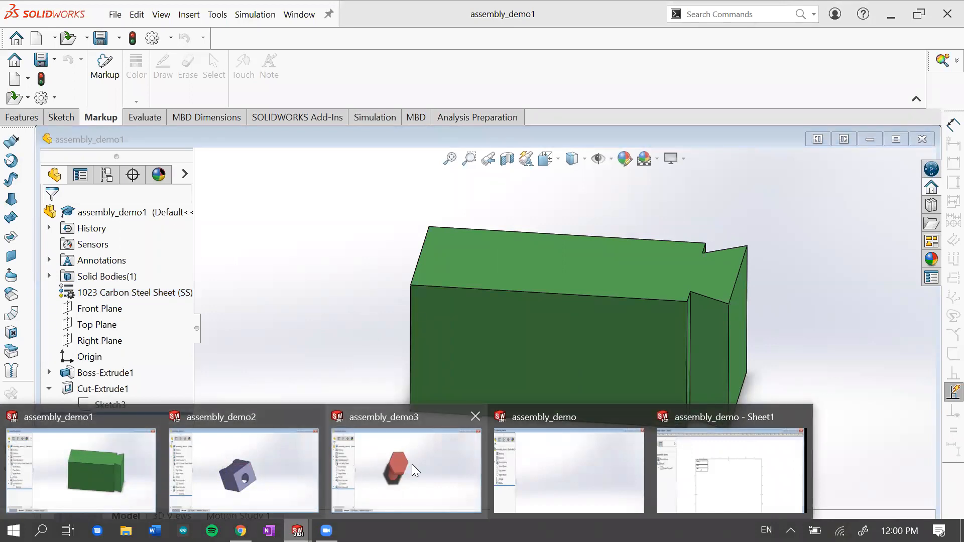
{"action": "left_click", "coordinate": [250, 478]}
{"action": "right_click", "coordinate": [133, 293]}
{"action": "left_click", "coordinate": [188, 201]}
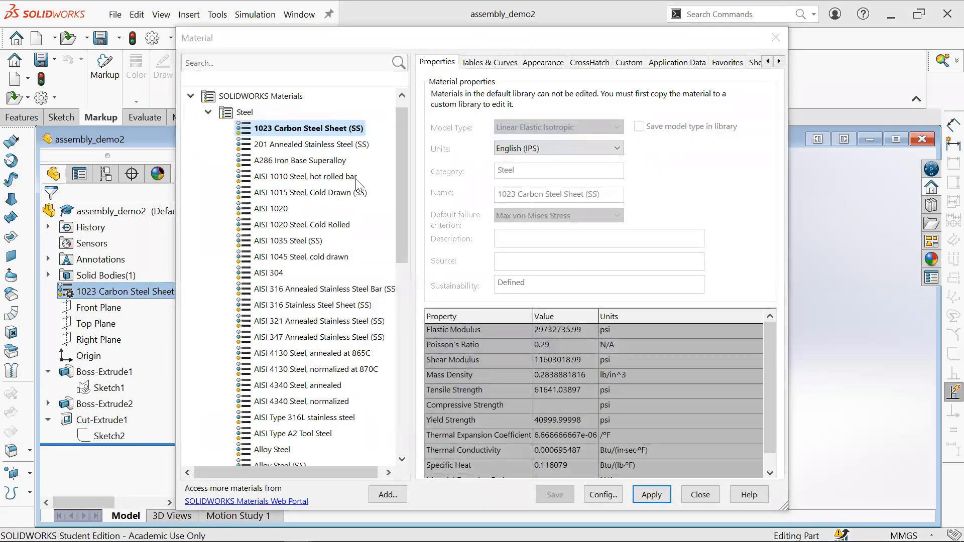
{"action": "left_click", "coordinate": [338, 257]}
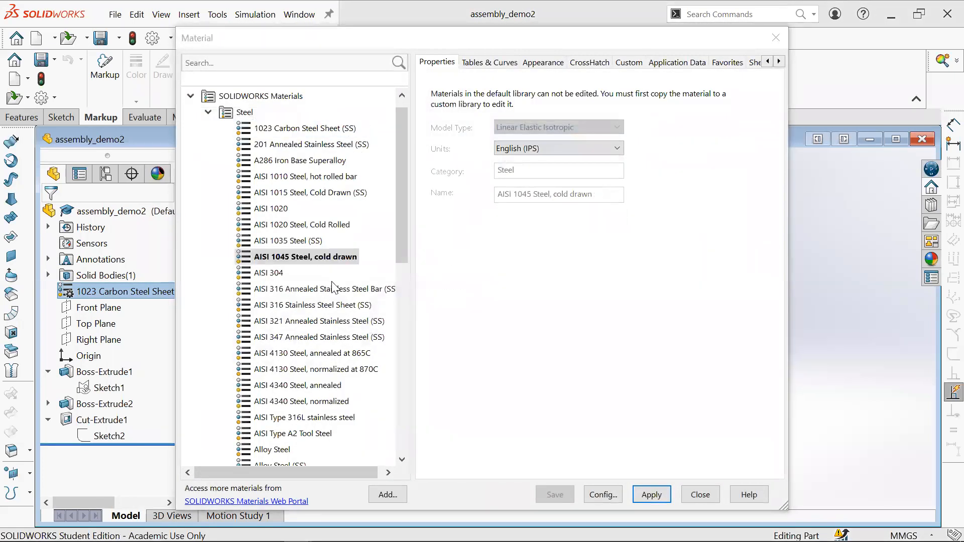
{"action": "left_click", "coordinate": [333, 276]}
{"action": "left_click", "coordinate": [329, 353]}
{"action": "scroll", "coordinate": [317, 340], "scroll_direction": "down", "scroll_amount": 5}
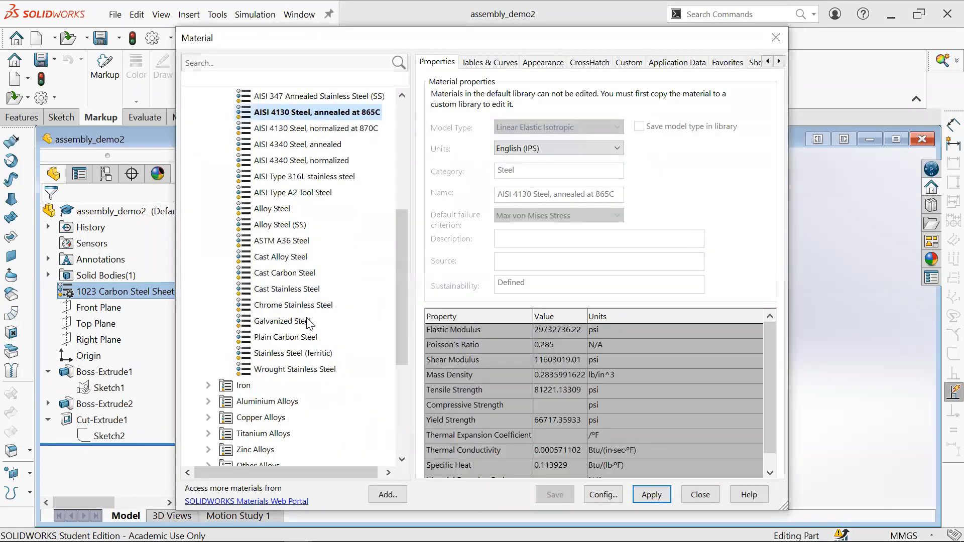
{"action": "left_click", "coordinate": [307, 322]}
{"action": "left_click", "coordinate": [652, 495]}
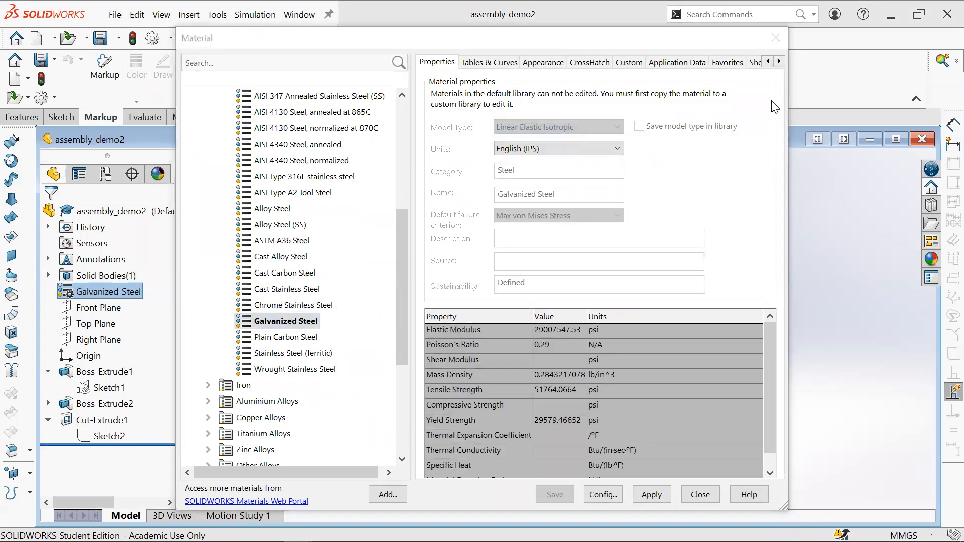
{"action": "left_click", "coordinate": [700, 495]}
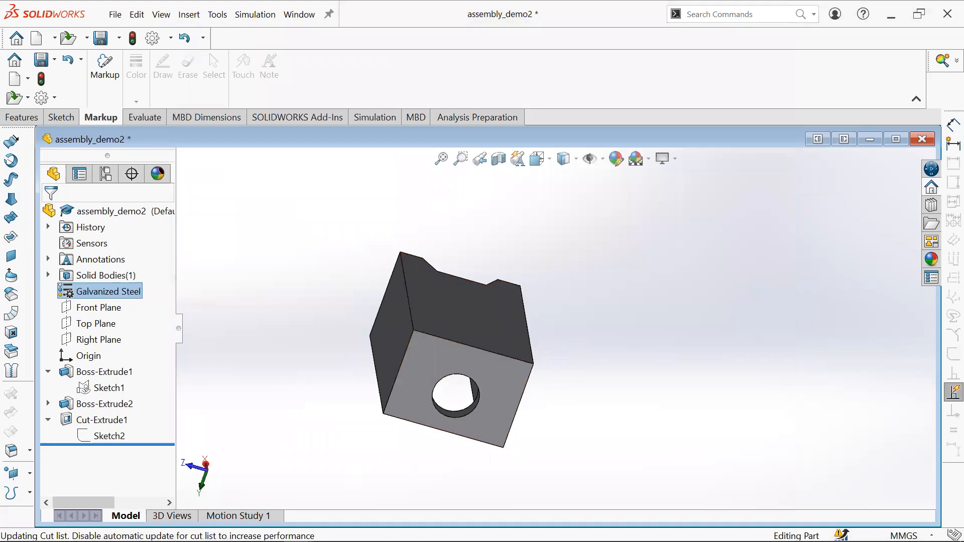
Save the assembly_demo2 part with its new material.
{"action": "left_click", "coordinate": [298, 530]}
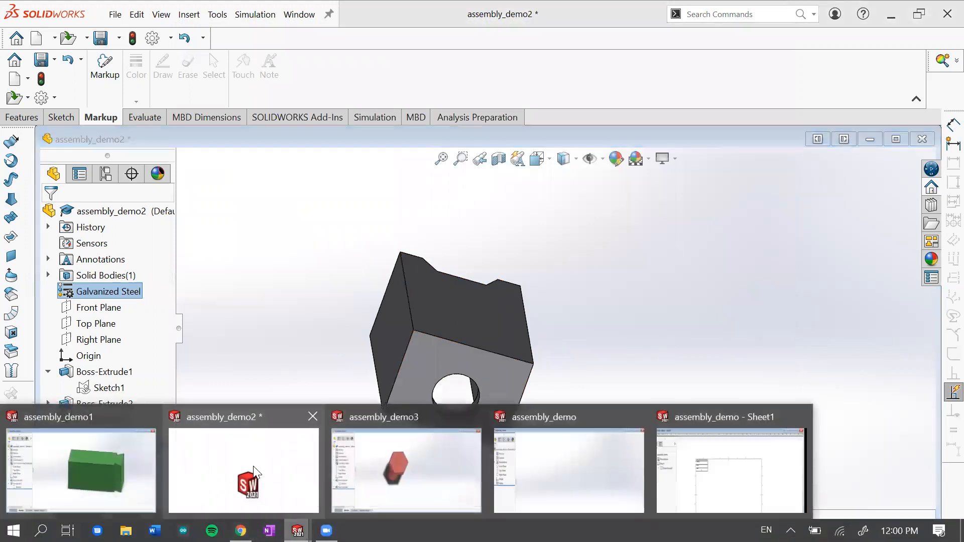
{"action": "left_click", "coordinate": [333, 331]}
{"action": "key", "text": "ctrl+s"}
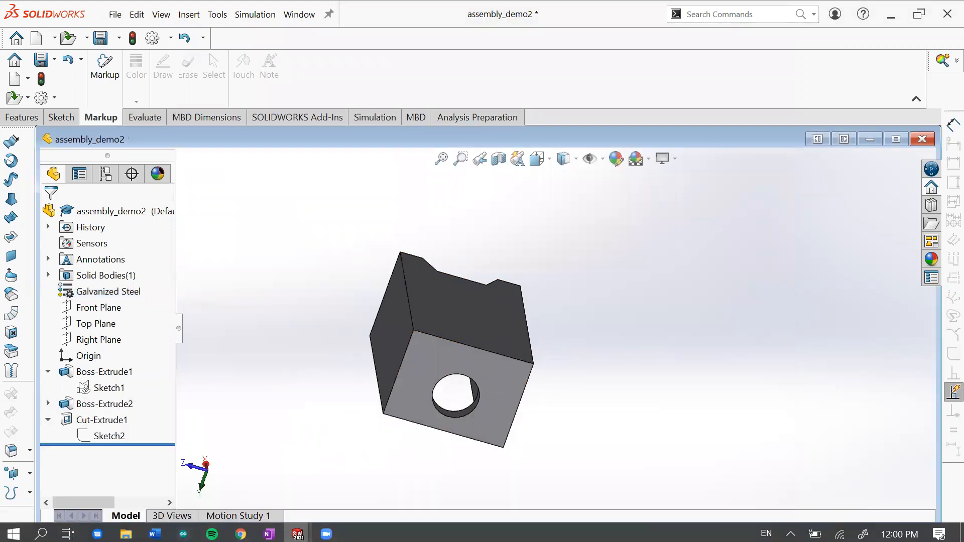
Review the Exploded Assembly Demo outline in Google Docs and highlight the line about mates to build the assembly.
{"action": "left_click", "coordinate": [298, 533]}
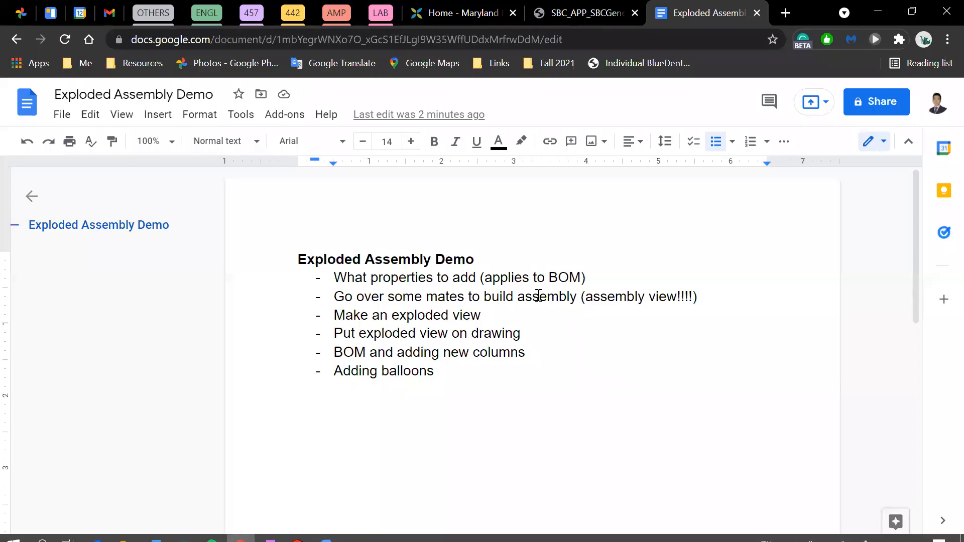
{"action": "left_click_drag", "start_coordinate": [716, 300], "coordinate": [329, 300]}
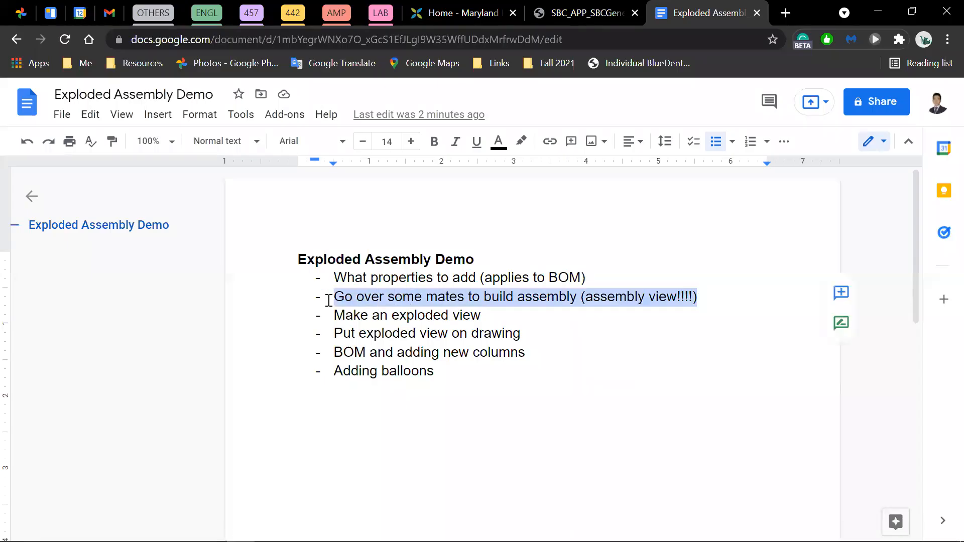
{"action": "key", "text": "alt+Tab"}
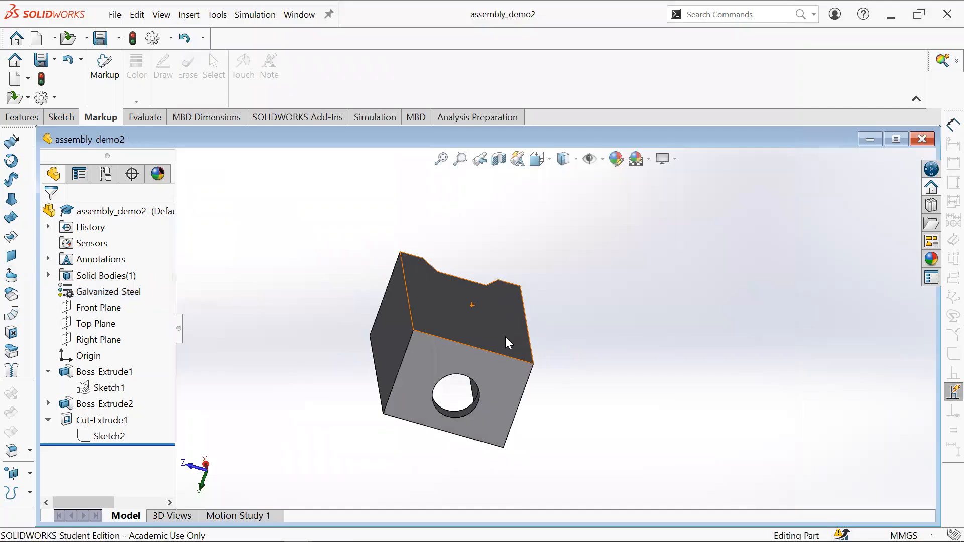
Switch to the empty assembly_demo assembly in SOLIDWORKS.
{"action": "key", "text": "alt+Tab"}
{"action": "key", "text": "alt+Tab"}
{"action": "key", "text": "alt+Tab"}
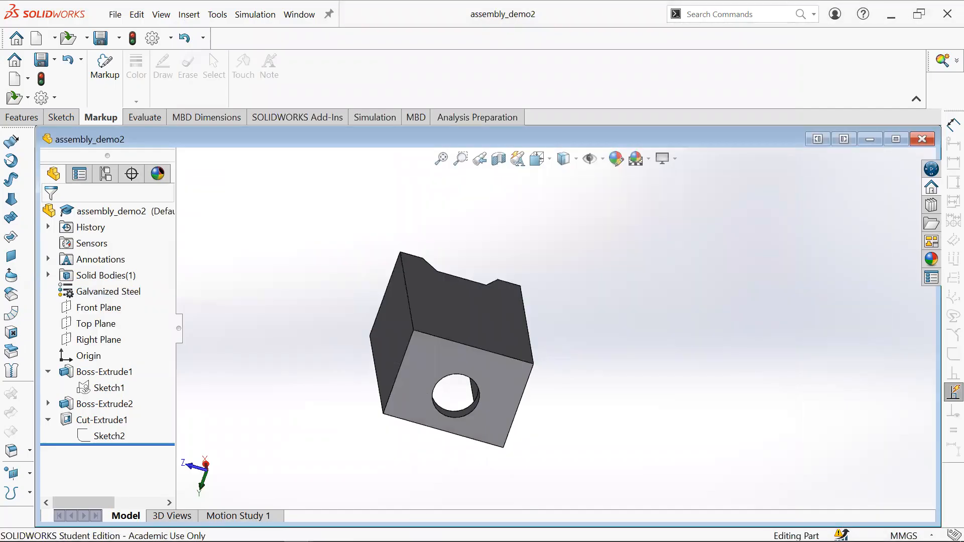
{"action": "key", "text": "alt+Tab"}
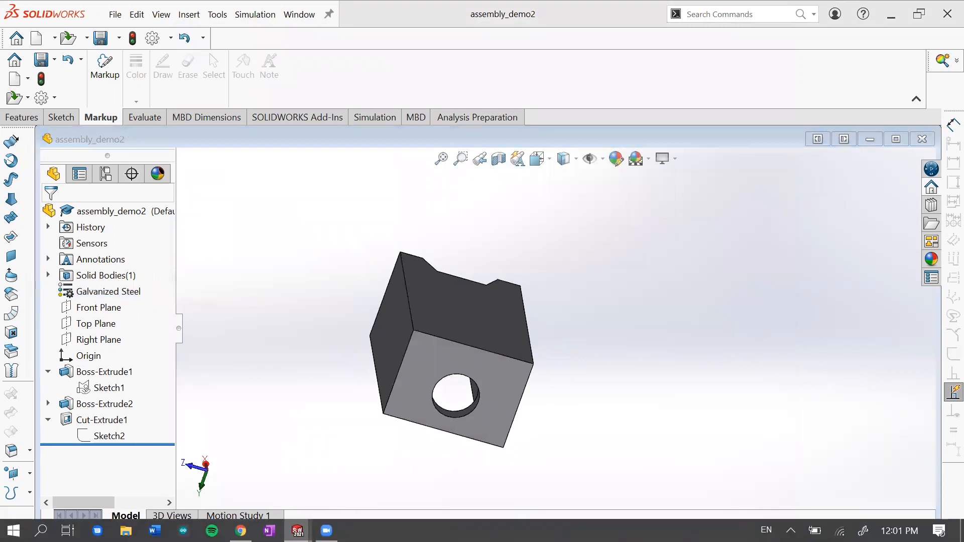
{"action": "mouse_move", "coordinate": [298, 531]}
{"action": "left_click", "coordinate": [579, 483]}
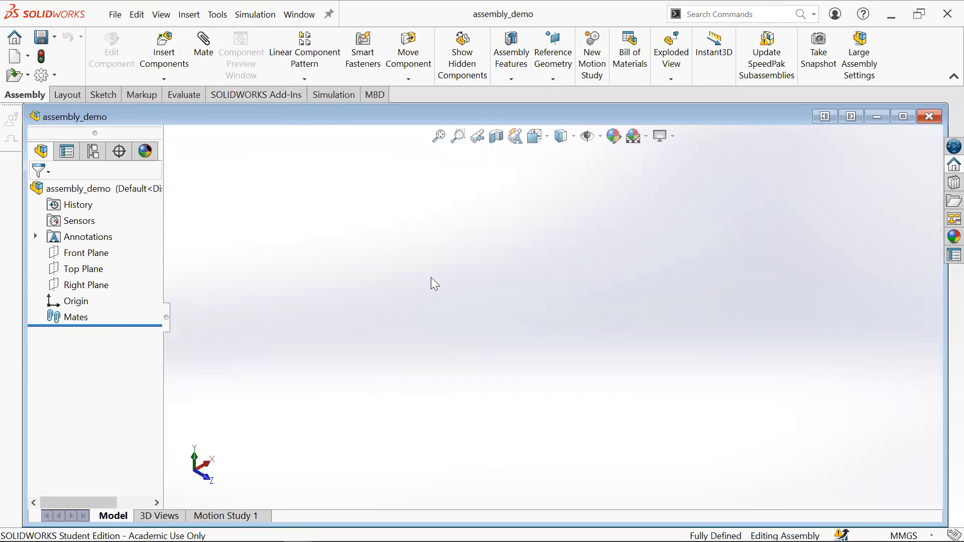
{"action": "left_click", "coordinate": [16, 59]}
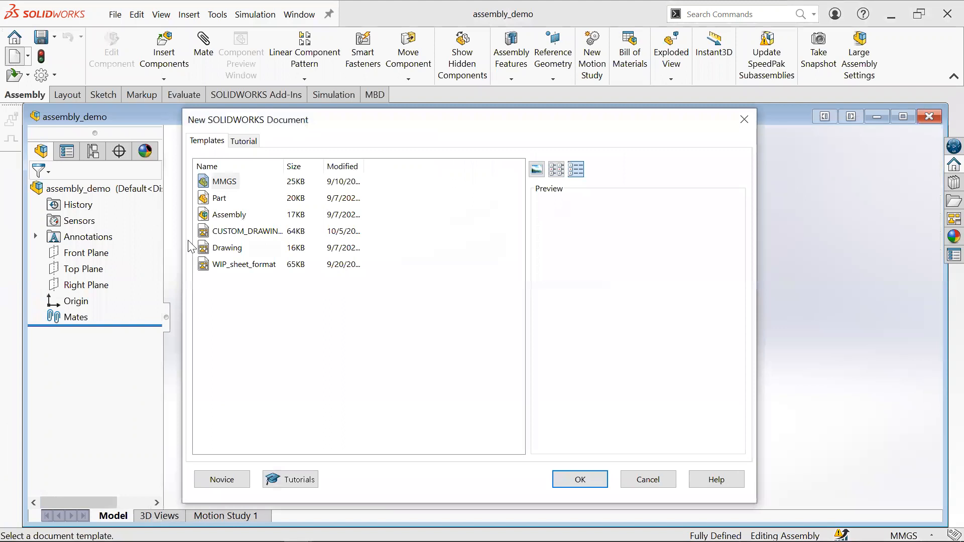
{"action": "left_click", "coordinate": [228, 215]}
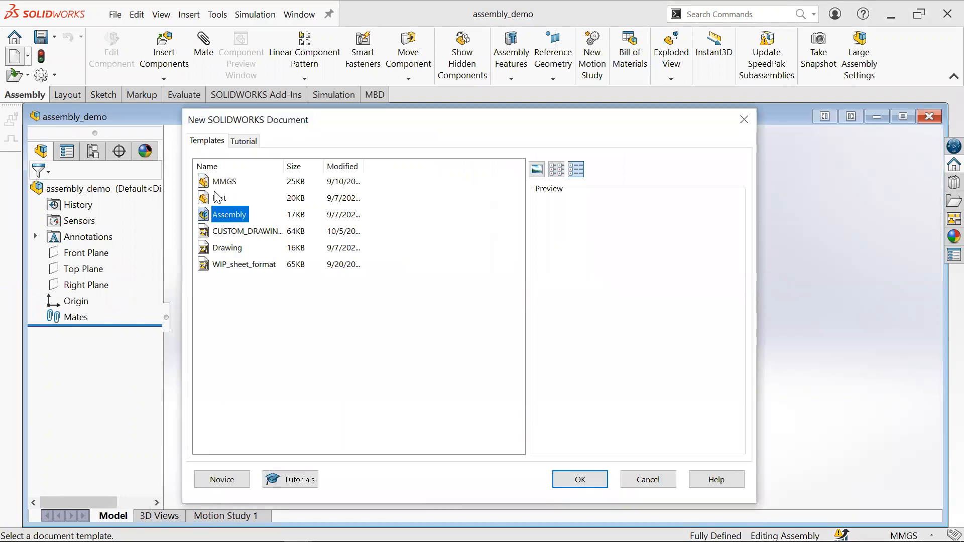
{"action": "left_click", "coordinate": [744, 120]}
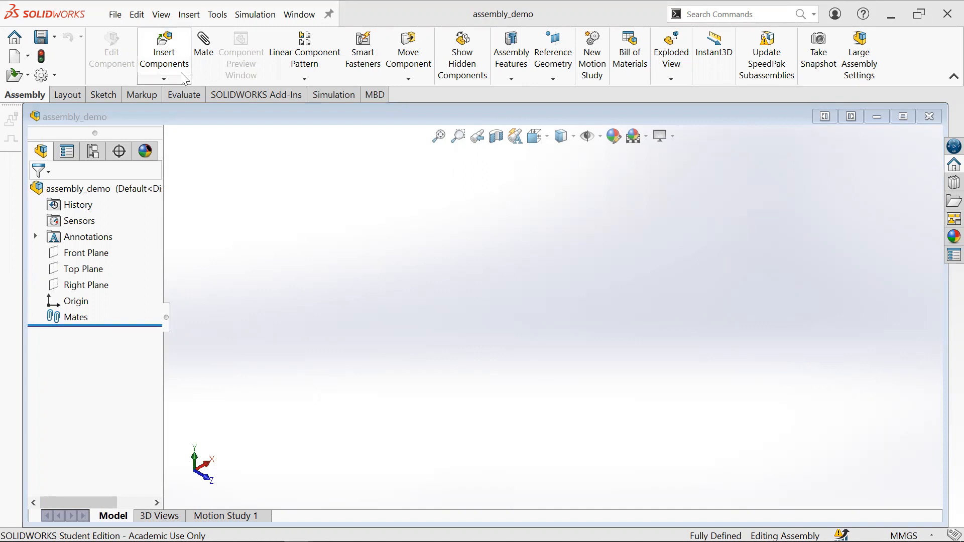
{"action": "left_click", "coordinate": [164, 50]}
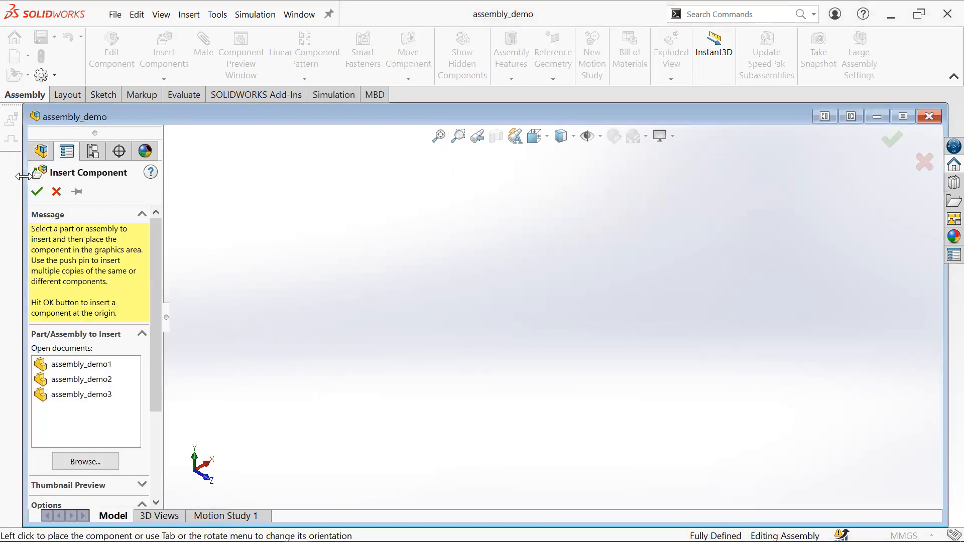
{"action": "left_click", "coordinate": [56, 191]}
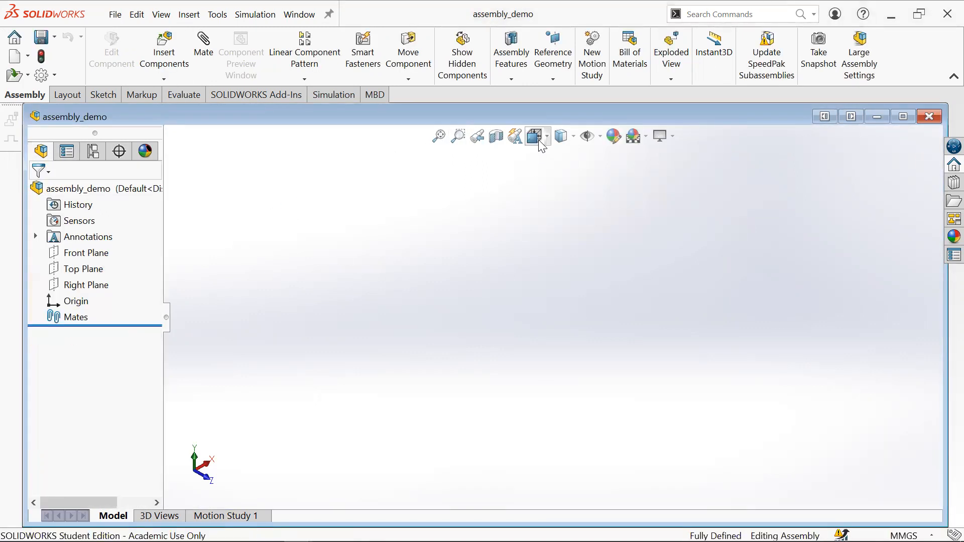
{"action": "left_click", "coordinate": [540, 142]}
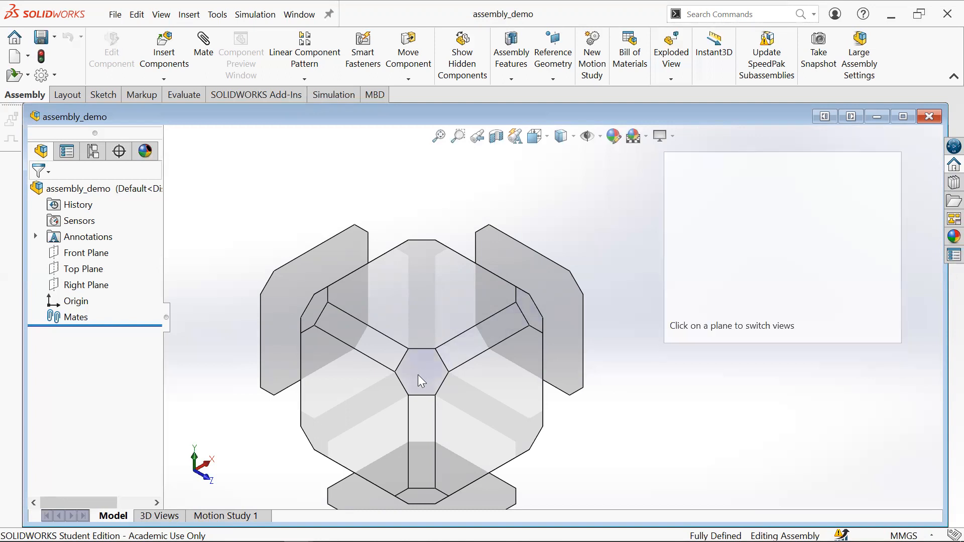
{"action": "left_click", "coordinate": [419, 374]}
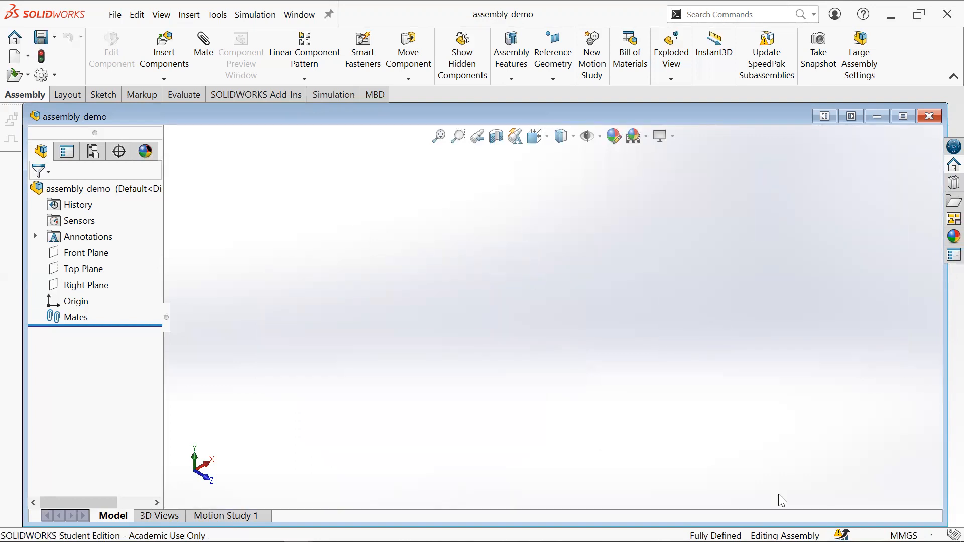
{"action": "left_click", "coordinate": [828, 16]}
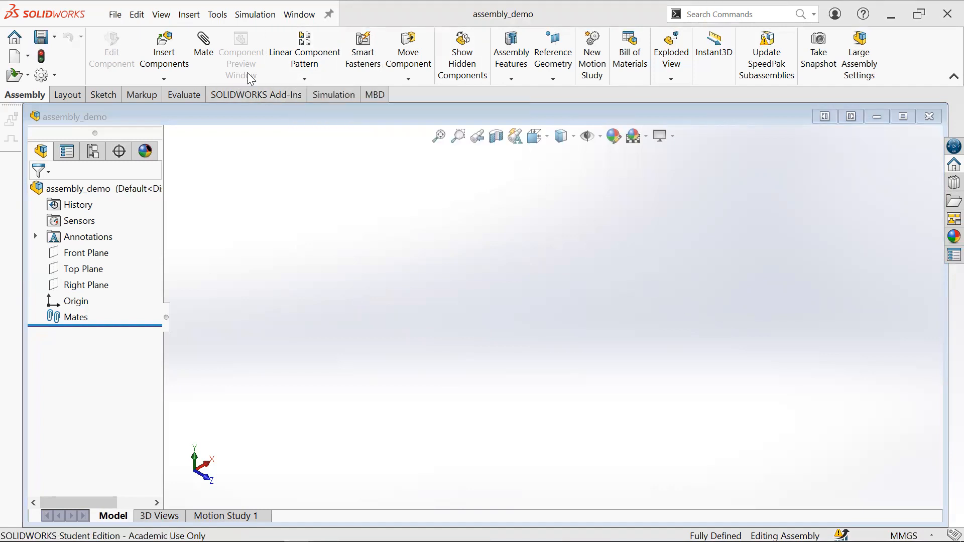
{"action": "left_click", "coordinate": [658, 346]}
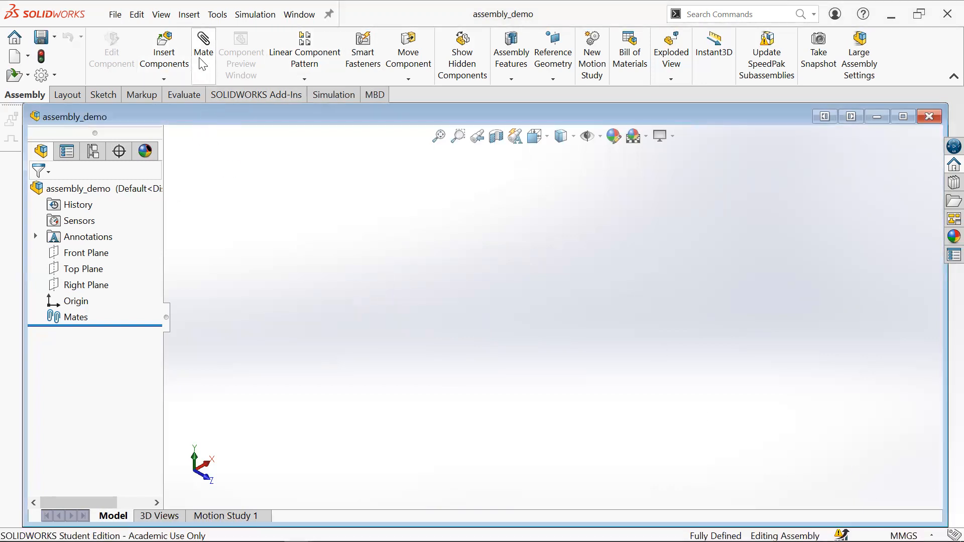
Try placing the assembly_demo1 part in the assembly and undo the placement.
{"action": "left_click", "coordinate": [173, 58]}
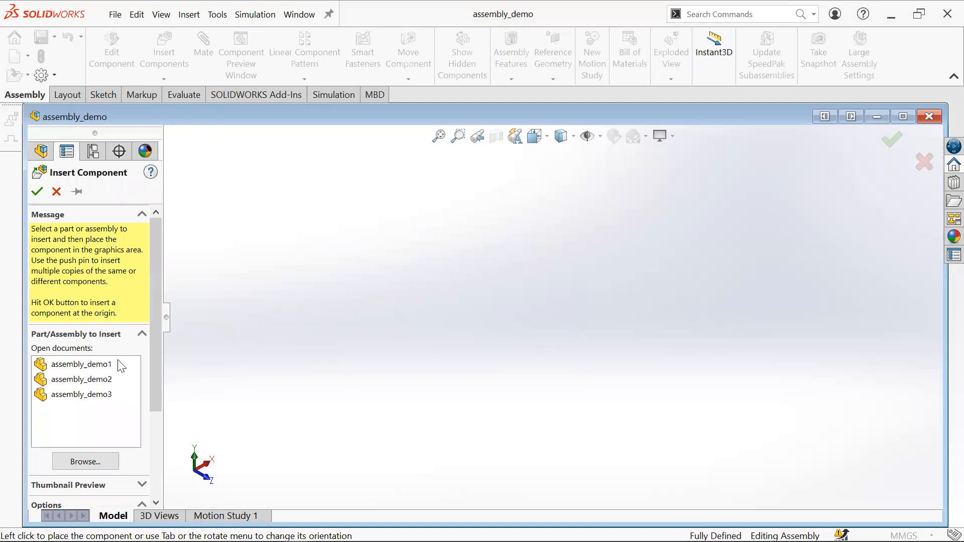
{"action": "left_click", "coordinate": [103, 364]}
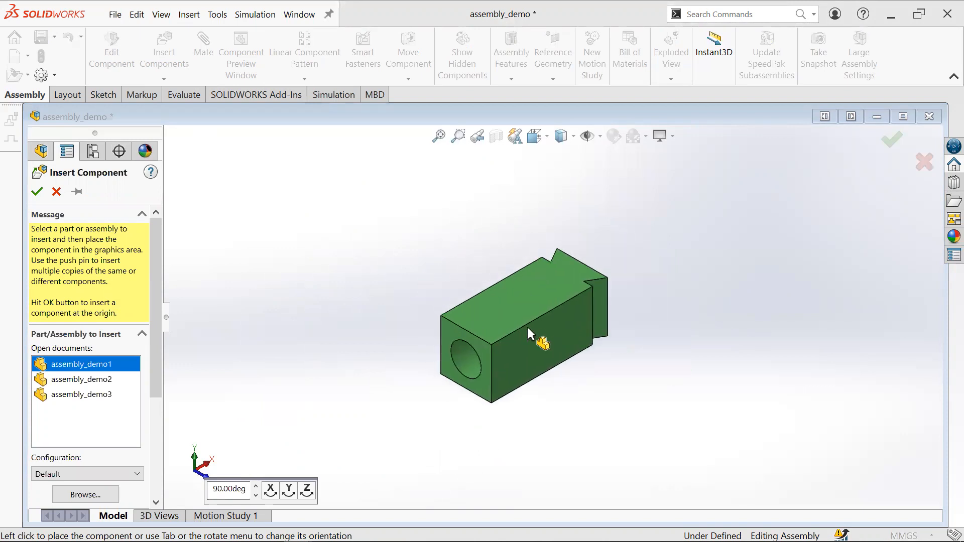
{"action": "left_click", "coordinate": [521, 345]}
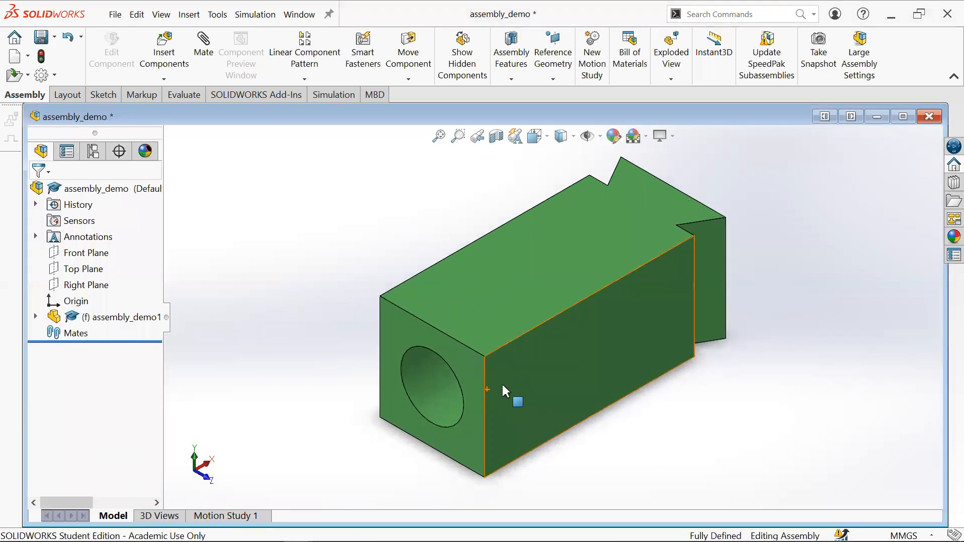
{"action": "key", "text": "ctrl+z"}
Insert the assembly_demo1 part as the first component, turning it about Y in 90° increments through a full turn before placing it.
{"action": "left_click", "coordinate": [167, 54]}
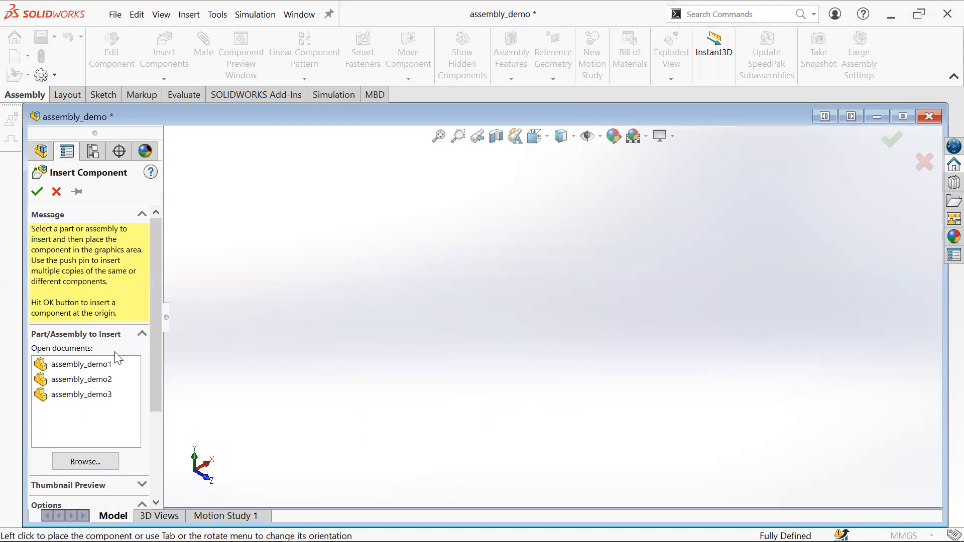
{"action": "left_click", "coordinate": [101, 364]}
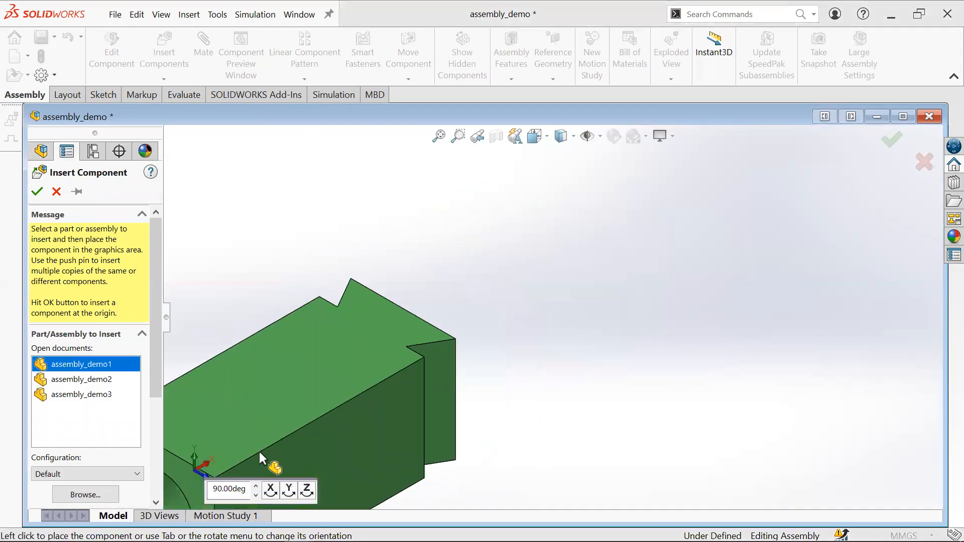
{"action": "left_click", "coordinate": [292, 487]}
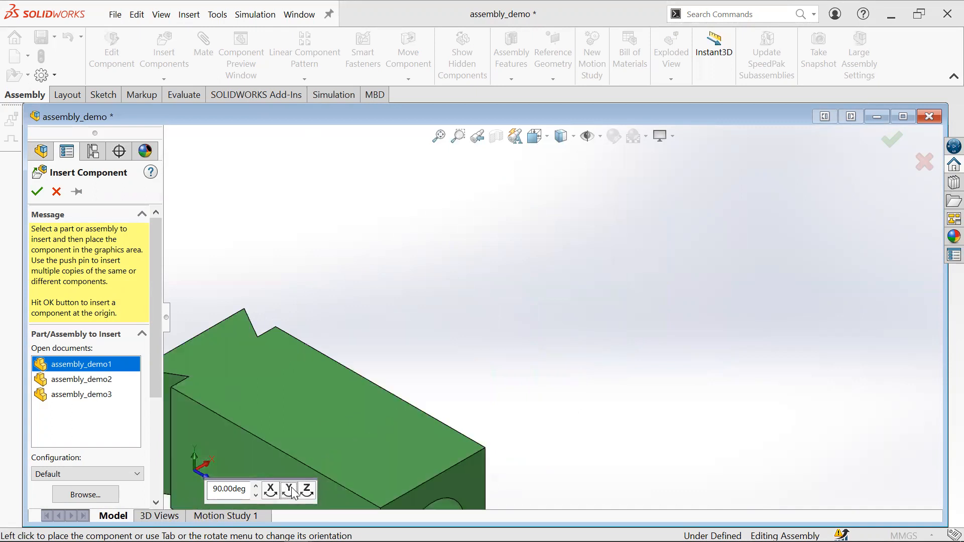
{"action": "left_click", "coordinate": [293, 491]}
{"action": "left_click", "coordinate": [292, 491]}
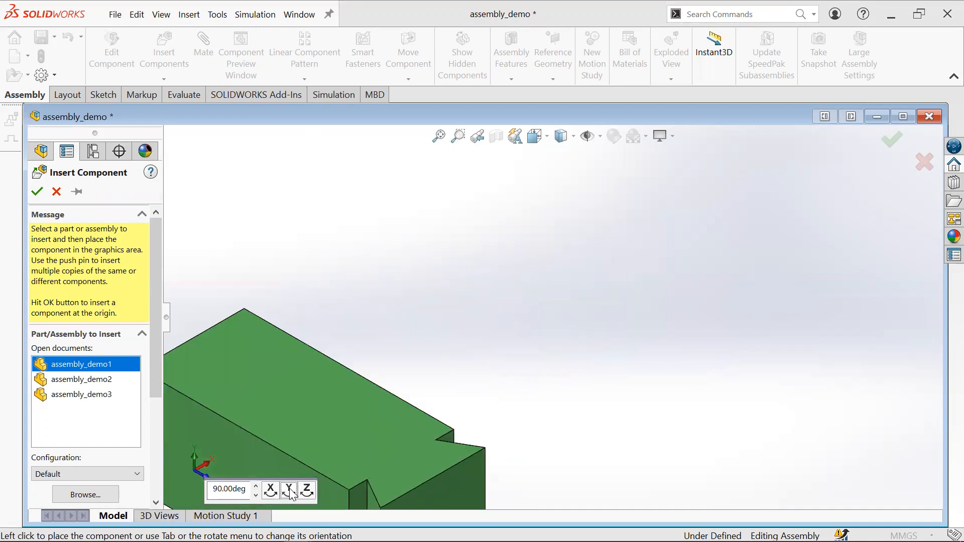
{"action": "left_click", "coordinate": [293, 490]}
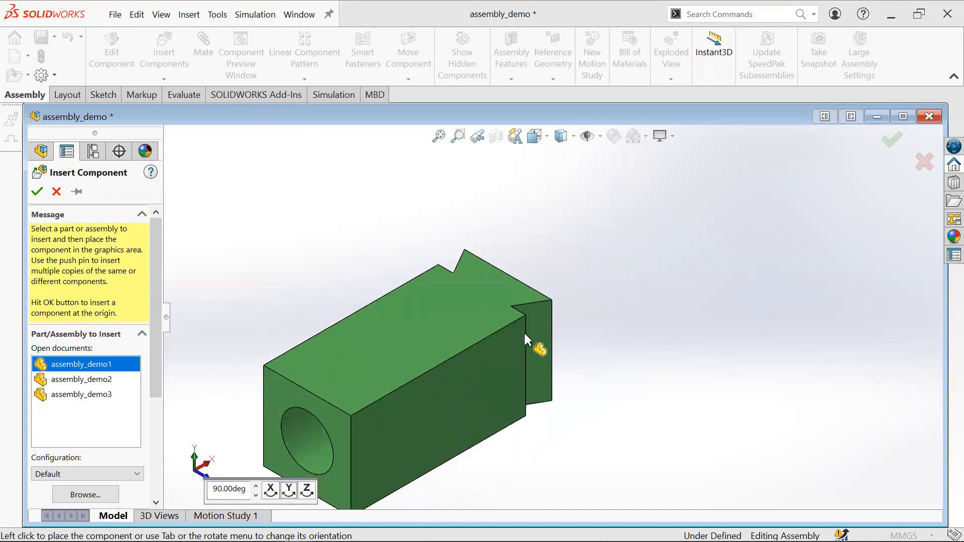
{"action": "scroll", "coordinate": [522, 341], "scroll_direction": "up", "scroll_amount": 1}
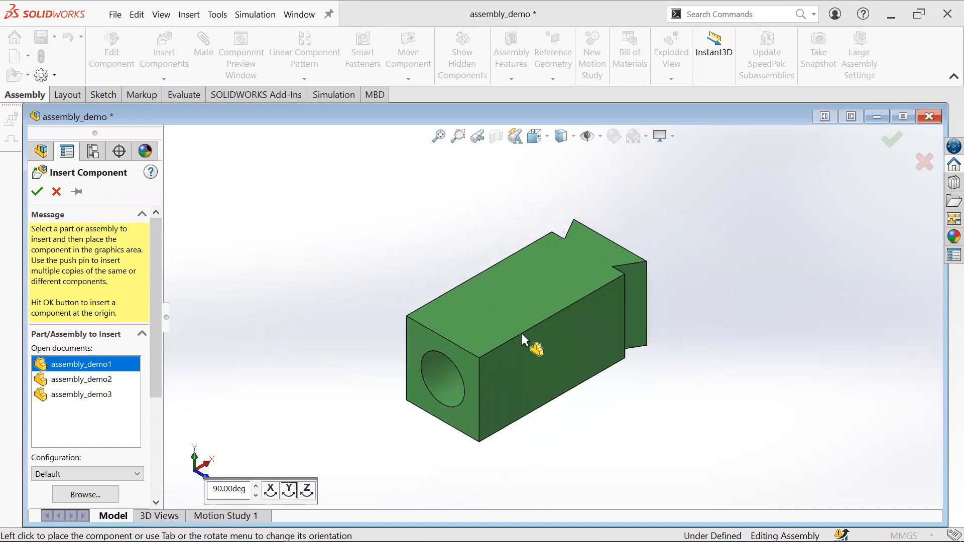
{"action": "left_click", "coordinate": [549, 333]}
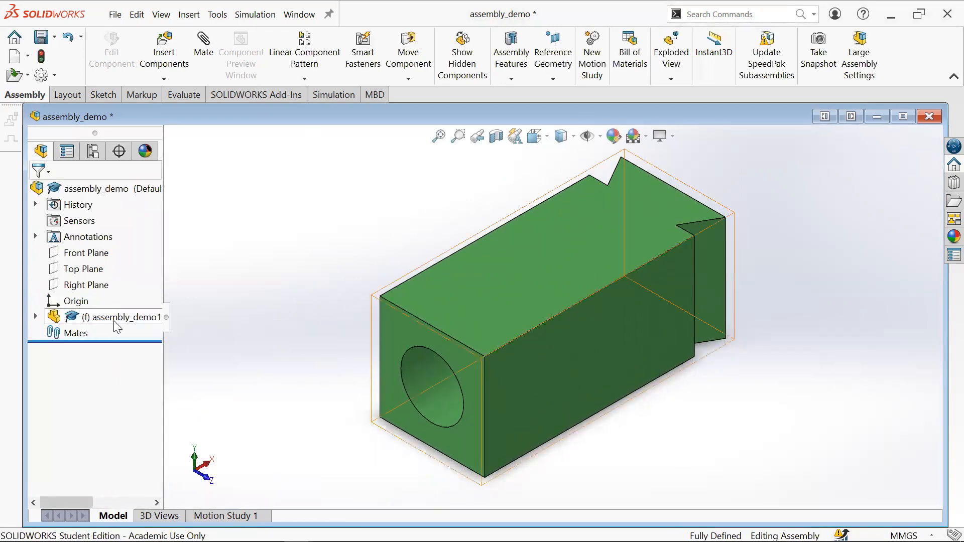
Identify the inserted assembly_demo1 component in the feature tree and examine the block in the model.
{"action": "left_click", "coordinate": [116, 326]}
{"action": "left_click", "coordinate": [360, 359]}
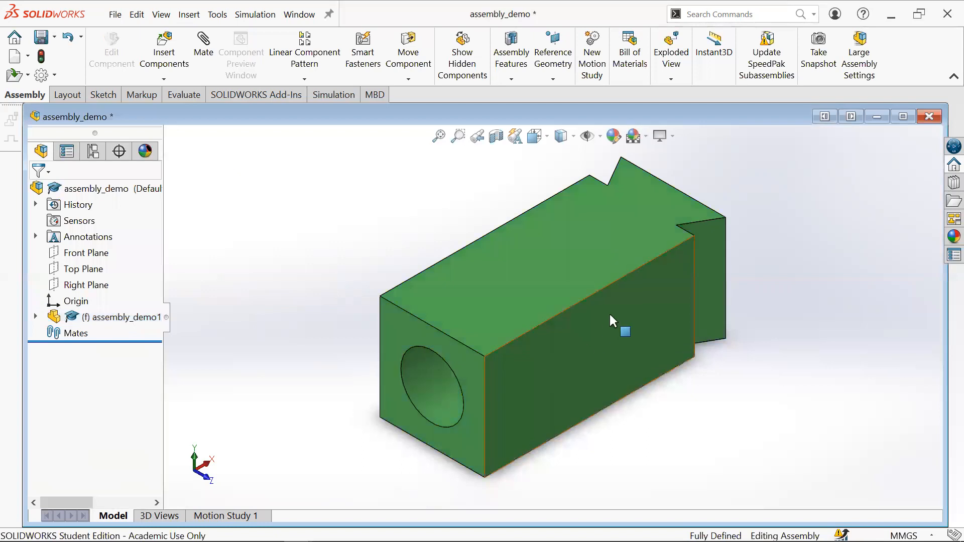
{"action": "scroll", "coordinate": [609, 312], "scroll_direction": "up", "scroll_amount": 3}
{"action": "scroll", "coordinate": [572, 246], "scroll_direction": "down", "scroll_amount": 2}
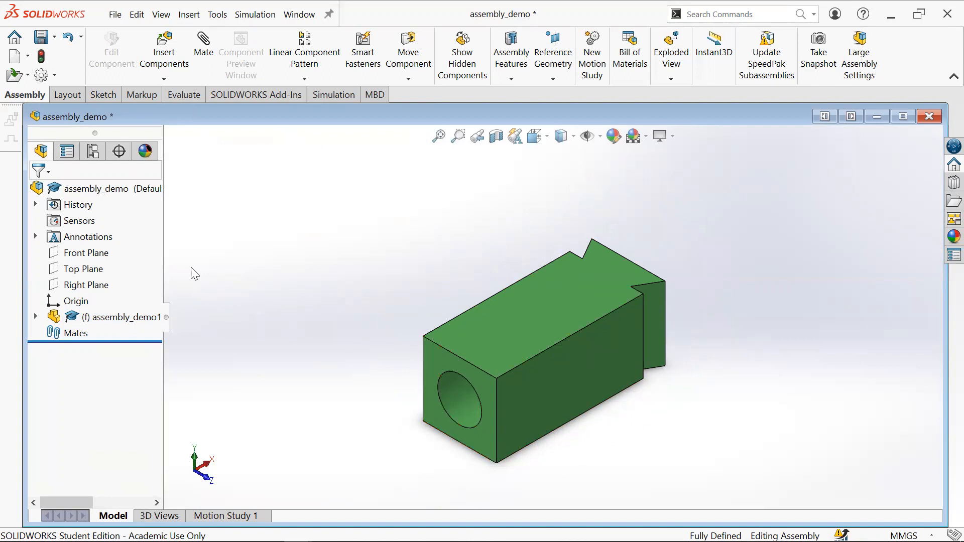
{"action": "scroll", "coordinate": [527, 315], "scroll_direction": "up", "scroll_amount": 2}
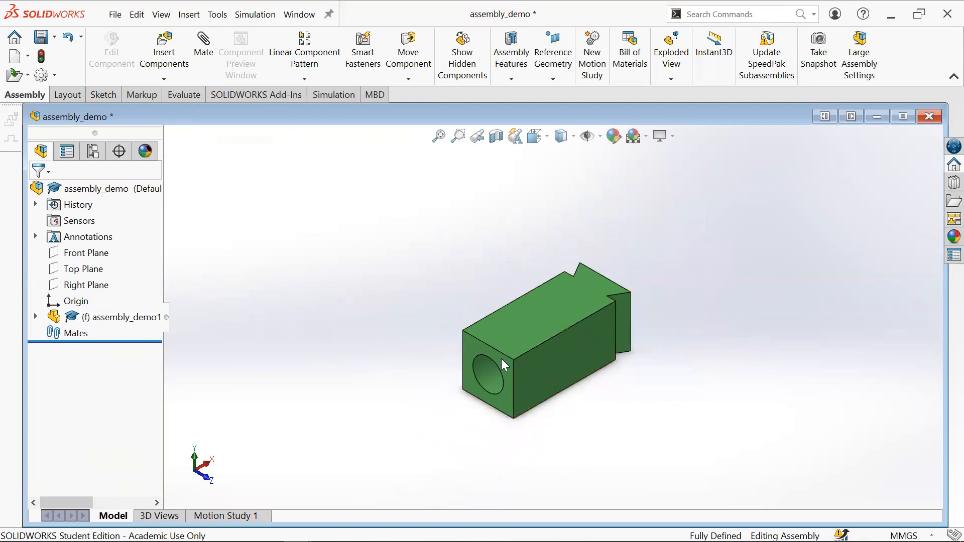
Orient the assembly to the isometric view, orbit around the block, and restore the isometric view.
{"action": "left_click", "coordinate": [536, 137]}
{"action": "mouse_move", "coordinate": [435, 366]}
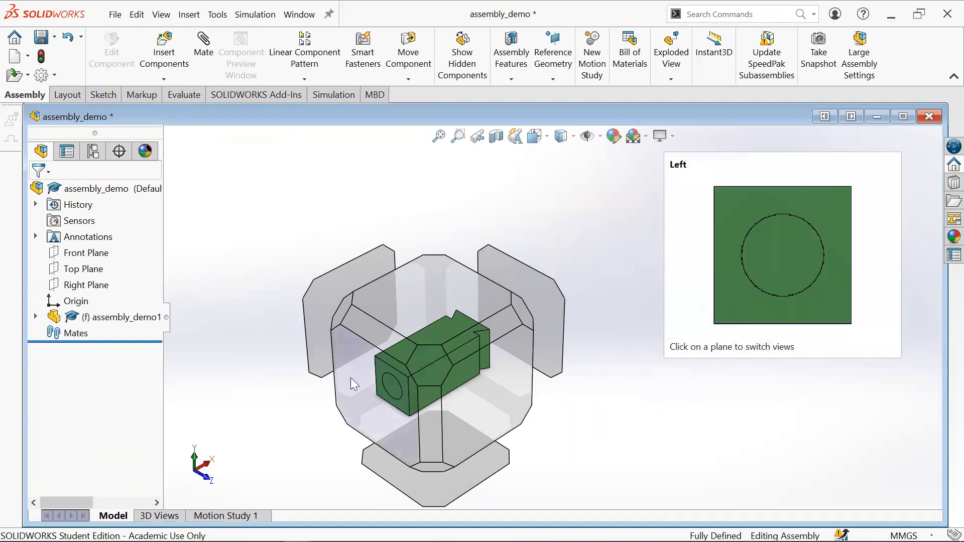
{"action": "left_click", "coordinate": [524, 314]}
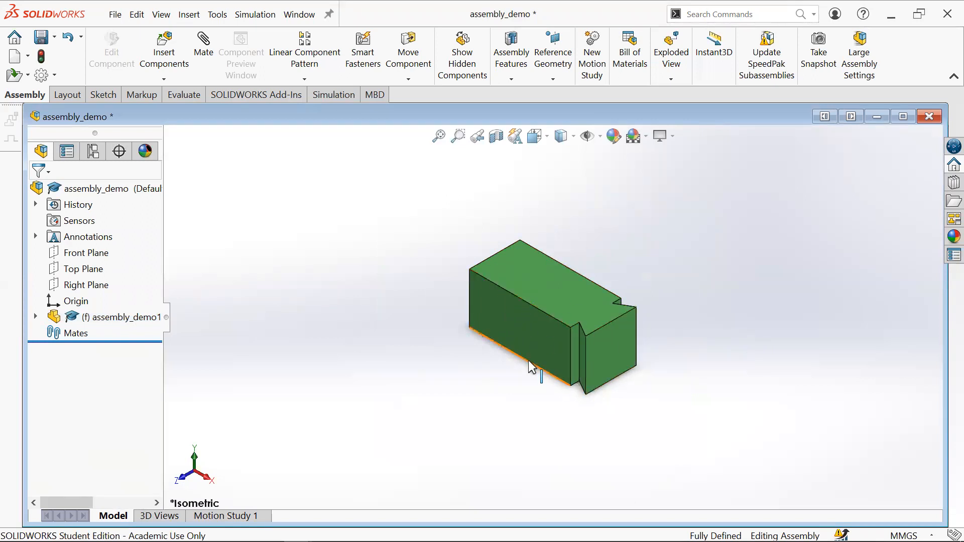
{"action": "middle_click_drag", "start_coordinate": [510, 314], "coordinate": [477, 359]}
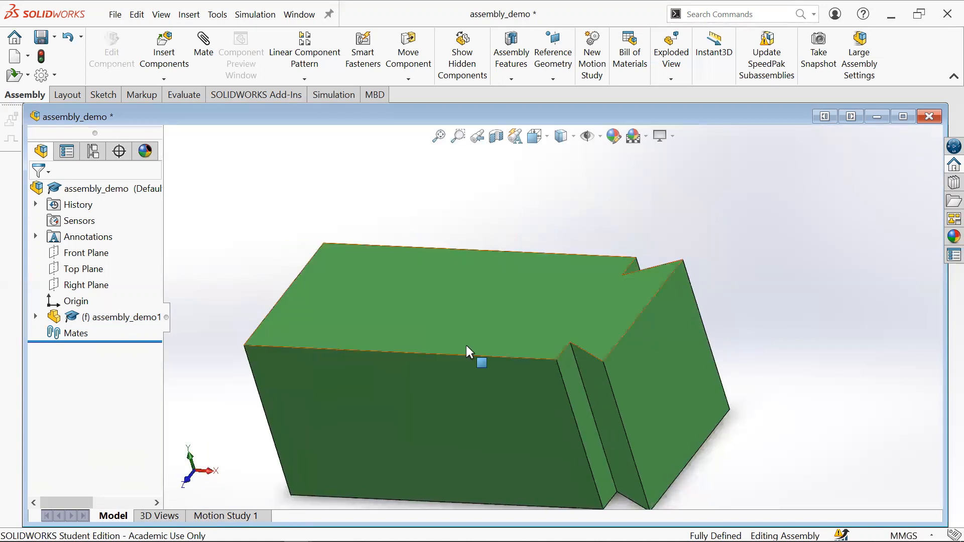
{"action": "scroll", "coordinate": [477, 359], "scroll_direction": "up", "scroll_amount": 3}
{"action": "left_click", "coordinate": [535, 136]}
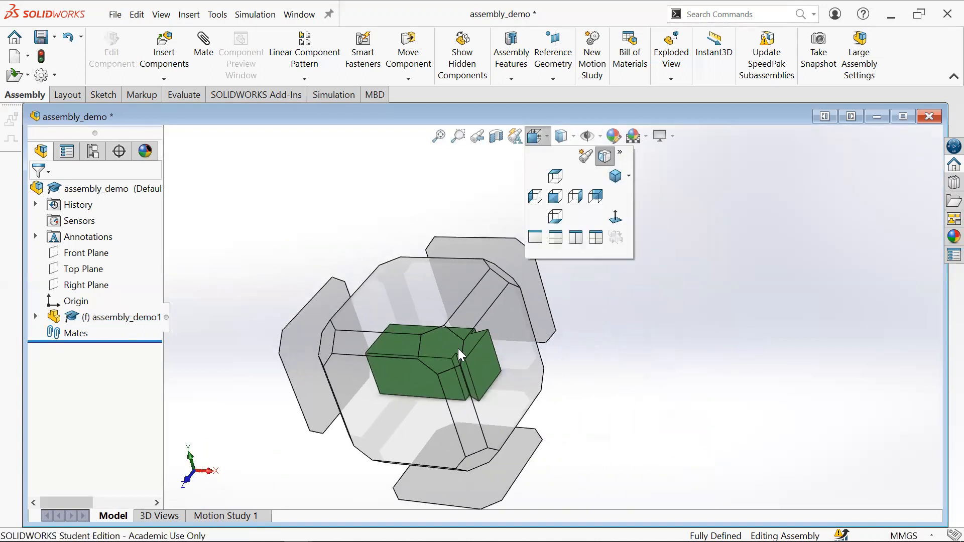
{"action": "left_click", "coordinate": [446, 347]}
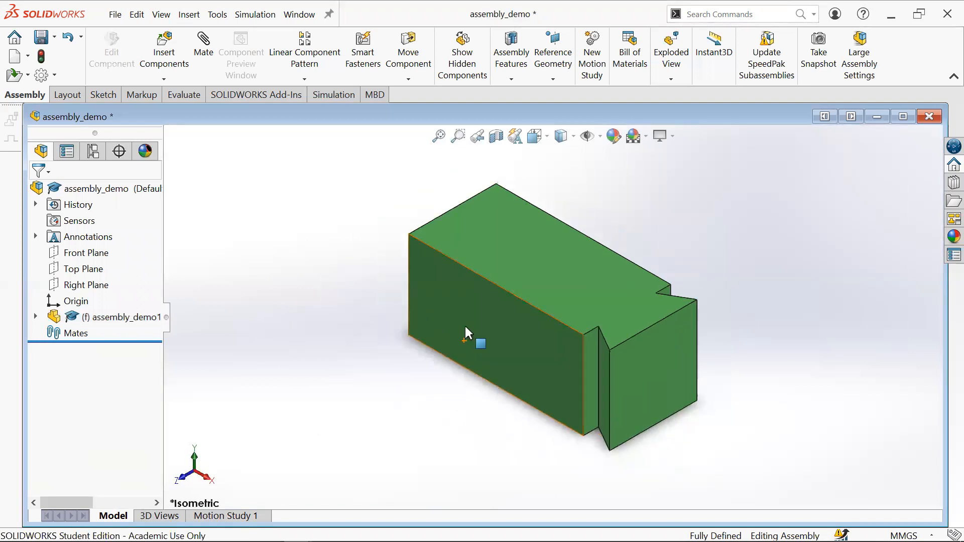
Reorient the assembly to the isometric view that shows the block's end face with the hole.
{"action": "scroll", "coordinate": [583, 258], "scroll_direction": "up", "scroll_amount": 1}
{"action": "scroll", "coordinate": [582, 258], "scroll_direction": "down", "scroll_amount": 3}
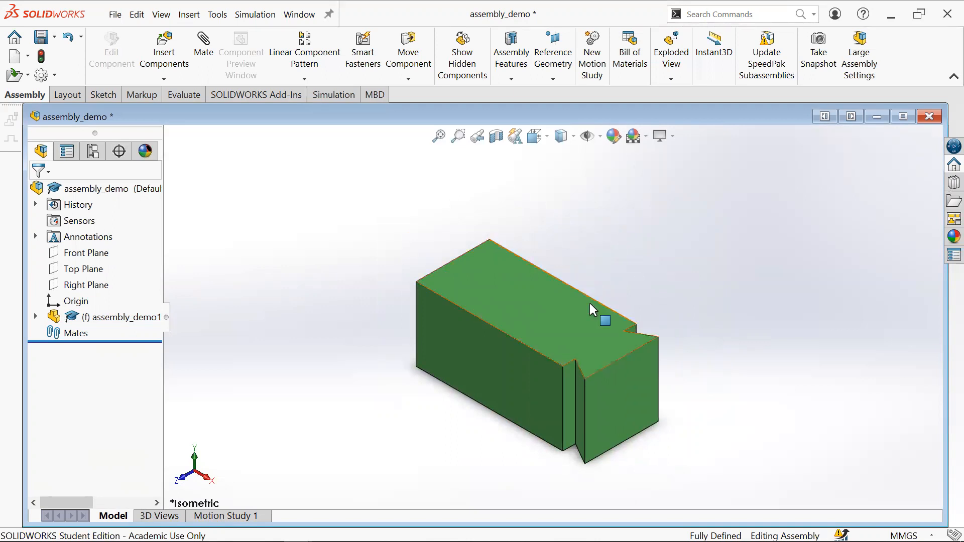
{"action": "middle_click_drag", "start_coordinate": [566, 315], "coordinate": [495, 324]}
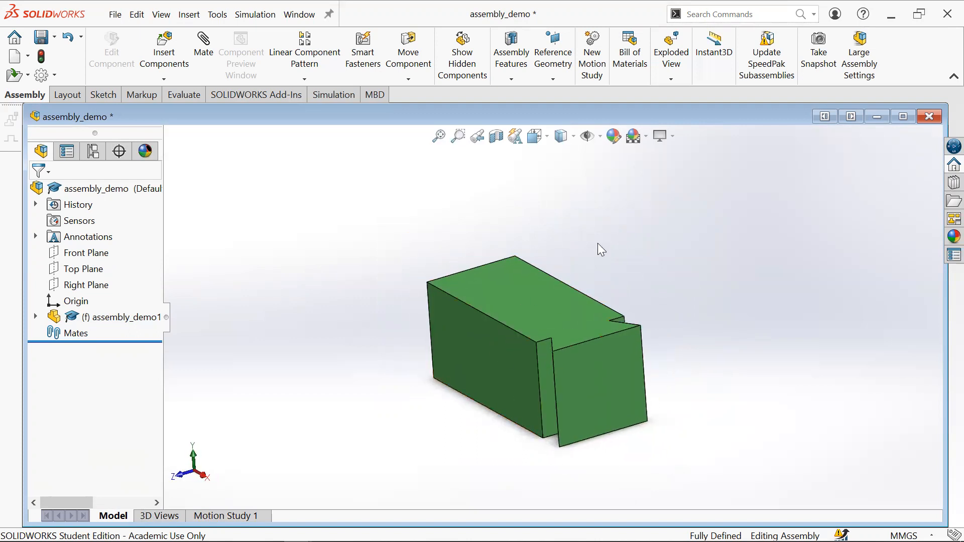
{"action": "left_click", "coordinate": [536, 136]}
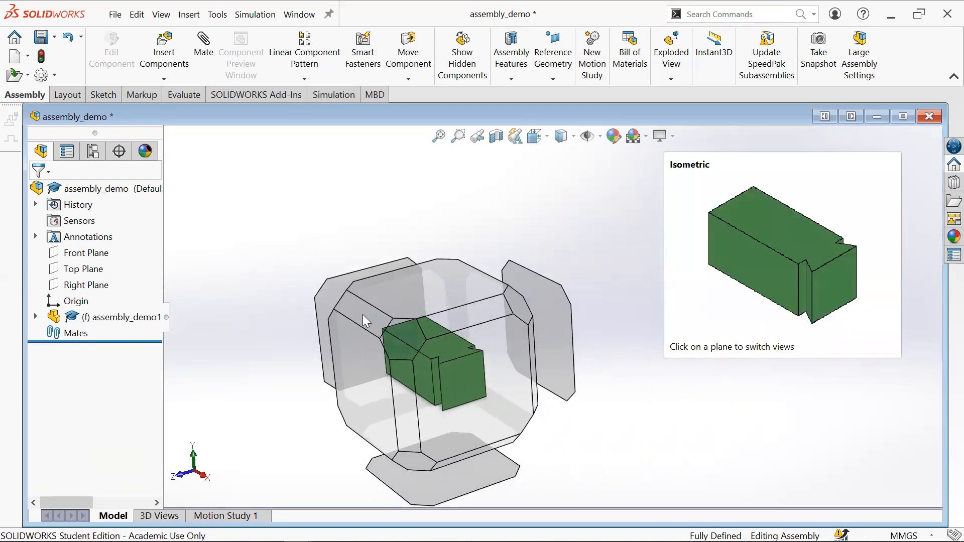
{"action": "left_click", "coordinate": [401, 339]}
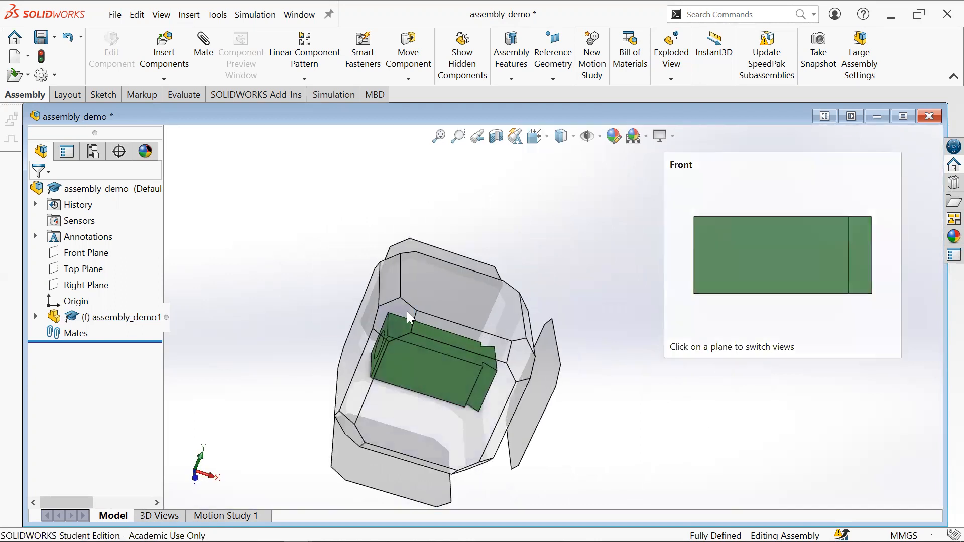
Insert the assembly_demo2 part over the green block, rotating it in 90° increments about X, Y and Z before placing it.
{"action": "left_click", "coordinate": [164, 55]}
{"action": "left_click", "coordinate": [80, 379]}
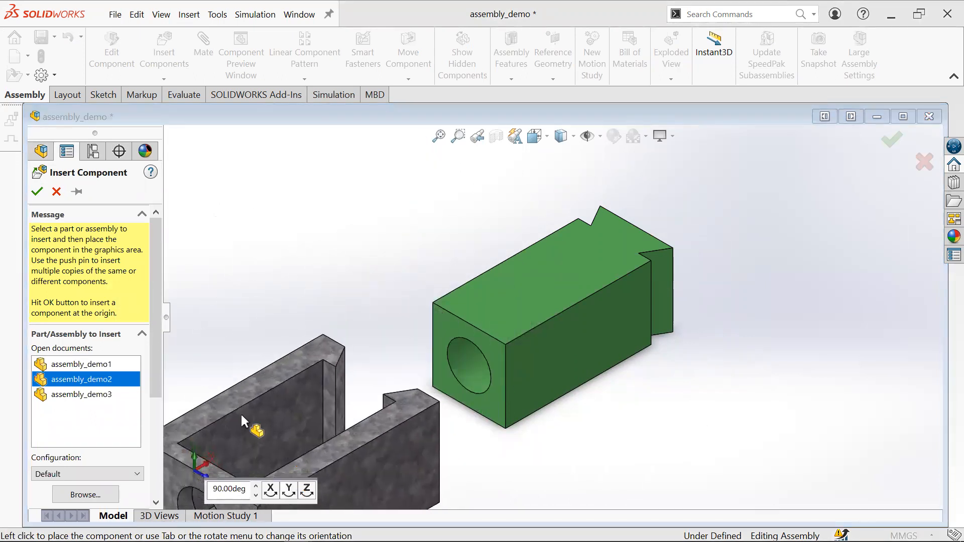
{"action": "left_click", "coordinate": [290, 492]}
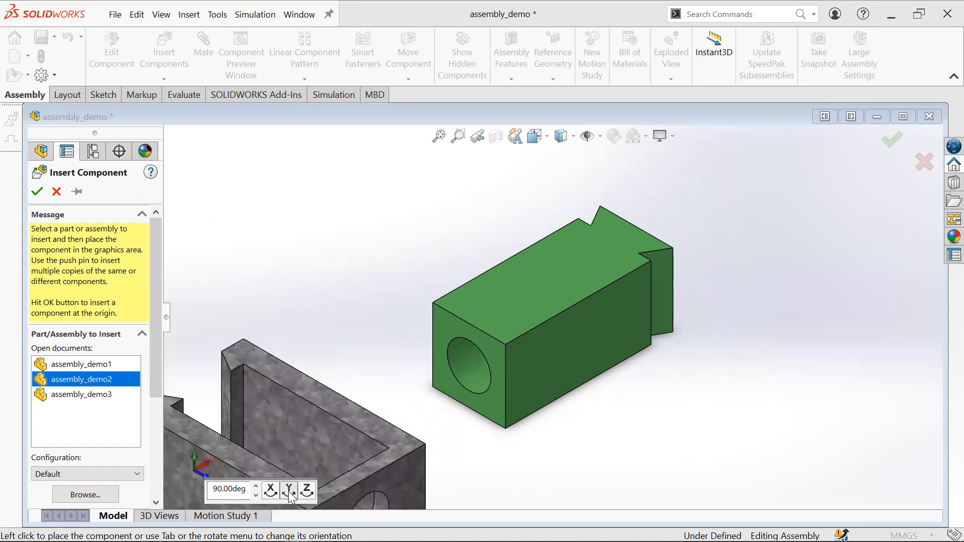
{"action": "left_click", "coordinate": [290, 494]}
{"action": "left_click", "coordinate": [305, 495]}
{"action": "left_click", "coordinate": [271, 493]}
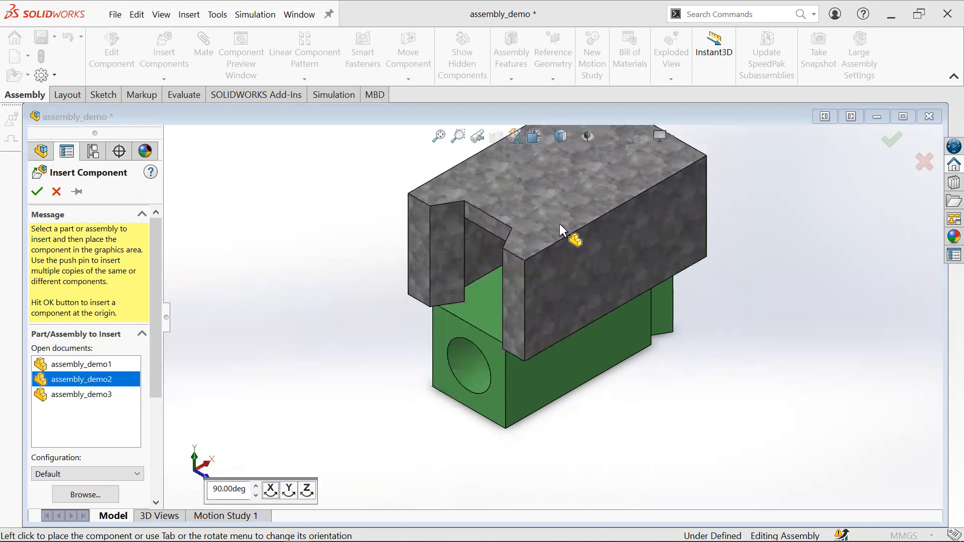
{"action": "left_click", "coordinate": [290, 490]}
{"action": "left_click", "coordinate": [290, 491]}
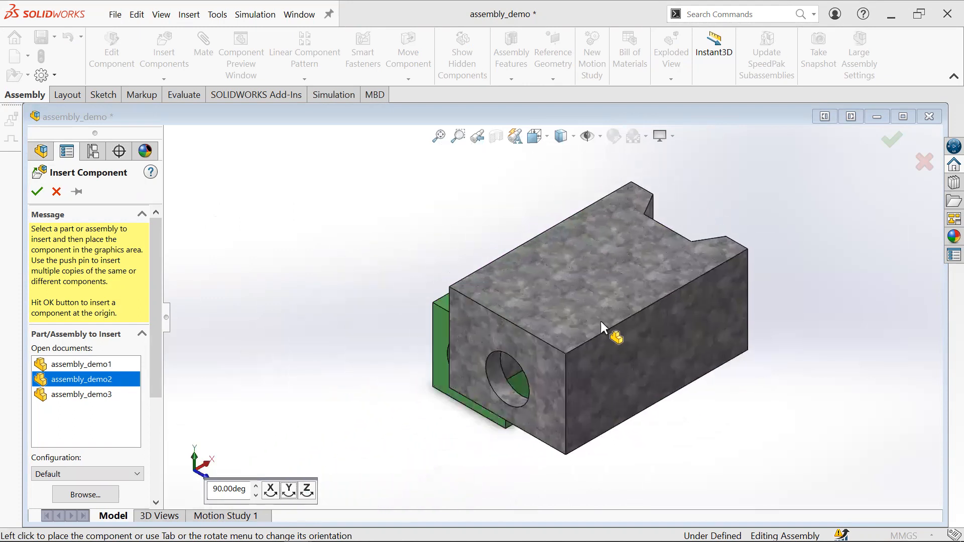
{"action": "left_click", "coordinate": [536, 304]}
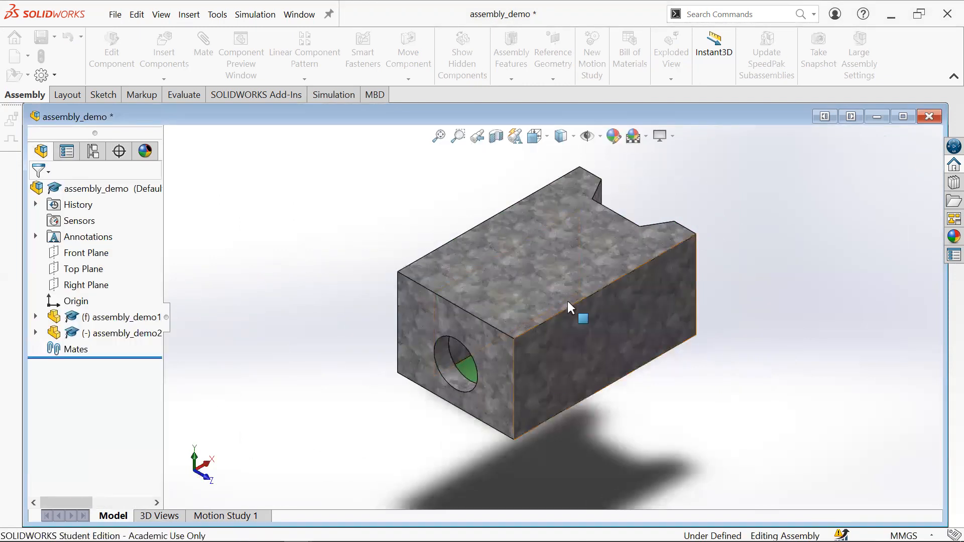
Rebuild and save the assembly, and switch to the assembly_demo2 part document.
{"action": "key", "text": "ctrl+s"}
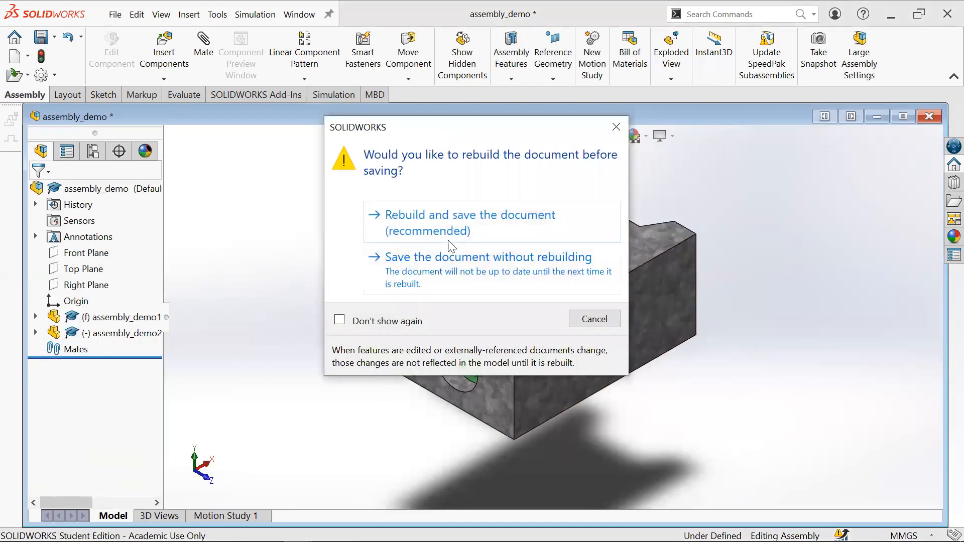
{"action": "left_click", "coordinate": [463, 232]}
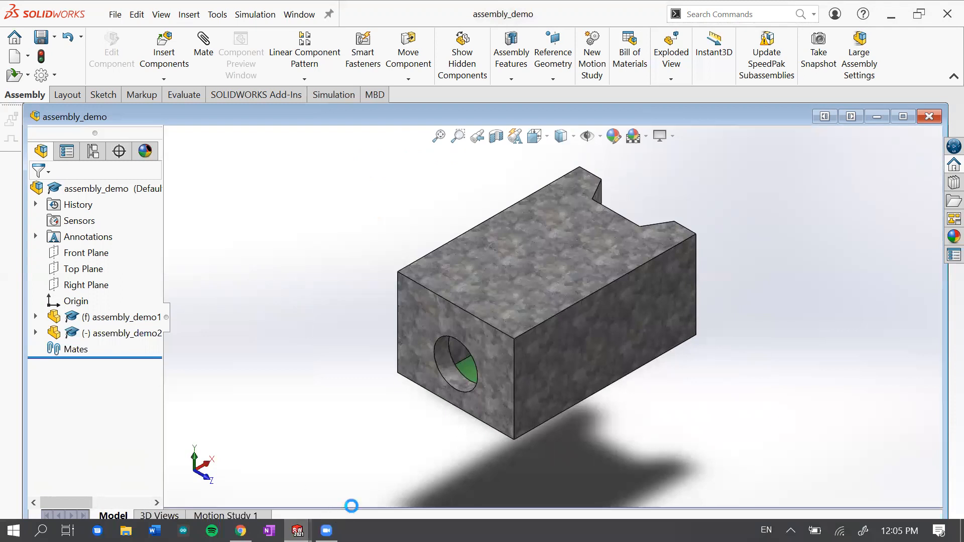
{"action": "left_click", "coordinate": [289, 512]}
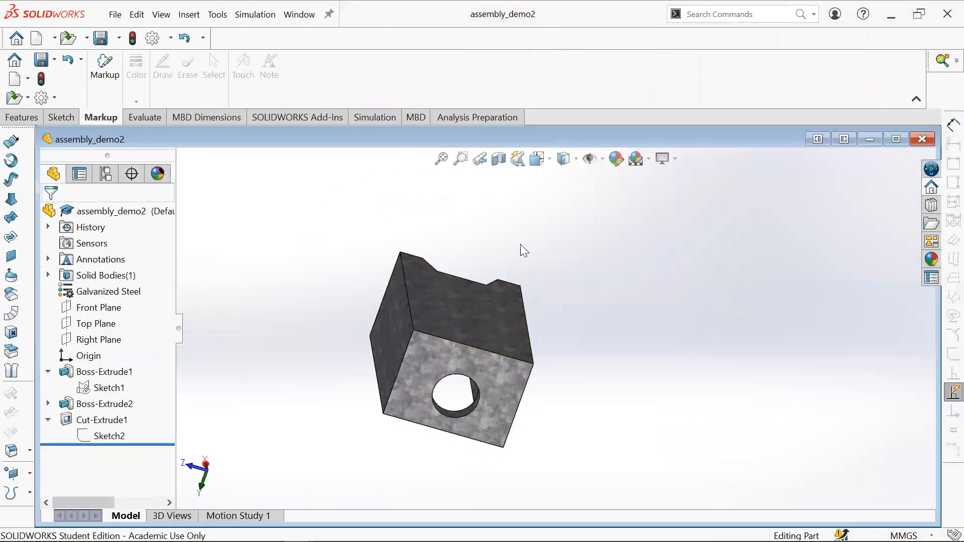
Open the appearance settings of the assembly_demo2 part and browse the appearance library and the display state options.
{"action": "middle_click_drag", "start_coordinate": [546, 282], "coordinate": [494, 271]}
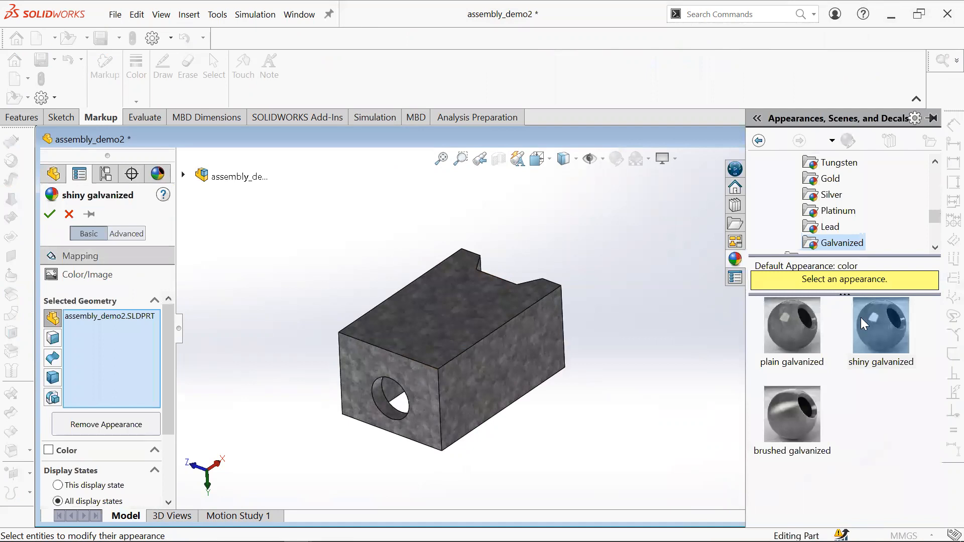
{"action": "scroll", "coordinate": [851, 199], "scroll_direction": "up", "scroll_amount": 6}
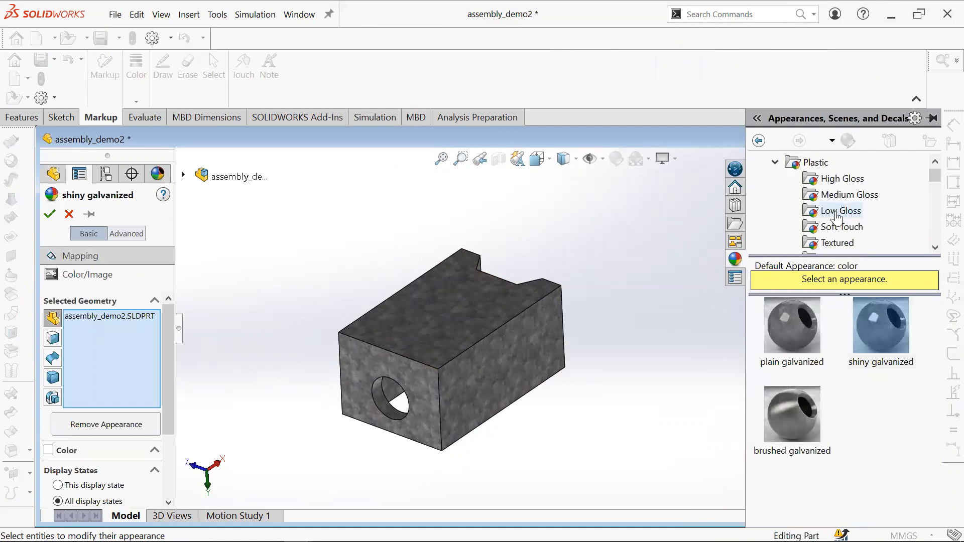
{"action": "scroll", "coordinate": [846, 231], "scroll_direction": "down", "scroll_amount": 4}
{"action": "scroll", "coordinate": [848, 240], "scroll_direction": "down", "scroll_amount": 3}
{"action": "scroll", "coordinate": [828, 237], "scroll_direction": "up", "scroll_amount": 8}
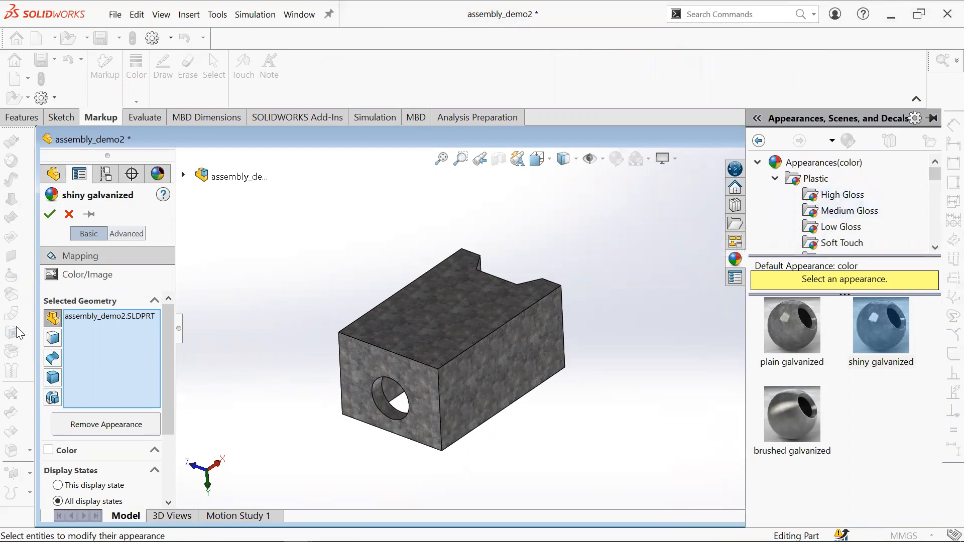
{"action": "scroll", "coordinate": [141, 457], "scroll_direction": "down", "scroll_amount": 3}
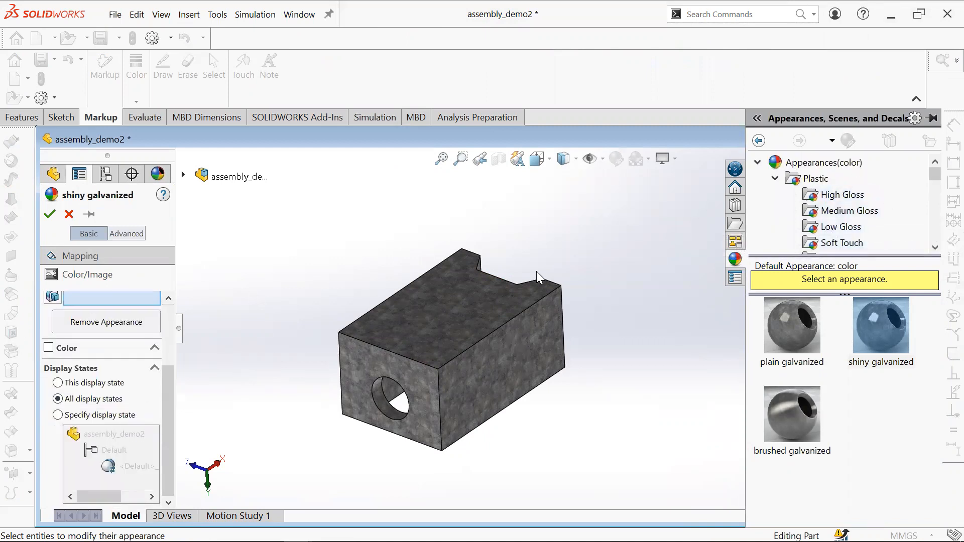
{"action": "scroll", "coordinate": [148, 343], "scroll_direction": "up", "scroll_amount": 3}
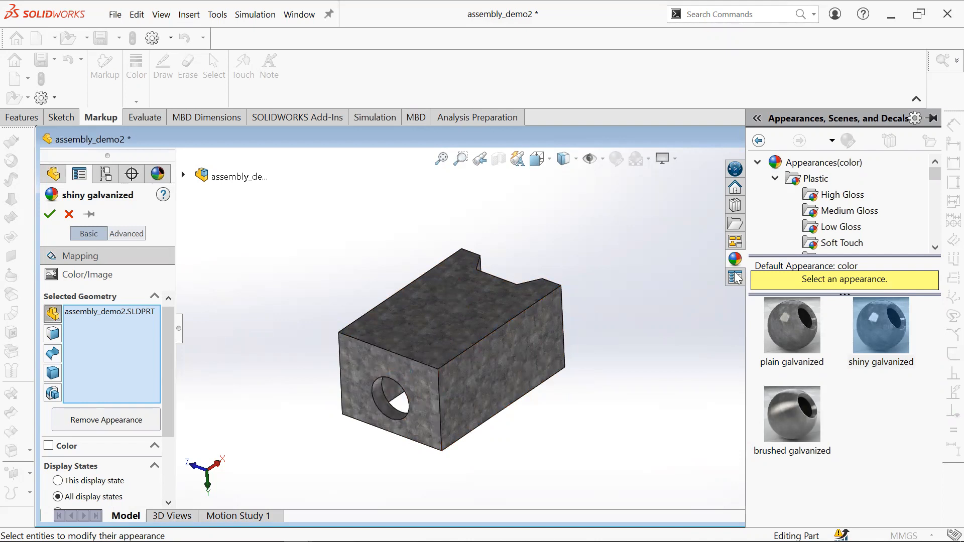
Try recoloring the whole assembly_demo2 part with red shades over its shiny galvanized appearance.
{"action": "left_click", "coordinate": [176, 329]}
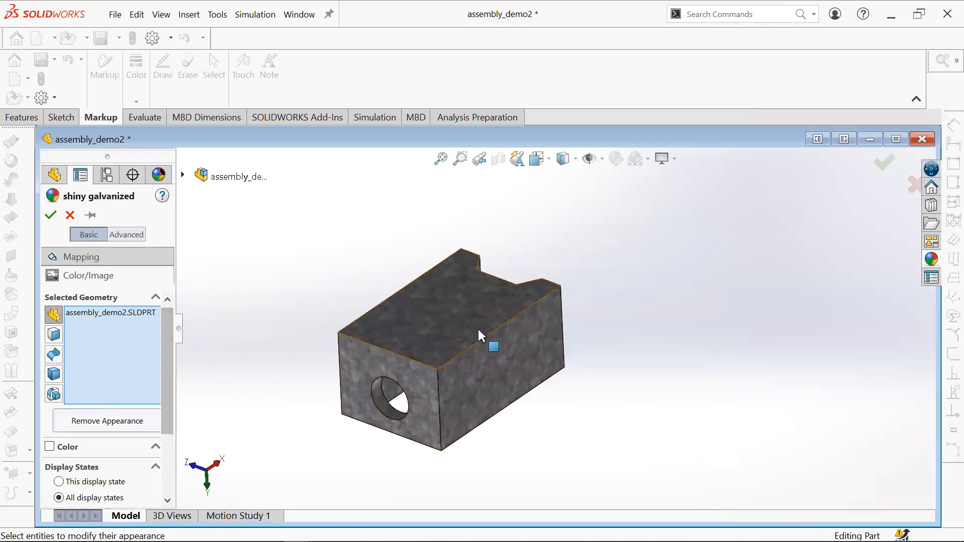
{"action": "left_click", "coordinate": [479, 332]}
{"action": "left_click_drag", "start_coordinate": [169, 341], "coordinate": [163, 428]}
{"action": "left_click", "coordinate": [473, 333]}
{"action": "left_click_drag", "start_coordinate": [160, 395], "coordinate": [166, 452]}
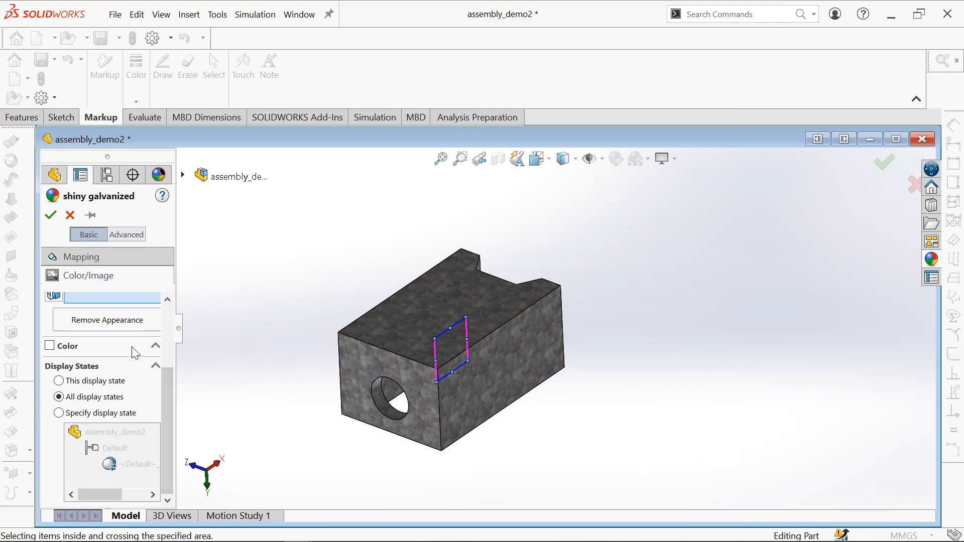
{"action": "left_click", "coordinate": [64, 346]}
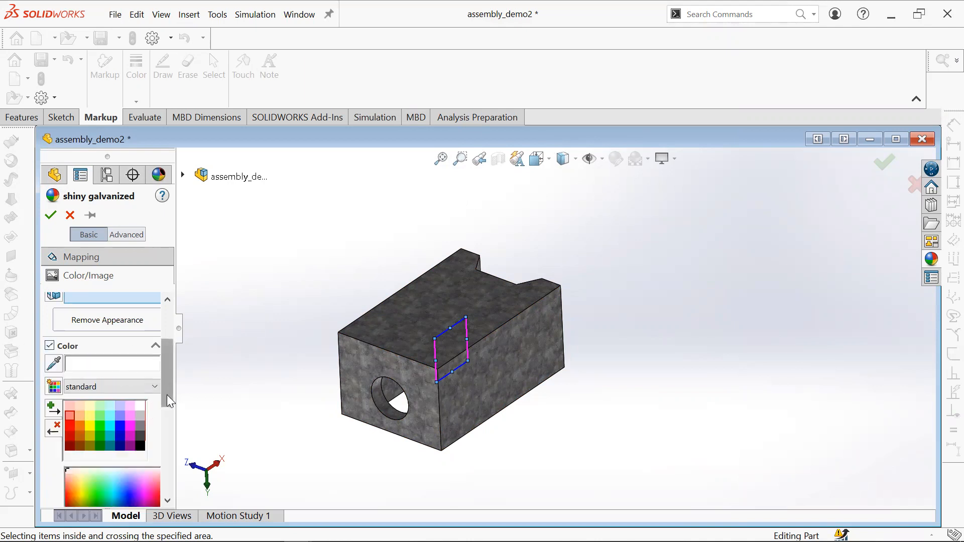
{"action": "scroll", "coordinate": [150, 396], "scroll_direction": "down", "scroll_amount": 3}
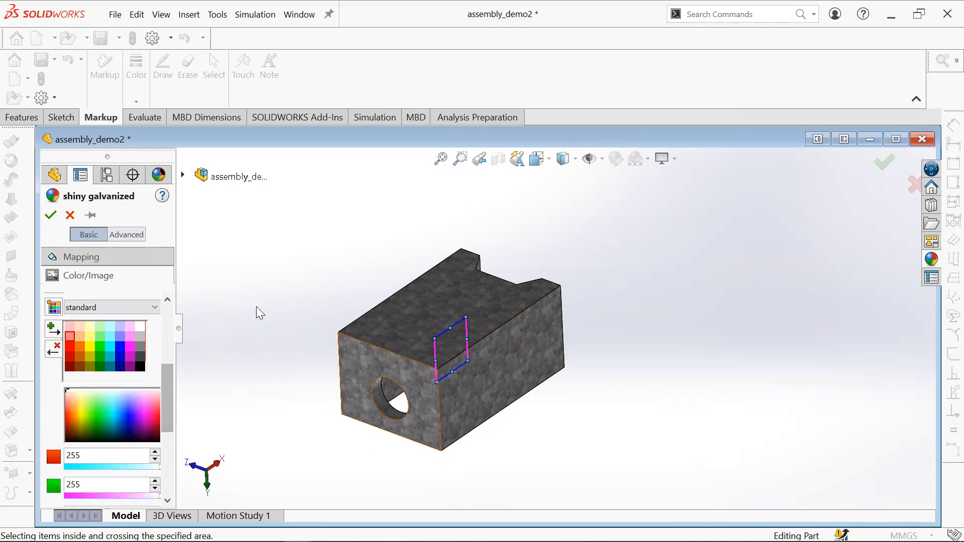
{"action": "scroll", "coordinate": [168, 330], "scroll_direction": "up", "scroll_amount": 3}
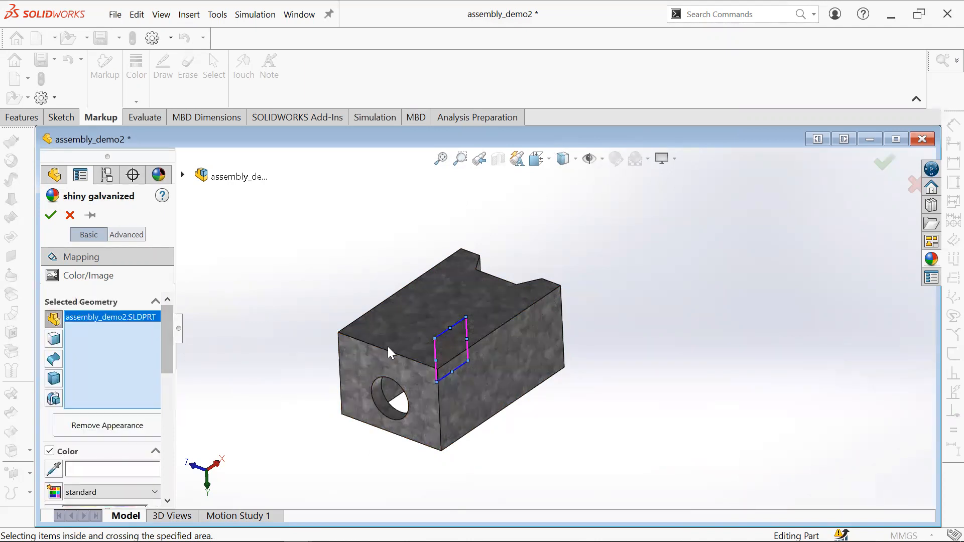
{"action": "scroll", "coordinate": [160, 397], "scroll_direction": "down", "scroll_amount": 3}
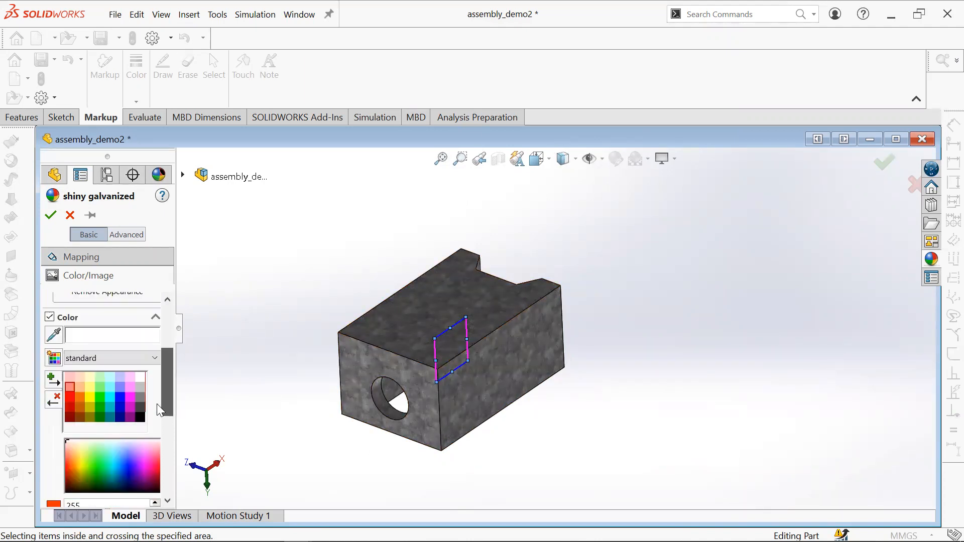
{"action": "left_click", "coordinate": [68, 396]}
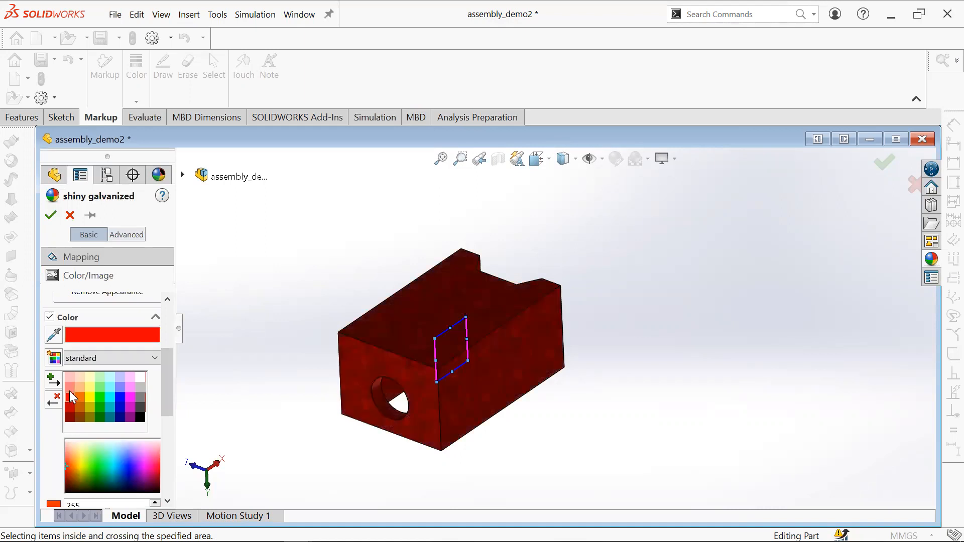
{"action": "scroll", "coordinate": [77, 397], "scroll_direction": "up", "scroll_amount": 3}
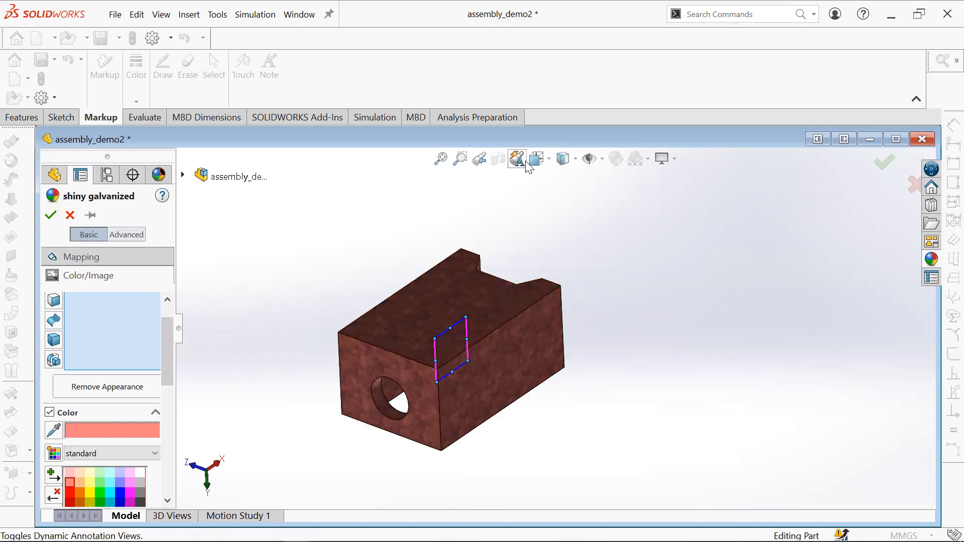
Try the Brushed surface finish in the advanced settings of the part's appearance, and cancel the appearance changes.
{"action": "left_click", "coordinate": [126, 237]}
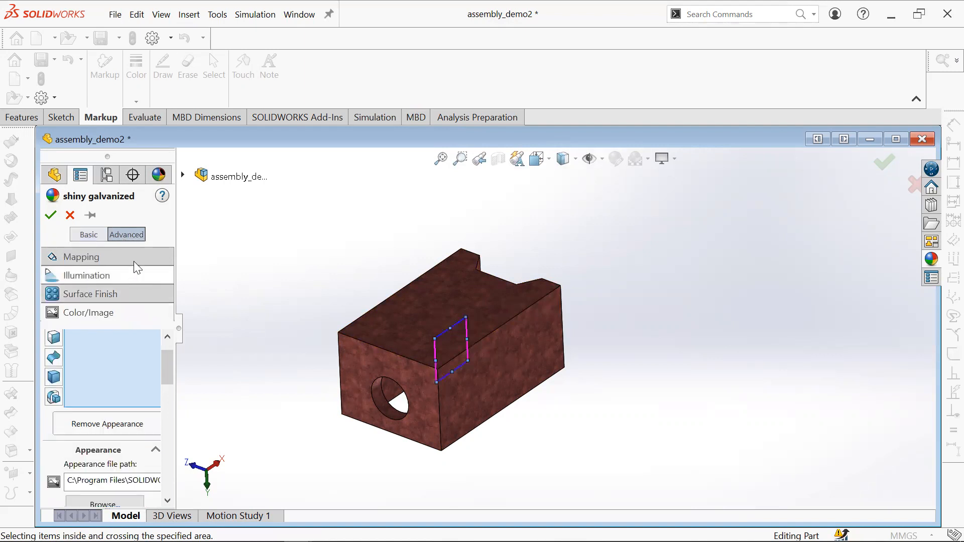
{"action": "left_click", "coordinate": [102, 293]}
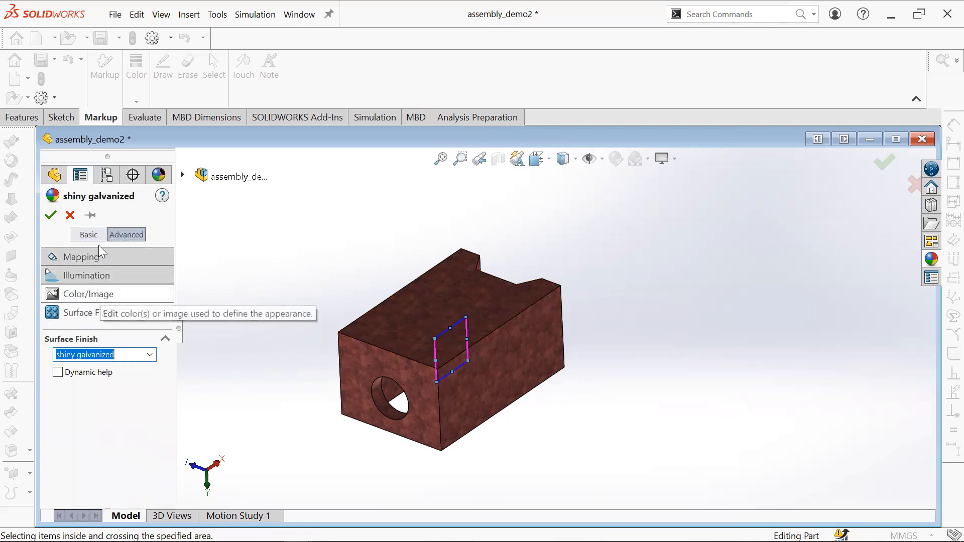
{"action": "left_click", "coordinate": [148, 355]}
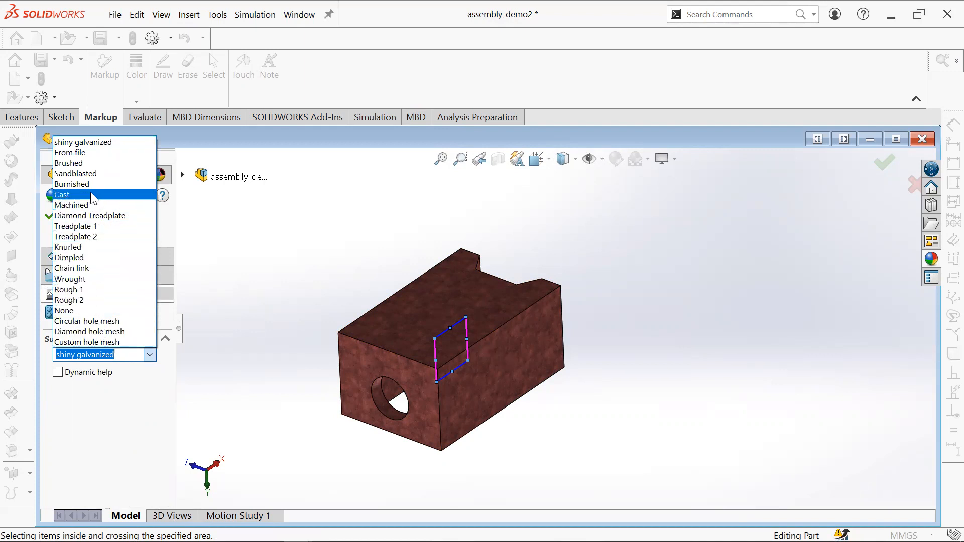
{"action": "left_click", "coordinate": [102, 163]}
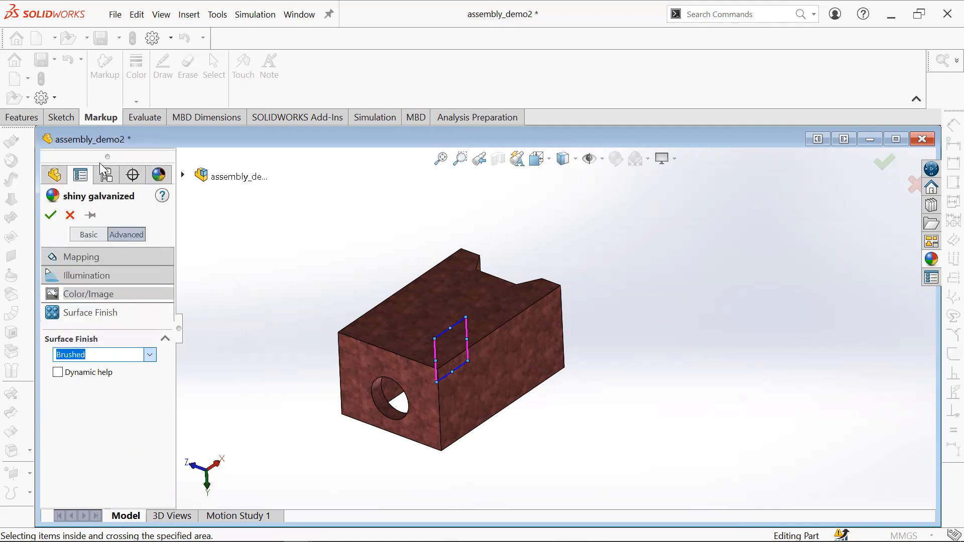
{"action": "left_click", "coordinate": [96, 234]}
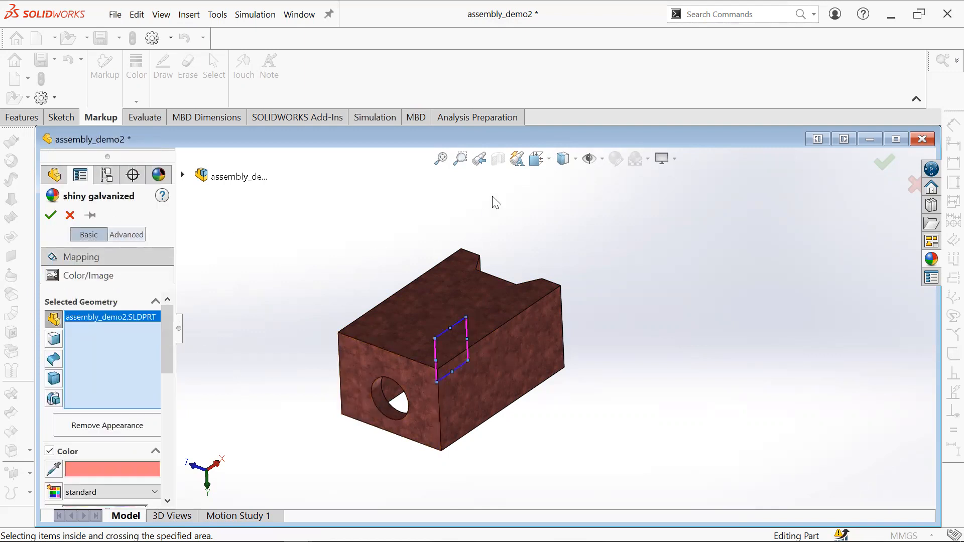
{"action": "left_click", "coordinate": [915, 193]}
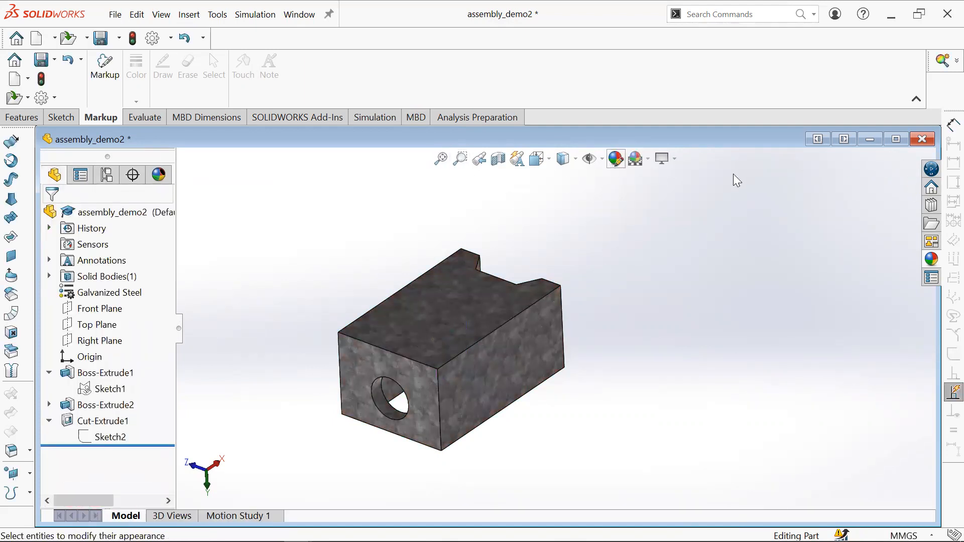
Apply the white low gloss plastic appearance to the whole assembly_demo2 part.
{"action": "left_click", "coordinate": [612, 163]}
{"action": "scroll", "coordinate": [855, 215], "scroll_direction": "up", "scroll_amount": 10}
{"action": "scroll", "coordinate": [846, 219], "scroll_direction": "down", "scroll_amount": 1}
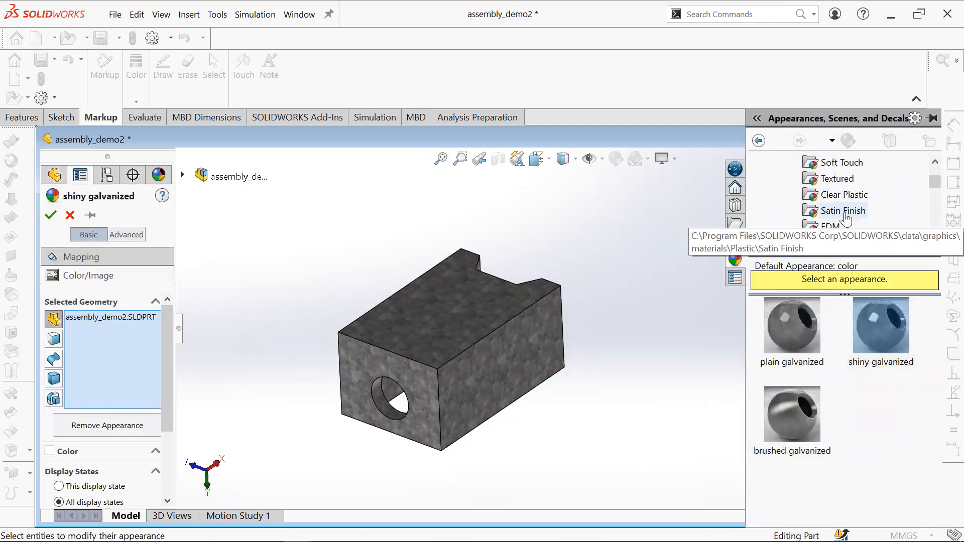
{"action": "scroll", "coordinate": [845, 216], "scroll_direction": "up", "scroll_amount": 1}
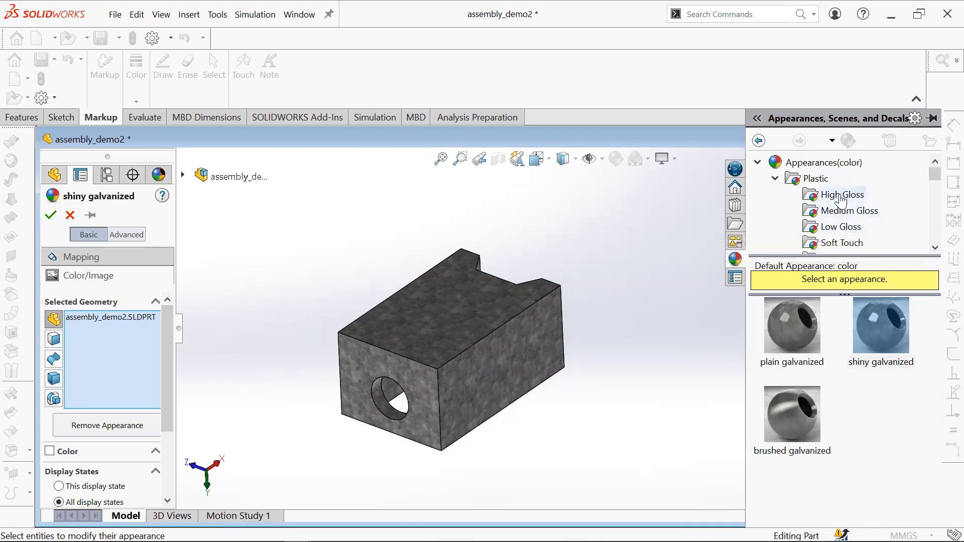
{"action": "left_click", "coordinate": [841, 227]}
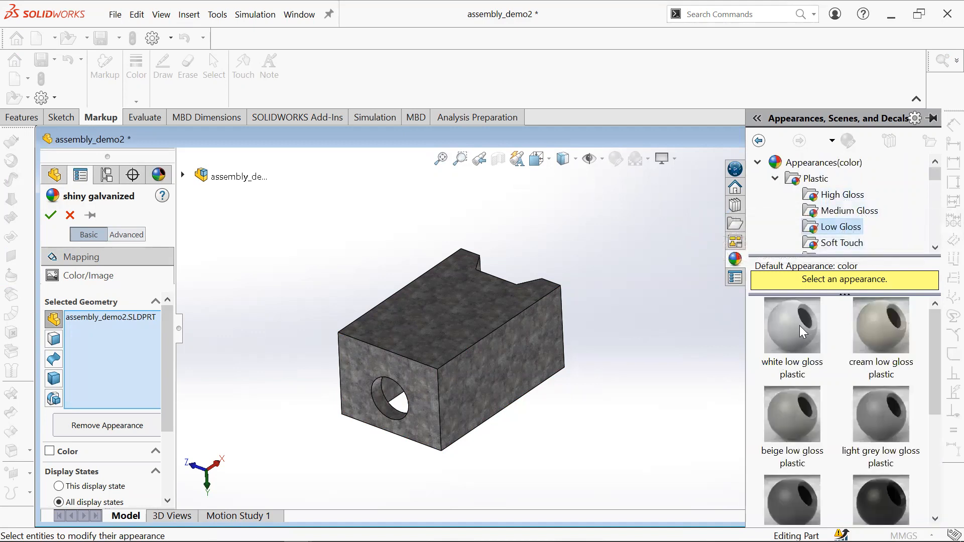
{"action": "left_click", "coordinate": [802, 332]}
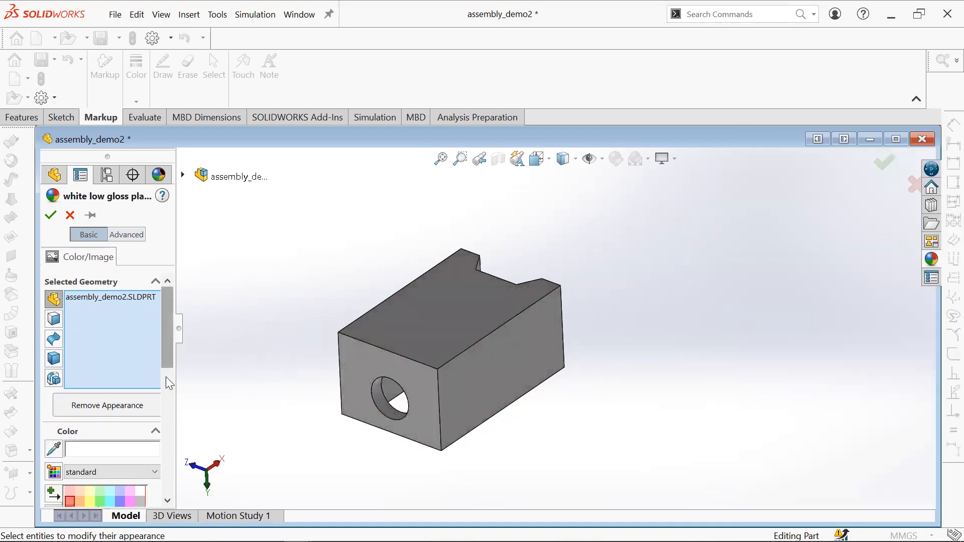
Recolor the whole assembly_demo2 part with the palest pink swatch of the standard palette and accept the appearance.
{"action": "scroll", "coordinate": [166, 381], "scroll_direction": "down", "scroll_amount": 5}
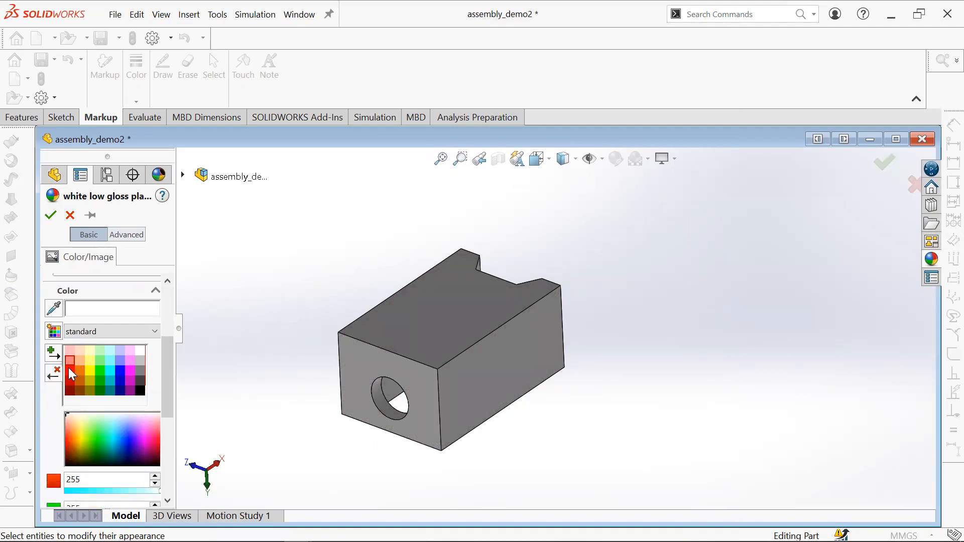
{"action": "left_click", "coordinate": [89, 360]}
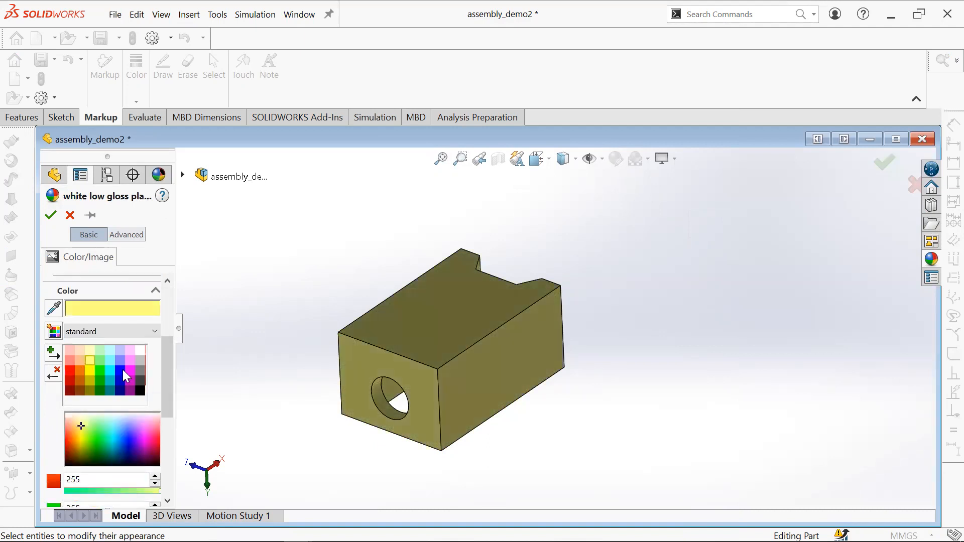
{"action": "left_click", "coordinate": [132, 360]}
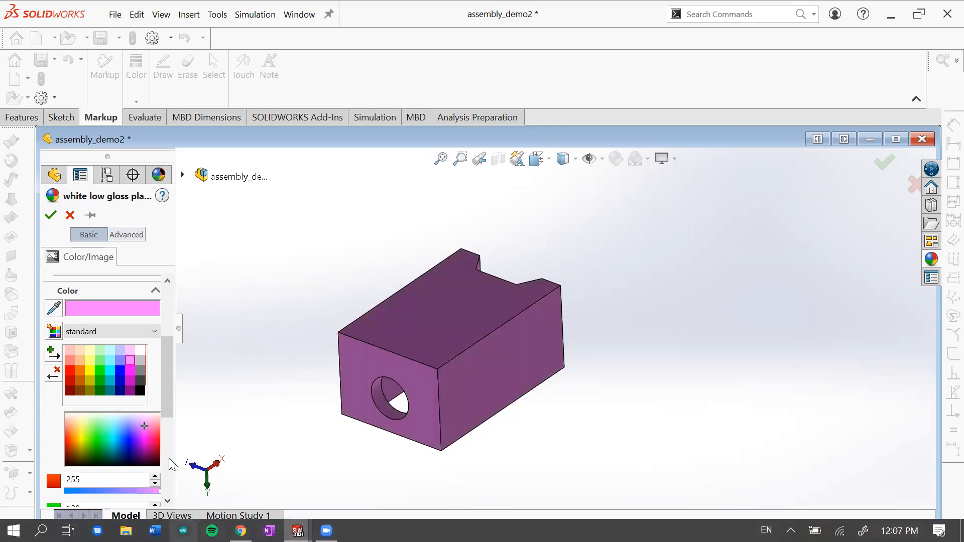
{"action": "left_click", "coordinate": [129, 351]}
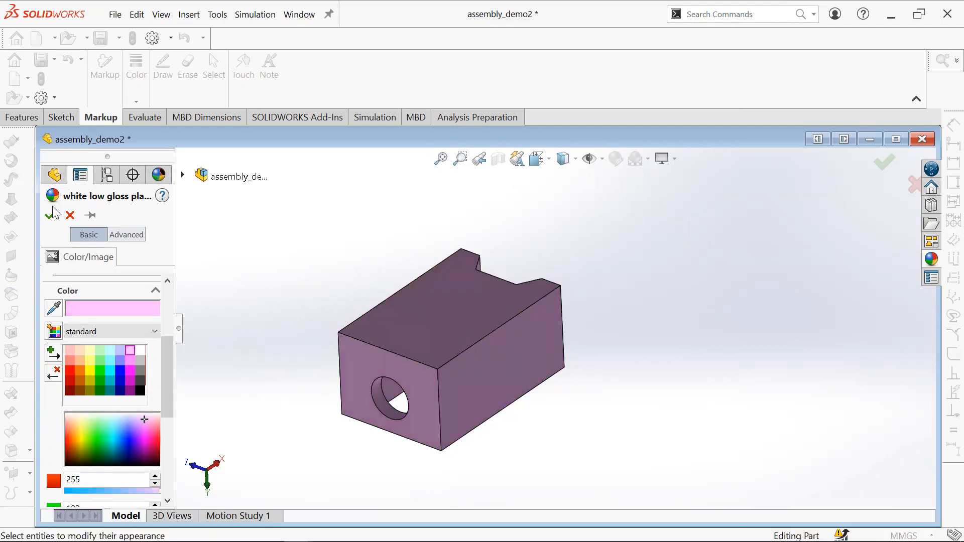
{"action": "key", "text": "Return"}
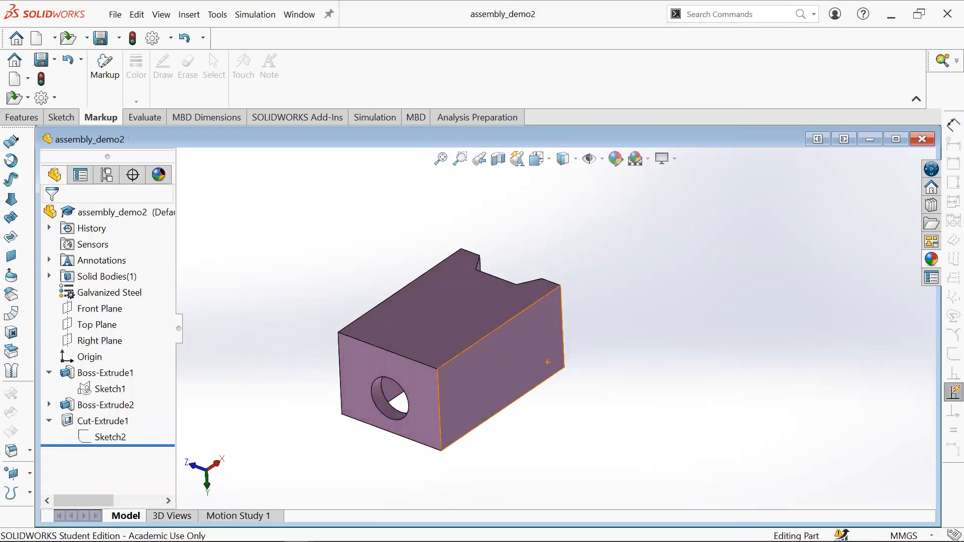
Switch to the assembly_demo assembly, reposition the assembly_demo2 component away from assembly_demo1, and rebuild and save the document.
{"action": "left_click", "coordinate": [297, 531]}
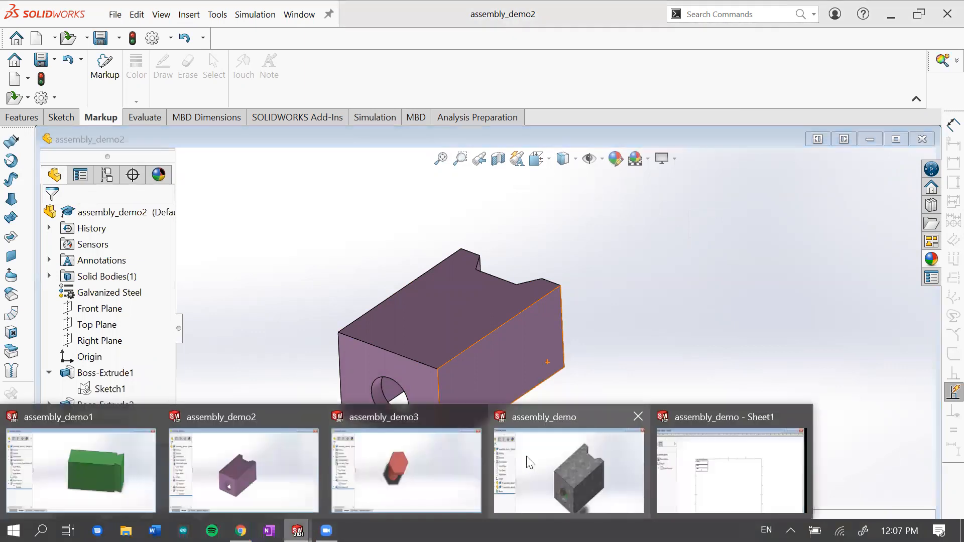
{"action": "left_click", "coordinate": [580, 466]}
{"action": "middle_click_drag", "start_coordinate": [579, 435], "coordinate": [592, 366]}
{"action": "left_click_drag", "start_coordinate": [585, 351], "coordinate": [482, 281]}
{"action": "middle_click_drag", "start_coordinate": [668, 396], "coordinate": [577, 359]}
{"action": "key", "text": "ctrl+s"}
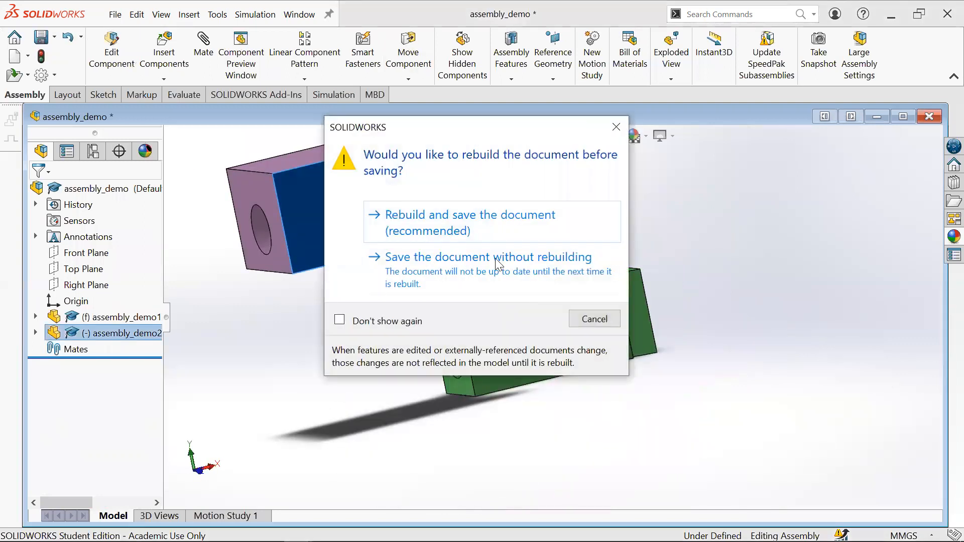
{"action": "left_click", "coordinate": [462, 224]}
Preview the assembly_demo2 component in a separate view and close the assembly document.
{"action": "middle_click_drag", "start_coordinate": [423, 266], "coordinate": [384, 356]}
{"action": "middle_click_drag", "start_coordinate": [353, 349], "coordinate": [401, 191]}
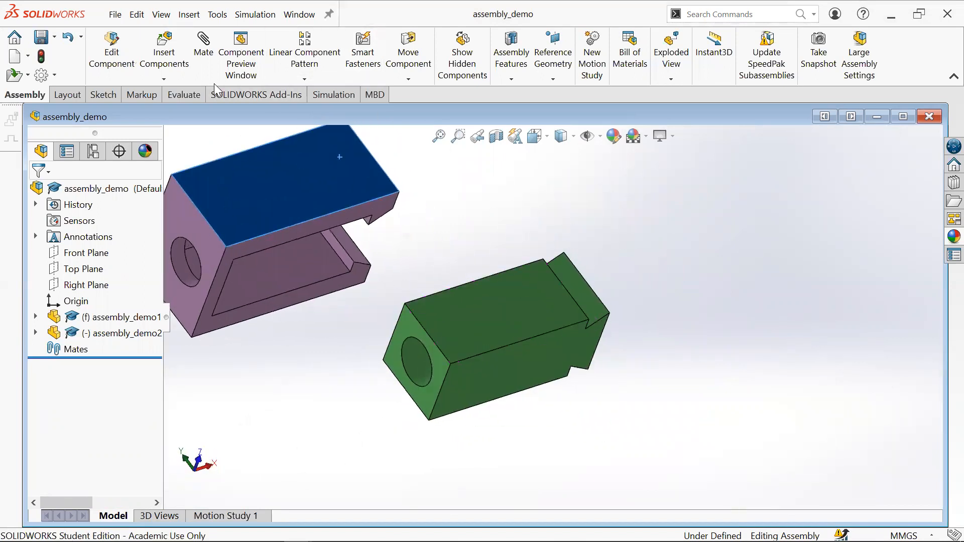
{"action": "left_click", "coordinate": [241, 56]}
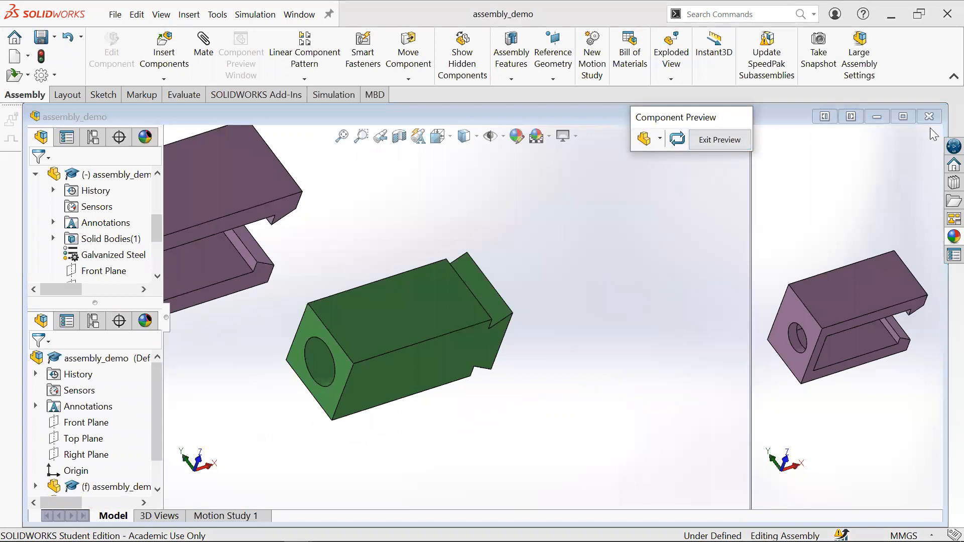
{"action": "left_click", "coordinate": [929, 117]}
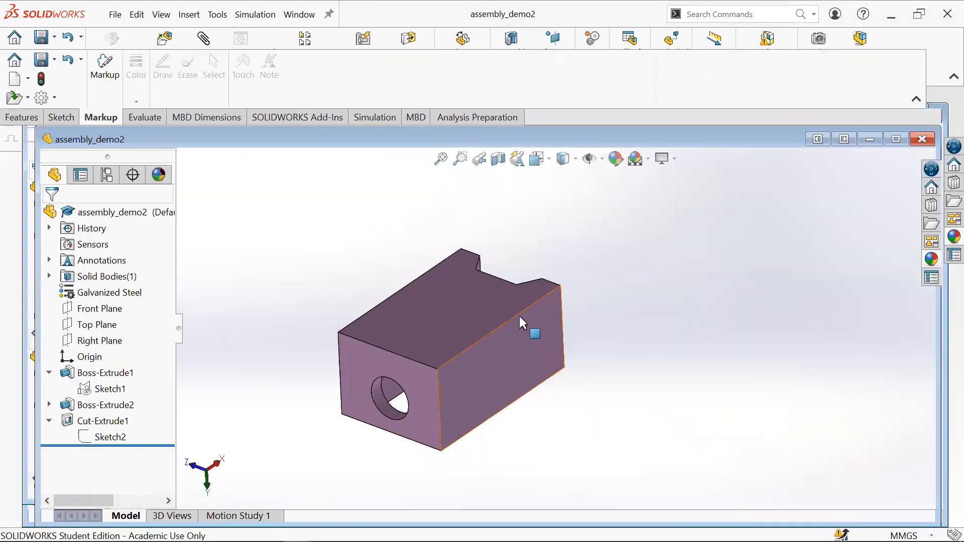
{"action": "left_click", "coordinate": [519, 316]}
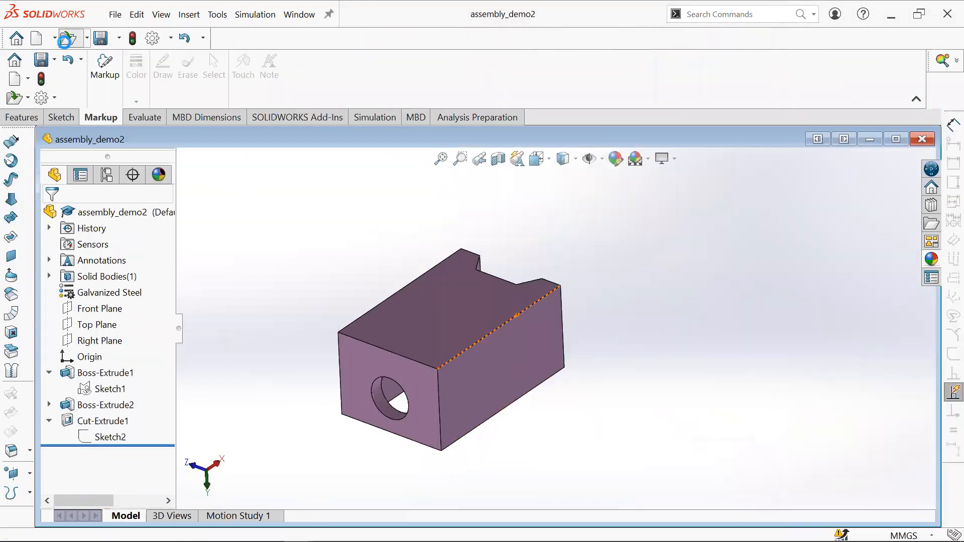
Reopen the assembly_demo assembly from the assembly_demo folder and move the assembly_demo2 component closer to assembly_demo1.
{"action": "key", "text": "ctrl+o"}
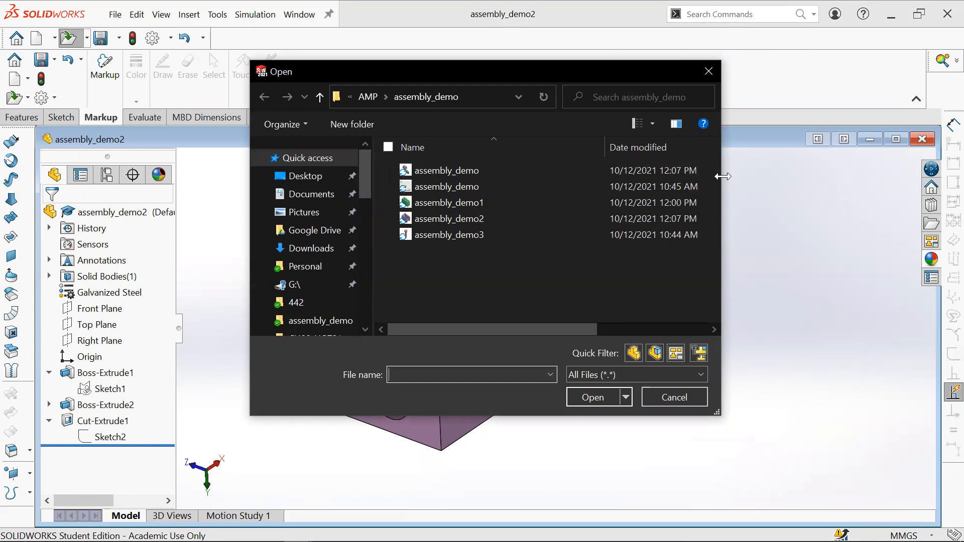
{"action": "left_click_drag", "start_coordinate": [721, 176], "coordinate": [860, 177]}
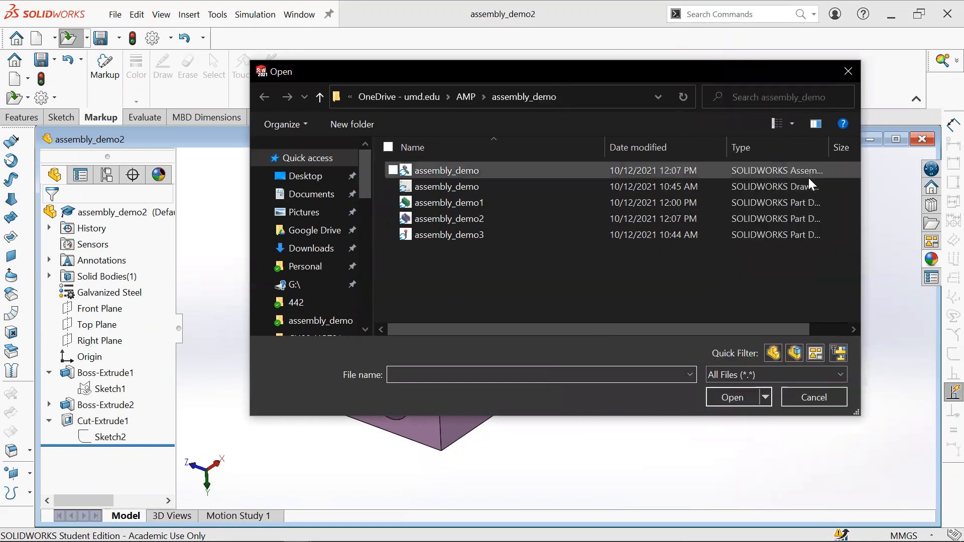
{"action": "double_click", "coordinate": [780, 171]}
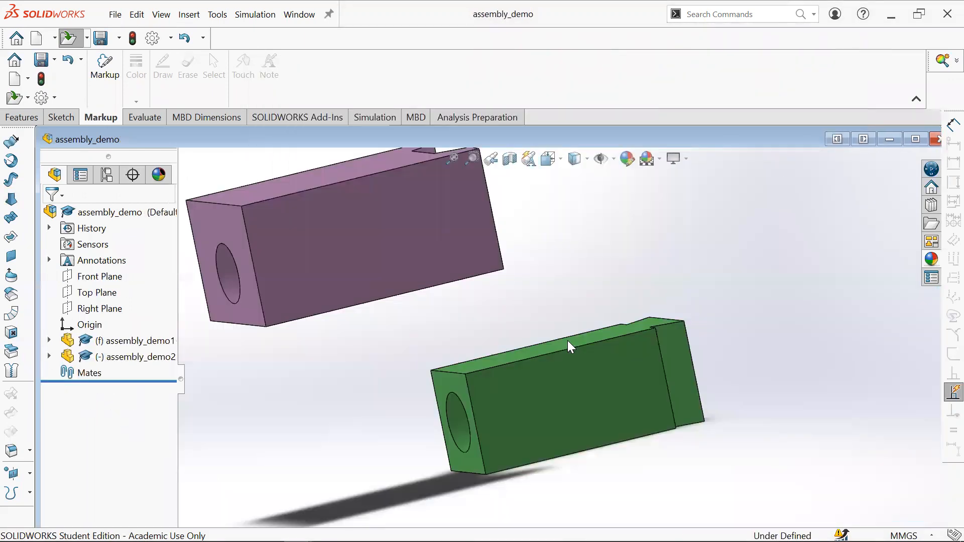
{"action": "middle_click_drag", "start_coordinate": [428, 310], "coordinate": [451, 399]}
{"action": "left_click_drag", "start_coordinate": [381, 248], "coordinate": [471, 232]}
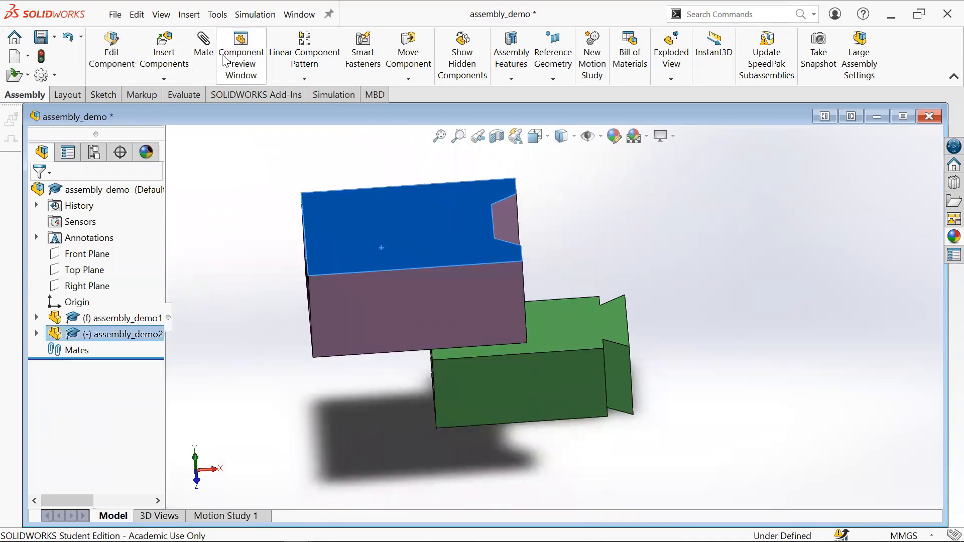
Try a coincident mate between the notched outer face of assembly_demo2 and the flared long face of assembly_demo1, and clear the selections.
{"action": "left_click", "coordinate": [204, 63]}
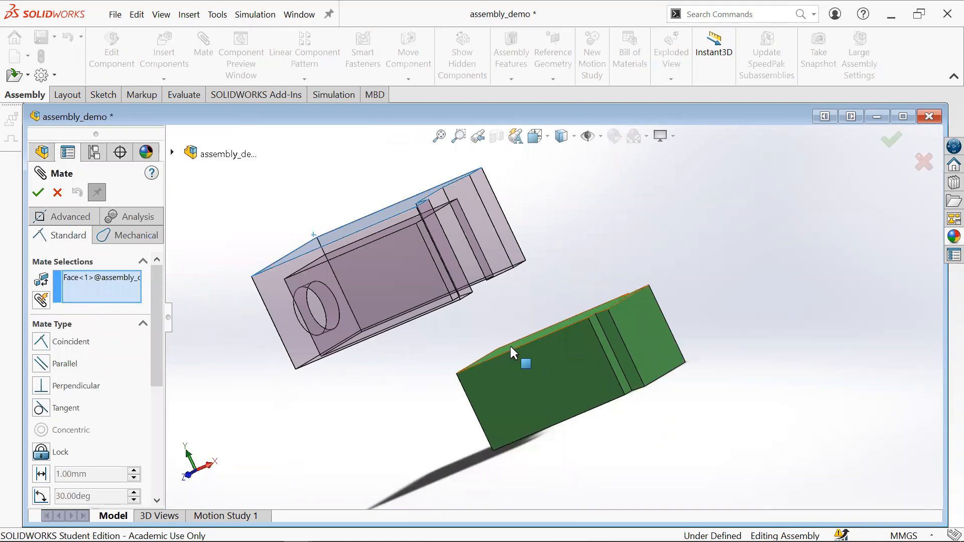
{"action": "middle_click_drag", "start_coordinate": [534, 321], "coordinate": [524, 288]}
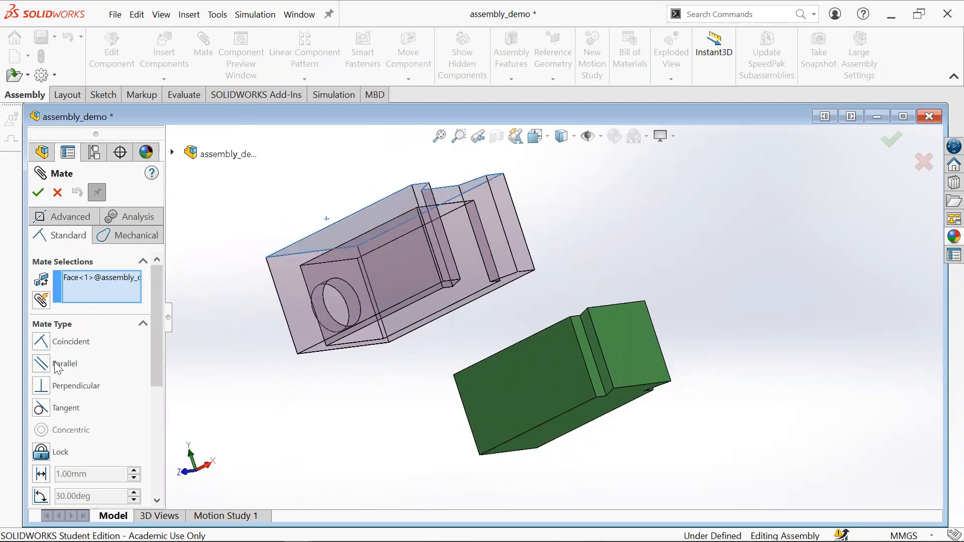
{"action": "scroll", "coordinate": [144, 362], "scroll_direction": "down", "scroll_amount": 3}
{"action": "scroll", "coordinate": [140, 361], "scroll_direction": "up", "scroll_amount": 3}
{"action": "scroll", "coordinate": [156, 331], "scroll_direction": "down", "scroll_amount": 1}
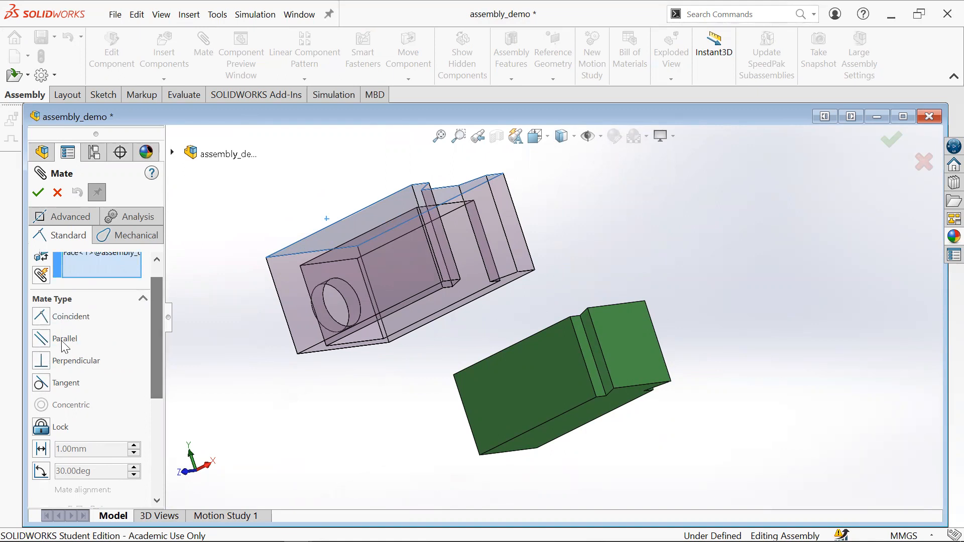
{"action": "middle_click_drag", "start_coordinate": [576, 333], "coordinate": [607, 354]}
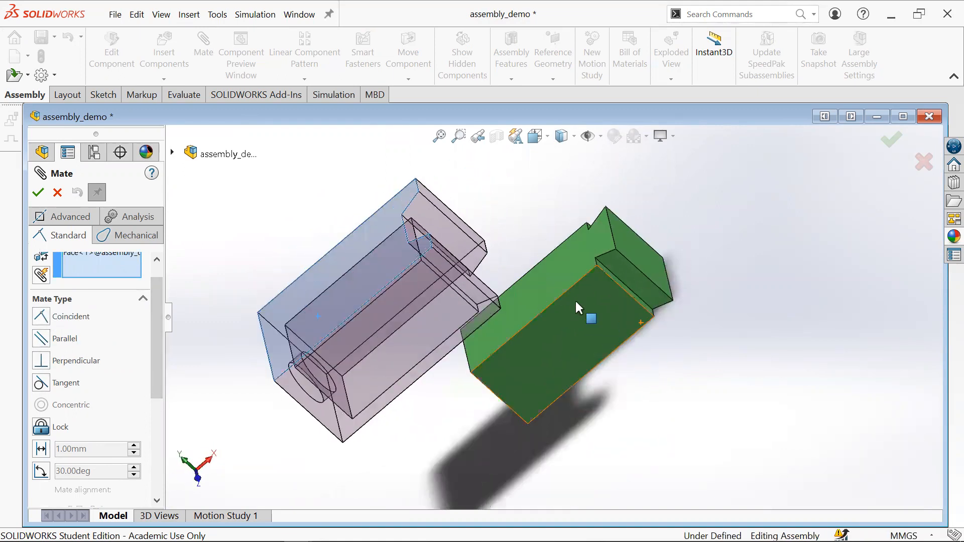
{"action": "middle_click_drag", "start_coordinate": [524, 332], "coordinate": [510, 224]}
{"action": "middle_click_drag", "start_coordinate": [514, 379], "coordinate": [513, 311]}
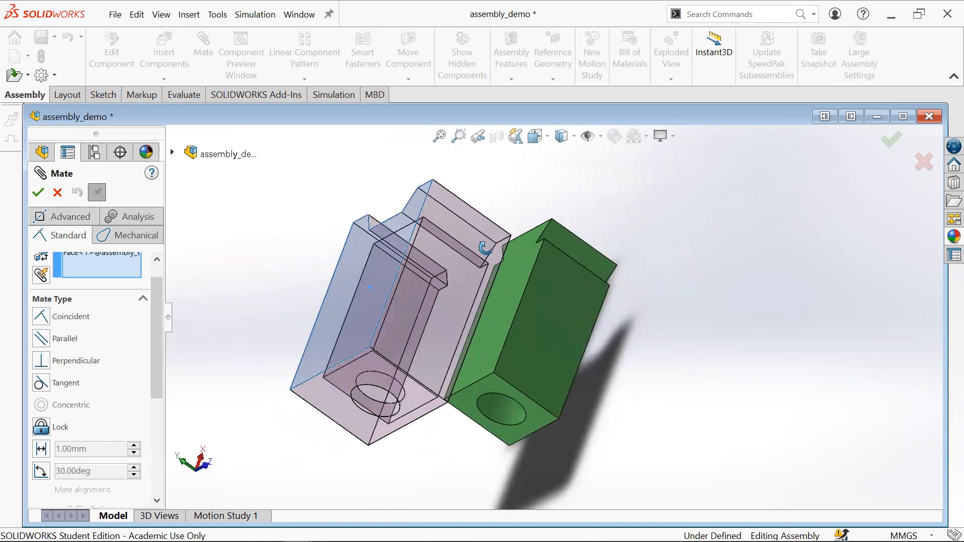
{"action": "left_click", "coordinate": [495, 323]}
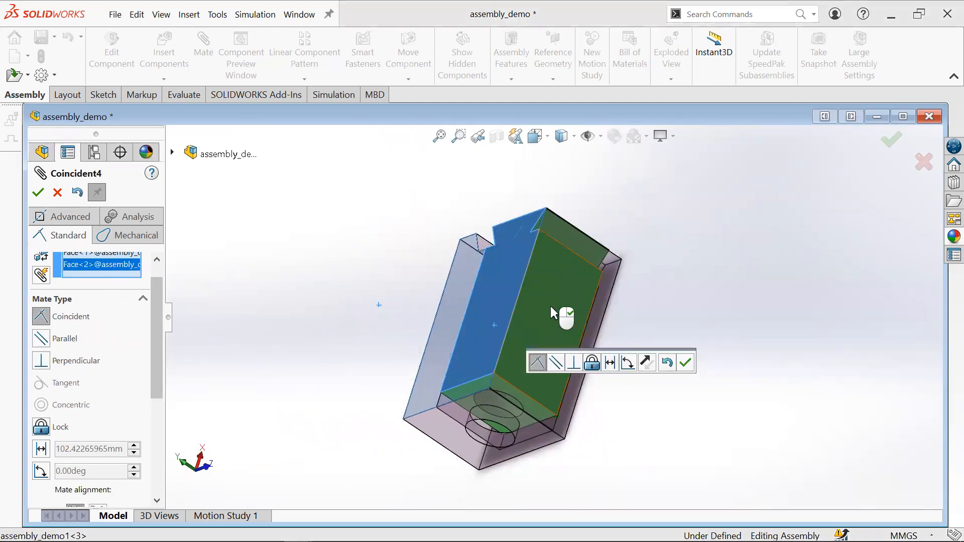
{"action": "right_click", "coordinate": [108, 271]}
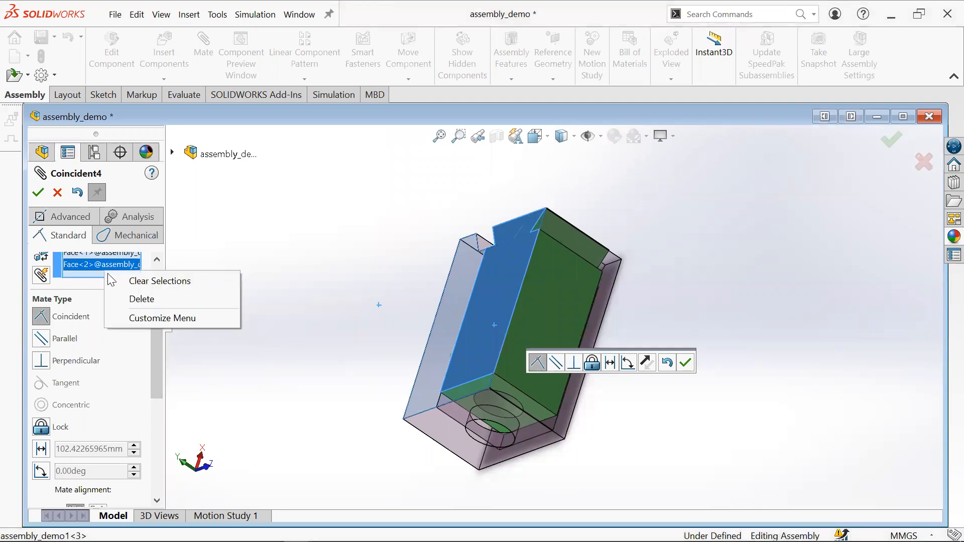
{"action": "left_click", "coordinate": [144, 287]}
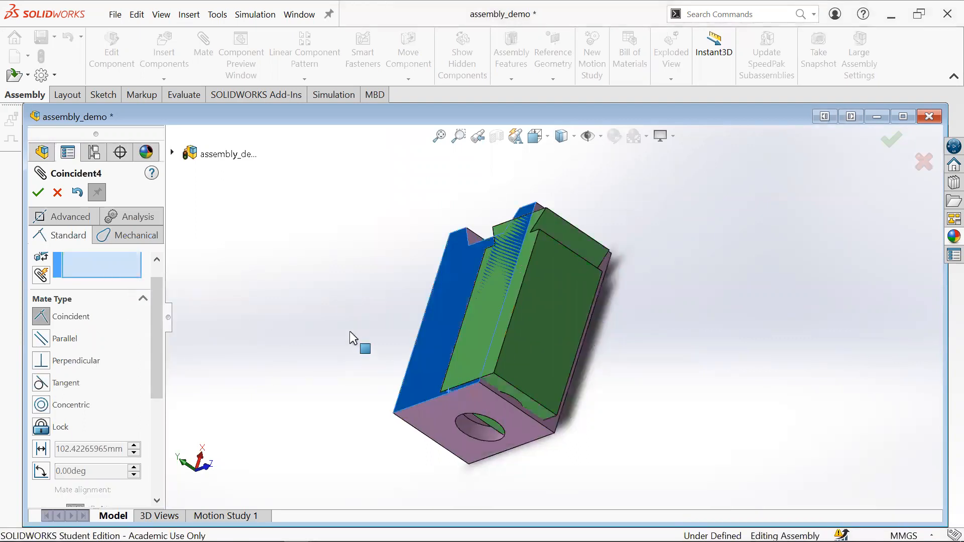
Add a coincident mate between the flared long face of assembly_demo1 and the inner pocket face of assembly_demo2.
{"action": "middle_click_drag", "start_coordinate": [556, 339], "coordinate": [469, 181]}
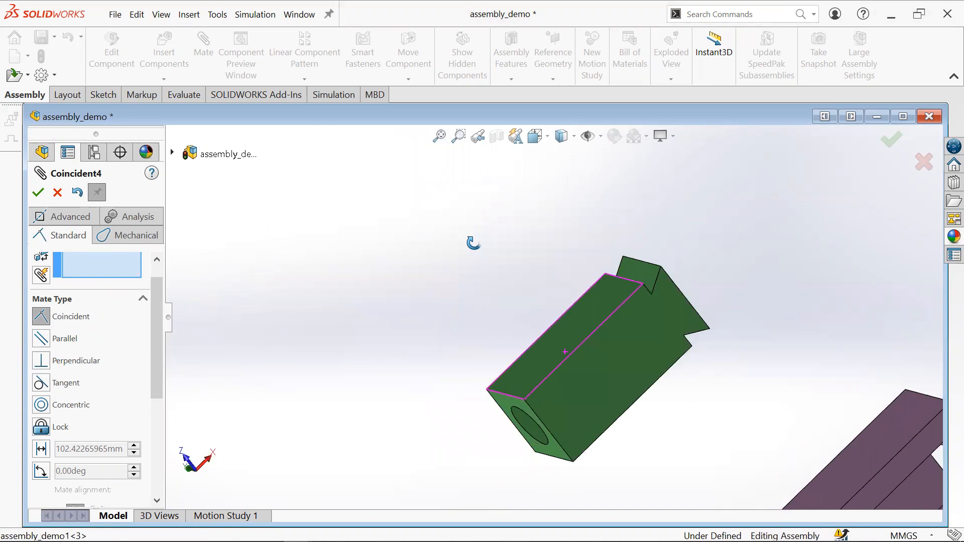
{"action": "middle_click_drag", "start_coordinate": [667, 420], "coordinate": [559, 323]}
{"action": "scroll", "coordinate": [792, 450], "scroll_direction": "up", "scroll_amount": 4}
{"action": "scroll", "coordinate": [576, 312], "scroll_direction": "down", "scroll_amount": 5}
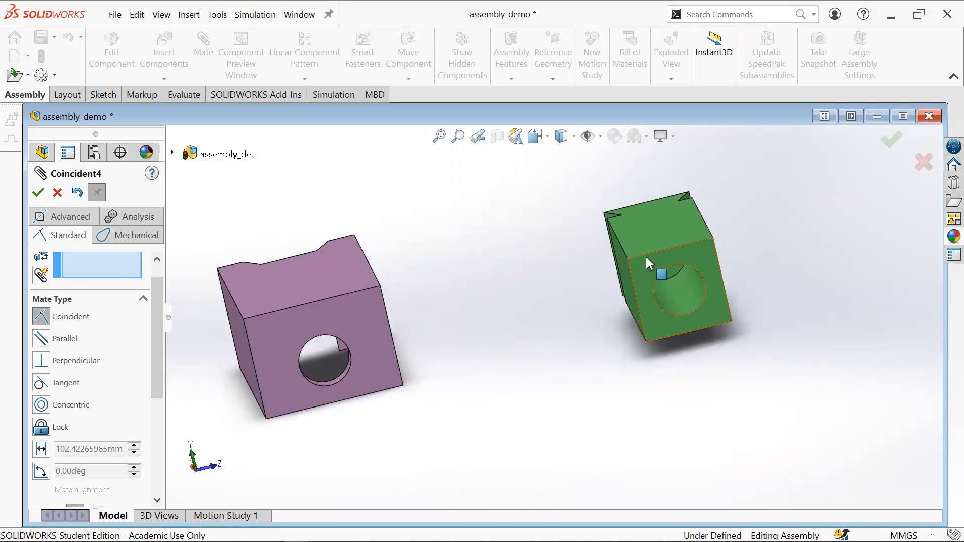
{"action": "left_click", "coordinate": [643, 234]}
{"action": "middle_click_drag", "start_coordinate": [383, 397], "coordinate": [374, 247]}
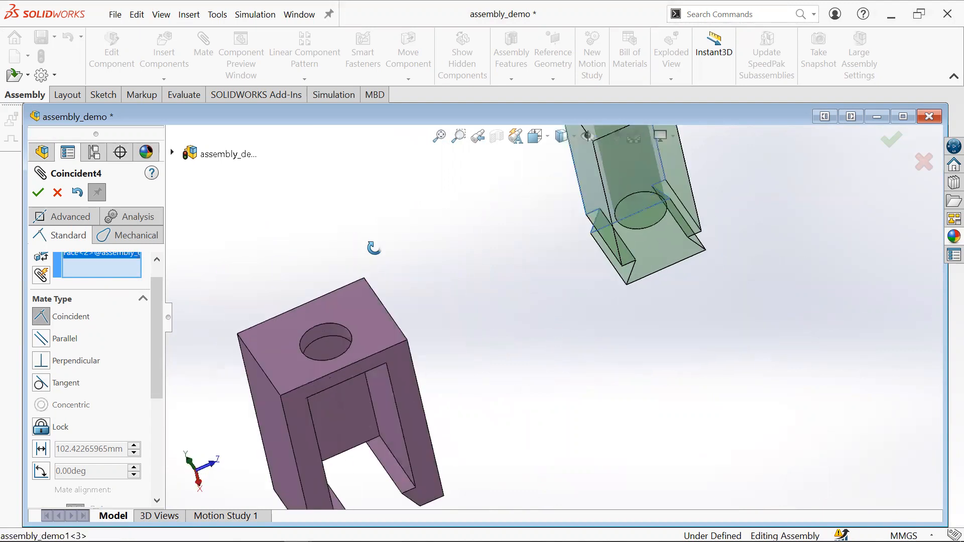
{"action": "left_click", "coordinate": [340, 404]}
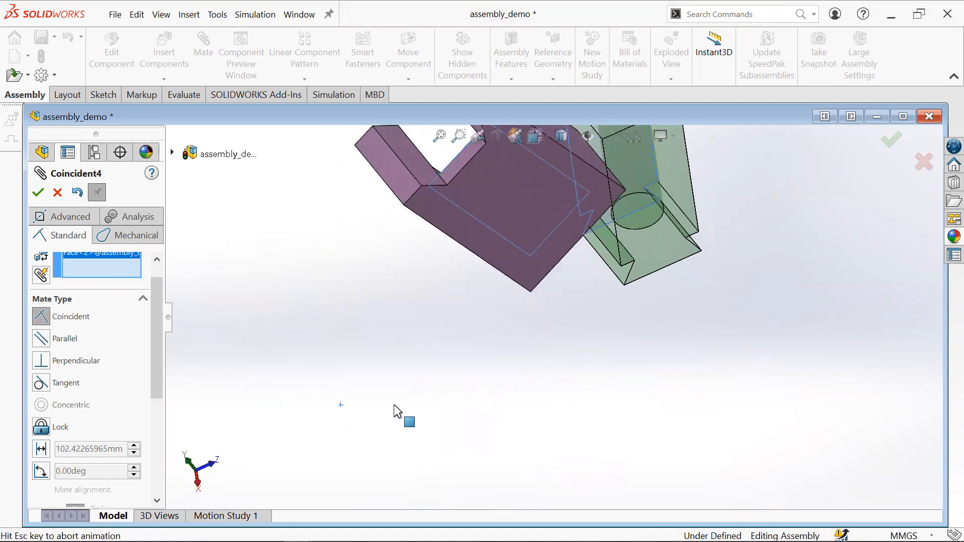
{"action": "middle_click_drag", "start_coordinate": [623, 331], "coordinate": [657, 427]}
{"action": "scroll", "coordinate": [691, 271], "scroll_direction": "up", "scroll_amount": 2}
{"action": "scroll", "coordinate": [691, 276], "scroll_direction": "up", "scroll_amount": 2}
{"action": "middle_click_drag", "start_coordinate": [691, 276], "coordinate": [661, 294]}
{"action": "scroll", "coordinate": [558, 259], "scroll_direction": "down", "scroll_amount": 4}
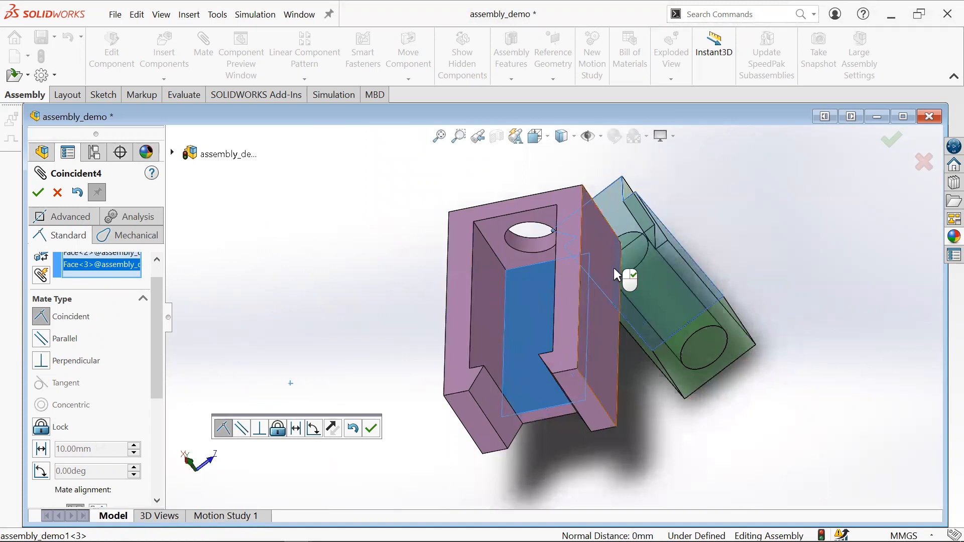
{"action": "middle_click_drag", "start_coordinate": [609, 326], "coordinate": [613, 289]}
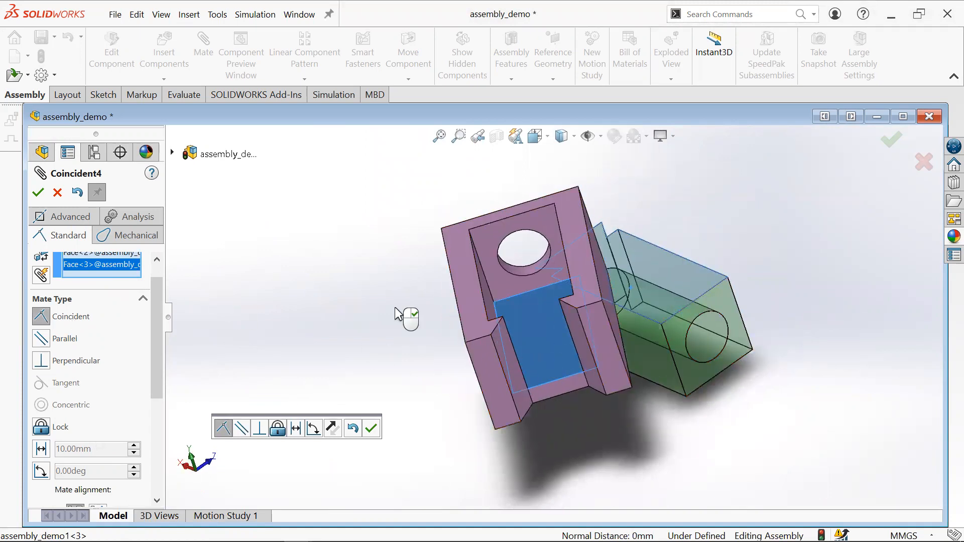
{"action": "left_click_drag", "start_coordinate": [484, 344], "coordinate": [399, 372]}
{"action": "scroll", "coordinate": [137, 287], "scroll_direction": "up", "scroll_amount": 2}
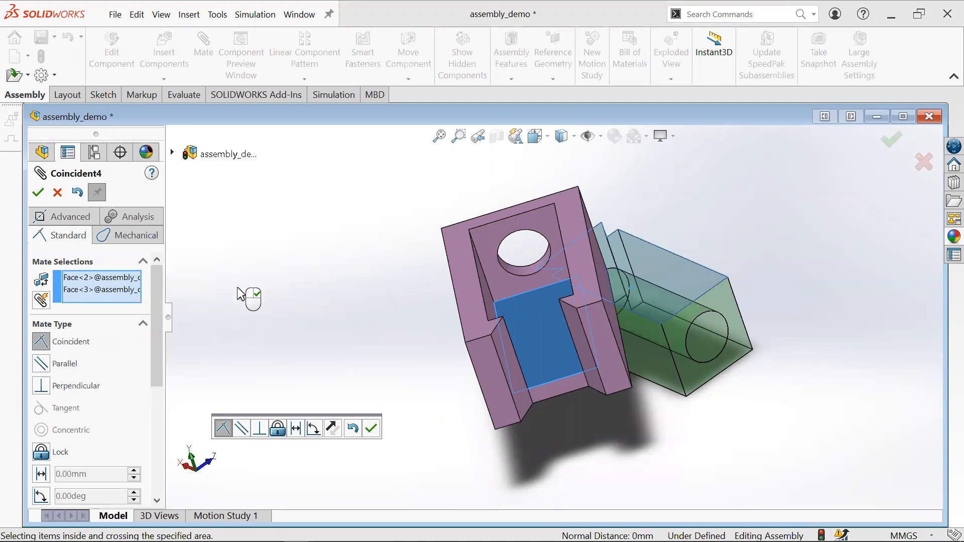
{"action": "left_click", "coordinate": [38, 192]}
Test the mated assembly_demo2 component by moving it, and undo the coincident mate.
{"action": "left_click_drag", "start_coordinate": [527, 222], "coordinate": [564, 176]}
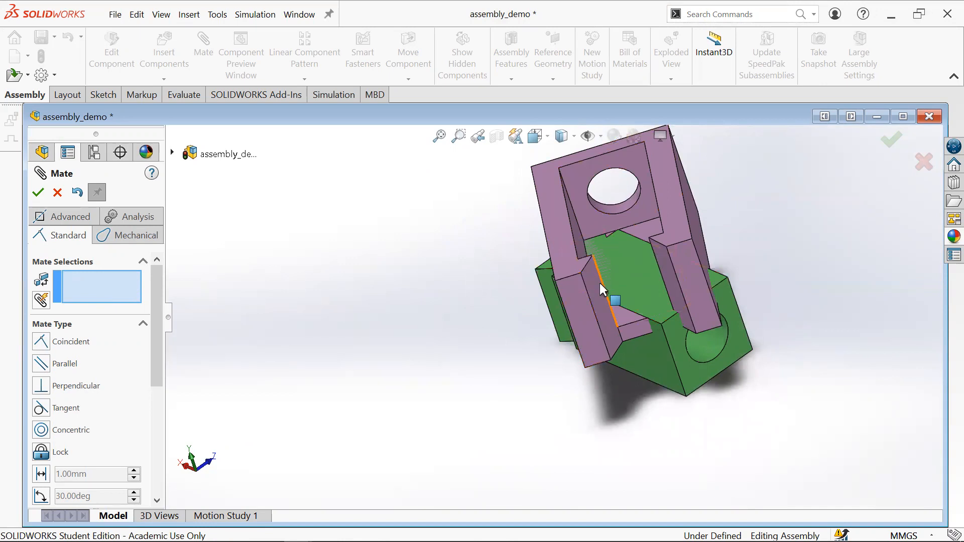
{"action": "mouse_move", "coordinate": [157, 317]}
{"action": "left_mouse_down"}
{"action": "mouse_move", "coordinate": [155, 431]}
{"action": "mouse_move", "coordinate": [176, 317]}
{"action": "left_mouse_up"}
{"action": "left_click", "coordinate": [77, 192]}
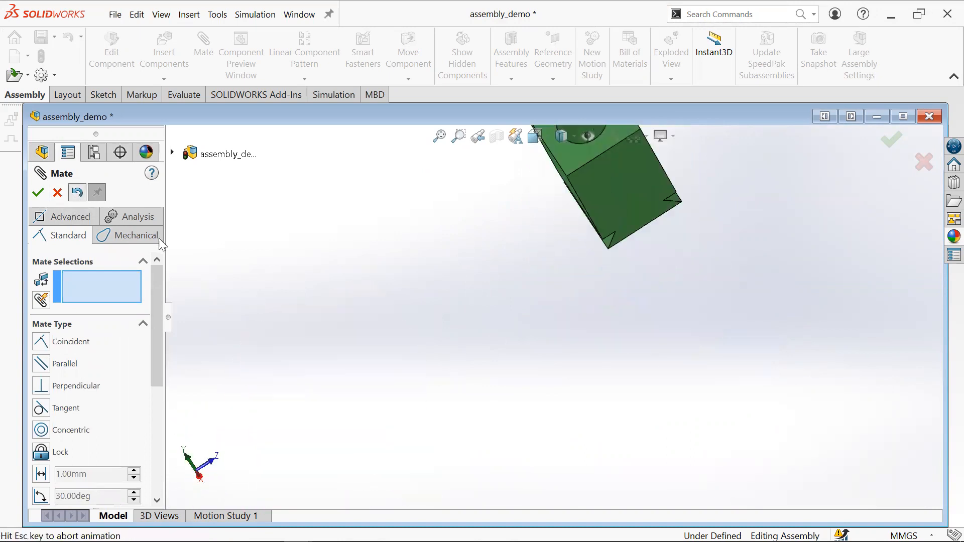
Set up a coincident mate between the flared long face of assembly_demo1 and the inner pocket face of assembly_demo2.
{"action": "middle_click_drag", "start_coordinate": [484, 312], "coordinate": [429, 301]}
{"action": "left_click", "coordinate": [429, 301]}
{"action": "middle_click_drag", "start_coordinate": [512, 204], "coordinate": [579, 286]}
{"action": "left_click", "coordinate": [563, 275]}
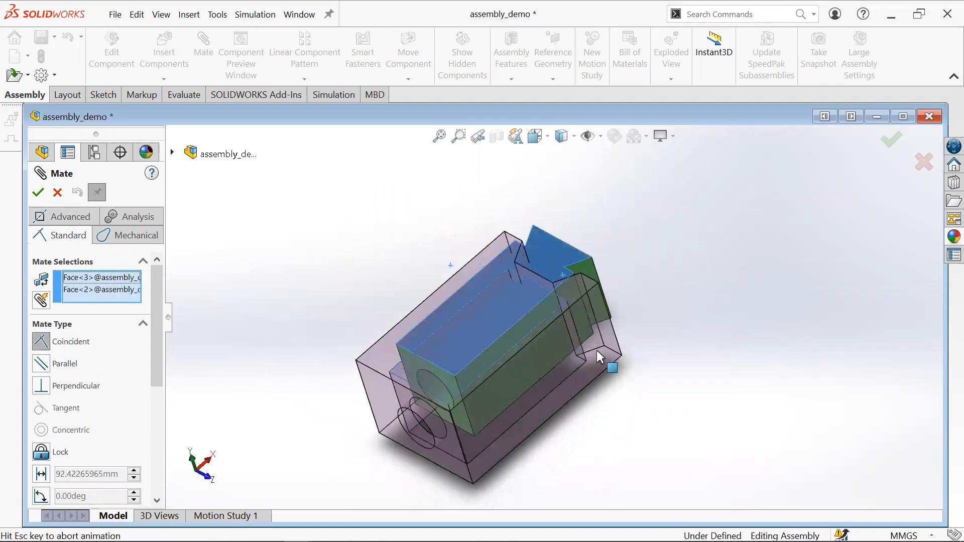
{"action": "middle_click_drag", "start_coordinate": [597, 351], "coordinate": [578, 323]}
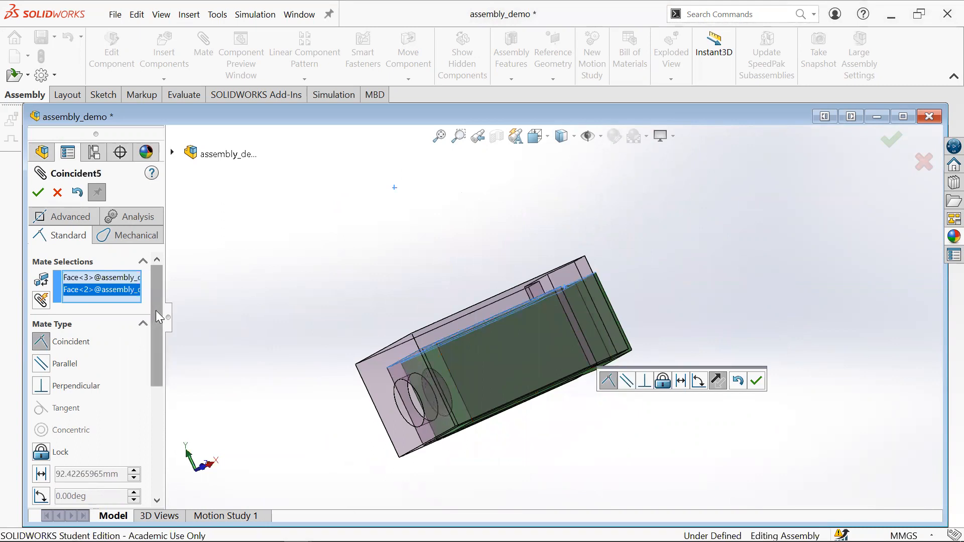
Compare the aligned and anti-aligned options of the coincident mate, choose anti-aligned, and accept the mate.
{"action": "scroll", "coordinate": [153, 327], "scroll_direction": "down", "scroll_amount": 3}
{"action": "left_click_drag", "start_coordinate": [155, 370], "coordinate": [161, 450]}
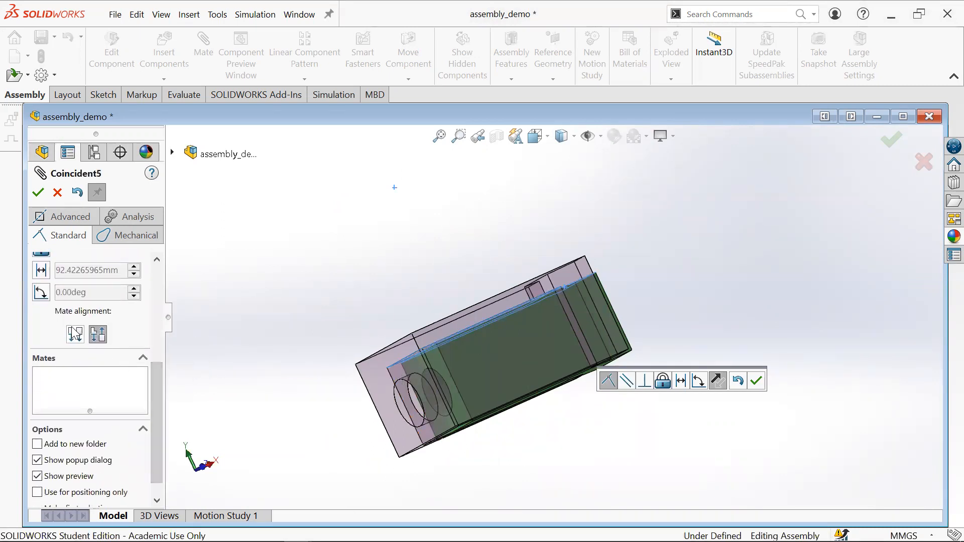
{"action": "left_click", "coordinate": [74, 336]}
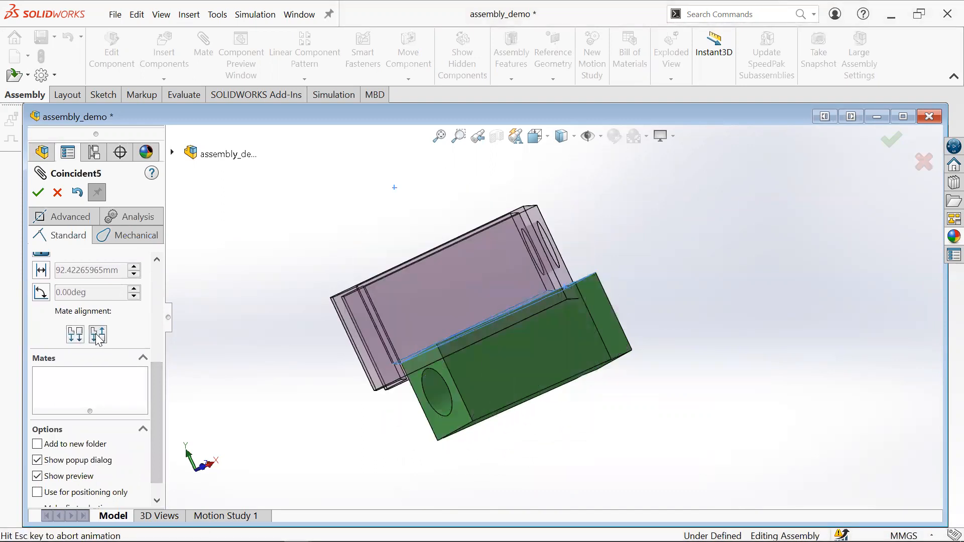
{"action": "left_click", "coordinate": [74, 335]}
{"action": "middle_click_drag", "start_coordinate": [360, 330], "coordinate": [431, 360]}
{"action": "left_click", "coordinate": [74, 335]}
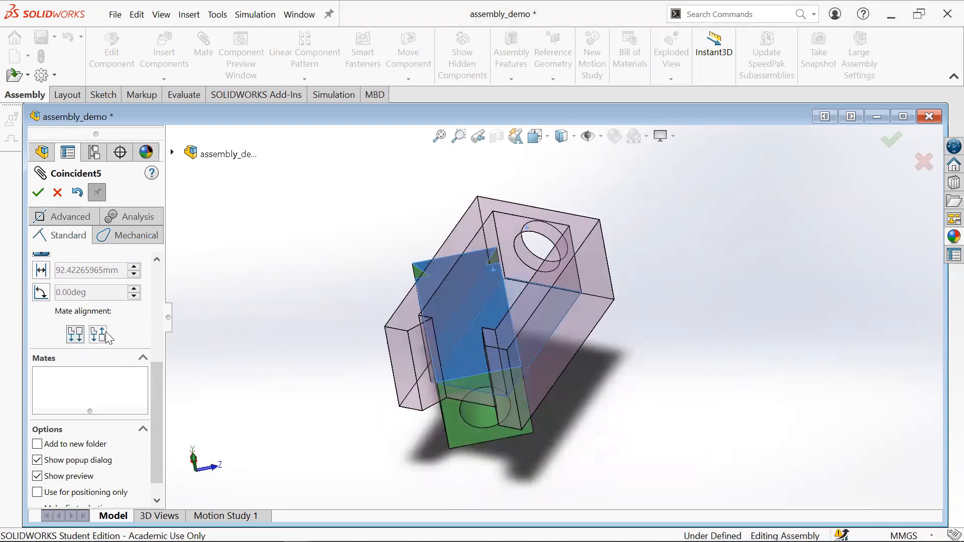
{"action": "left_click", "coordinate": [103, 337]}
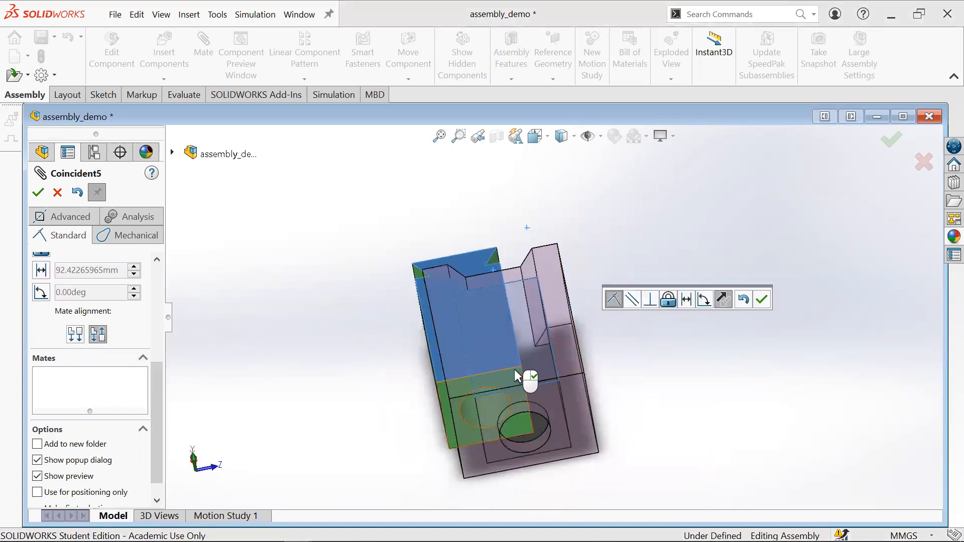
{"action": "middle_click_drag", "start_coordinate": [515, 374], "coordinate": [450, 329]}
{"action": "middle_click_drag", "start_coordinate": [551, 375], "coordinate": [215, 232]}
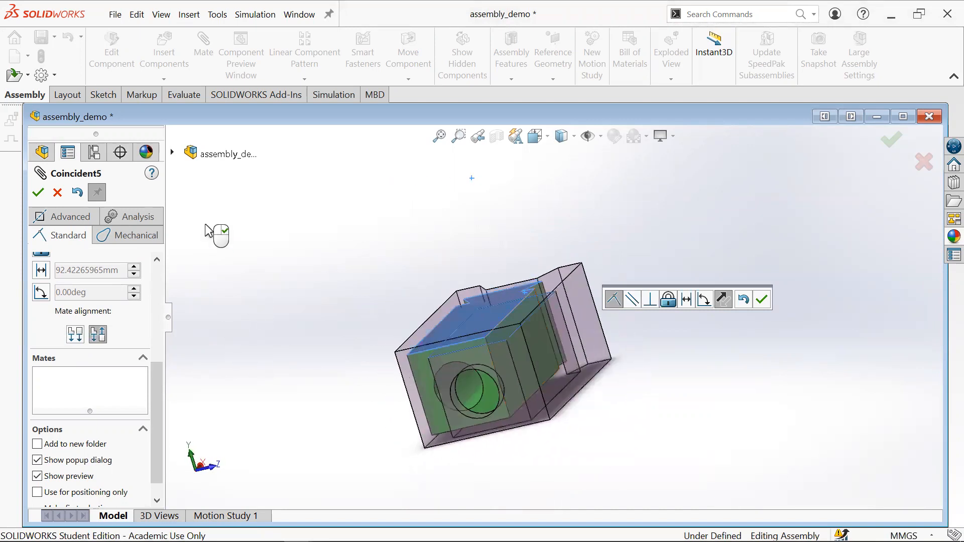
{"action": "scroll", "coordinate": [160, 262], "scroll_direction": "up", "scroll_amount": 5}
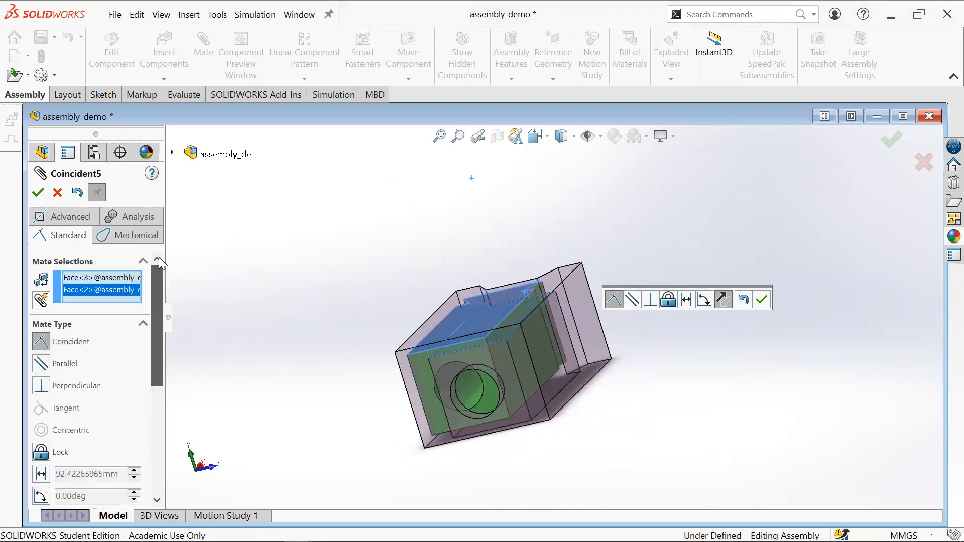
{"action": "left_click", "coordinate": [38, 192]}
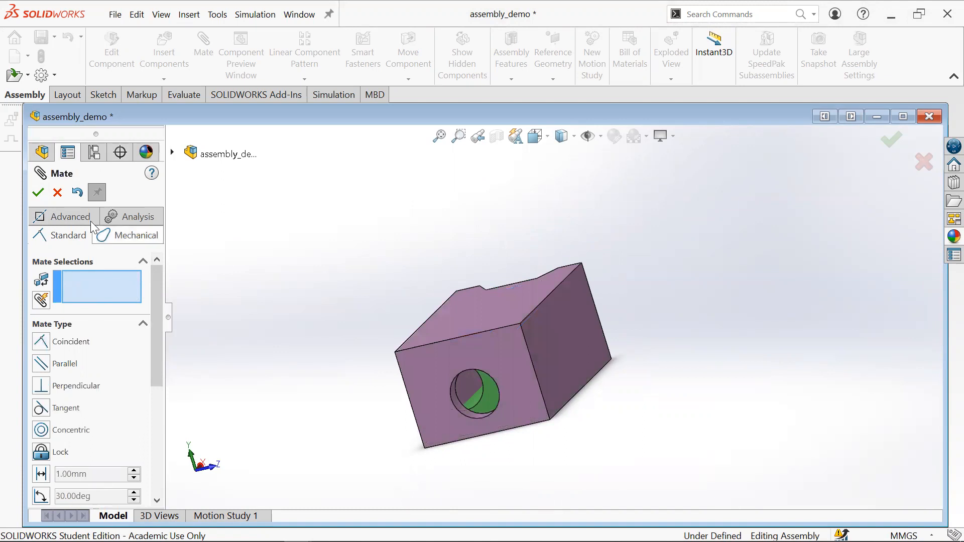
Move the assembly_demo2 component clear of assembly_demo1 so its pocket and the end faces are exposed.
{"action": "left_click_drag", "start_coordinate": [501, 335], "coordinate": [638, 236]}
{"action": "middle_click_drag", "start_coordinate": [605, 371], "coordinate": [571, 290]}
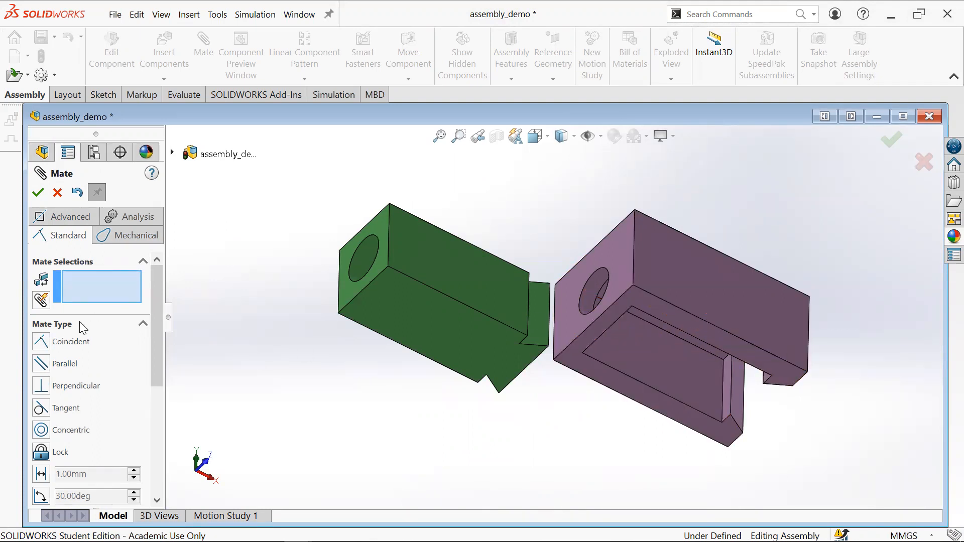
{"action": "middle_click_drag", "start_coordinate": [583, 347], "coordinate": [640, 303]}
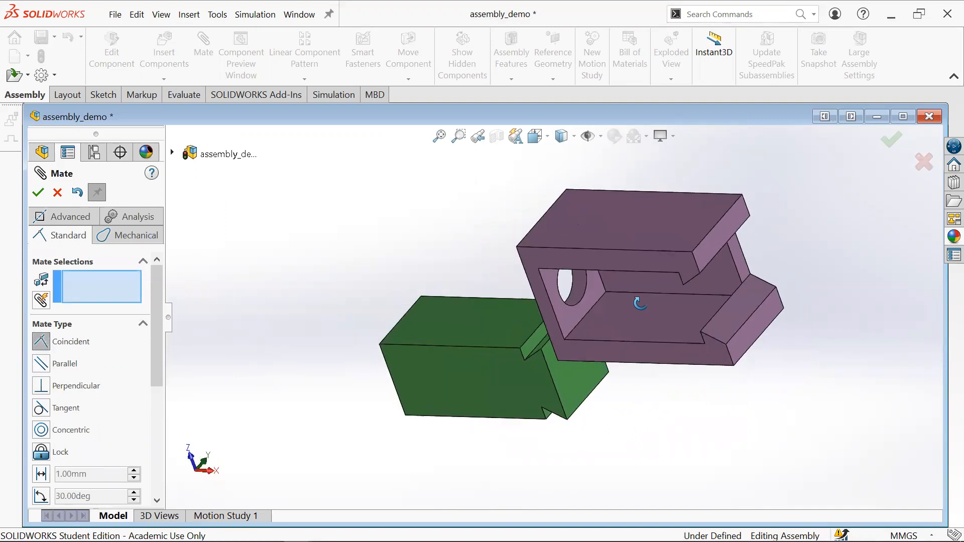
{"action": "left_click", "coordinate": [553, 279]}
{"action": "middle_click_drag", "start_coordinate": [454, 285], "coordinate": [472, 330]}
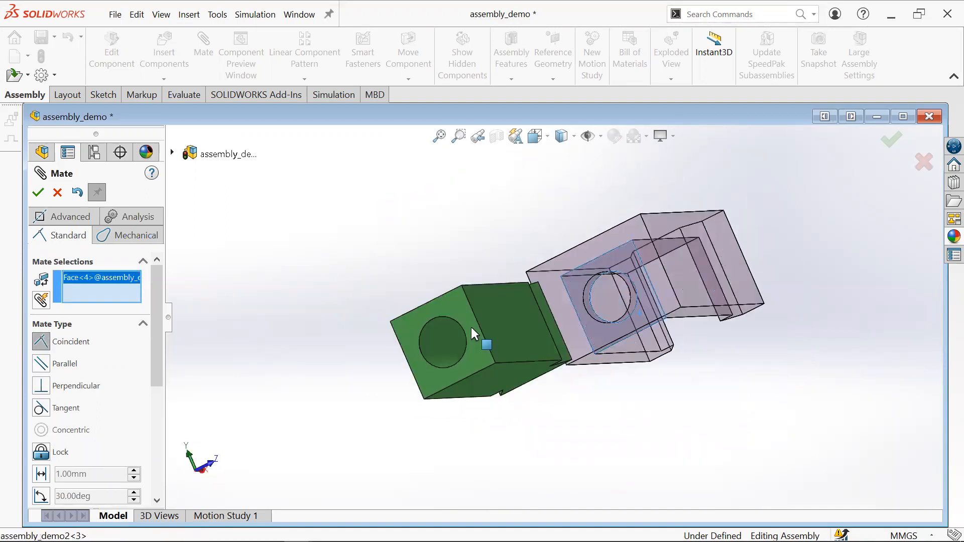
{"action": "right_click", "coordinate": [127, 294]}
{"action": "left_click", "coordinate": [158, 303]}
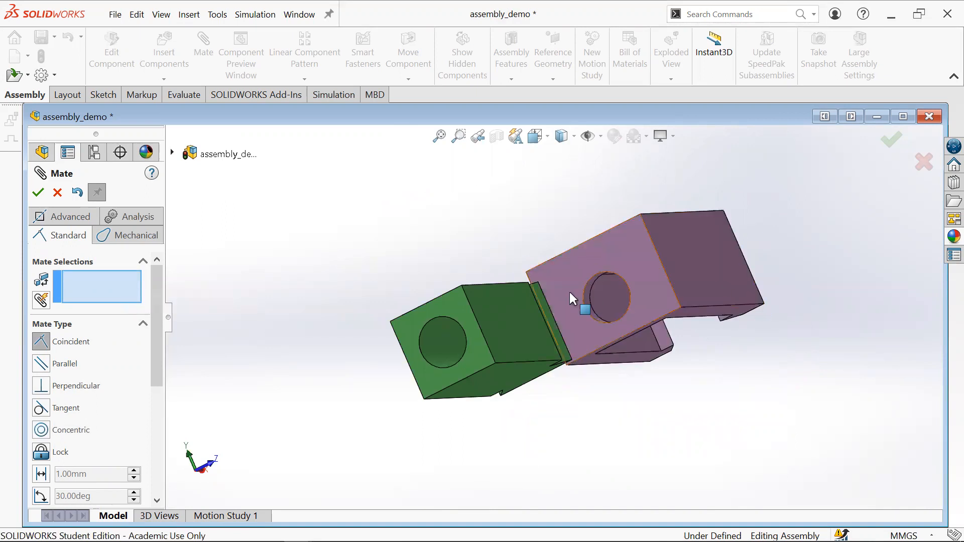
Add a concentric mate between the cylindrical hole face of assembly_demo2 and the circular hole edge on the end of assembly_demo1.
{"action": "left_click", "coordinate": [590, 293]}
{"action": "middle_click_drag", "start_coordinate": [590, 293], "coordinate": [667, 313]}
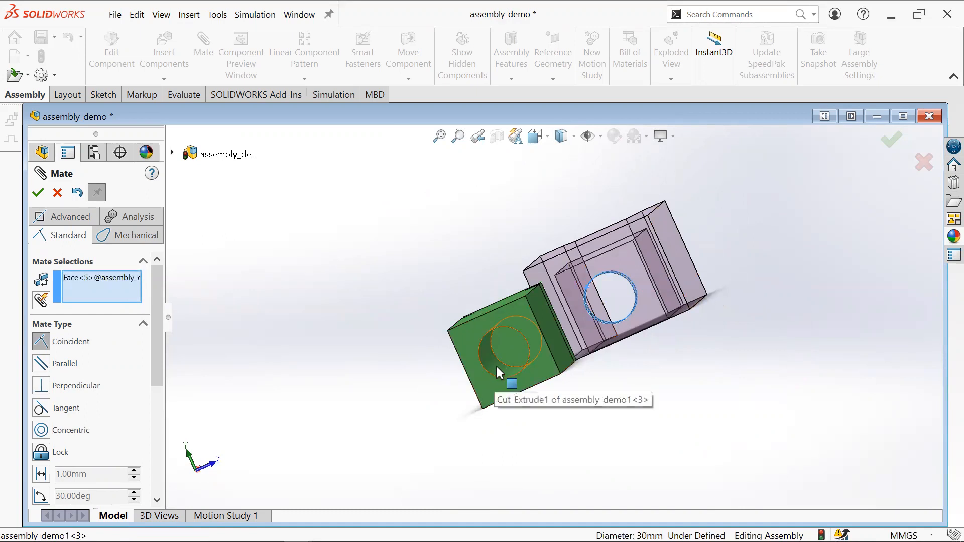
{"action": "middle_click_drag", "start_coordinate": [503, 372], "coordinate": [621, 377]}
{"action": "left_click", "coordinate": [631, 366]}
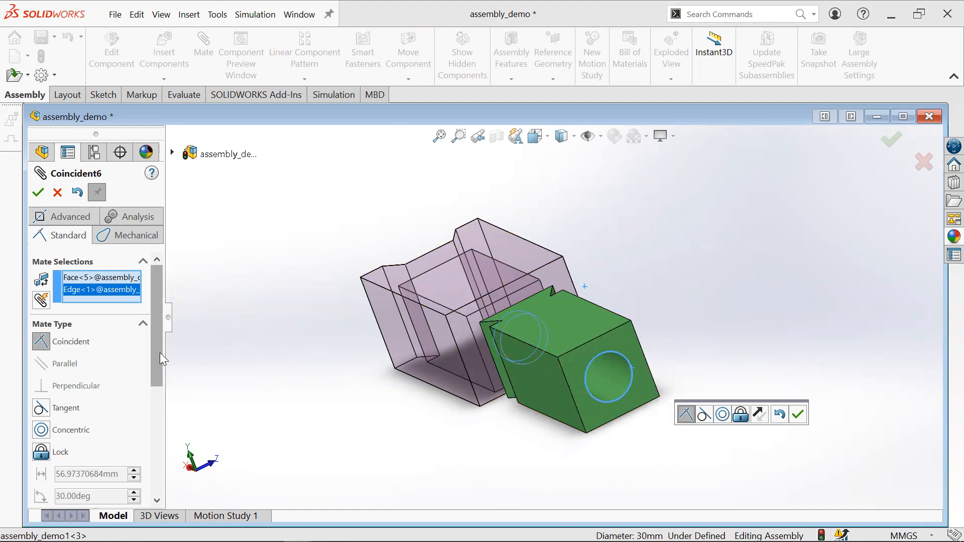
{"action": "scroll", "coordinate": [160, 352], "scroll_direction": "down", "scroll_amount": 2}
{"action": "middle_click_drag", "start_coordinate": [506, 387], "coordinate": [526, 371]}
{"action": "mouse_move", "coordinate": [356, 328]}
{"action": "middle_mouse_down"}
{"action": "mouse_move", "coordinate": [378, 316]}
{"action": "mouse_move", "coordinate": [363, 327]}
{"action": "mouse_move", "coordinate": [364, 344]}
{"action": "middle_mouse_up"}
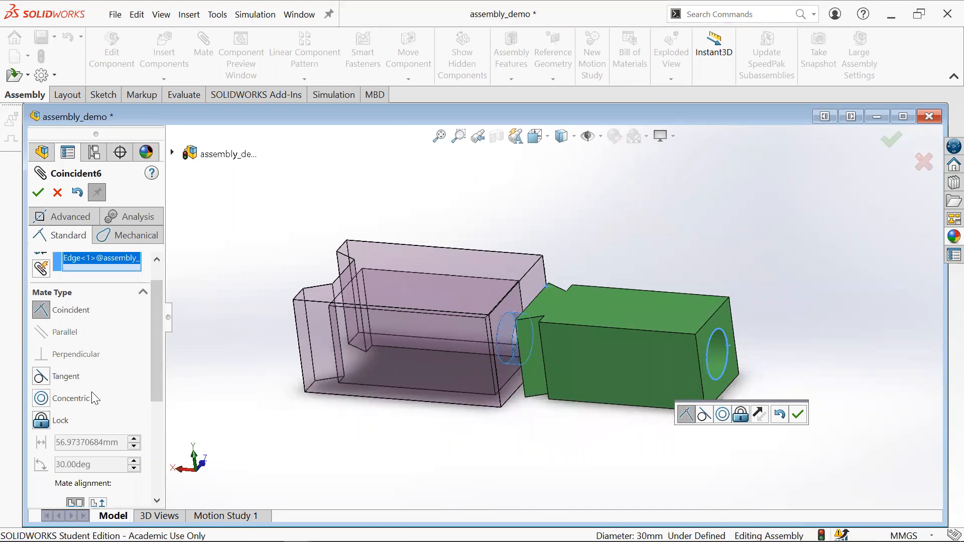
{"action": "left_click", "coordinate": [77, 402]}
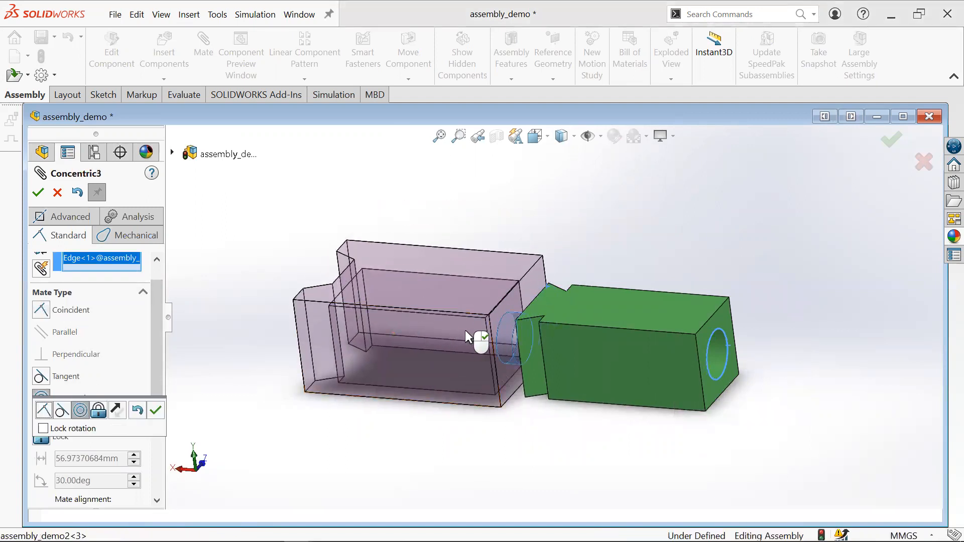
{"action": "left_click_drag", "start_coordinate": [528, 337], "coordinate": [411, 342]}
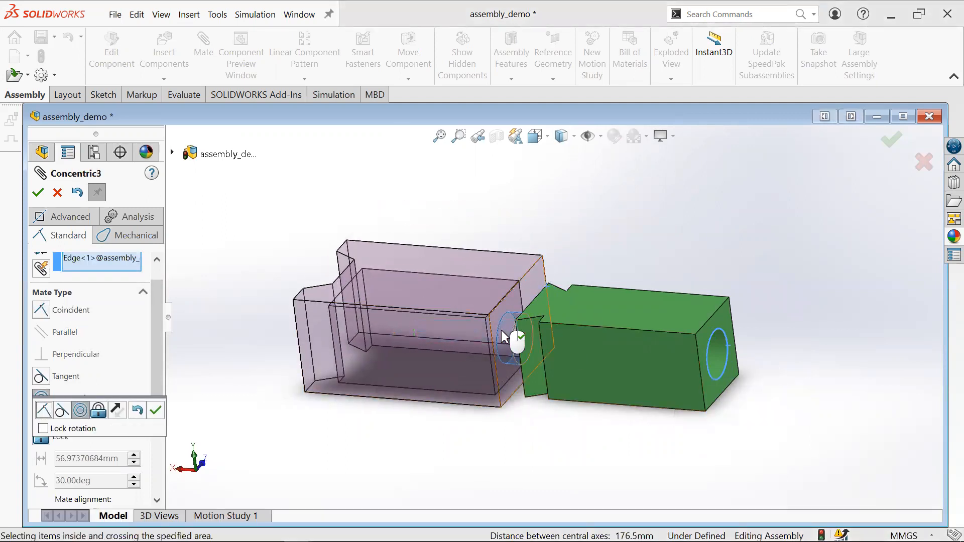
{"action": "middle_click_drag", "start_coordinate": [721, 326], "coordinate": [611, 329]}
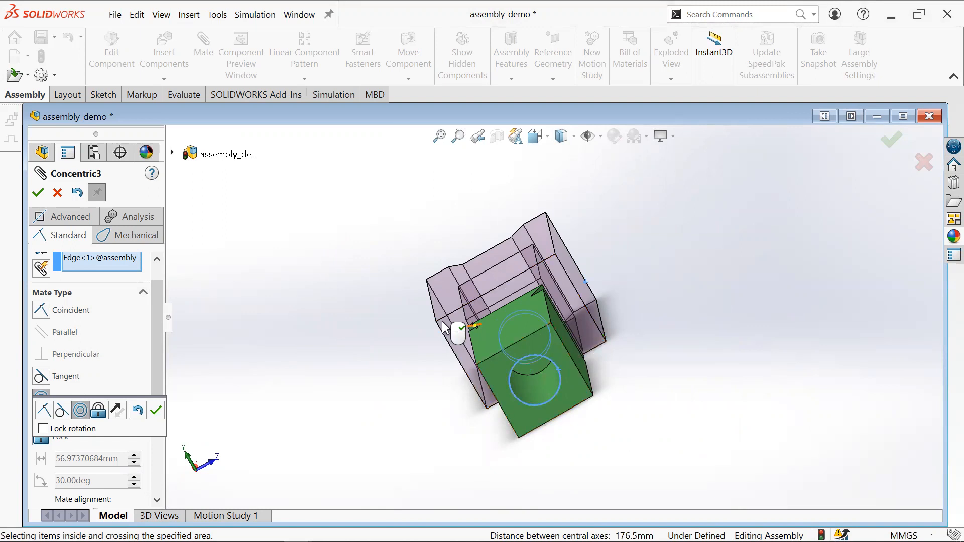
{"action": "middle_click_drag", "start_coordinate": [492, 367], "coordinate": [532, 302]}
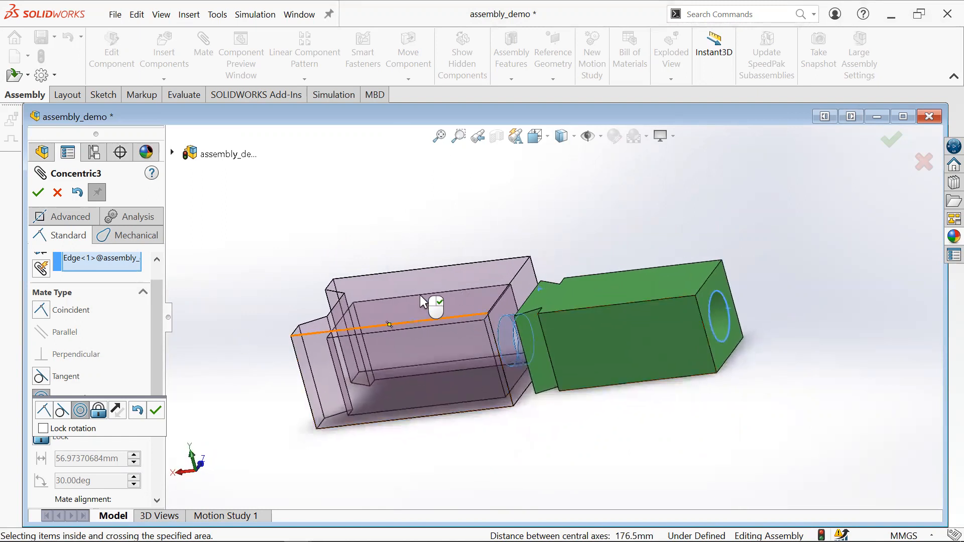
{"action": "left_click", "coordinate": [38, 193]}
Slide assembly_demo2 along assembly_demo1 to test which movement the coincident and concentric mates still allow.
{"action": "left_click_drag", "start_coordinate": [423, 364], "coordinate": [697, 329]}
{"action": "middle_click_drag", "start_coordinate": [680, 328], "coordinate": [685, 375]}
{"action": "left_click", "coordinate": [684, 374]}
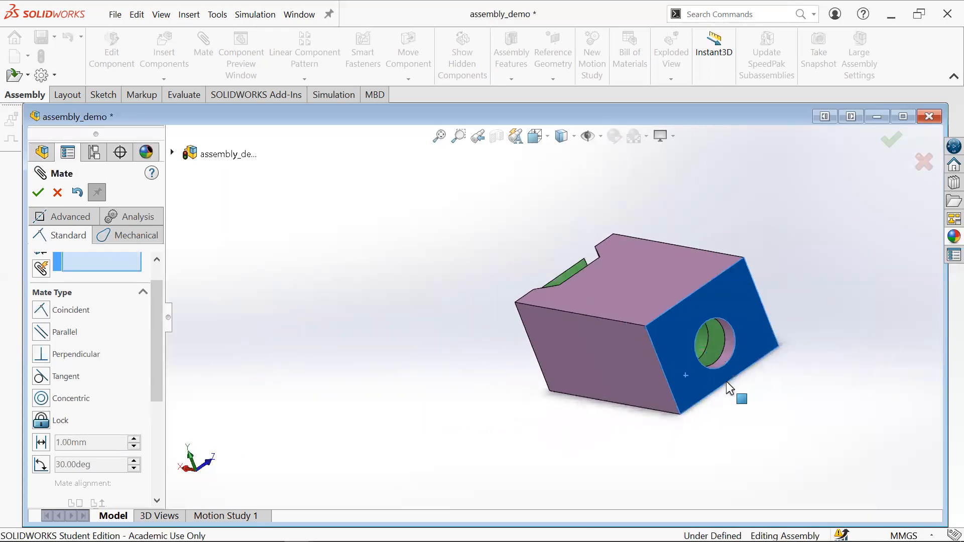
{"action": "left_click", "coordinate": [713, 378]}
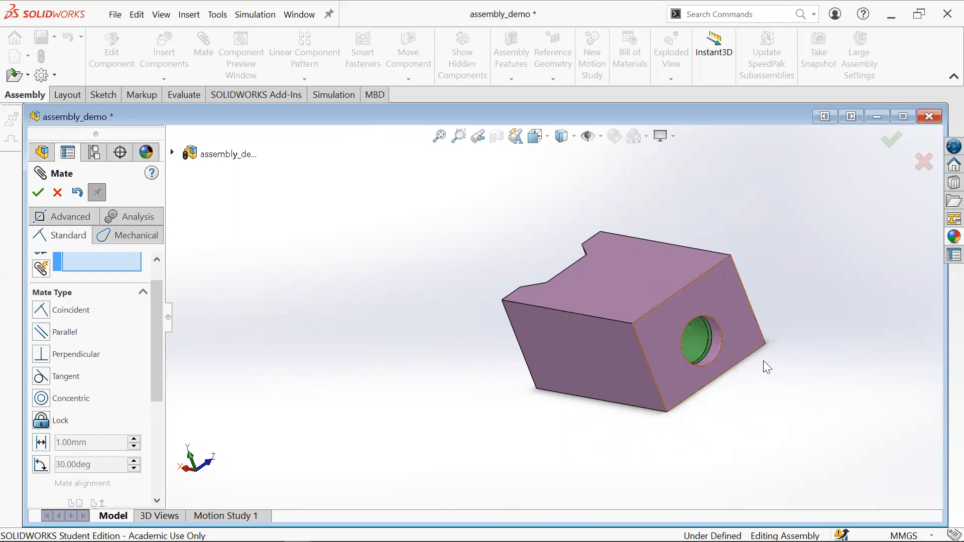
{"action": "middle_click_drag", "start_coordinate": [768, 360], "coordinate": [723, 387]}
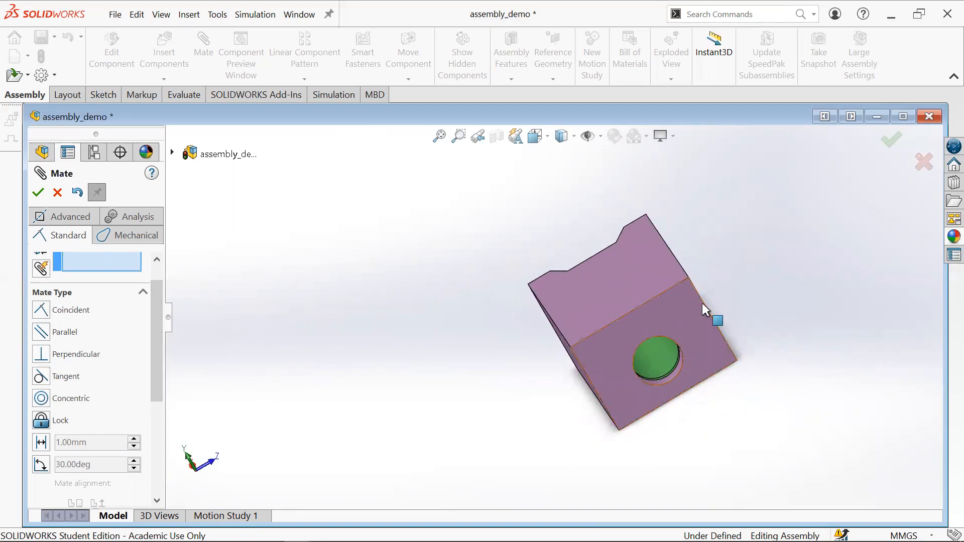
{"action": "left_click", "coordinate": [728, 351]}
{"action": "left_click", "coordinate": [656, 358]}
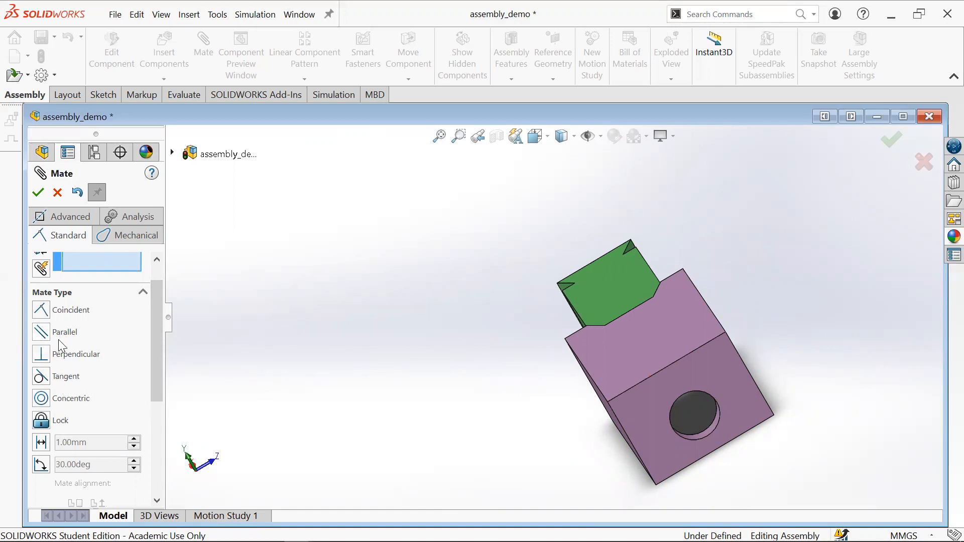
Try a perpendicular mate between the slanted lip face of assembly_demo2 and the long face of assembly_demo1, and clear the selections.
{"action": "left_click", "coordinate": [40, 357]}
{"action": "scroll", "coordinate": [709, 430], "scroll_direction": "down", "scroll_amount": 3}
{"action": "middle_click_drag", "start_coordinate": [686, 377], "coordinate": [632, 317]}
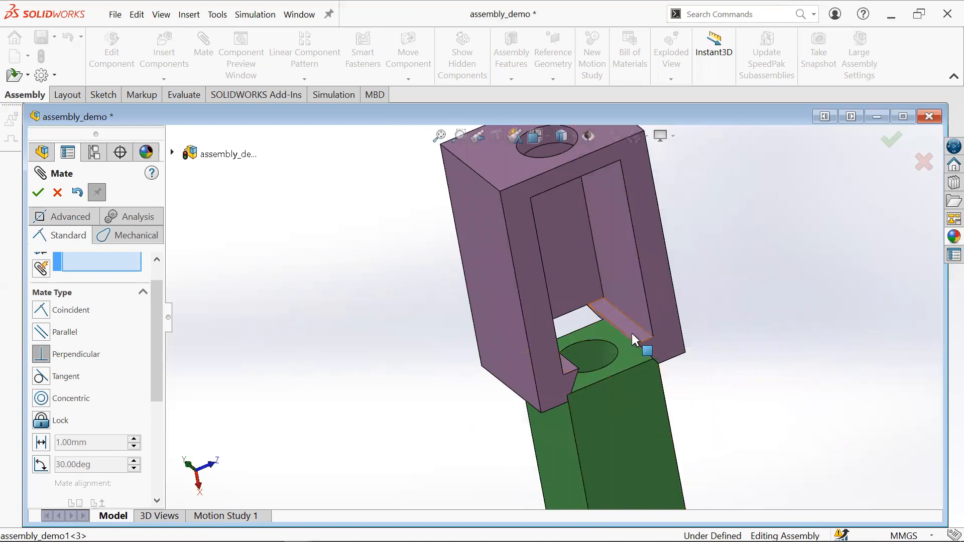
{"action": "left_click", "coordinate": [631, 333]}
{"action": "middle_click_drag", "start_coordinate": [672, 395], "coordinate": [634, 371]}
{"action": "scroll", "coordinate": [654, 430], "scroll_direction": "down", "scroll_amount": 3}
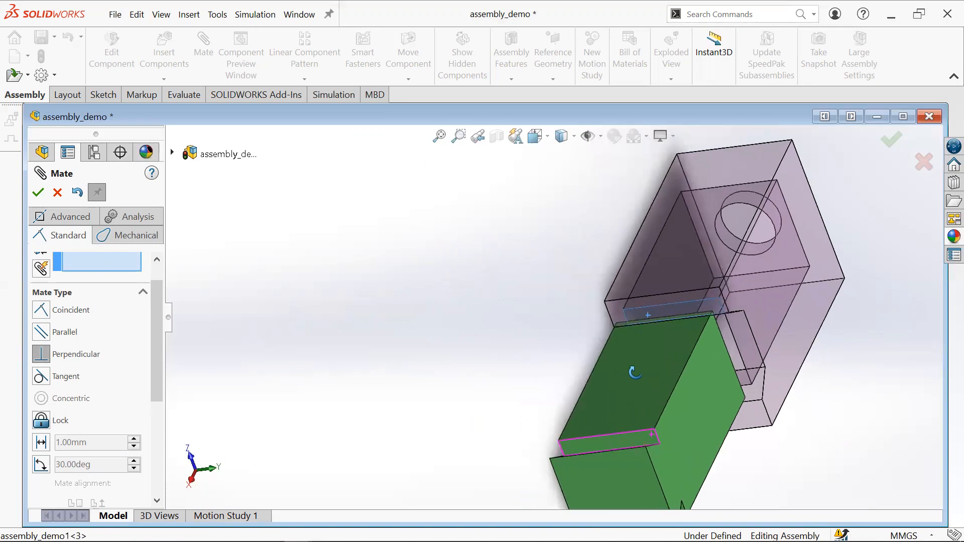
{"action": "left_click", "coordinate": [623, 426]}
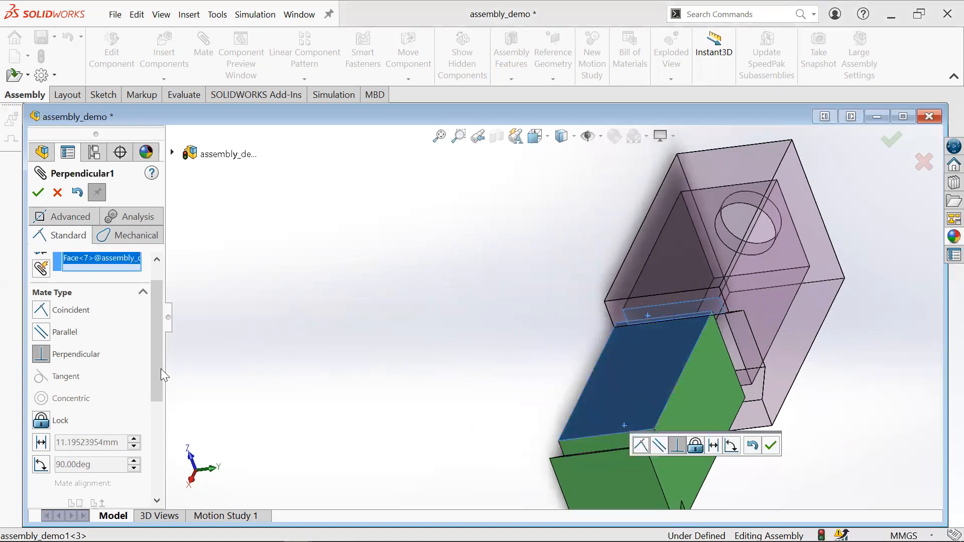
{"action": "left_click_drag", "start_coordinate": [634, 221], "coordinate": [341, 331]}
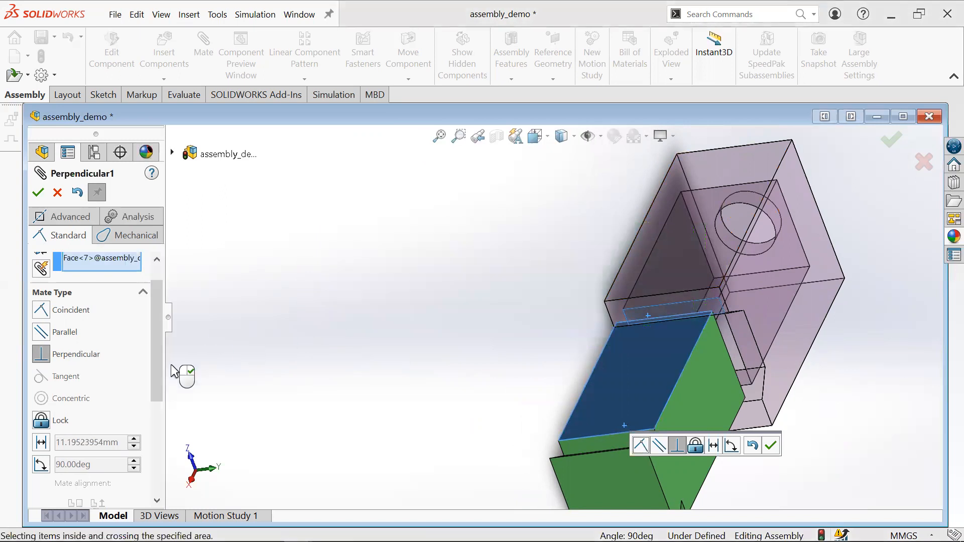
{"action": "right_click", "coordinate": [111, 295]}
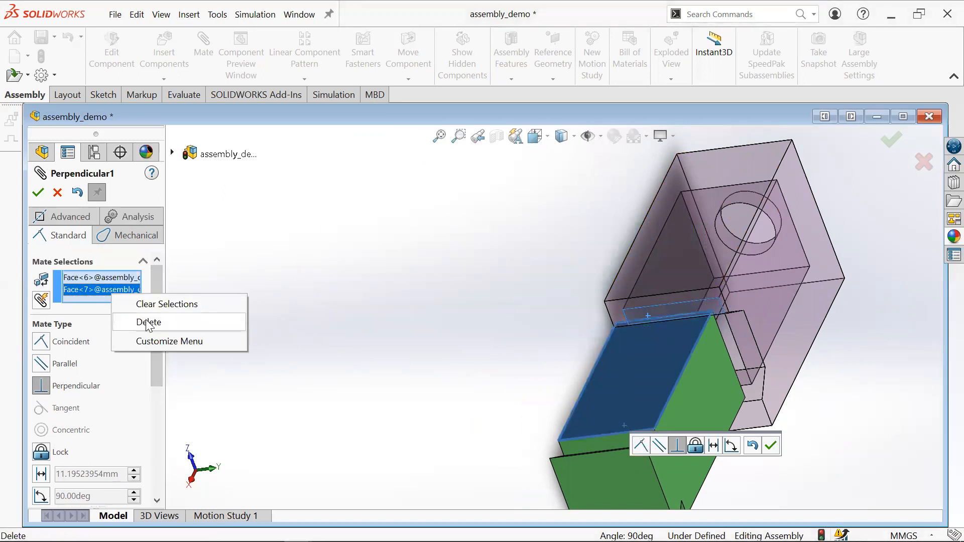
{"action": "left_click", "coordinate": [208, 304]}
Add a coincident mate between the holed inner end face of assembly_demo2's pocket and the holed end face of assembly_demo1, and inspect the fit.
{"action": "middle_click_drag", "start_coordinate": [641, 311], "coordinate": [597, 282]}
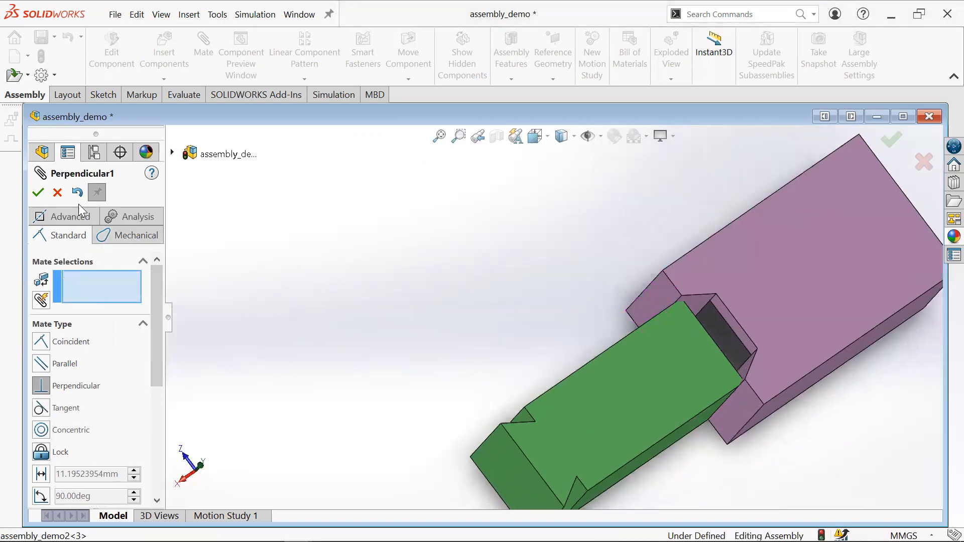
{"action": "middle_click_drag", "start_coordinate": [655, 301], "coordinate": [774, 393]}
{"action": "middle_click_drag", "start_coordinate": [802, 269], "coordinate": [797, 345]}
{"action": "left_click", "coordinate": [886, 206]}
{"action": "left_click", "coordinate": [790, 339]}
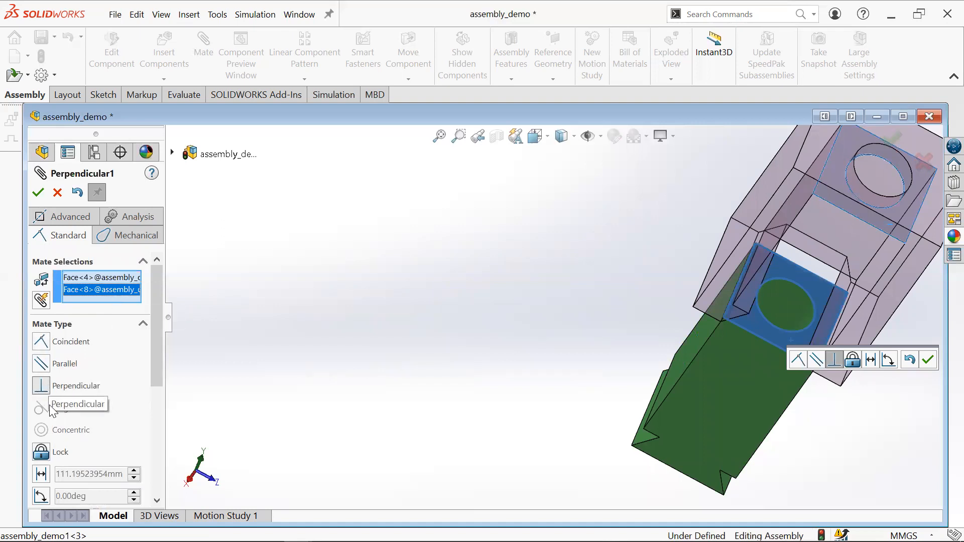
{"action": "left_click", "coordinate": [41, 341]}
{"action": "middle_click_drag", "start_coordinate": [753, 301], "coordinate": [881, 323]}
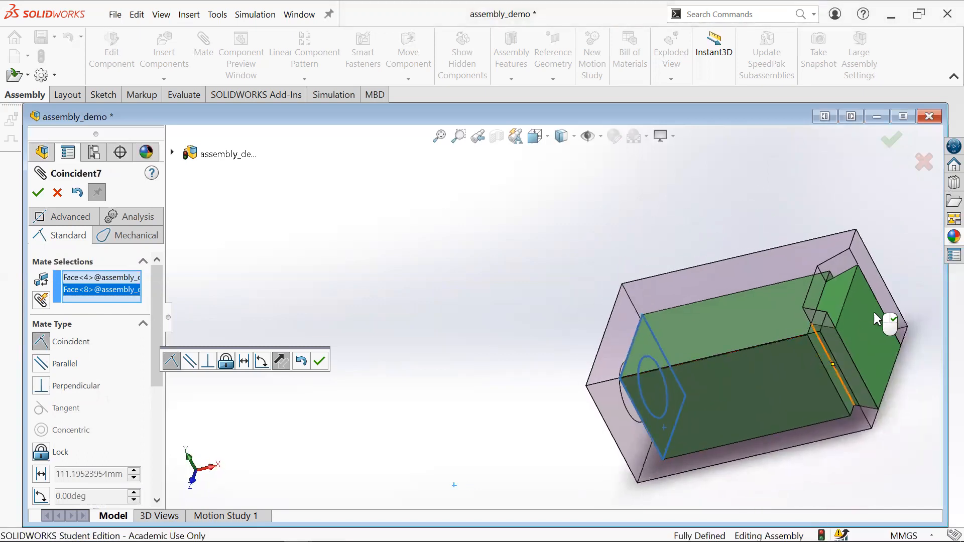
{"action": "left_click", "coordinate": [38, 192]}
{"action": "middle_click_drag", "start_coordinate": [842, 369], "coordinate": [648, 336]}
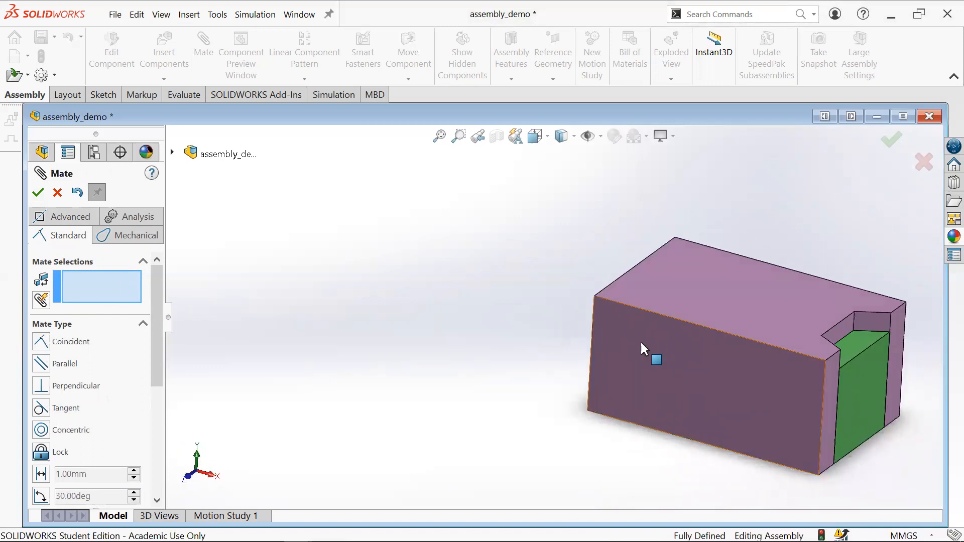
{"action": "middle_click_drag", "start_coordinate": [678, 392], "coordinate": [401, 394]}
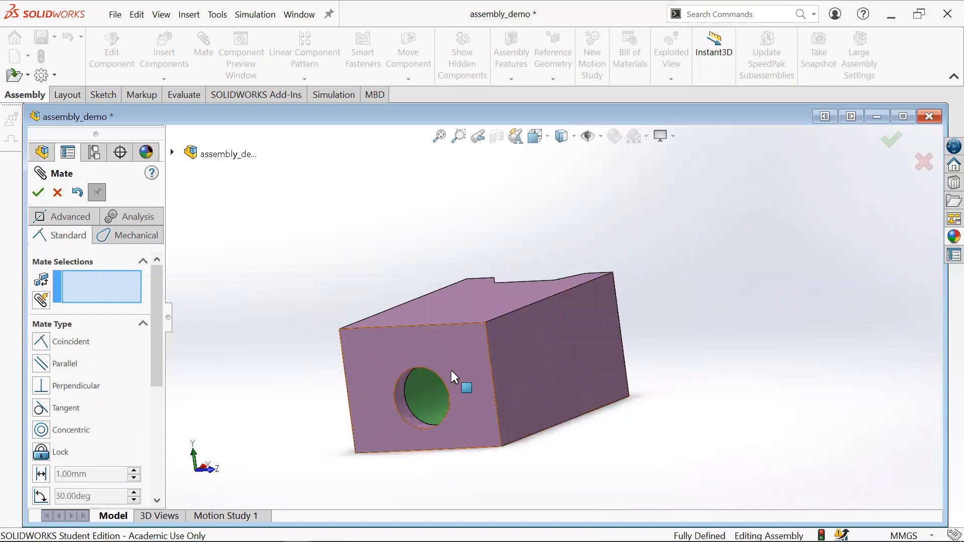
{"action": "middle_click_drag", "start_coordinate": [416, 425], "coordinate": [569, 338]}
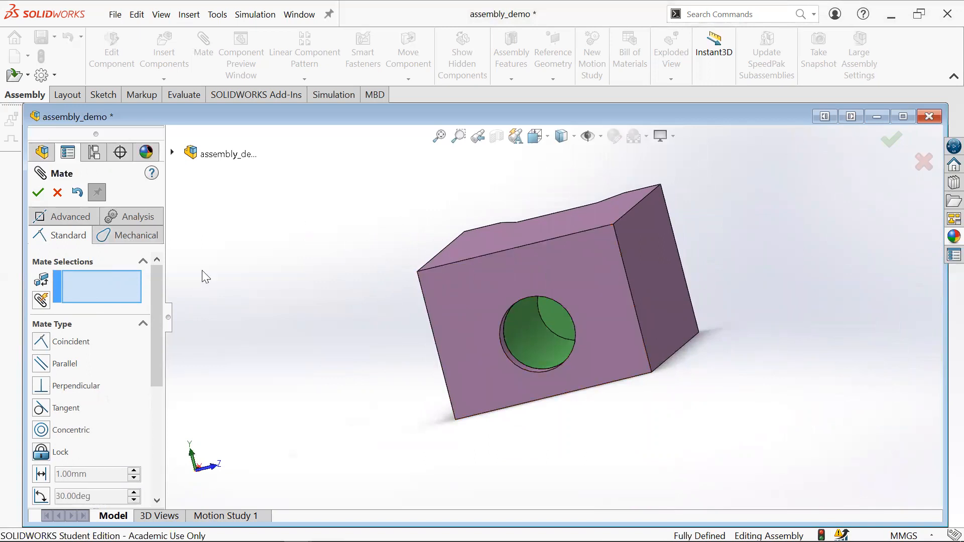
Finish the mating session and list the mates stored in the assembly.
{"action": "left_click", "coordinate": [38, 193]}
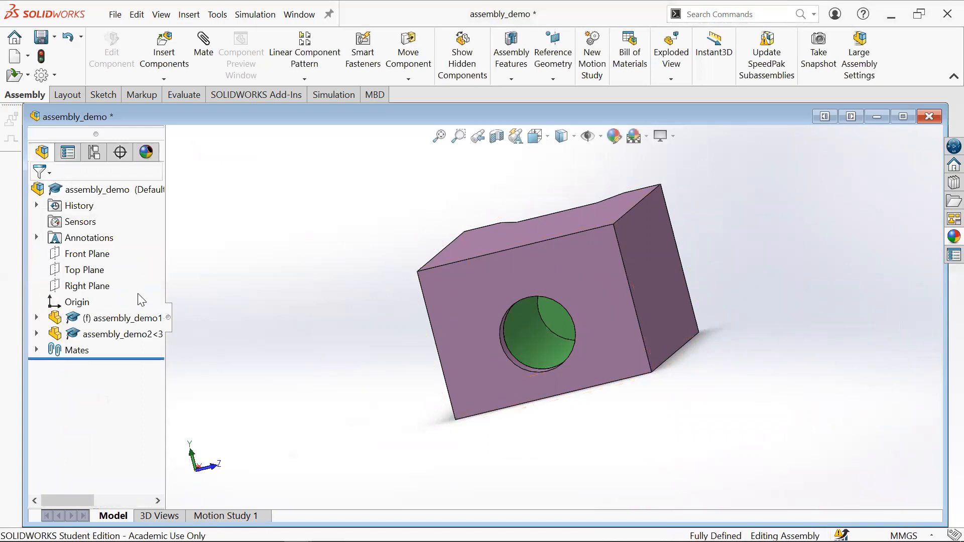
{"action": "left_click", "coordinate": [36, 333]}
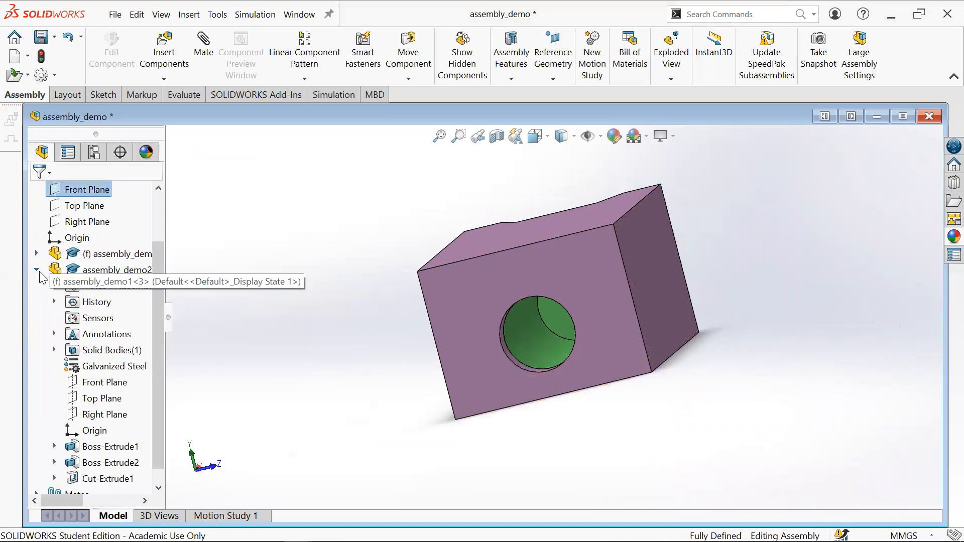
{"action": "left_click", "coordinate": [36, 269]}
{"action": "left_click", "coordinate": [36, 349]}
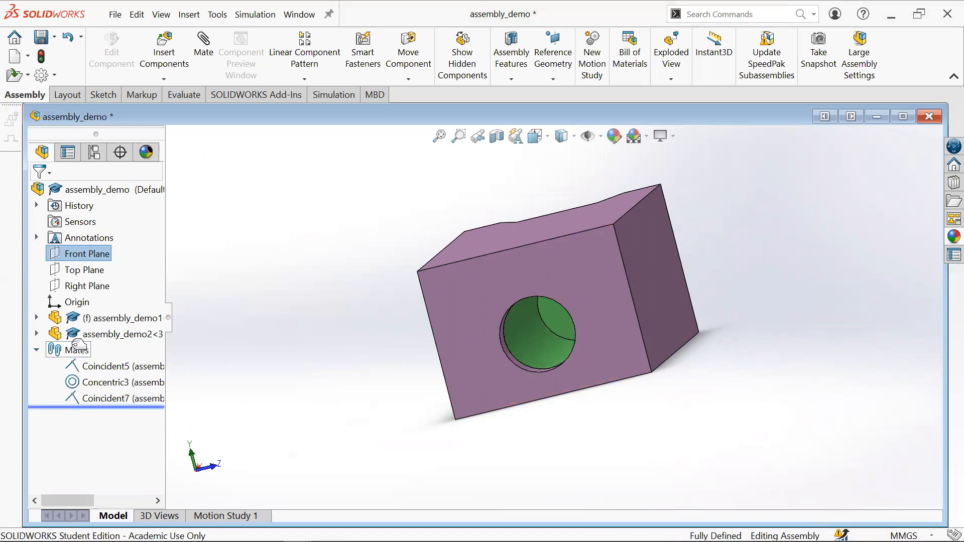
Suppress the Coincident7 mate and pull assembly_demo2 away from assembly_demo1 along the slot.
{"action": "left_click", "coordinate": [106, 397]}
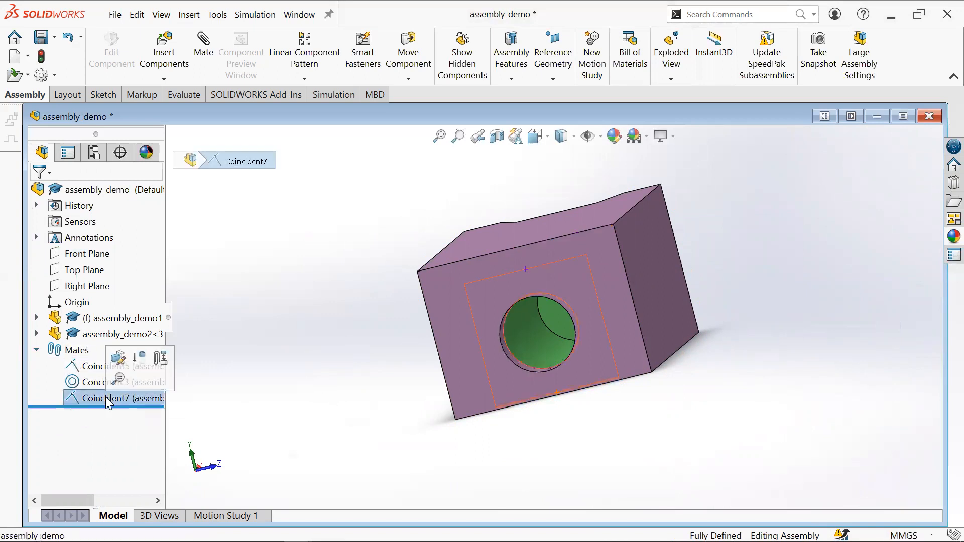
{"action": "left_click", "coordinate": [140, 358]}
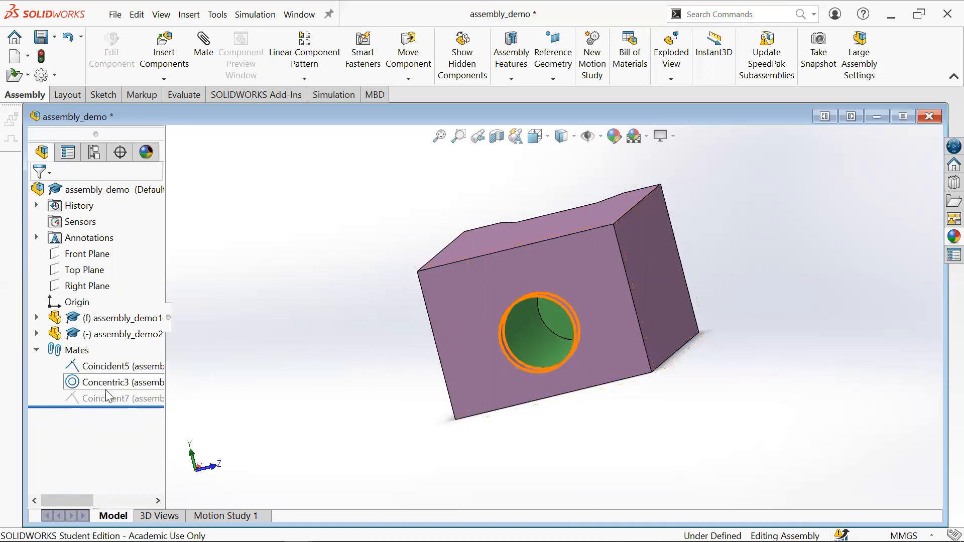
{"action": "left_click_drag", "start_coordinate": [510, 238], "coordinate": [235, 386]}
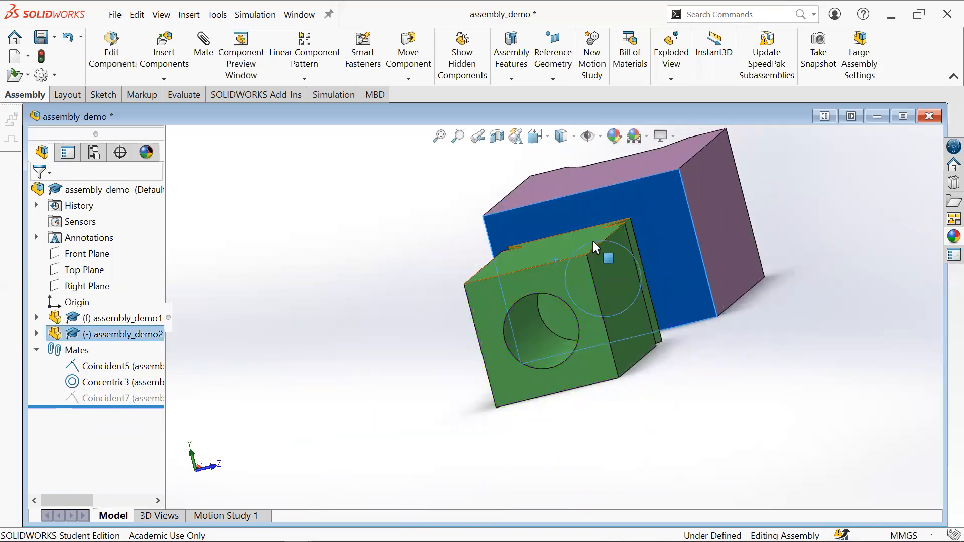
Unsuppress the Coincident7 mate and inspect how assembly_demo2 seats on assembly_demo1 again.
{"action": "left_click", "coordinate": [108, 399]}
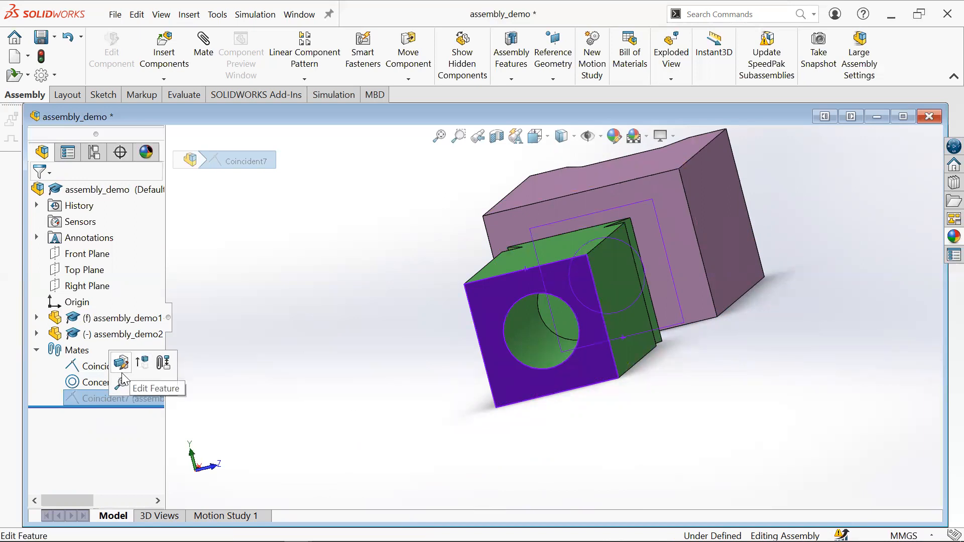
{"action": "left_click", "coordinate": [98, 397]}
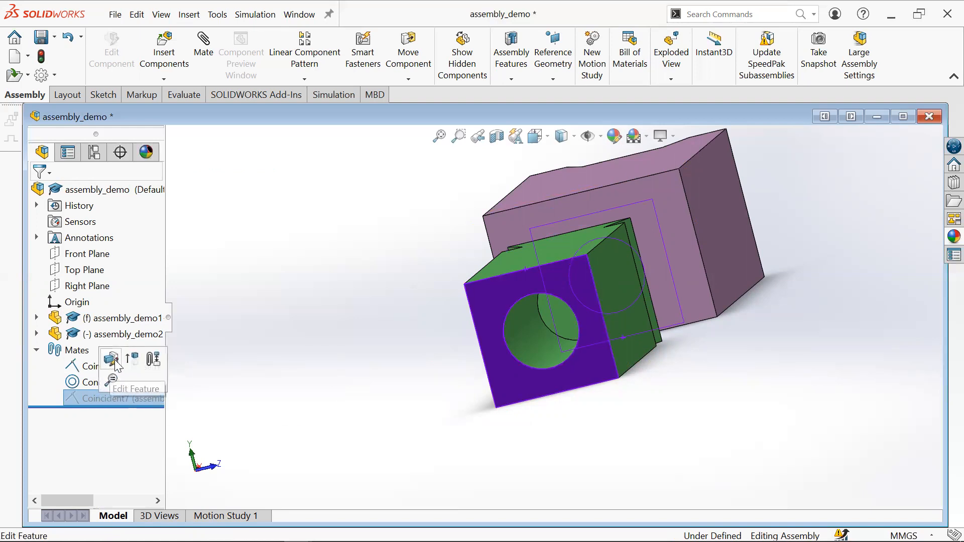
{"action": "left_click", "coordinate": [79, 396]}
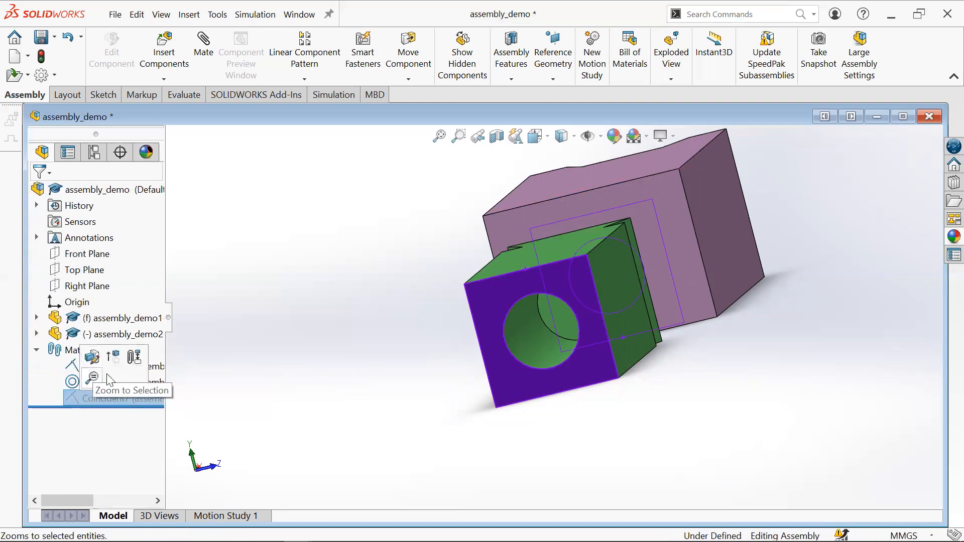
{"action": "left_click", "coordinate": [112, 357]}
{"action": "middle_click_drag", "start_coordinate": [617, 333], "coordinate": [547, 374]}
{"action": "middle_click_drag", "start_coordinate": [419, 380], "coordinate": [507, 331]}
Insert the bolt part assembly_demo3 into the assembly, placed in free space beside the two mated blocks.
{"action": "left_click", "coordinate": [163, 55]}
{"action": "left_click", "coordinate": [76, 396]}
{"action": "middle_click_drag", "start_coordinate": [599, 319], "coordinate": [630, 342]}
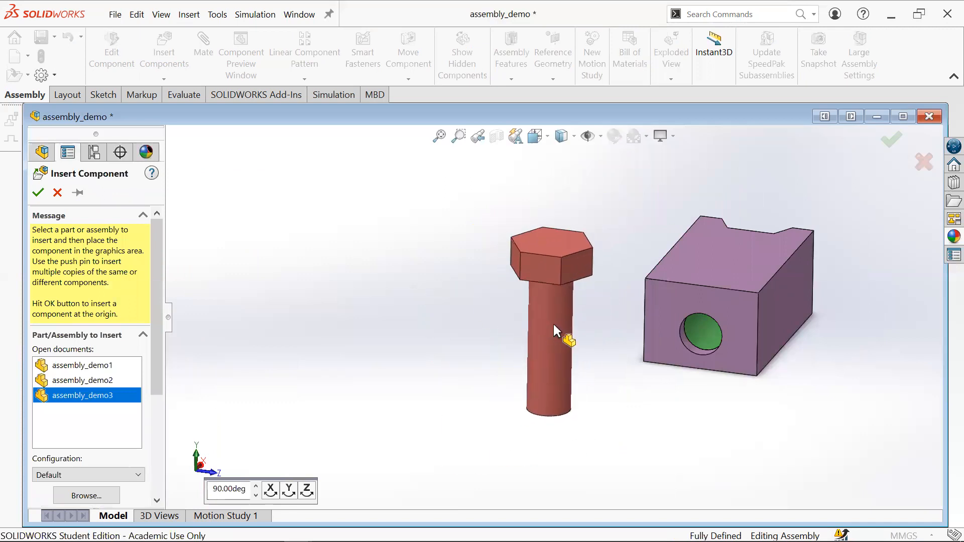
{"action": "left_click", "coordinate": [557, 352]}
{"action": "scroll", "coordinate": [580, 302], "scroll_direction": "down", "scroll_amount": 2}
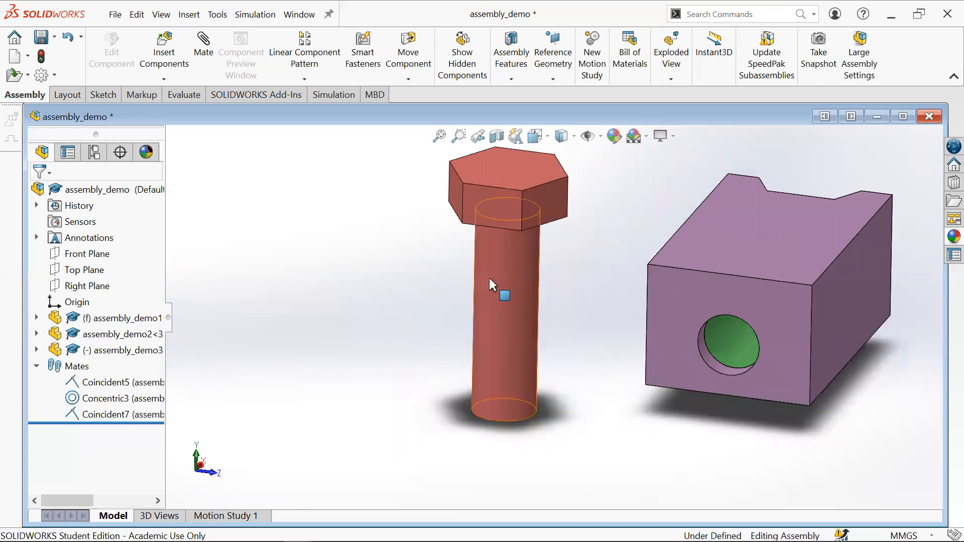
{"action": "scroll", "coordinate": [522, 271], "scroll_direction": "up", "scroll_amount": 2}
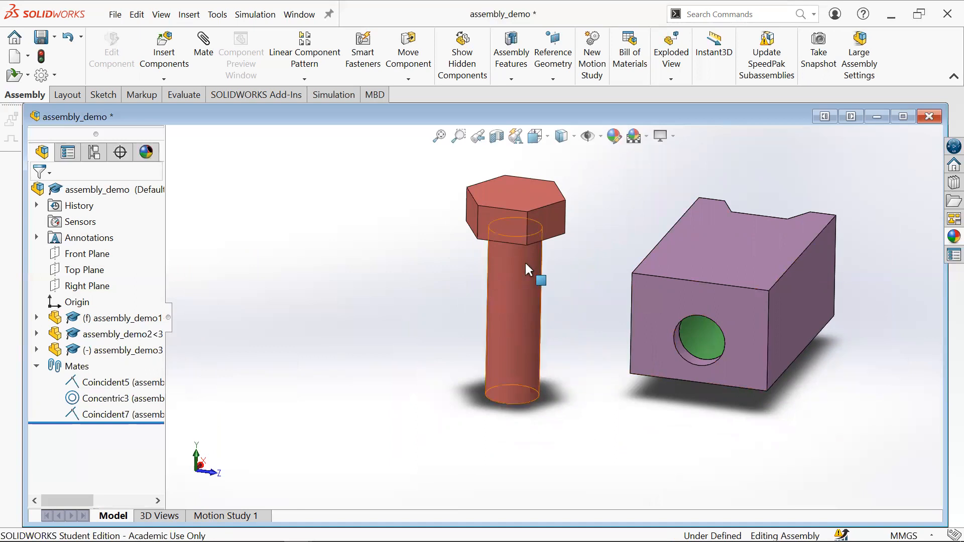
Set up a concentric mate between the cylindrical shaft of assembly_demo3 and the hole face of assembly_demo1.
{"action": "left_click", "coordinate": [211, 66]}
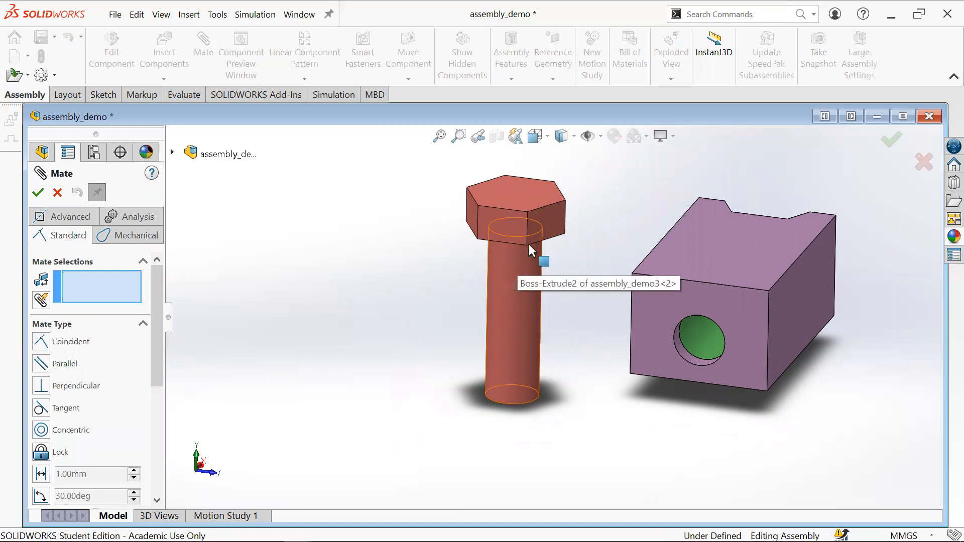
{"action": "left_click", "coordinate": [43, 433]}
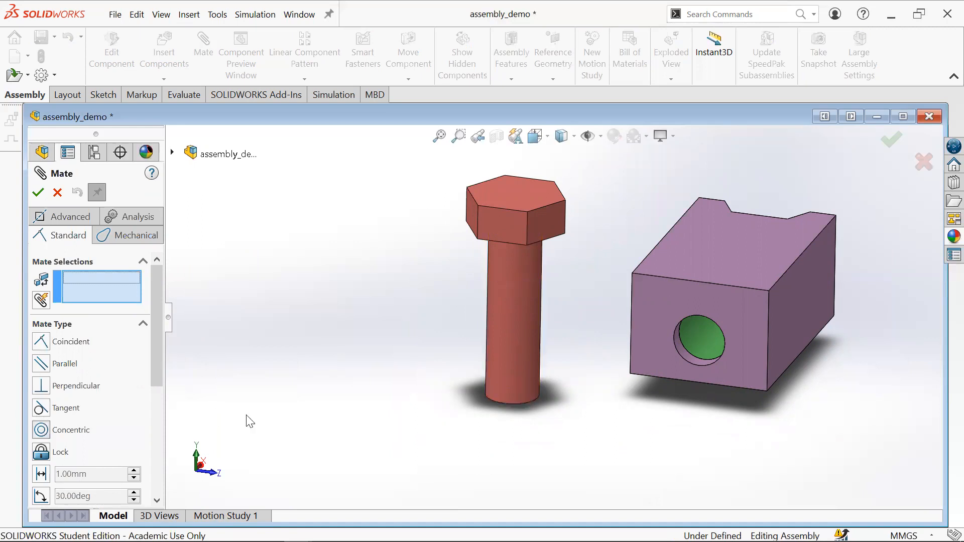
{"action": "left_click", "coordinate": [519, 349]}
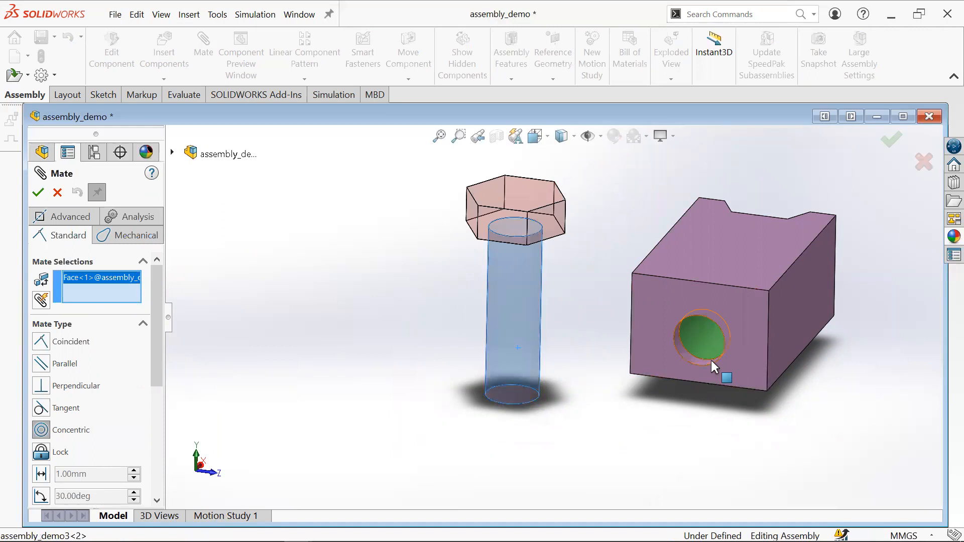
{"action": "left_click", "coordinate": [640, 385]}
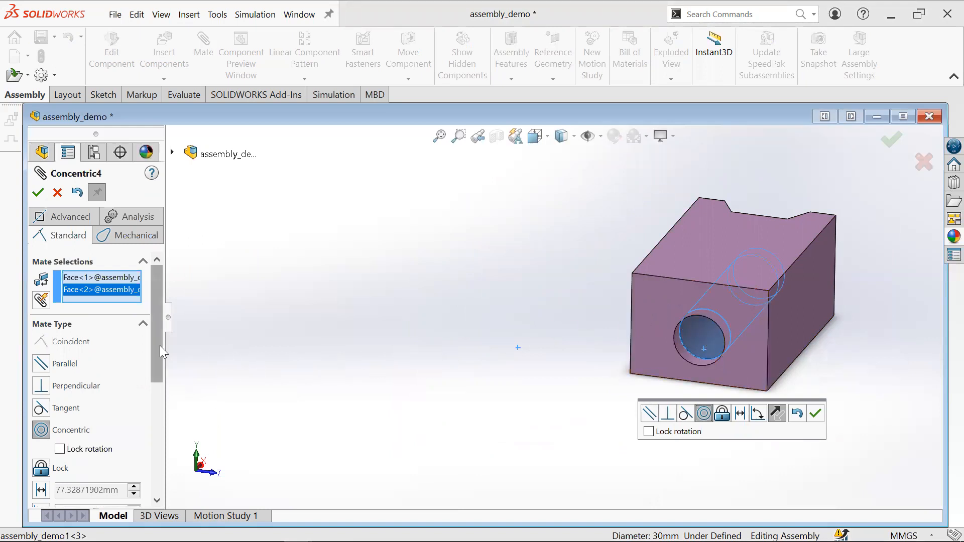
Flip the concentric mate's alignment so the bolt head sits outside assembly_demo2's holed end, and accept the mate without locking rotation.
{"action": "left_click_drag", "start_coordinate": [160, 346], "coordinate": [160, 353]}
{"action": "middle_click_drag", "start_coordinate": [703, 364], "coordinate": [803, 322]}
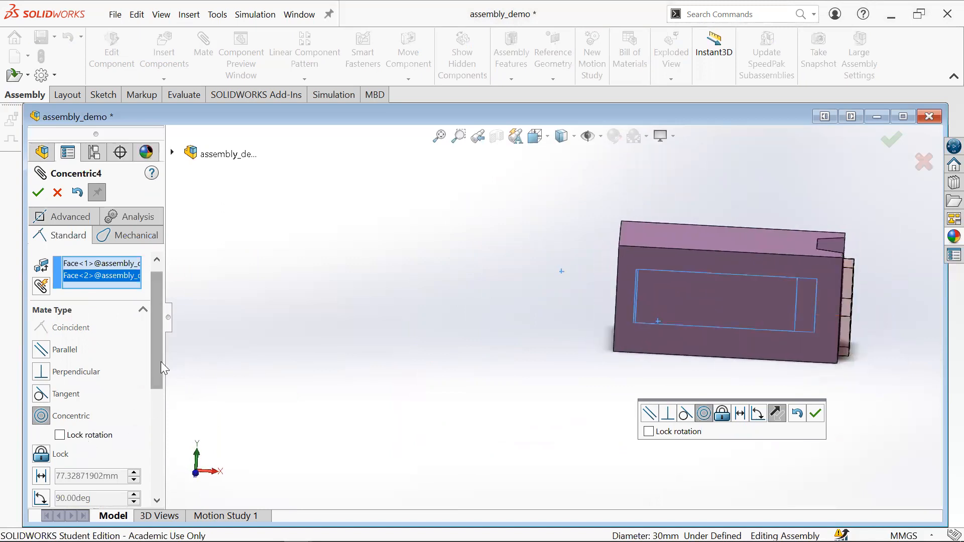
{"action": "left_click_drag", "start_coordinate": [160, 377], "coordinate": [156, 435]}
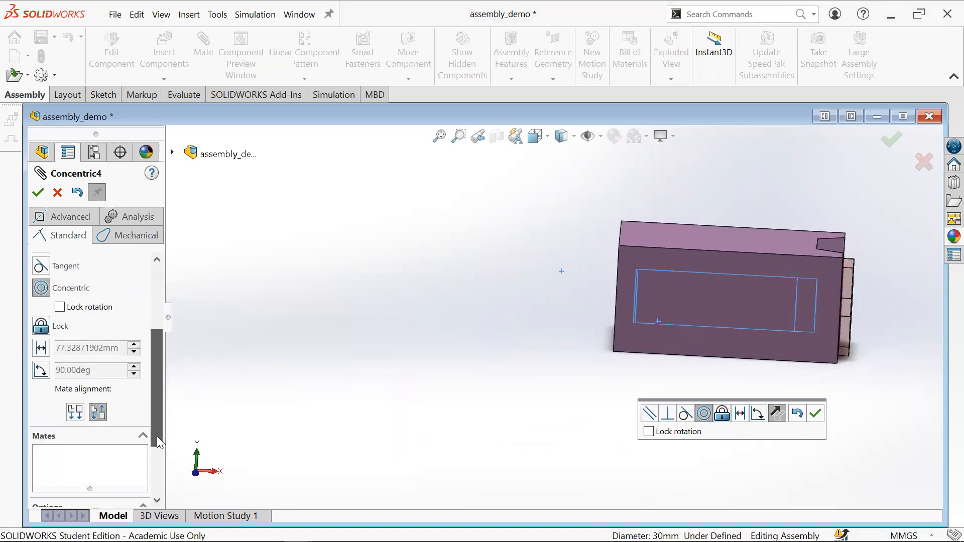
{"action": "left_click", "coordinate": [76, 406]}
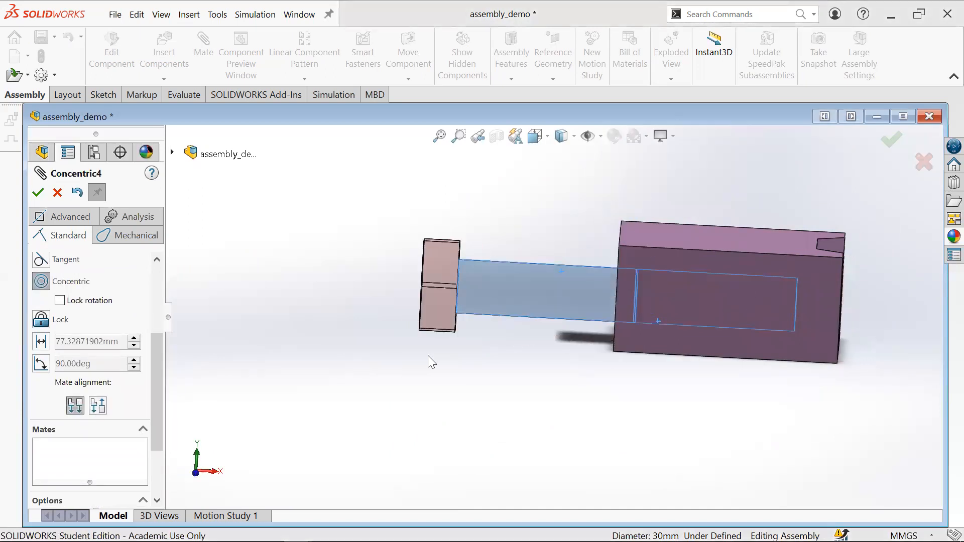
{"action": "middle_click_drag", "start_coordinate": [534, 281], "coordinate": [672, 316]}
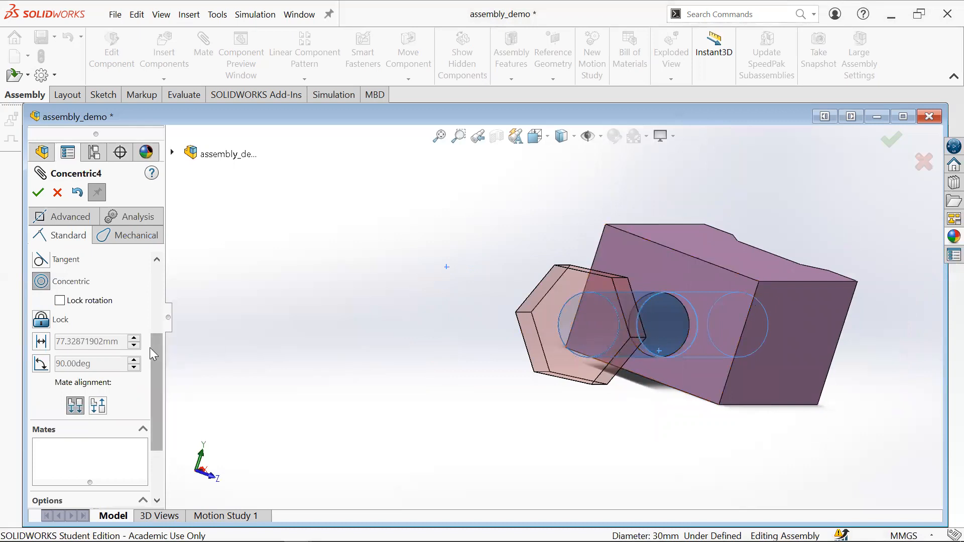
{"action": "scroll", "coordinate": [146, 357], "scroll_direction": "up", "scroll_amount": 1}
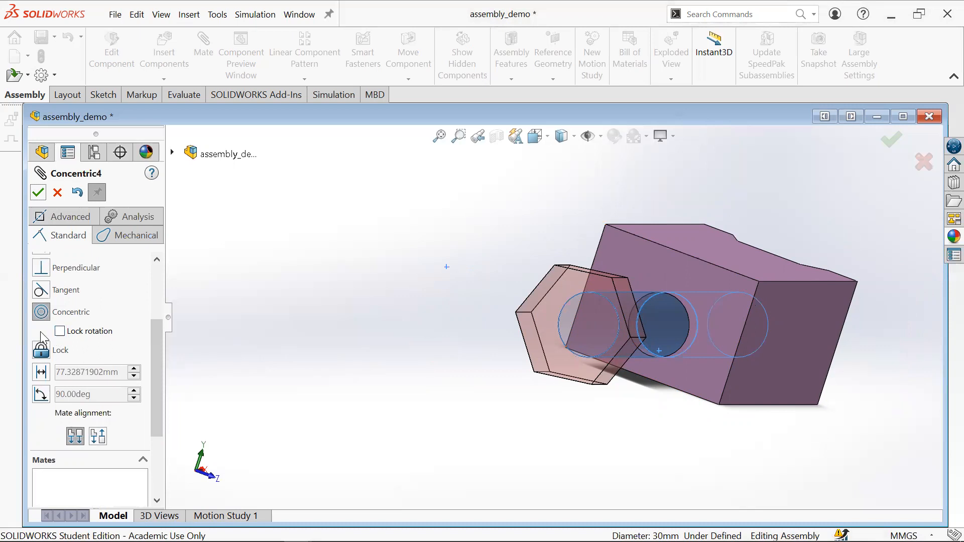
{"action": "left_click", "coordinate": [38, 193]}
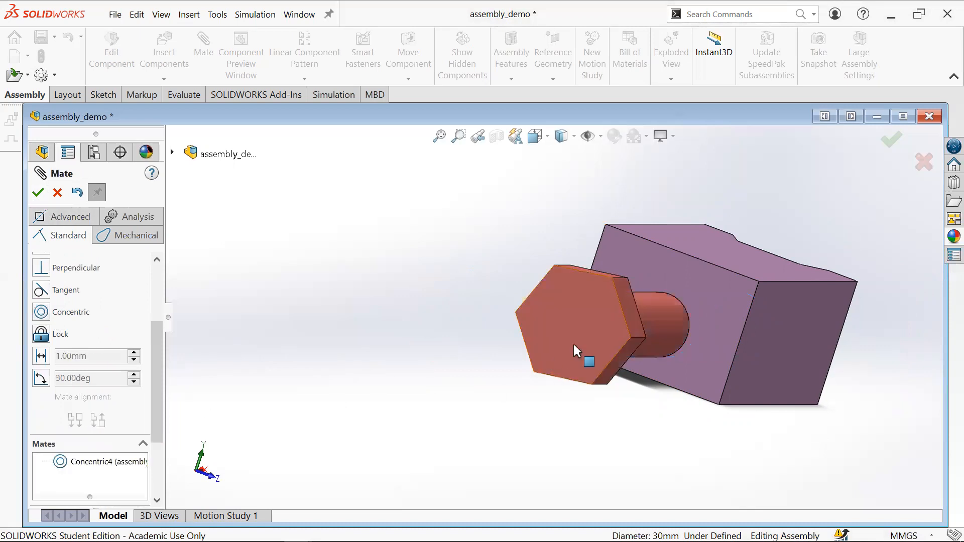
Add a parallel mate between a flat of assembly_demo3's hexagonal head and assembly_demo2's slotted face, and test the bolt's remaining movement.
{"action": "left_click_drag", "start_coordinate": [630, 335], "coordinate": [637, 389]}
{"action": "middle_click_drag", "start_coordinate": [556, 371], "coordinate": [676, 293]}
{"action": "left_click", "coordinate": [676, 293]}
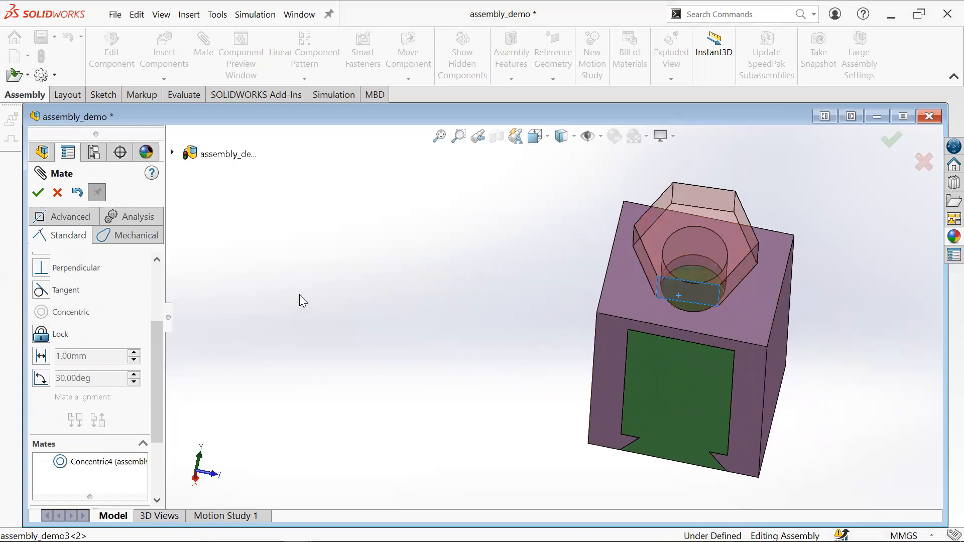
{"action": "left_click", "coordinate": [732, 344]}
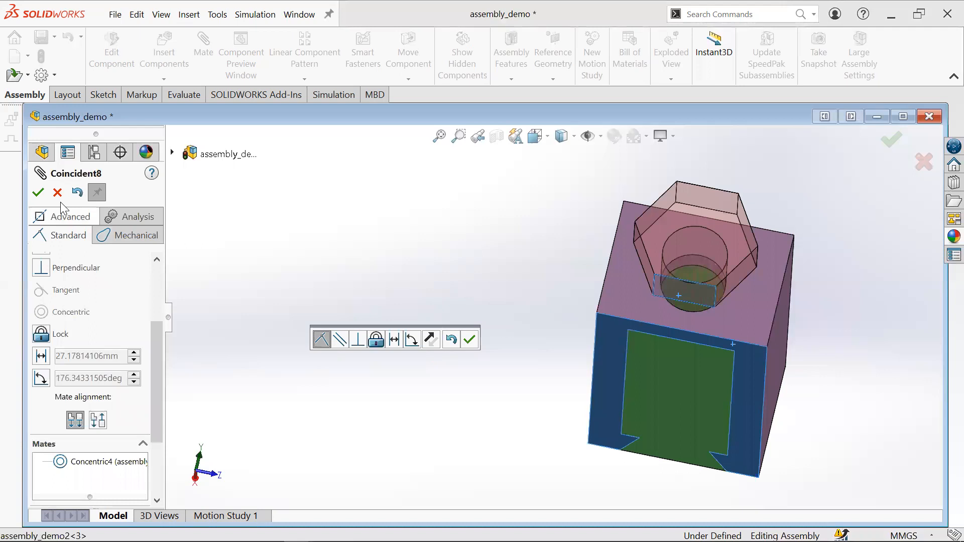
{"action": "scroll", "coordinate": [135, 314], "scroll_direction": "up", "scroll_amount": 3}
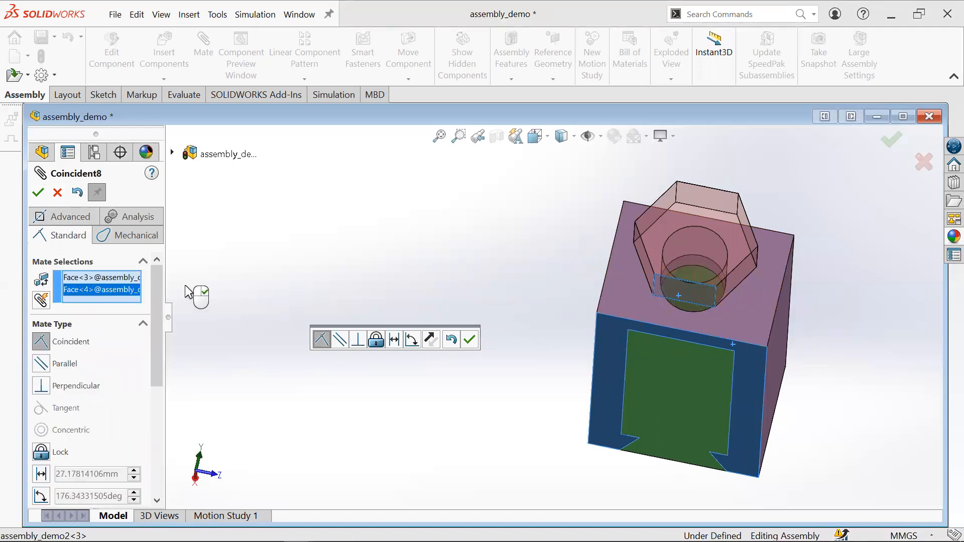
{"action": "left_click", "coordinate": [41, 363]}
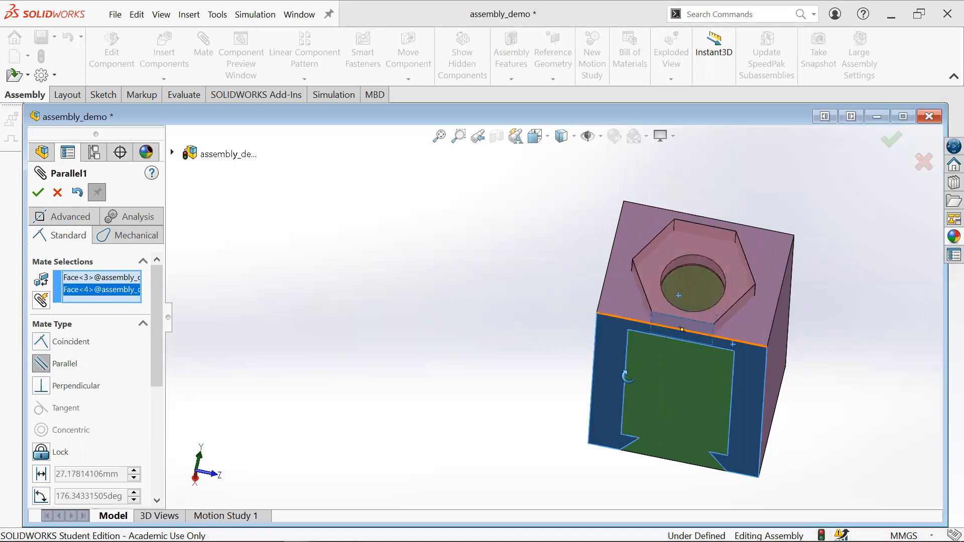
{"action": "left_click", "coordinate": [39, 193]}
{"action": "left_click_drag", "start_coordinate": [703, 269], "coordinate": [707, 191]}
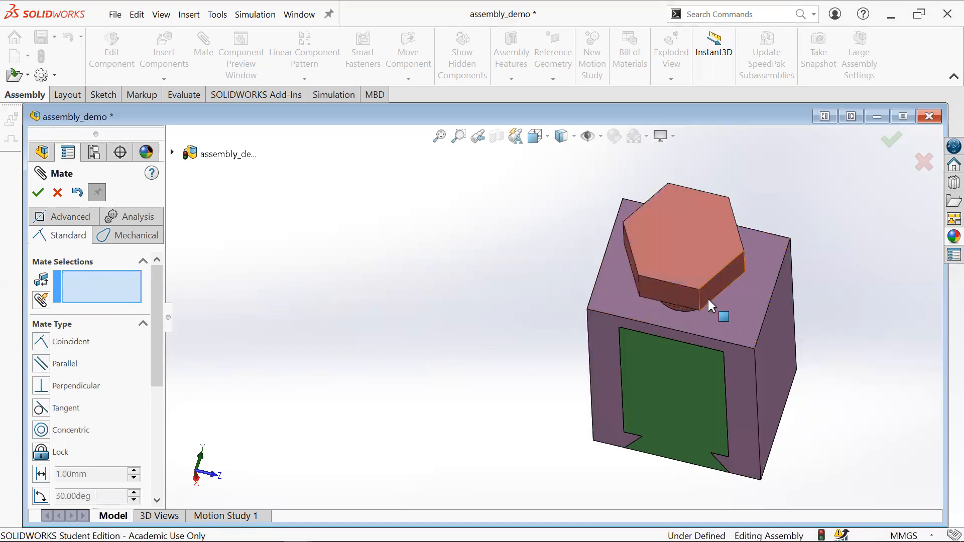
{"action": "left_click_drag", "start_coordinate": [698, 296], "coordinate": [765, 294]}
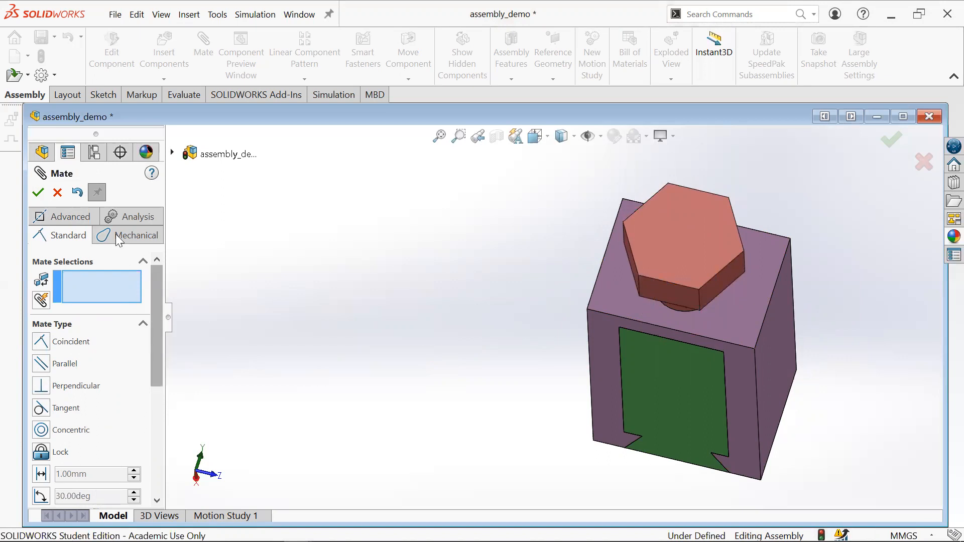
Leave the Mate command and delete the Parallel1 mate between assembly_demo3 and assembly_demo2.
{"action": "left_click", "coordinate": [57, 193]}
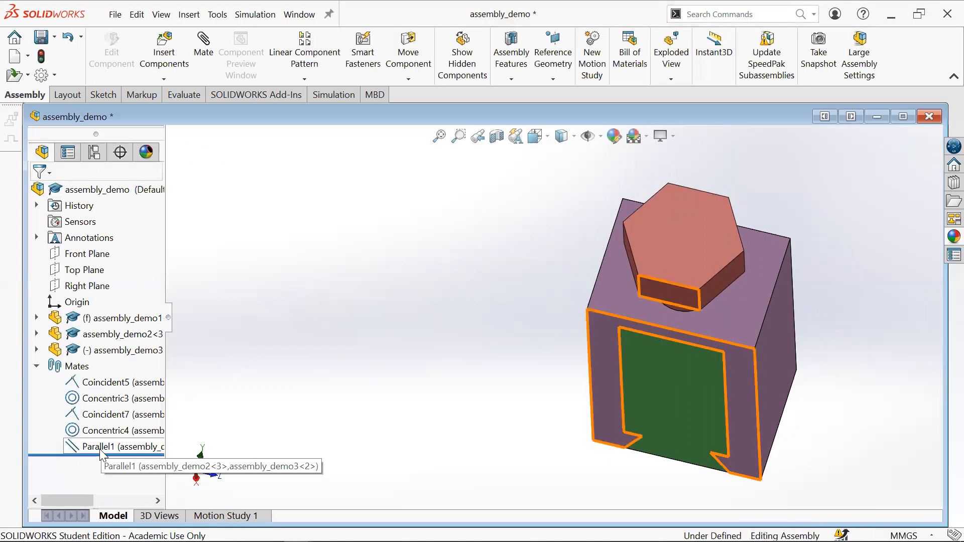
{"action": "left_click", "coordinate": [98, 447]}
{"action": "right_click", "coordinate": [88, 446]}
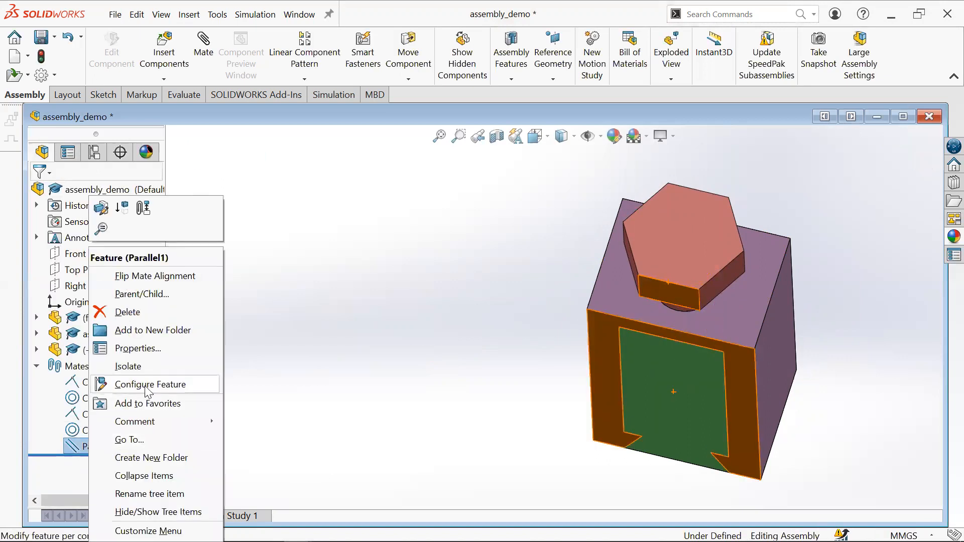
{"action": "left_click", "coordinate": [139, 315]}
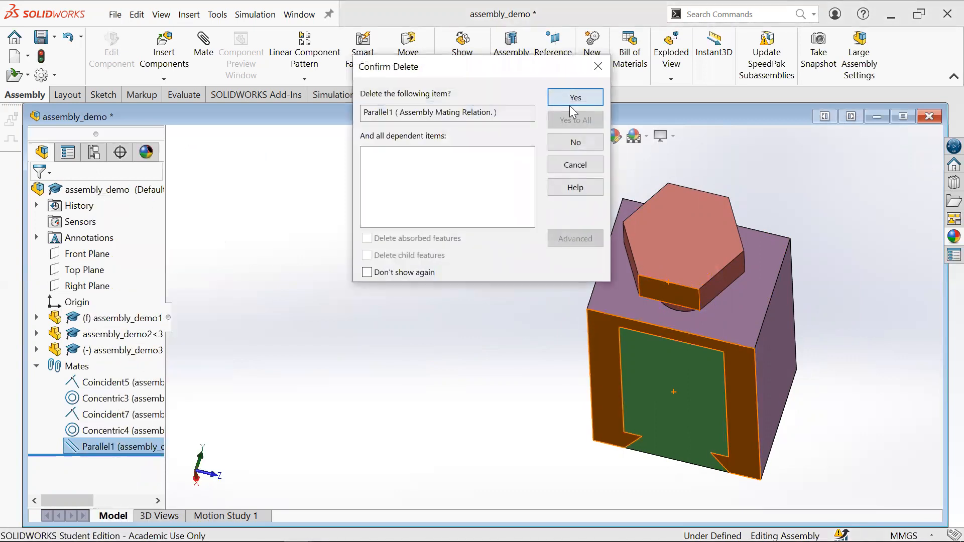
{"action": "left_click", "coordinate": [571, 102]}
Edit the Concentric4 mate between assembly_demo1 and assembly_demo3 to lock rotation, and accept the change.
{"action": "right_click", "coordinate": [118, 430]}
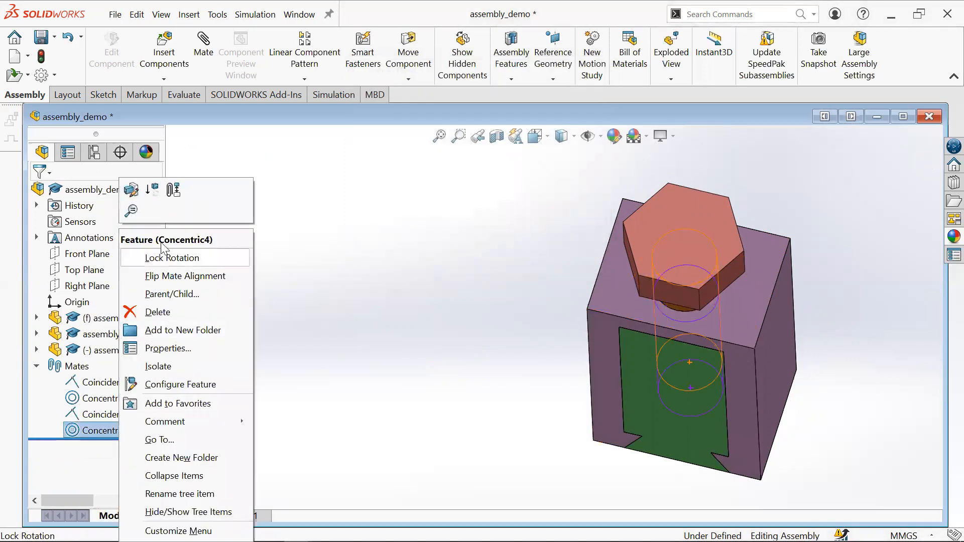
{"action": "left_click", "coordinate": [131, 190]}
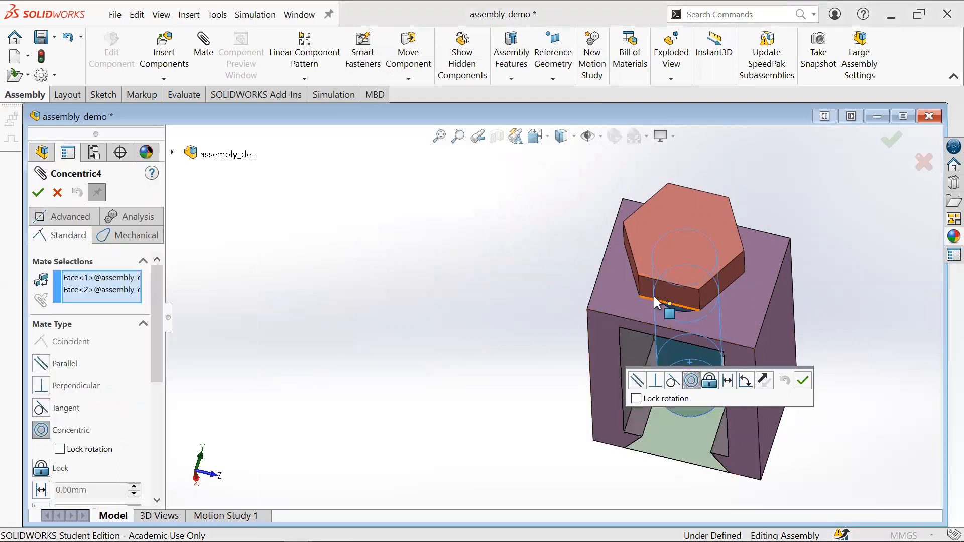
{"action": "middle_click_drag", "start_coordinate": [641, 262], "coordinate": [631, 370]}
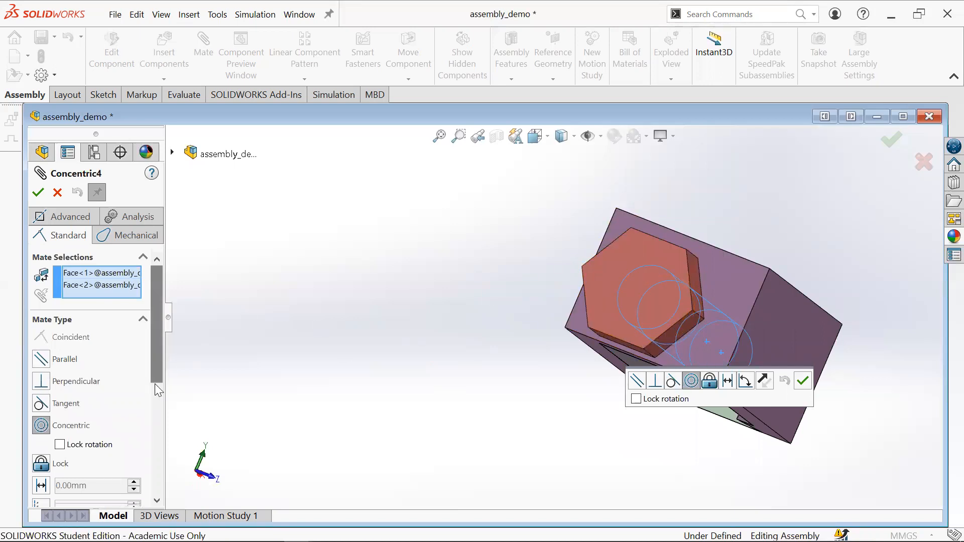
{"action": "scroll", "coordinate": [121, 394], "scroll_direction": "down", "scroll_amount": 2}
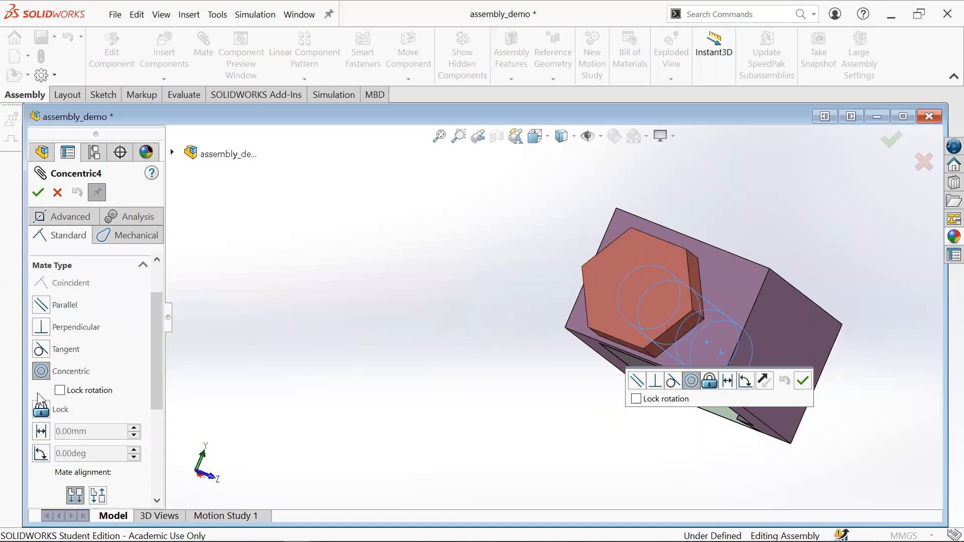
{"action": "left_click", "coordinate": [38, 192]}
{"action": "middle_click_drag", "start_coordinate": [601, 362], "coordinate": [682, 305]}
{"action": "left_click_drag", "start_coordinate": [683, 432], "coordinate": [686, 238]}
{"action": "left_click", "coordinate": [680, 236]}
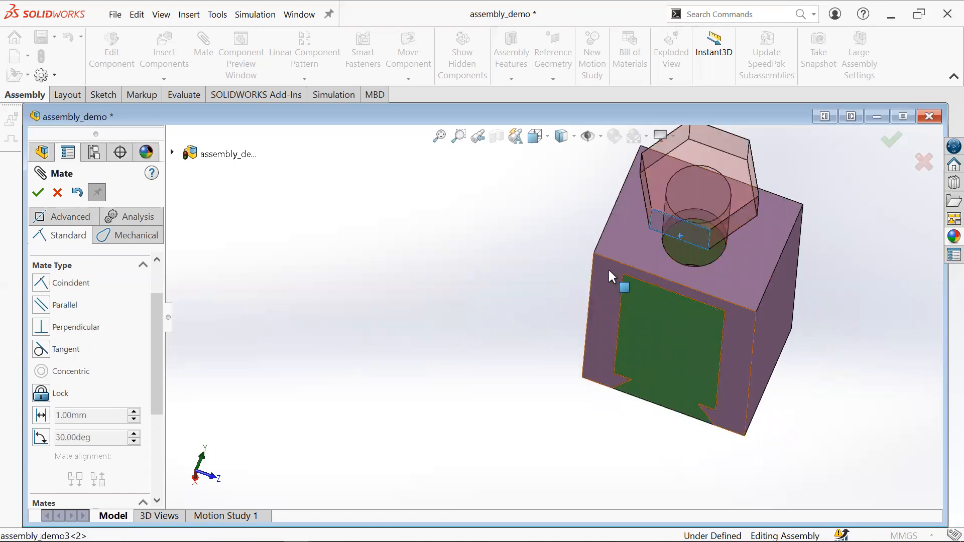
{"action": "left_click", "coordinate": [607, 271]}
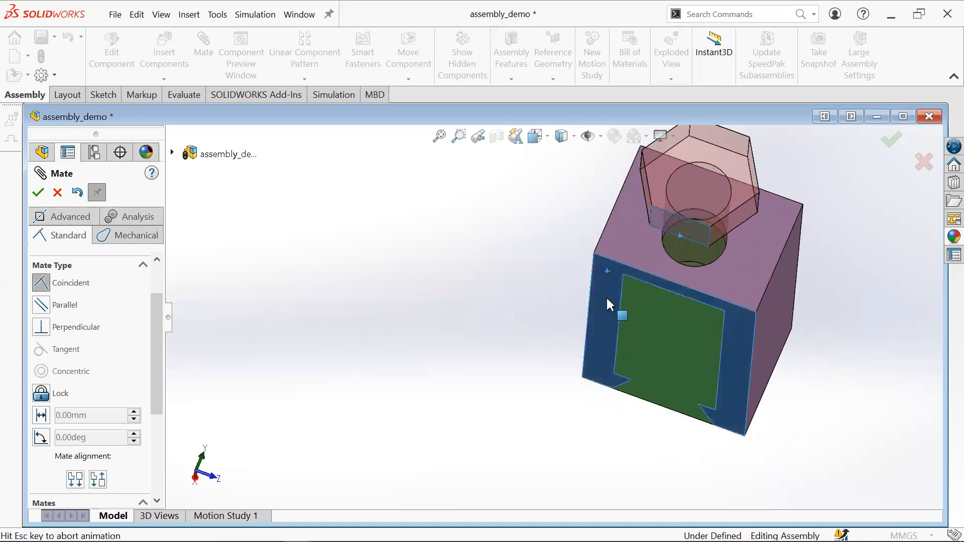
{"action": "middle_click_drag", "start_coordinate": [704, 254], "coordinate": [724, 266]}
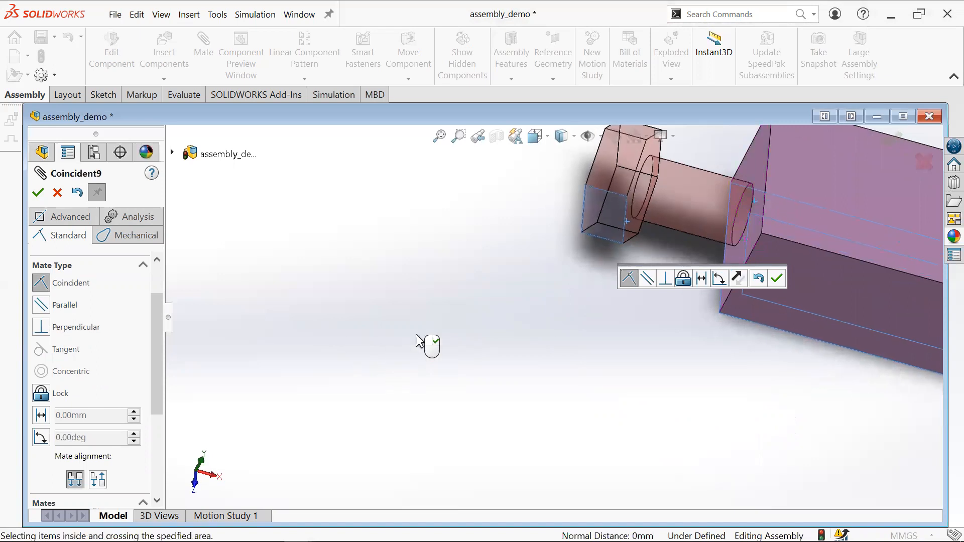
{"action": "scroll", "coordinate": [96, 316], "scroll_direction": "up", "scroll_amount": 2}
{"action": "right_click", "coordinate": [76, 290]}
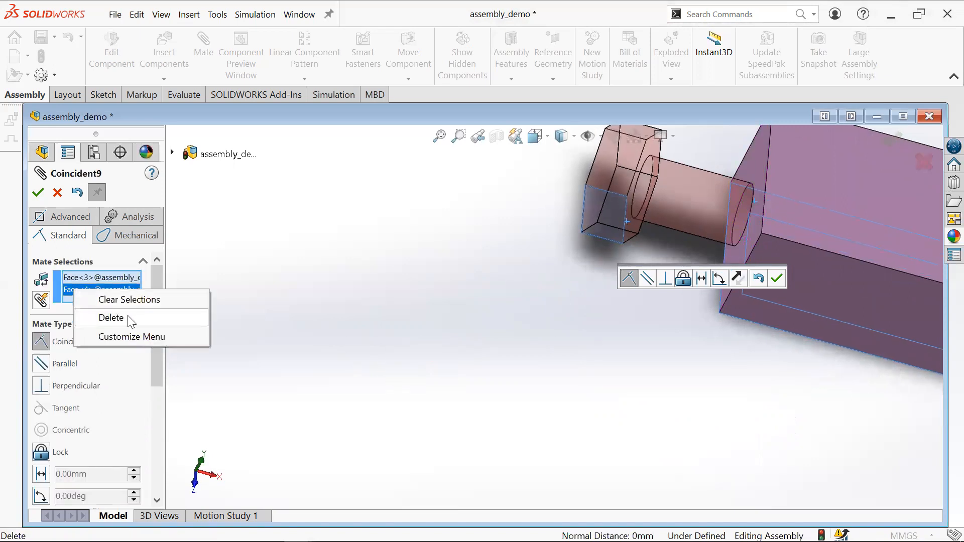
{"action": "left_click", "coordinate": [129, 320]}
{"action": "middle_click_drag", "start_coordinate": [529, 259], "coordinate": [688, 256]}
{"action": "right_click", "coordinate": [99, 279]}
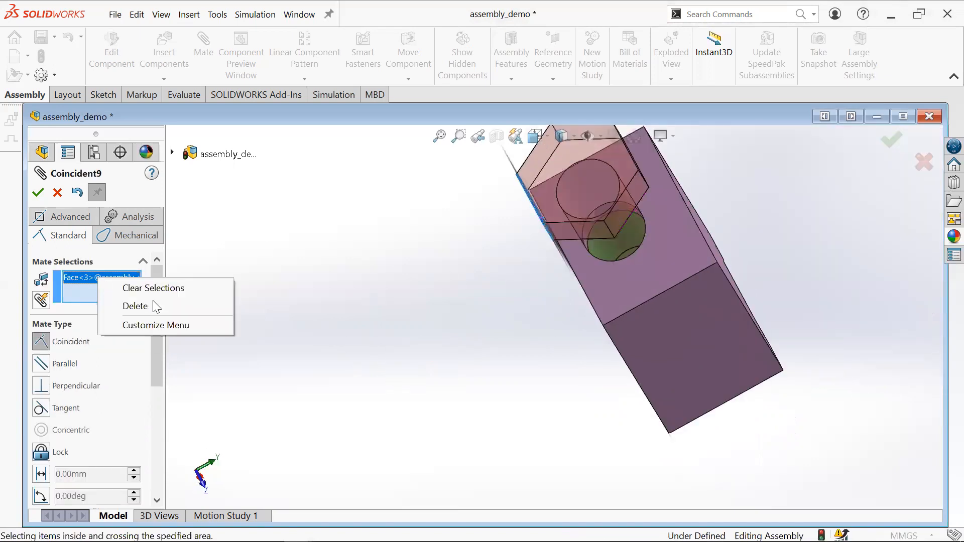
{"action": "left_click", "coordinate": [157, 307]}
{"action": "middle_click_drag", "start_coordinate": [592, 286], "coordinate": [602, 239]}
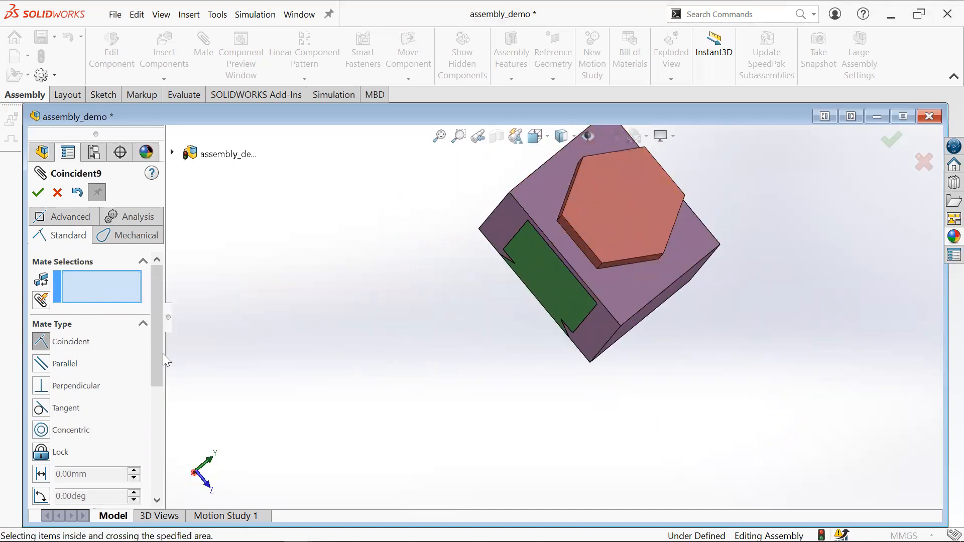
{"action": "left_click", "coordinate": [600, 266]}
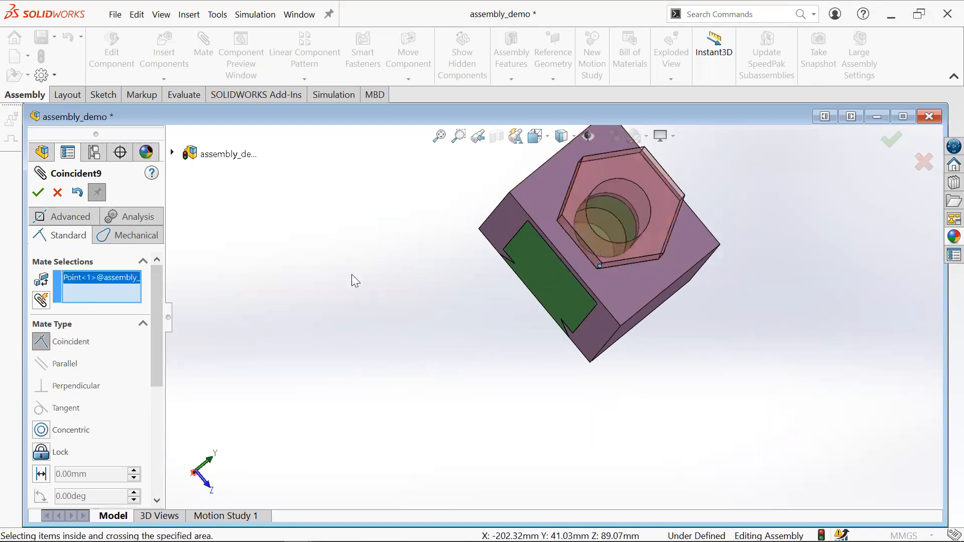
{"action": "right_click", "coordinate": [122, 297]}
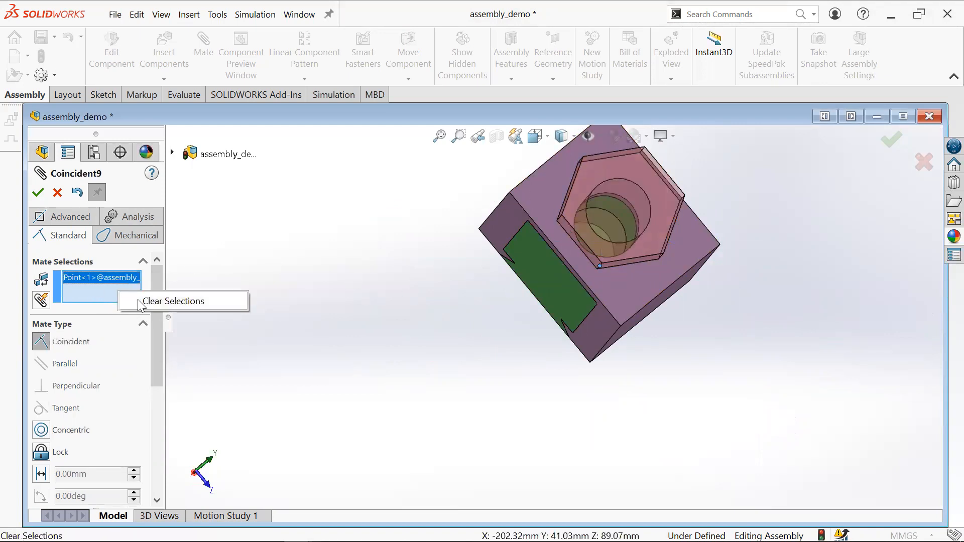
{"action": "left_click", "coordinate": [166, 299]}
{"action": "middle_click_drag", "start_coordinate": [387, 355], "coordinate": [655, 233]}
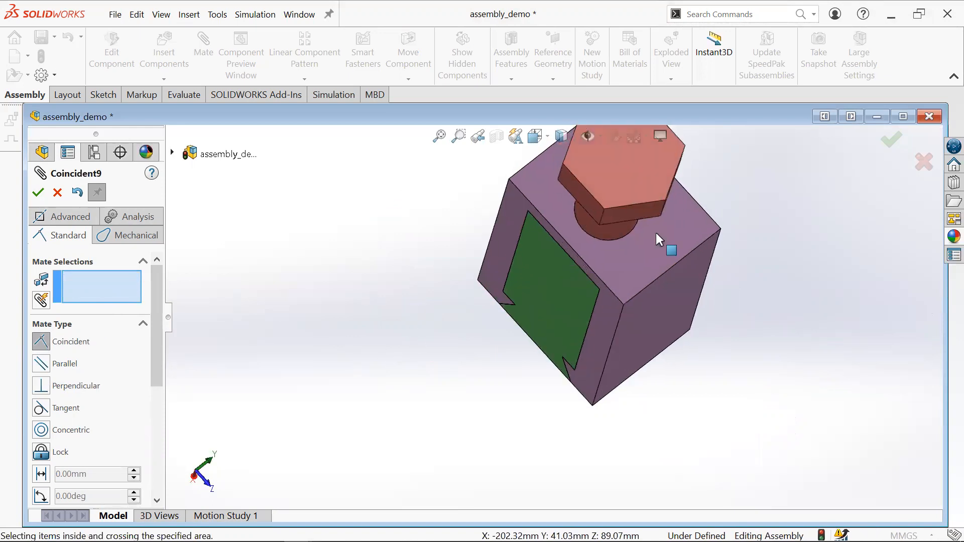
Add a parallel mate between a flat of assembly_demo3's hexagonal head and assembly_demo2's slotted face.
{"action": "left_click", "coordinate": [584, 201]}
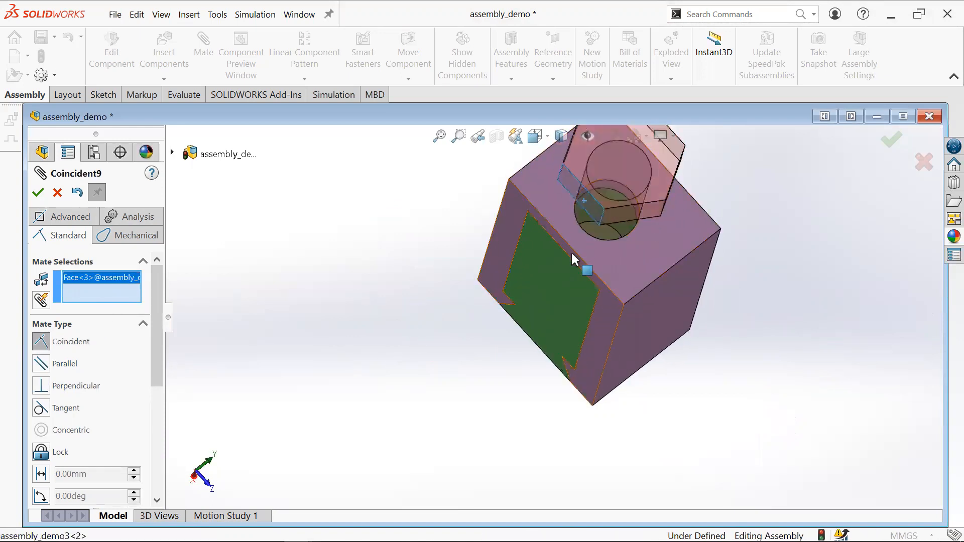
{"action": "left_click", "coordinate": [603, 305]}
{"action": "left_click", "coordinate": [54, 372]}
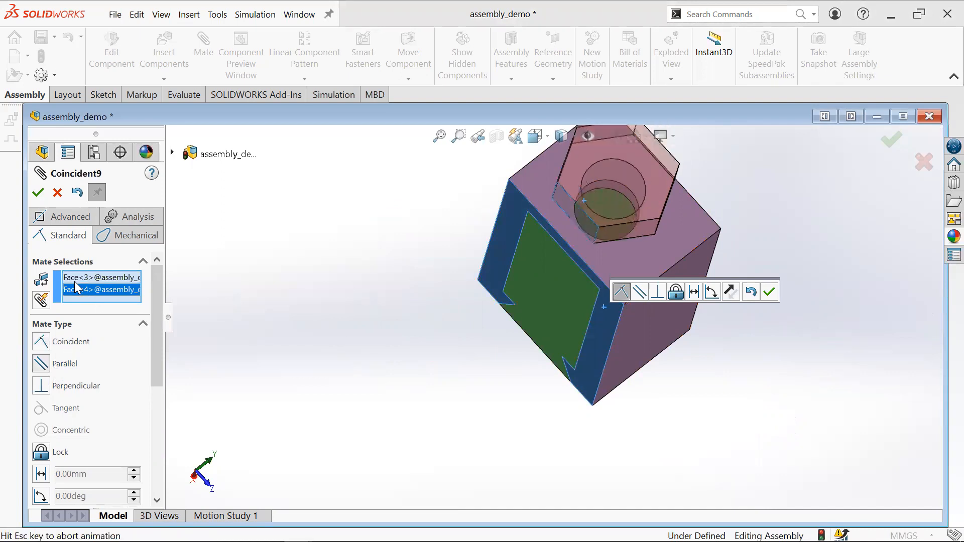
{"action": "left_click", "coordinate": [39, 192]}
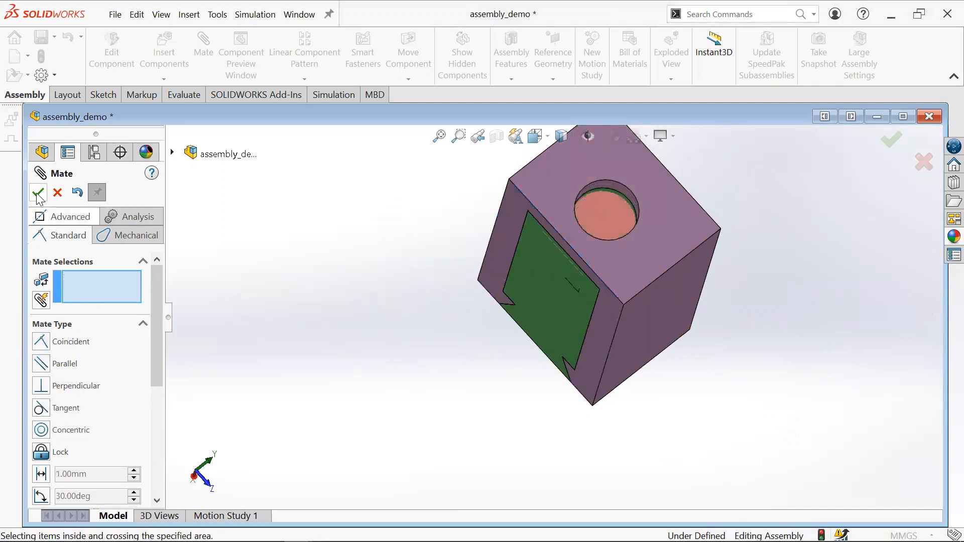
Add a parallel mate between another flat of assembly_demo3's head and an adjacent side face of assembly_demo2, and leave the Mate command.
{"action": "left_click_drag", "start_coordinate": [585, 219], "coordinate": [605, 145]}
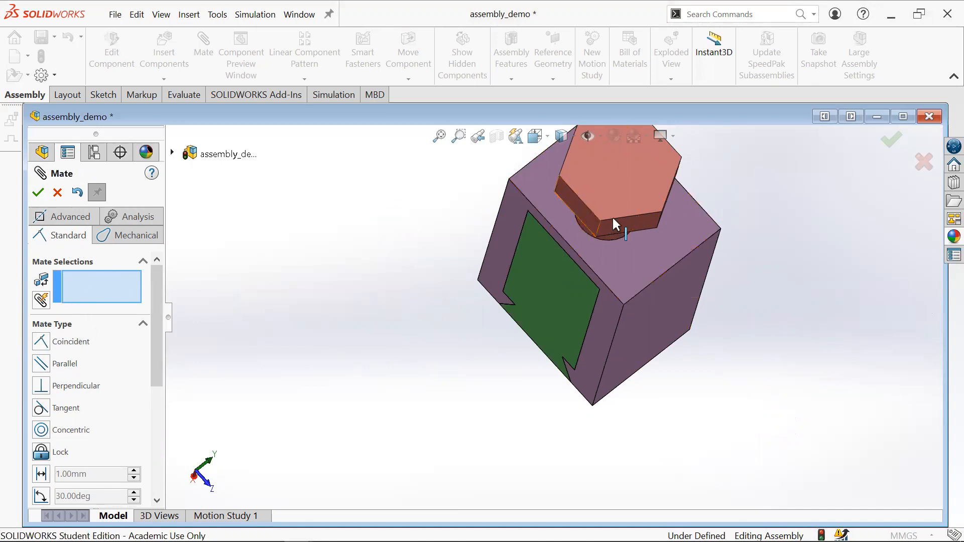
{"action": "middle_click_drag", "start_coordinate": [611, 215], "coordinate": [679, 182]}
{"action": "left_click", "coordinate": [602, 181]}
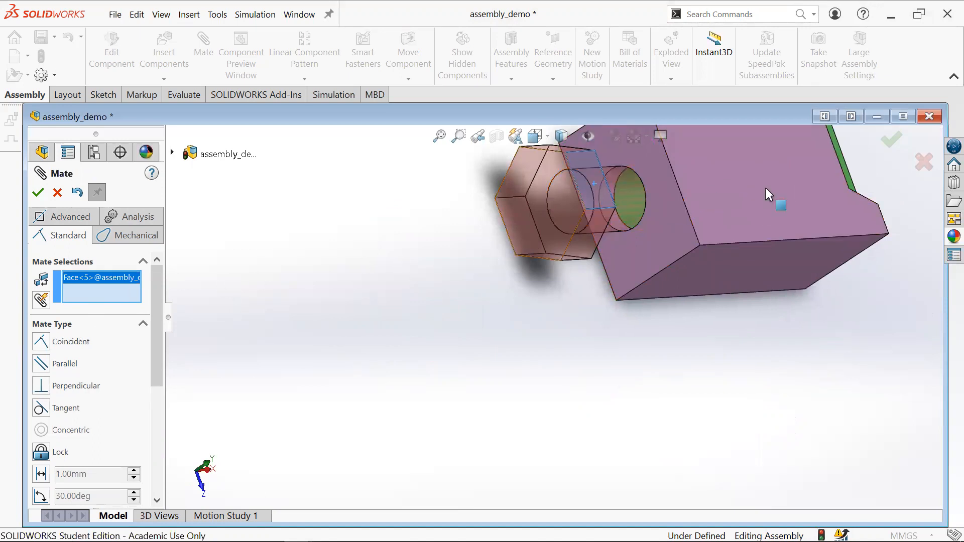
{"action": "left_click", "coordinate": [715, 237]}
{"action": "left_click", "coordinate": [100, 362]}
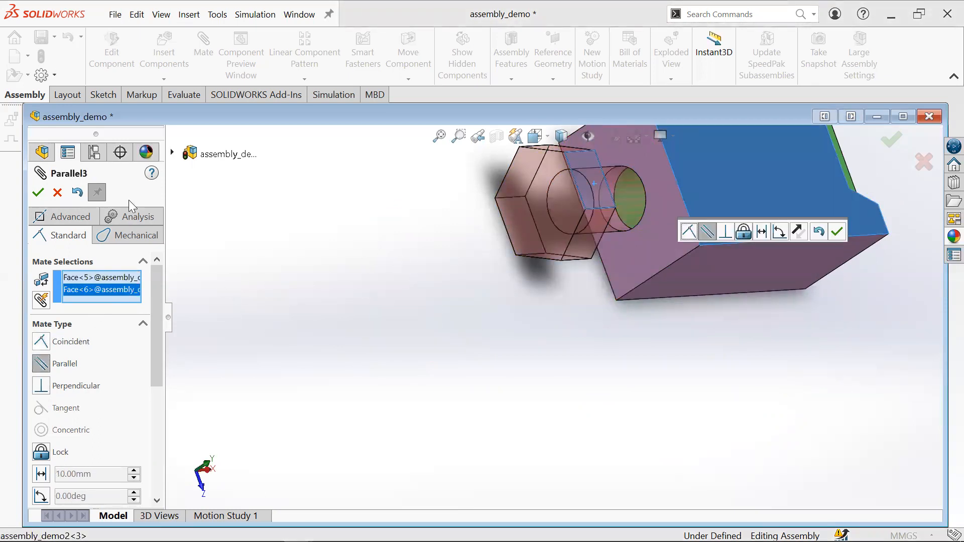
{"action": "left_click", "coordinate": [38, 193]}
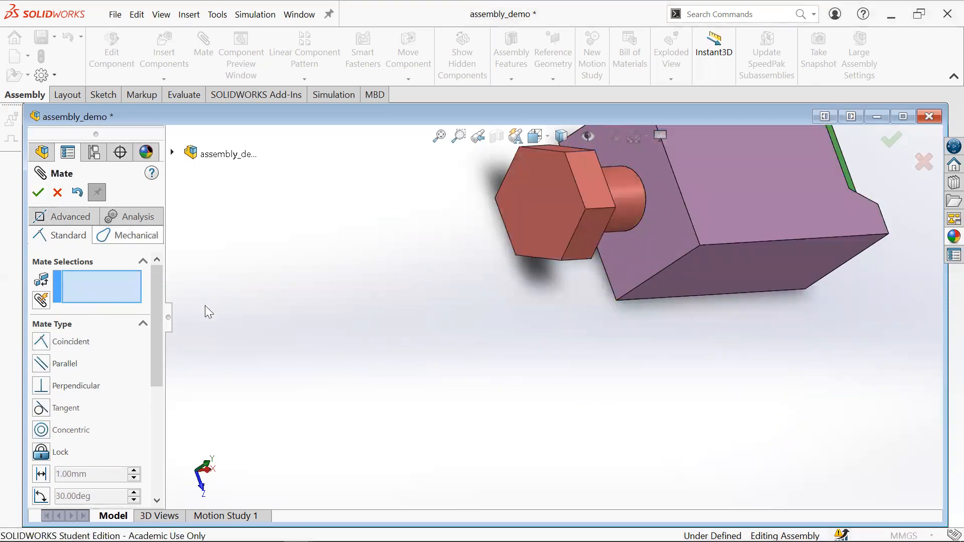
{"action": "left_click", "coordinate": [57, 192]}
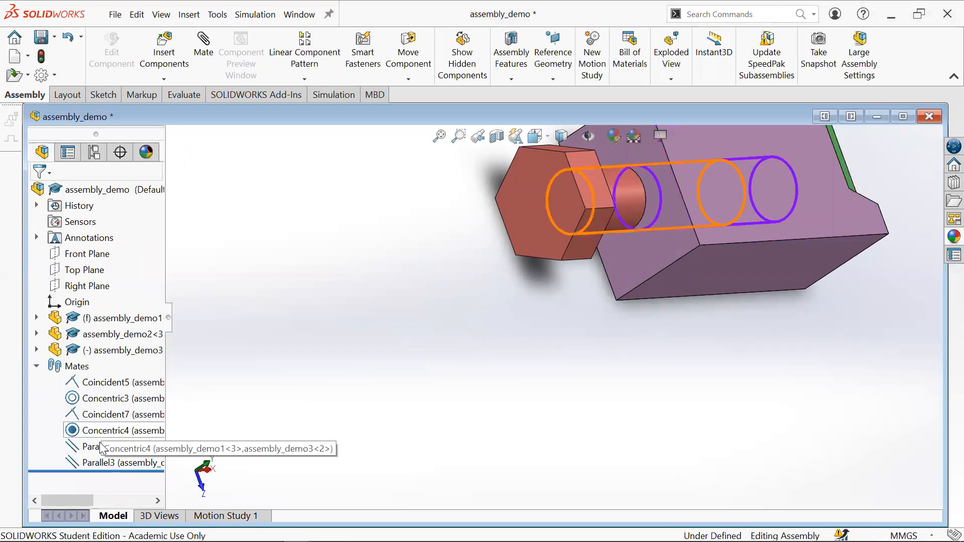
Delete the Parallel3 and Parallel2 mates from the assembly.
{"action": "left_click", "coordinate": [94, 456]}
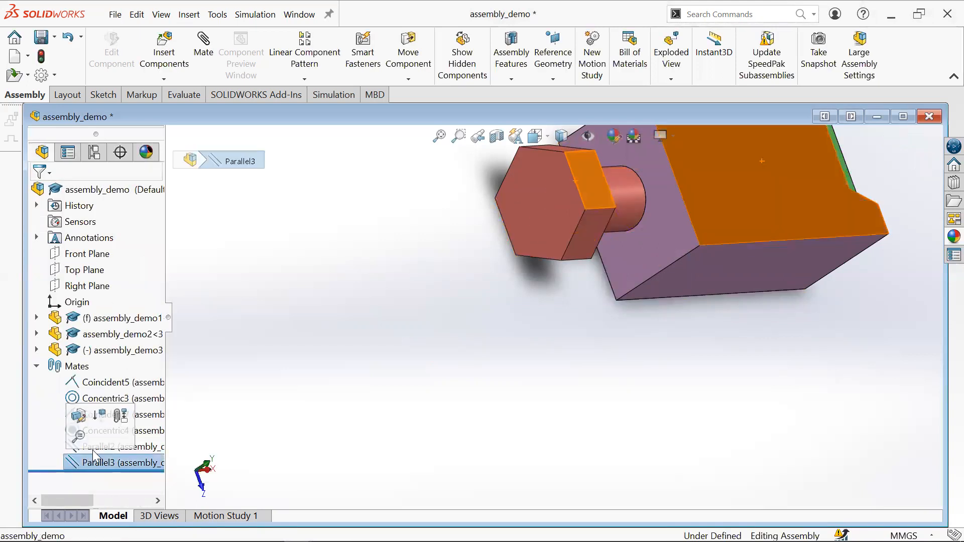
{"action": "right_click", "coordinate": [94, 460]}
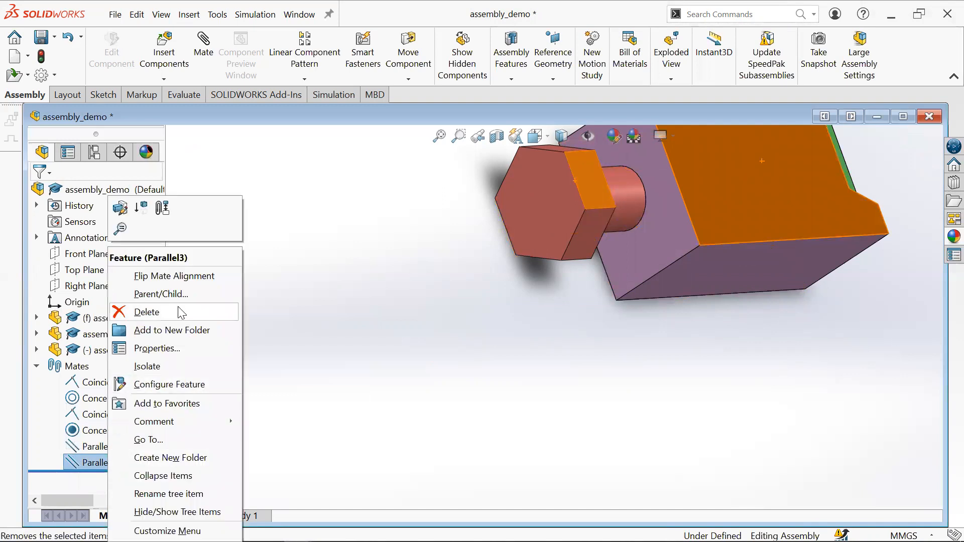
{"action": "left_click", "coordinate": [146, 312]}
{"action": "left_click", "coordinate": [562, 98]}
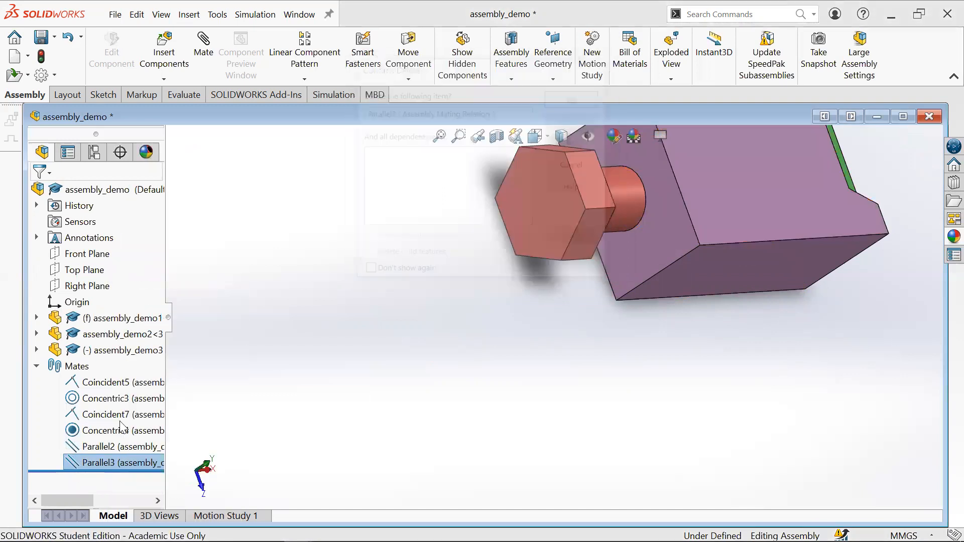
{"action": "left_click", "coordinate": [92, 448]}
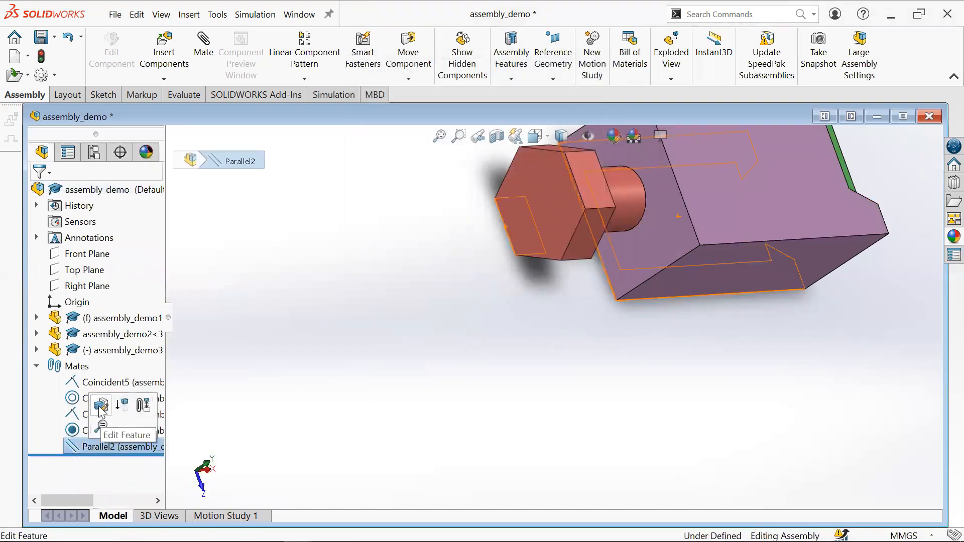
{"action": "right_click", "coordinate": [92, 449]}
{"action": "left_click", "coordinate": [144, 321]}
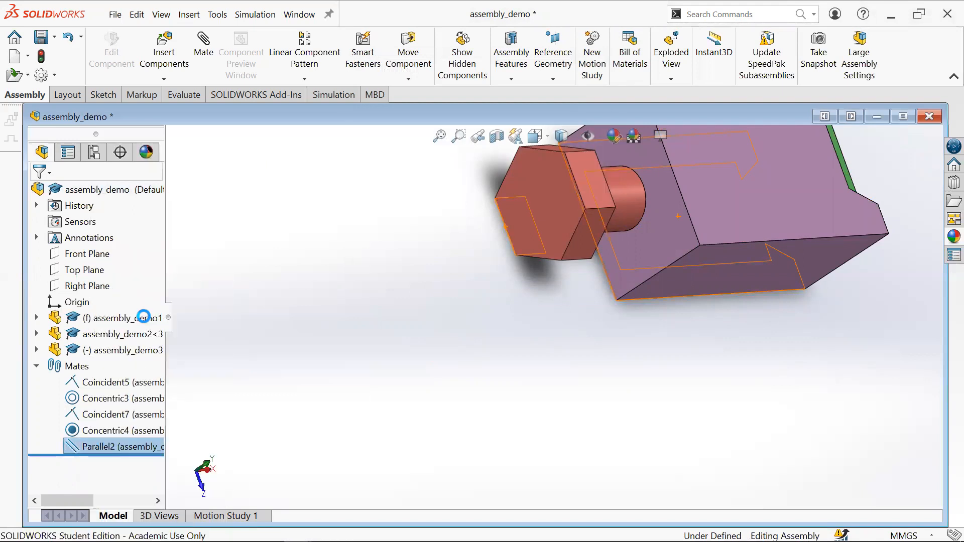
{"action": "left_click", "coordinate": [571, 101]}
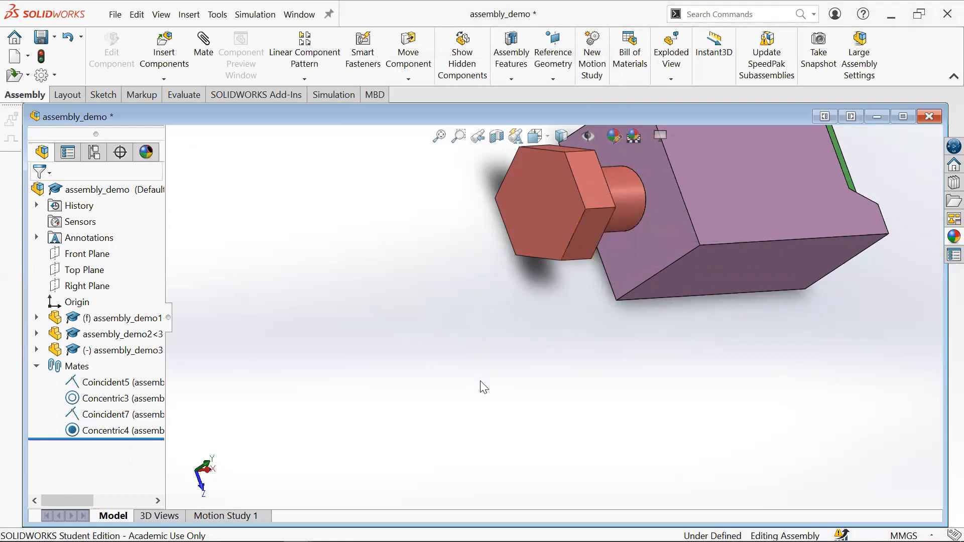
Slide assembly_demo3 farther out of the hole and start a mate with the preselected head flat cleared.
{"action": "middle_click_drag", "start_coordinate": [602, 299], "coordinate": [680, 352]}
{"action": "middle_click_drag", "start_coordinate": [725, 321], "coordinate": [535, 342]}
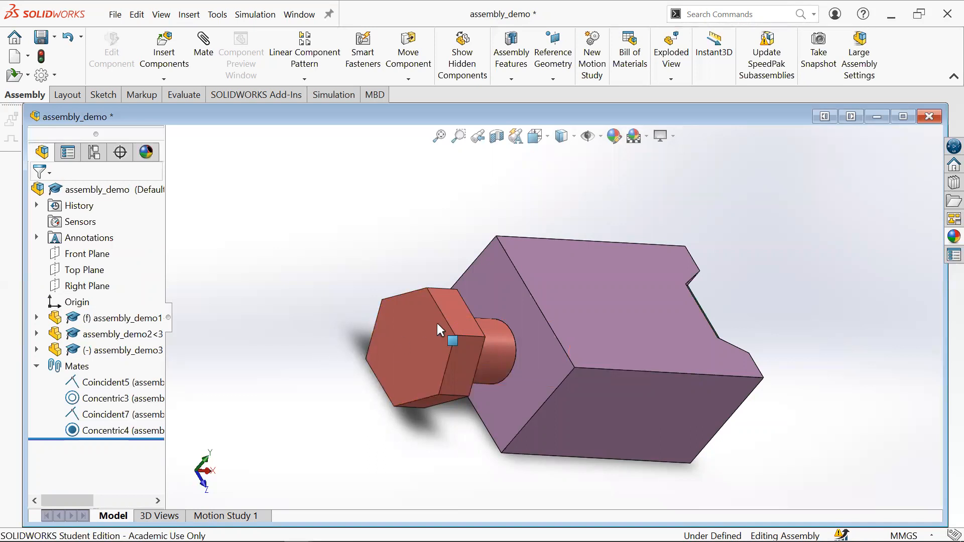
{"action": "left_click_drag", "start_coordinate": [459, 353], "coordinate": [363, 361]}
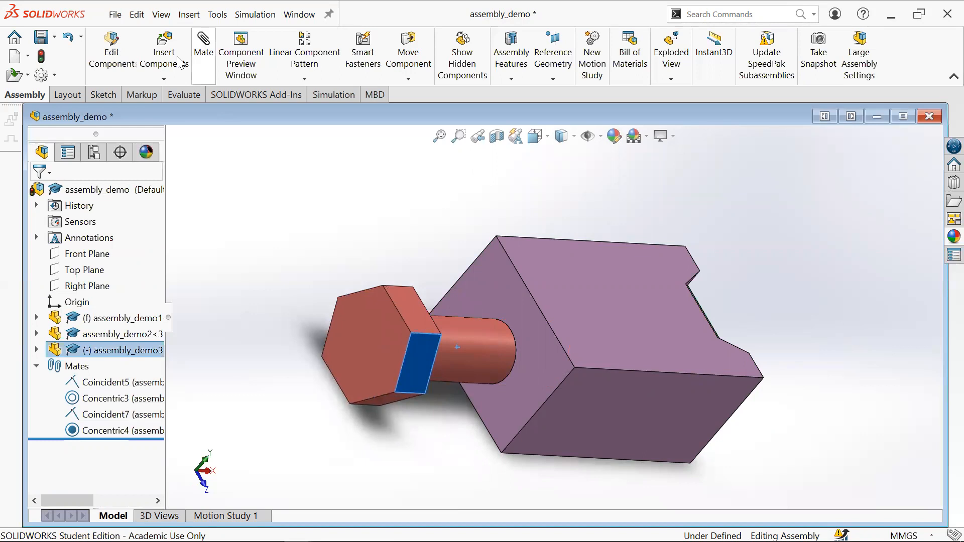
{"action": "middle_click_drag", "start_coordinate": [445, 301], "coordinate": [422, 305]}
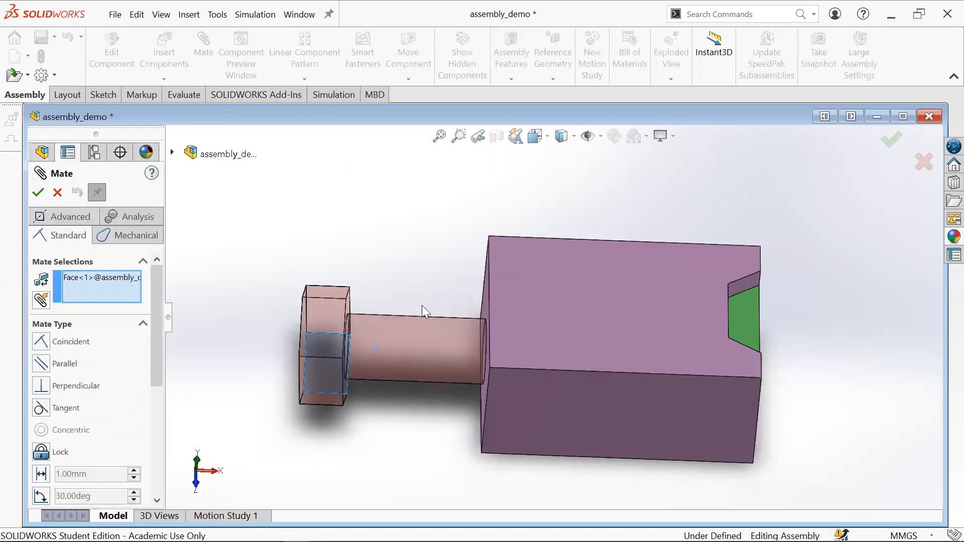
{"action": "right_click", "coordinate": [96, 280]}
{"action": "left_click", "coordinate": [151, 289]}
Add a coincident mate between assembly_demo2's holed end face and the underside of assembly_demo3's hexagonal head.
{"action": "middle_click_drag", "start_coordinate": [482, 291], "coordinate": [397, 330]}
{"action": "left_click", "coordinate": [487, 300]}
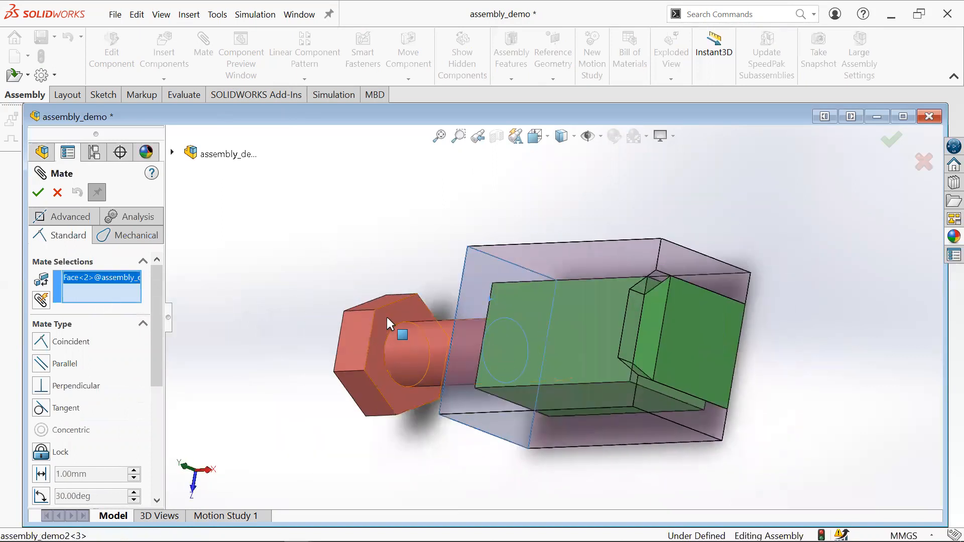
{"action": "left_click", "coordinate": [387, 317]}
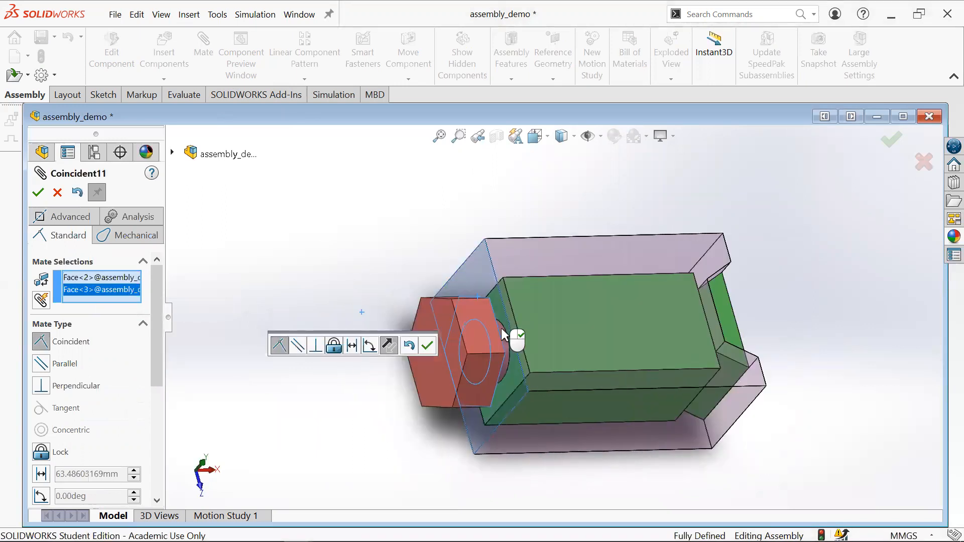
{"action": "right_click", "coordinate": [503, 334]}
{"action": "middle_click_drag", "start_coordinate": [503, 335], "coordinate": [663, 262]}
{"action": "left_click", "coordinate": [37, 194]}
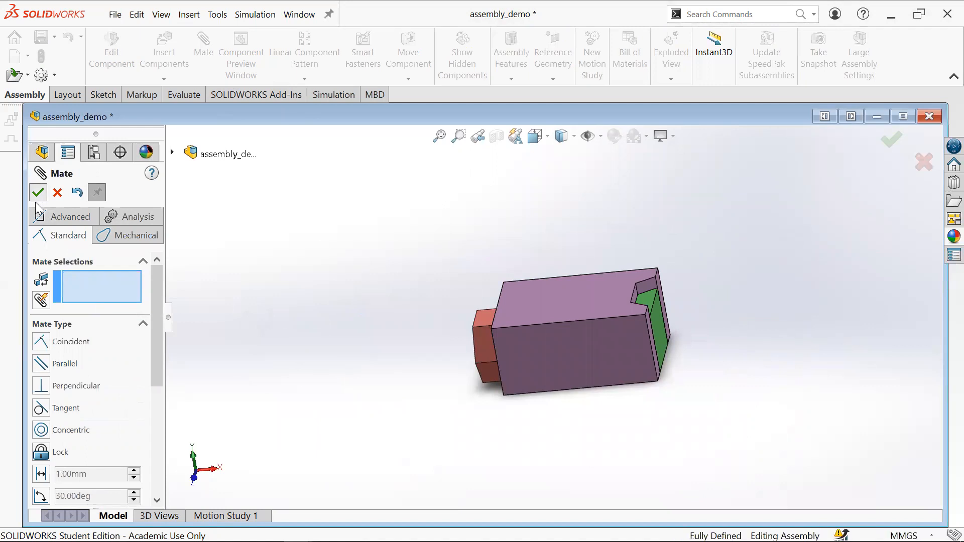
{"action": "scroll", "coordinate": [603, 312], "scroll_direction": "down", "scroll_amount": 3}
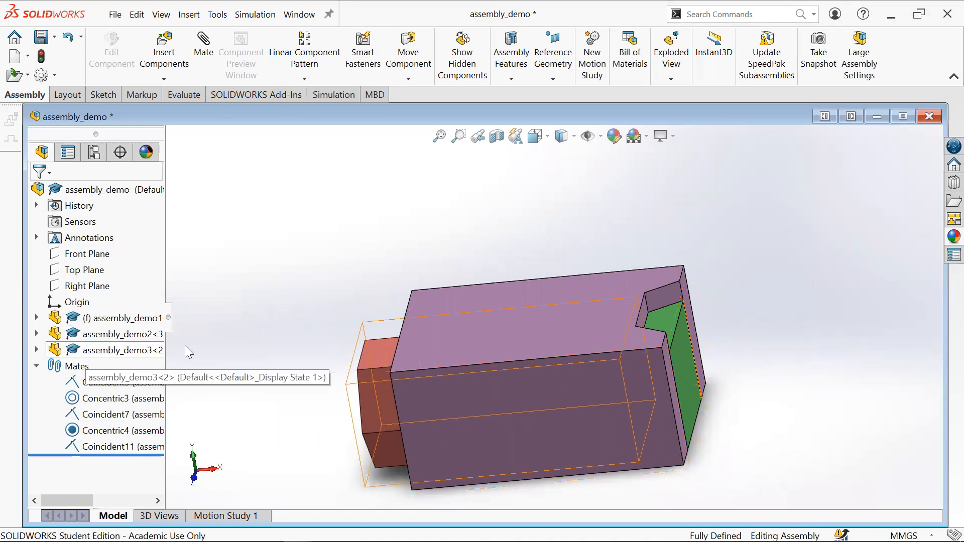
{"action": "left_click", "coordinate": [43, 367]}
{"action": "left_click", "coordinate": [43, 366]}
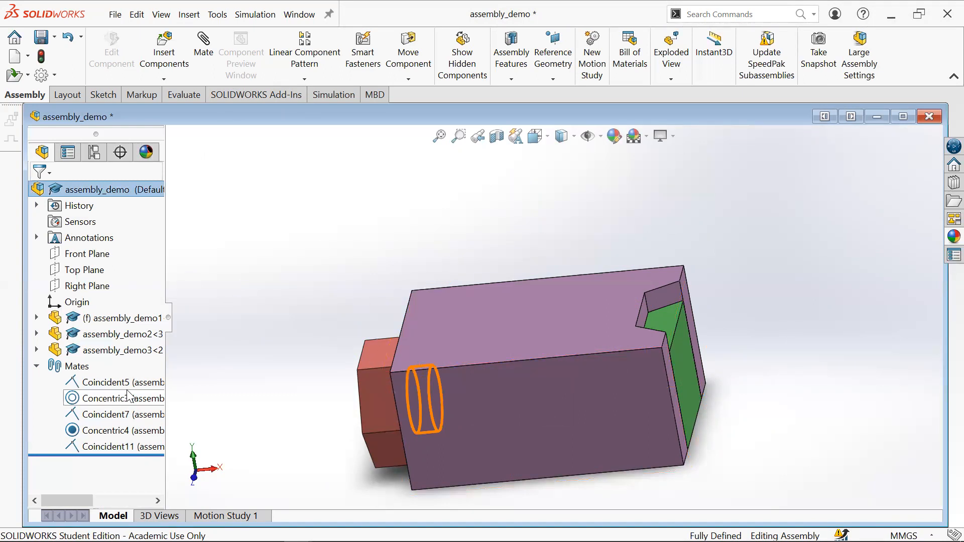
Save the assembly_demo assembly with its blocks and bolt mated.
{"action": "middle_click_drag", "start_coordinate": [400, 383], "coordinate": [390, 358]}
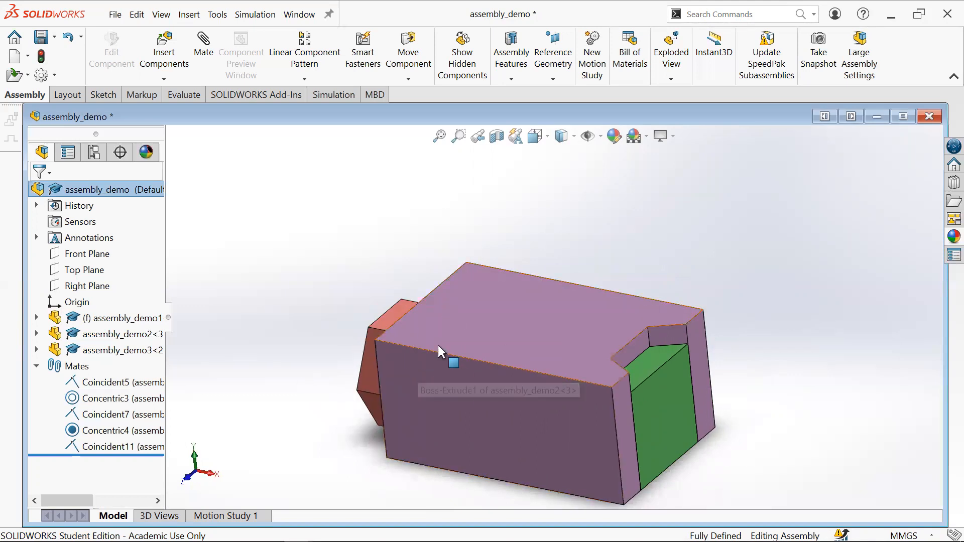
{"action": "middle_click_drag", "start_coordinate": [421, 383], "coordinate": [455, 389]}
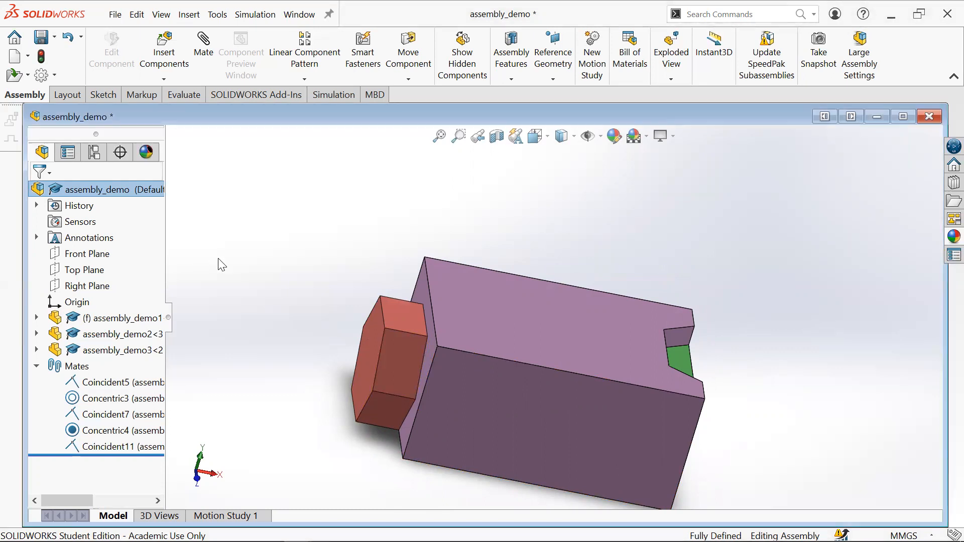
{"action": "scroll", "coordinate": [684, 218], "scroll_direction": "up", "scroll_amount": 2}
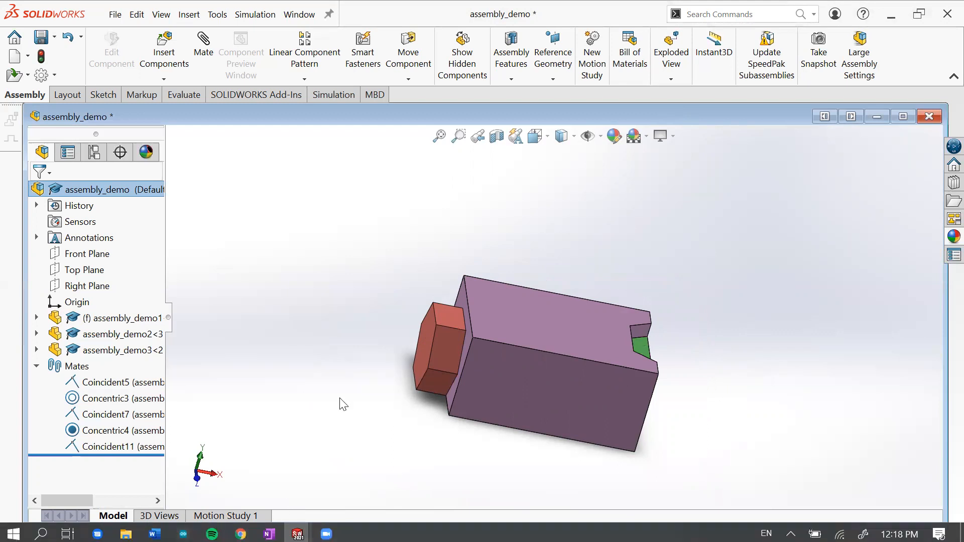
{"action": "key", "text": "ctrl+s"}
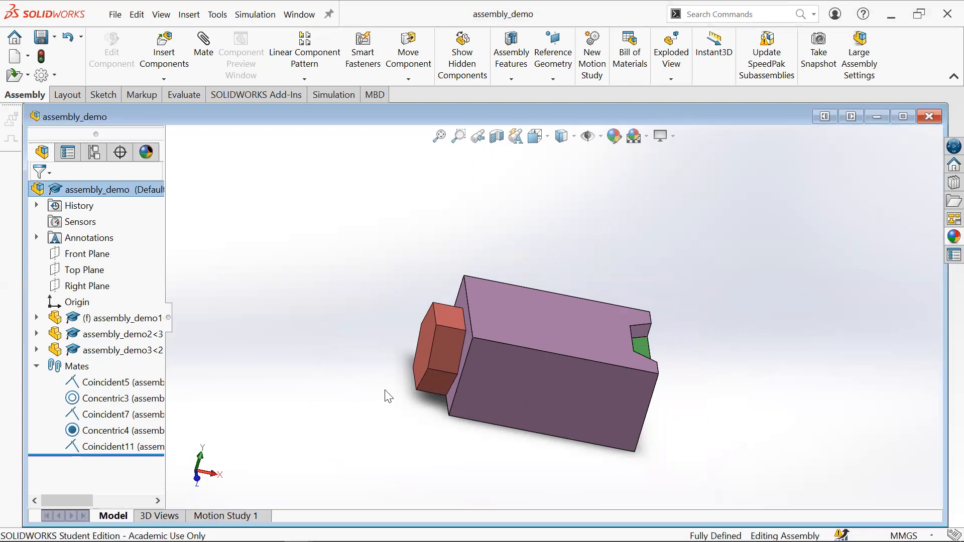
Set the assembly's view orientation to isometric.
{"action": "key", "text": "ctrl+1"}
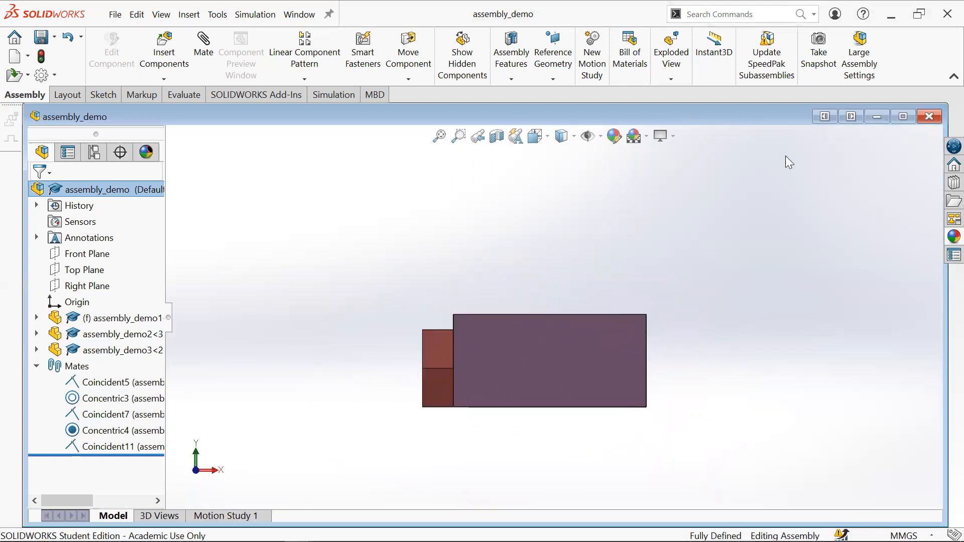
{"action": "left_click", "coordinate": [535, 135]}
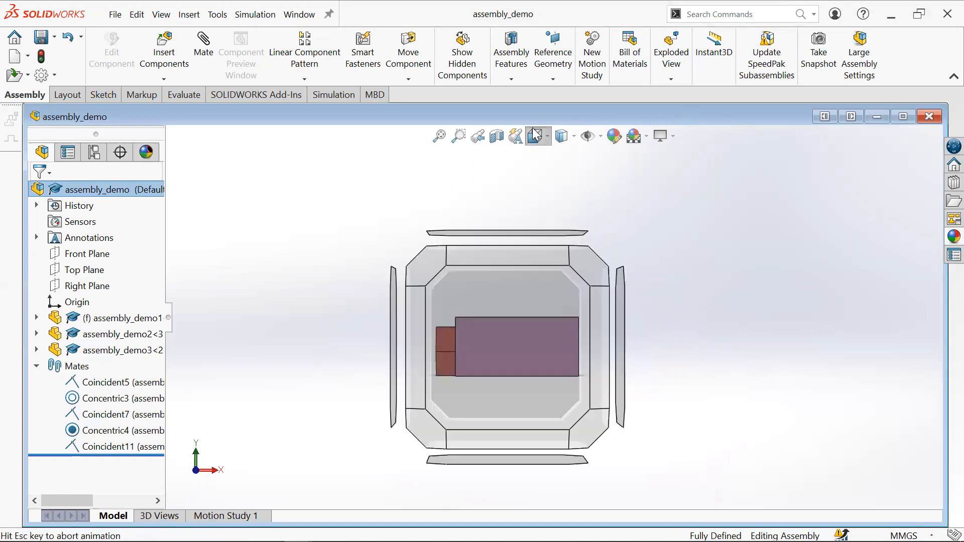
{"action": "left_click", "coordinate": [533, 268]}
{"action": "left_click", "coordinate": [537, 137]}
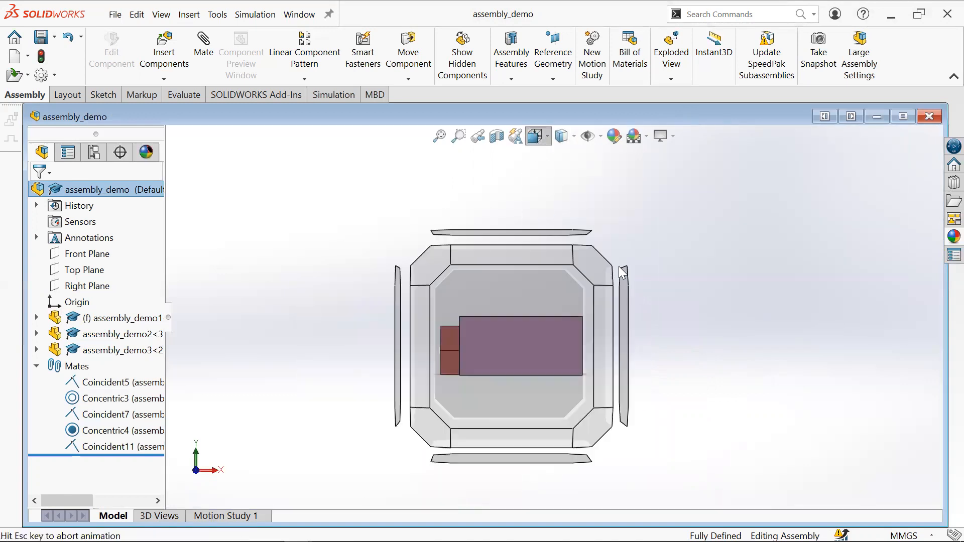
{"action": "left_click", "coordinate": [516, 277]}
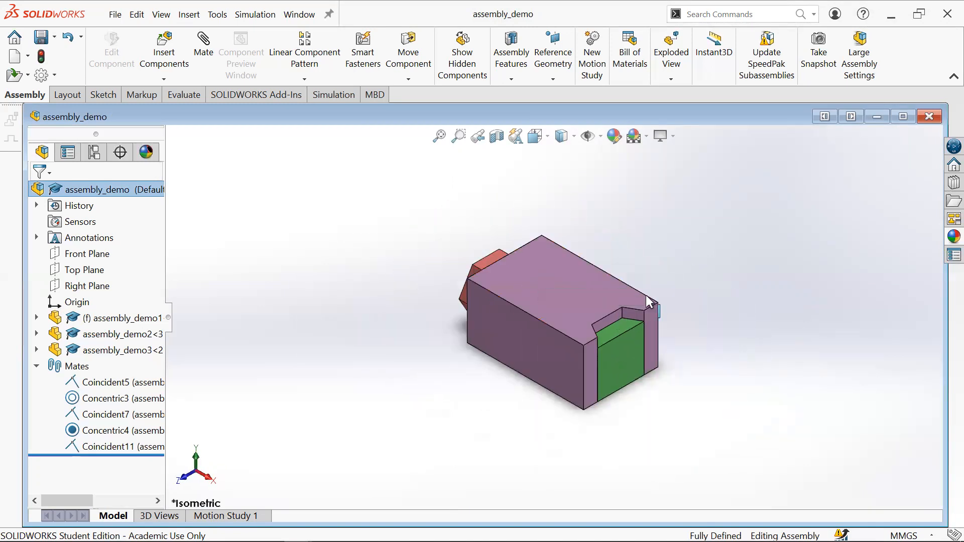
Switch to the assembly_demo drawing, insert an isometric model view of assembly_demo on Sheet1, and move it near the sheet's upper-right corner.
{"action": "mouse_move", "coordinate": [326, 539]}
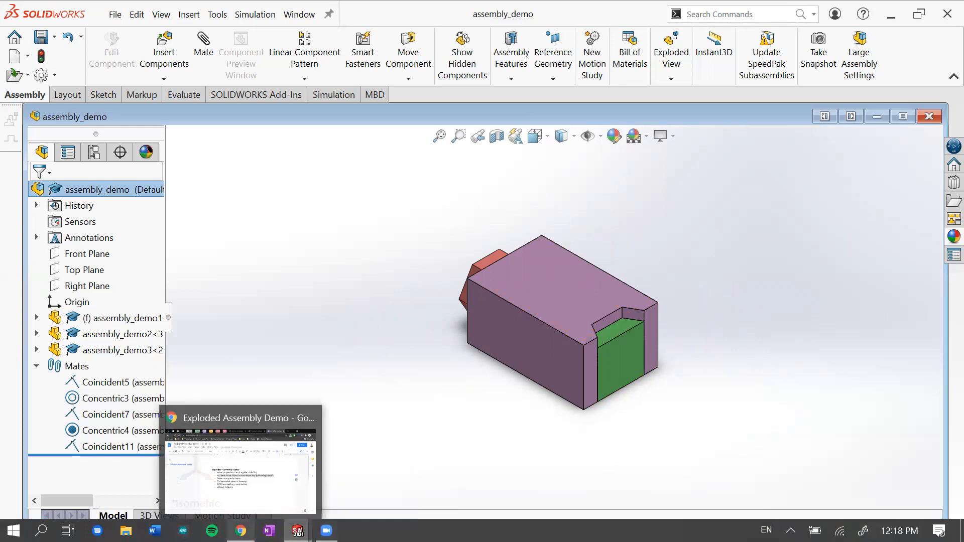
{"action": "mouse_move", "coordinate": [298, 530]}
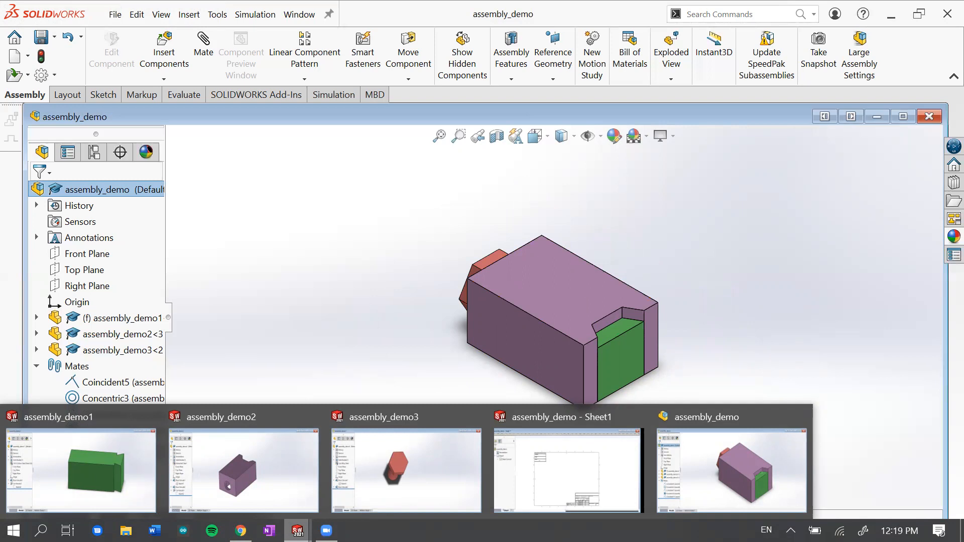
{"action": "left_click", "coordinate": [549, 467]}
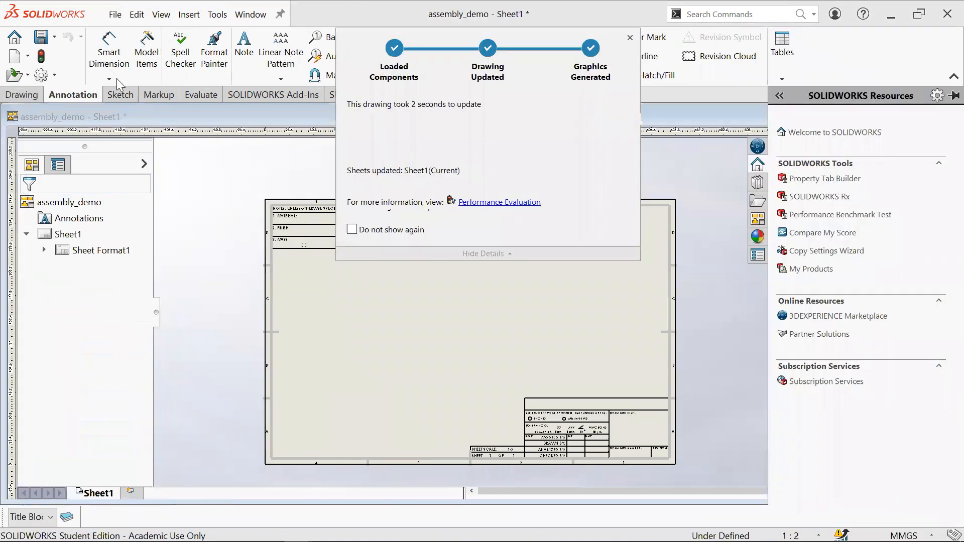
{"action": "left_click", "coordinate": [22, 95]}
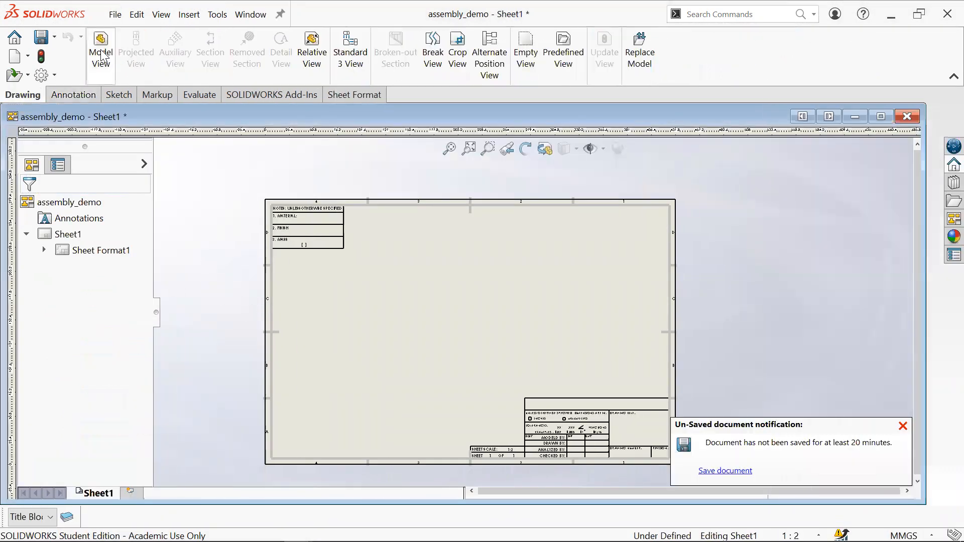
{"action": "left_click", "coordinate": [100, 50]}
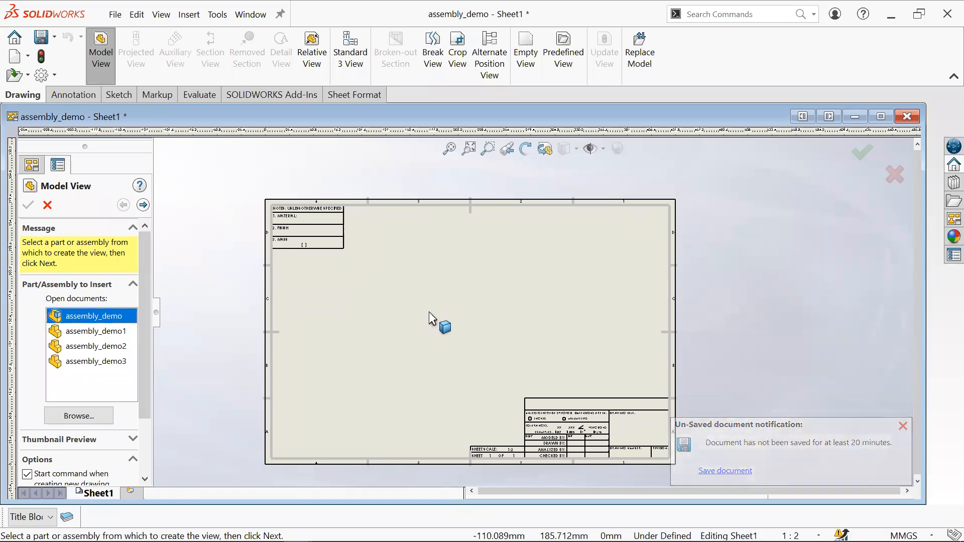
{"action": "double_click", "coordinate": [89, 317]}
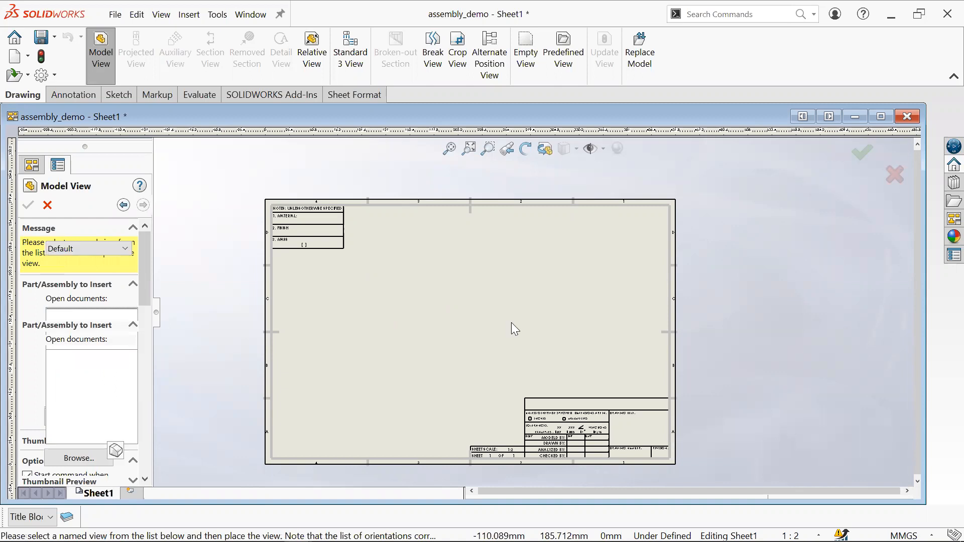
{"action": "left_click", "coordinate": [511, 300]}
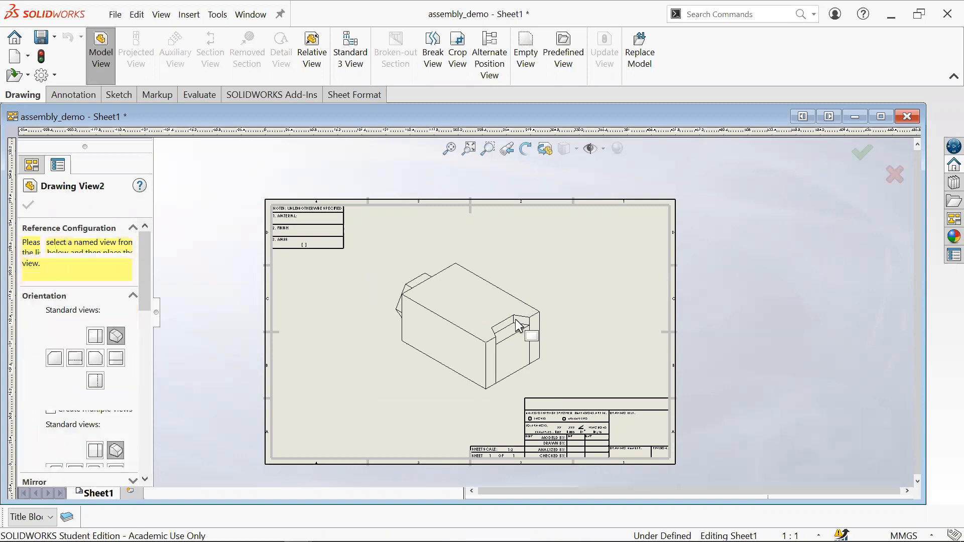
{"action": "scroll", "coordinate": [512, 323], "scroll_direction": "down", "scroll_amount": 2}
{"action": "mouse_move", "coordinate": [427, 311]}
{"action": "left_mouse_down"}
{"action": "mouse_move", "coordinate": [596, 265]}
{"action": "mouse_move", "coordinate": [612, 249]}
{"action": "mouse_move", "coordinate": [557, 264]}
{"action": "mouse_move", "coordinate": [658, 254]}
{"action": "mouse_move", "coordinate": [666, 237]}
{"action": "left_mouse_up"}
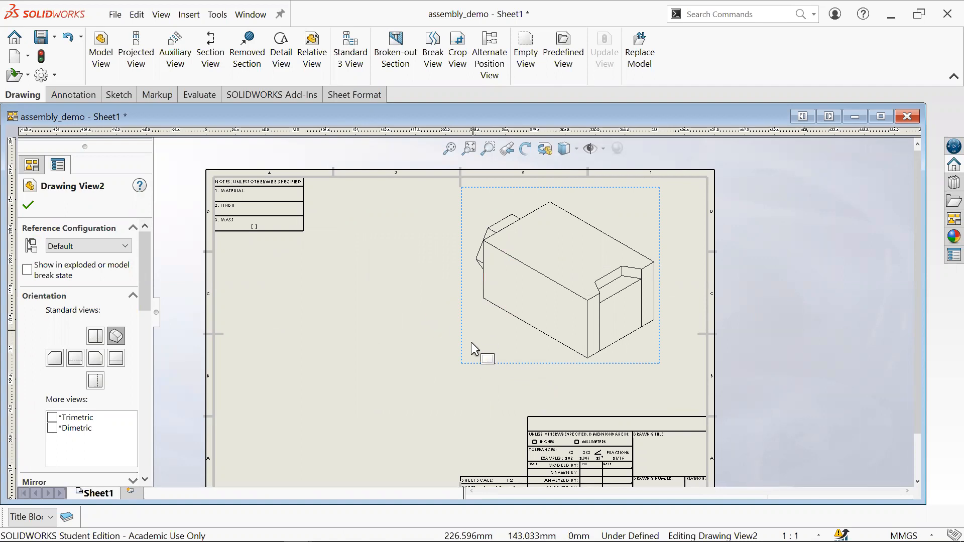
Delete the isometric assembly view from Sheet1.
{"action": "left_click", "coordinate": [492, 362]}
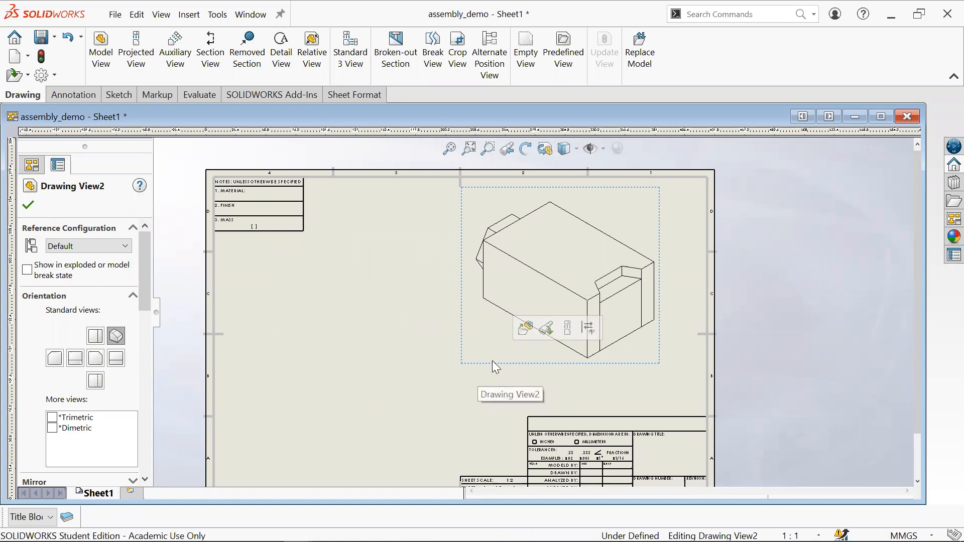
{"action": "key", "text": "Delete"}
{"action": "left_click", "coordinate": [565, 225]}
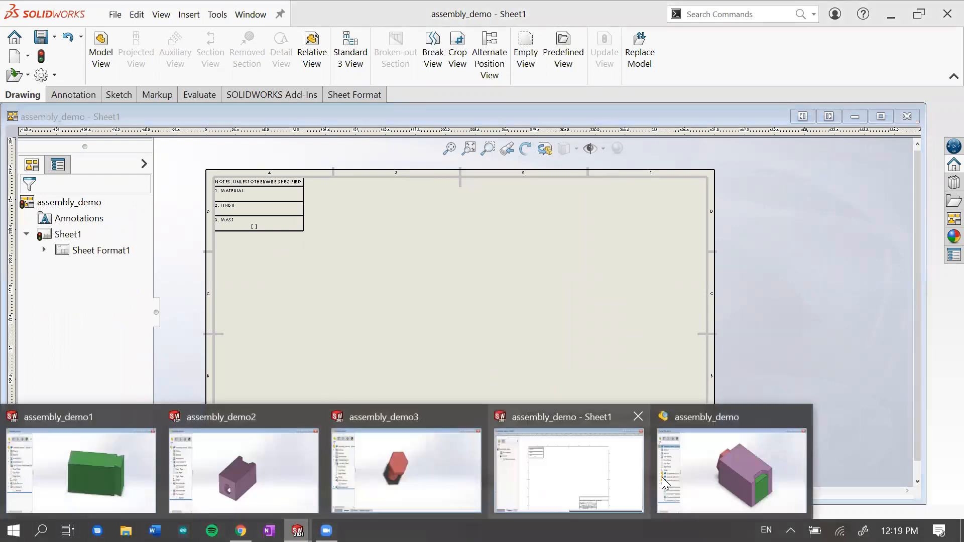
Return to the assembly, float the fixed component assembly_demo1, and shift the mated parts together by assembly_demo2's long side face.
{"action": "left_click", "coordinate": [706, 476]}
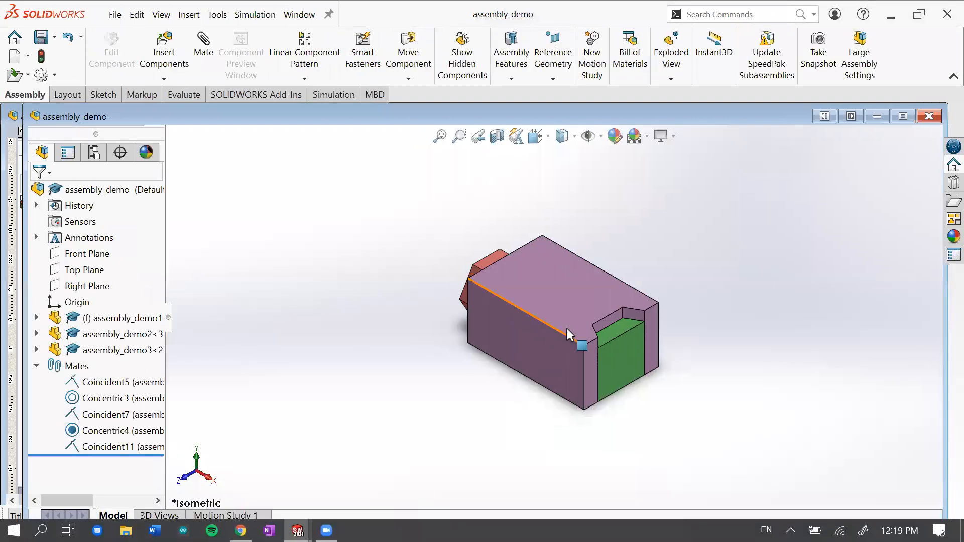
{"action": "left_click", "coordinate": [120, 318]}
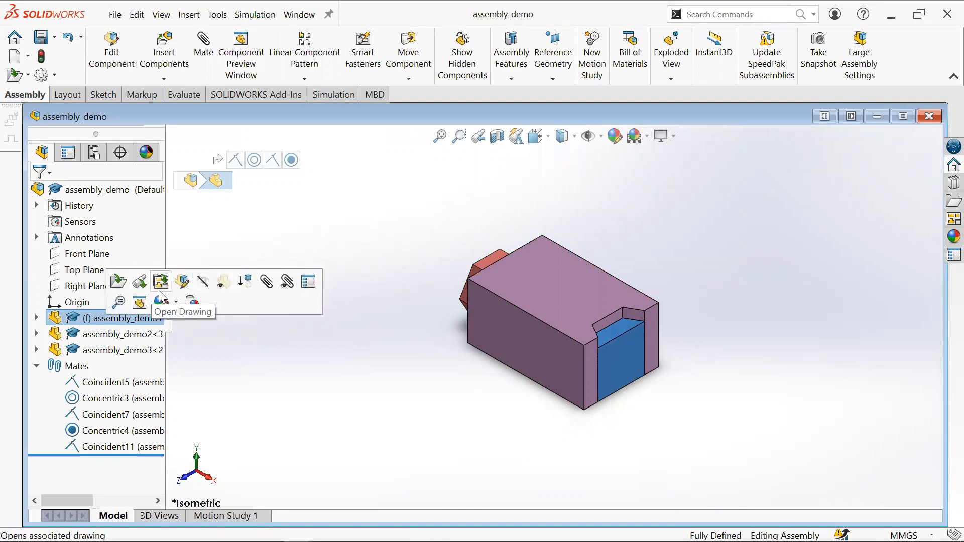
{"action": "right_click", "coordinate": [135, 317]}
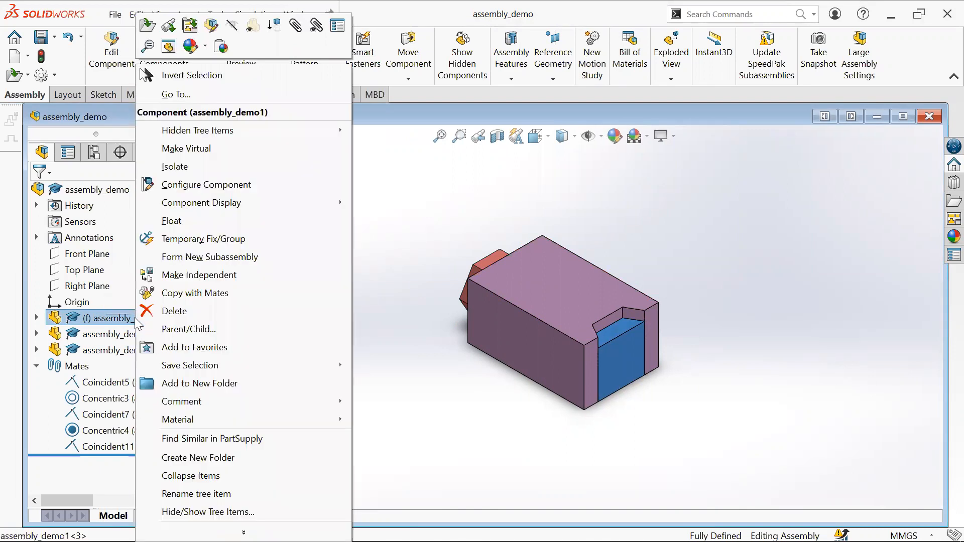
{"action": "left_click", "coordinate": [201, 229]}
{"action": "left_click_drag", "start_coordinate": [541, 323], "coordinate": [481, 363]}
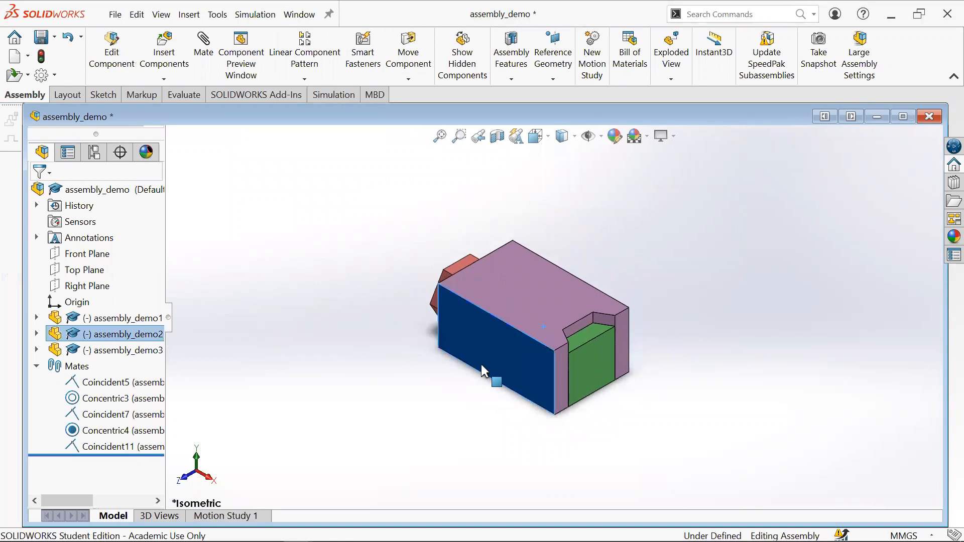
Rotate the assembly's components 90° about the Y axis with Rotate Component, using the By Delta XYZ option, and accept the rotation.
{"action": "left_click", "coordinate": [590, 353]}
{"action": "left_click_drag", "start_coordinate": [585, 354], "coordinate": [509, 264]}
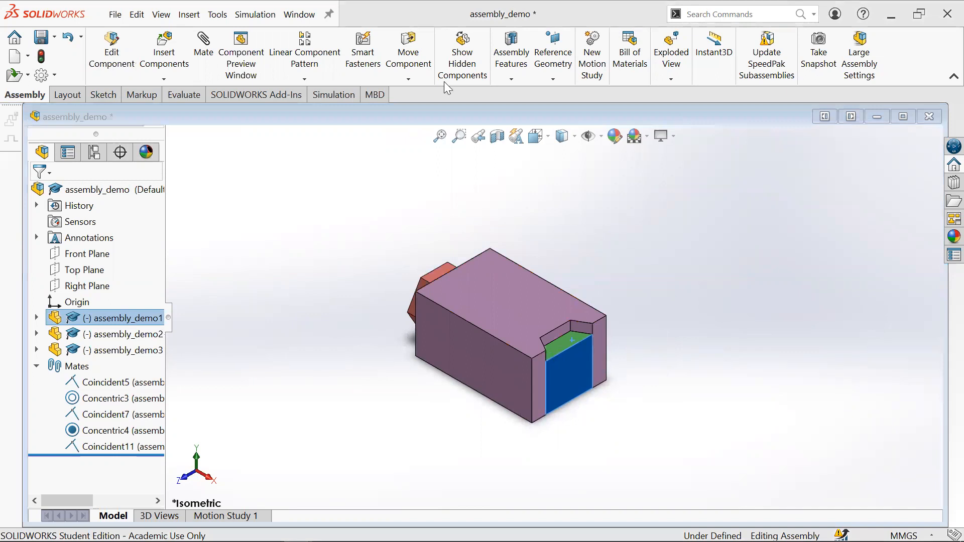
{"action": "left_click", "coordinate": [413, 76]}
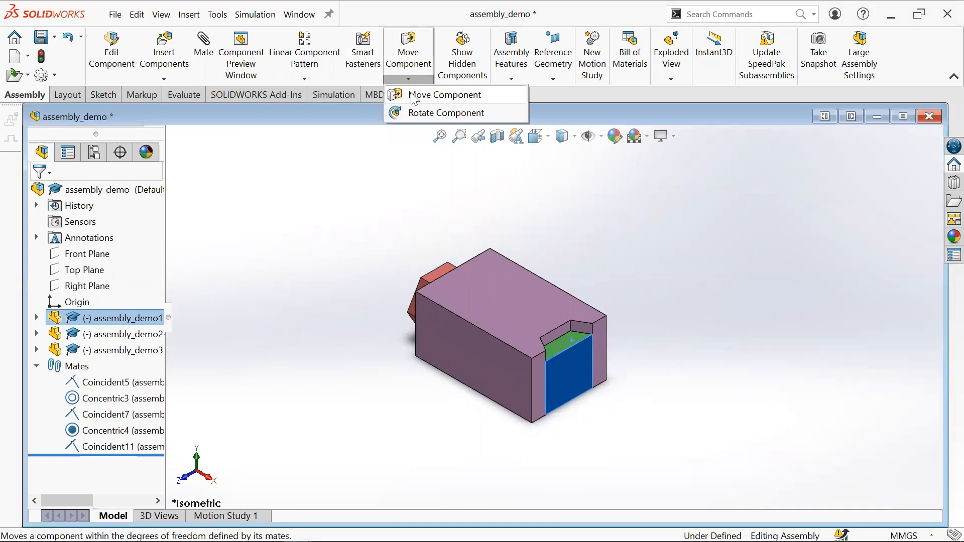
{"action": "left_click", "coordinate": [431, 112]}
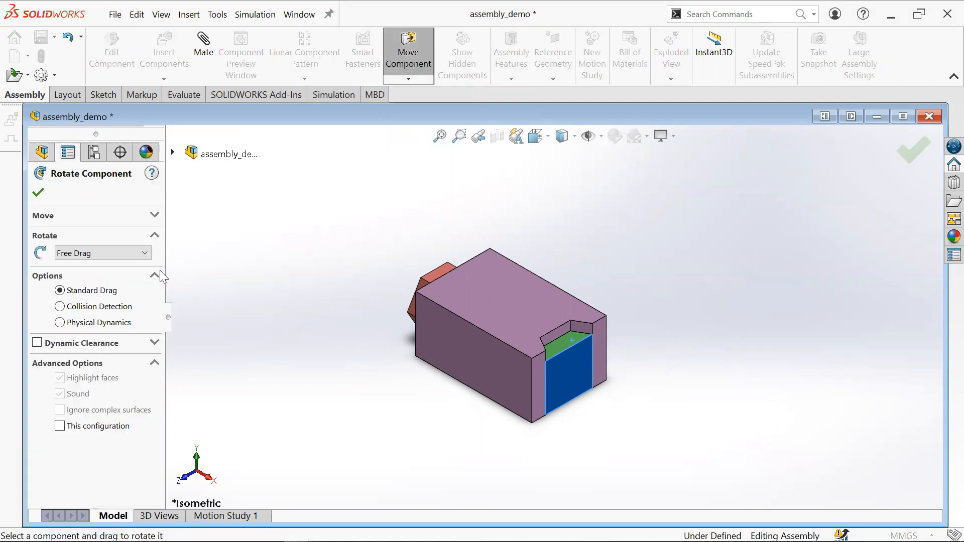
{"action": "left_click", "coordinate": [144, 253]}
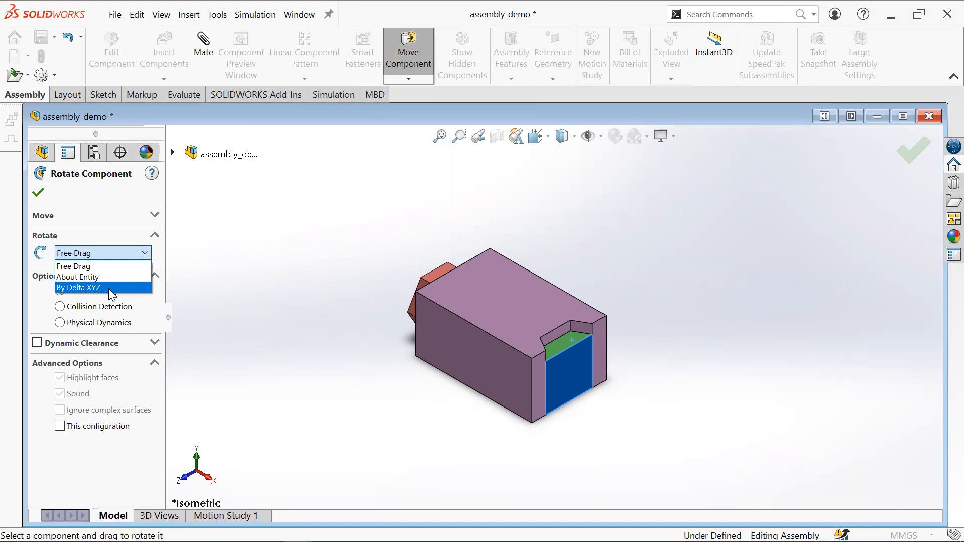
{"action": "left_click", "coordinate": [111, 287]}
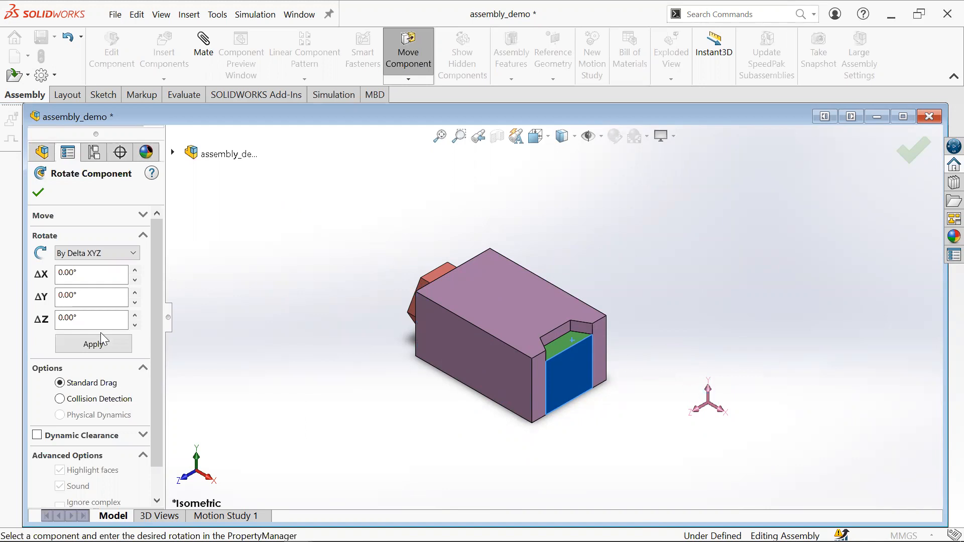
{"action": "left_click_drag", "start_coordinate": [103, 297], "coordinate": [62, 300]}
{"action": "left_click", "coordinate": [274, 312]}
{"action": "left_click", "coordinate": [62, 299]}
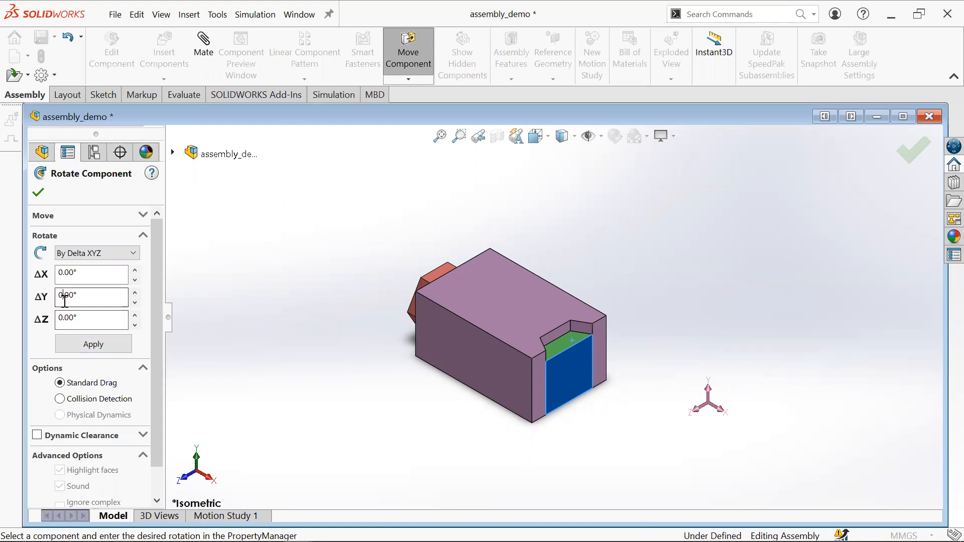
{"action": "left_click", "coordinate": [78, 345]}
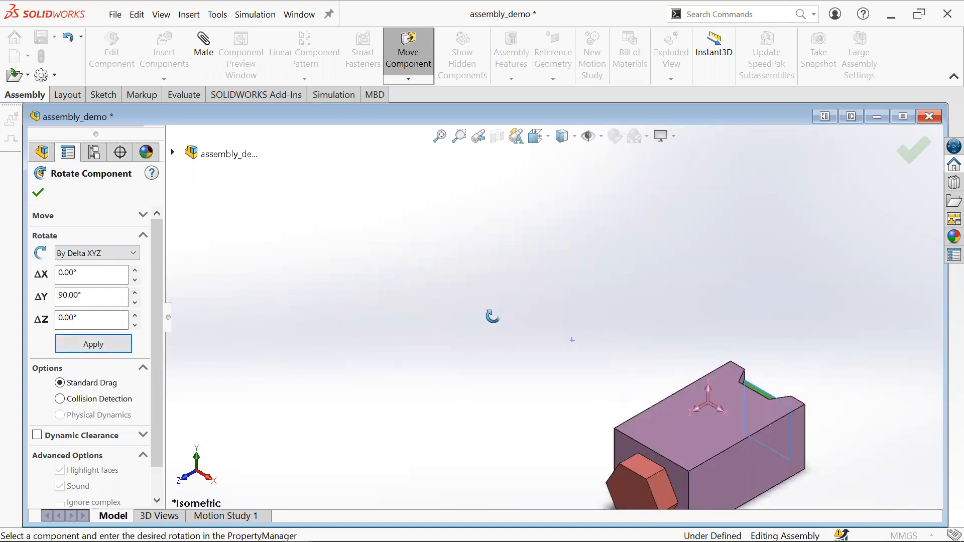
{"action": "left_click_drag", "start_coordinate": [711, 470], "coordinate": [688, 428]}
{"action": "middle_click_drag", "start_coordinate": [688, 428], "coordinate": [756, 447]}
{"action": "left_click", "coordinate": [40, 193]}
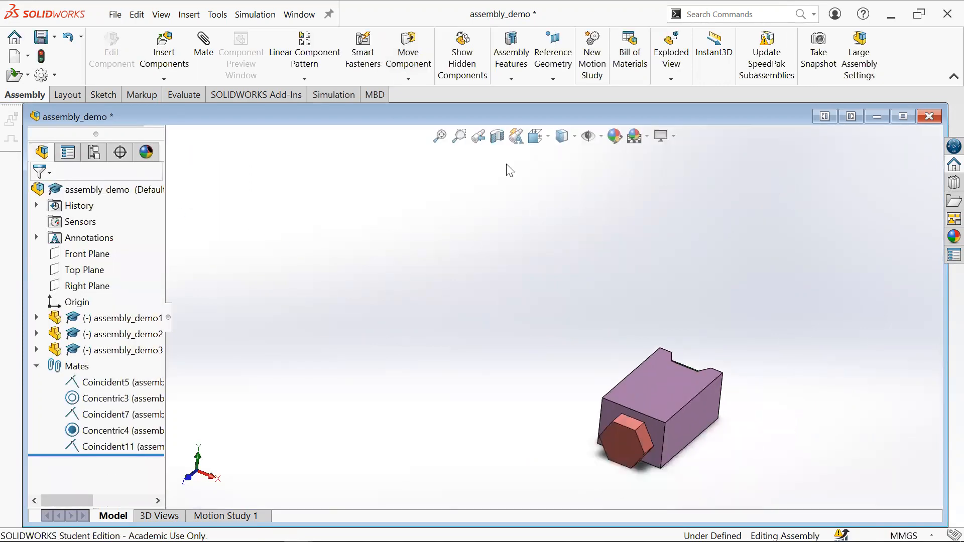
Fix the assembly_demo1 component in place and save the assembly.
{"action": "left_click", "coordinate": [530, 140]}
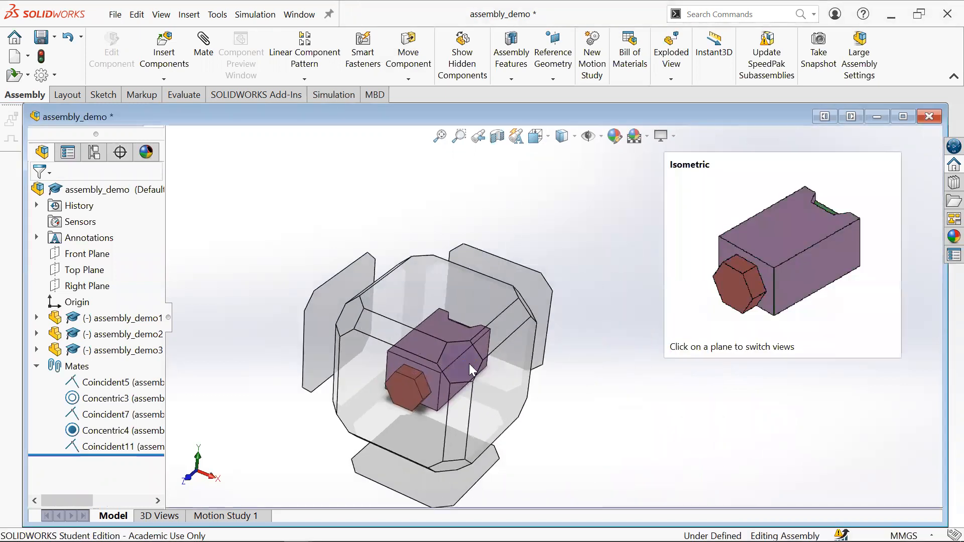
{"action": "left_click", "coordinate": [469, 367]}
{"action": "scroll", "coordinate": [549, 363], "scroll_direction": "up", "scroll_amount": 3}
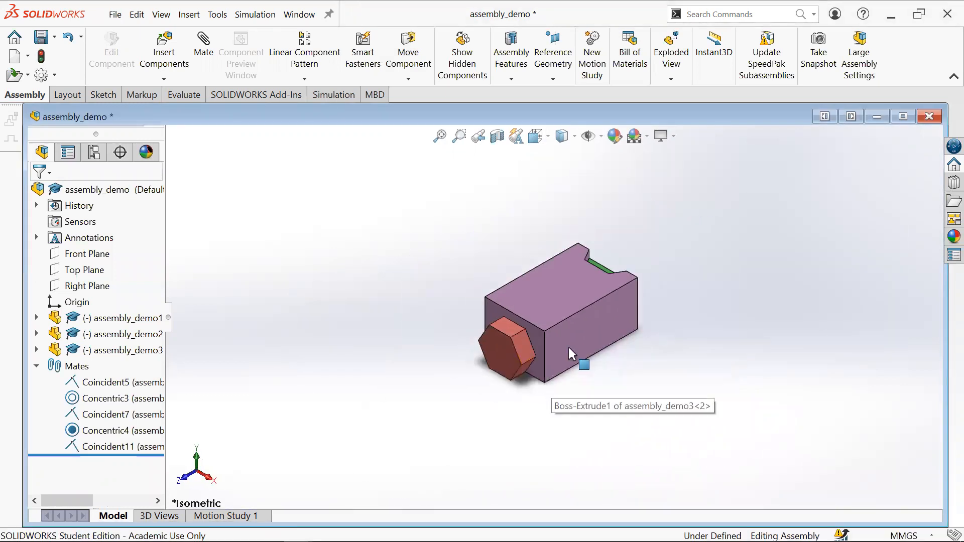
{"action": "middle_click_drag", "start_coordinate": [544, 402], "coordinate": [535, 328]}
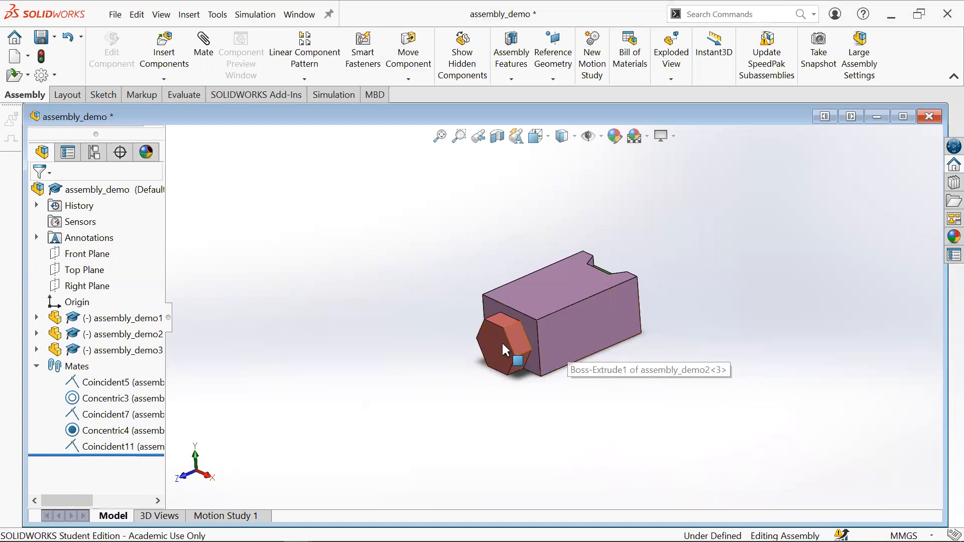
{"action": "left_click_drag", "start_coordinate": [602, 264], "coordinate": [573, 352]}
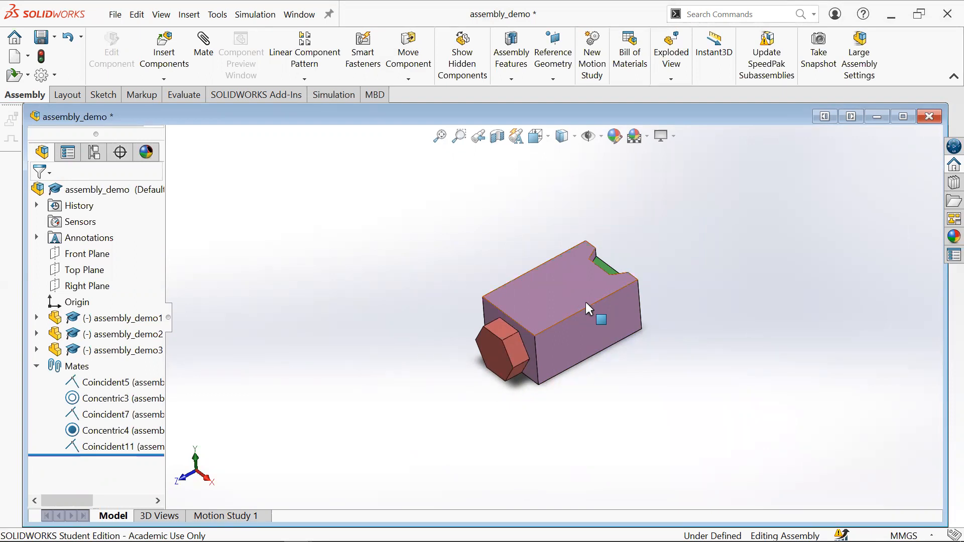
{"action": "left_click", "coordinate": [137, 321]}
{"action": "right_click", "coordinate": [136, 321]}
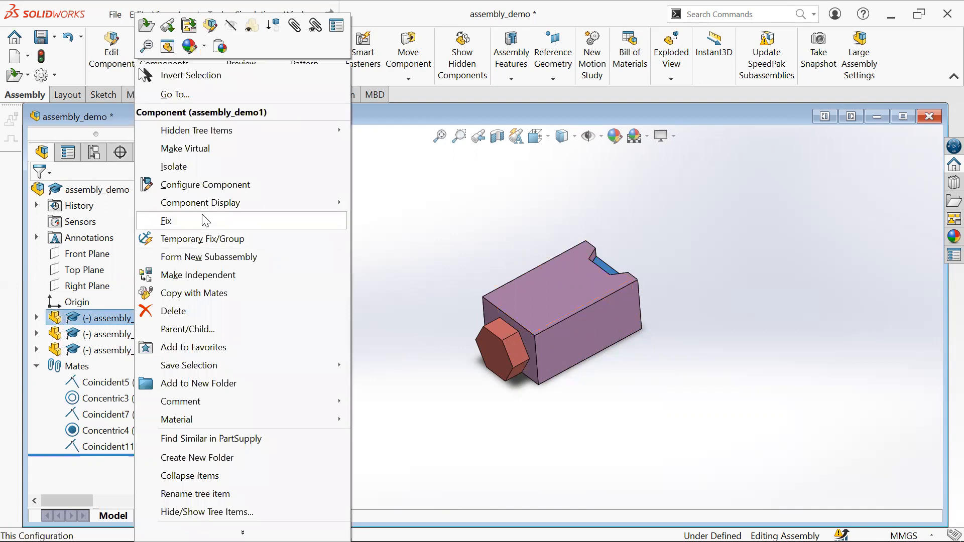
{"action": "left_click", "coordinate": [205, 221]}
{"action": "left_click_drag", "start_coordinate": [514, 382], "coordinate": [513, 329]}
{"action": "key", "text": "ctrl+s"}
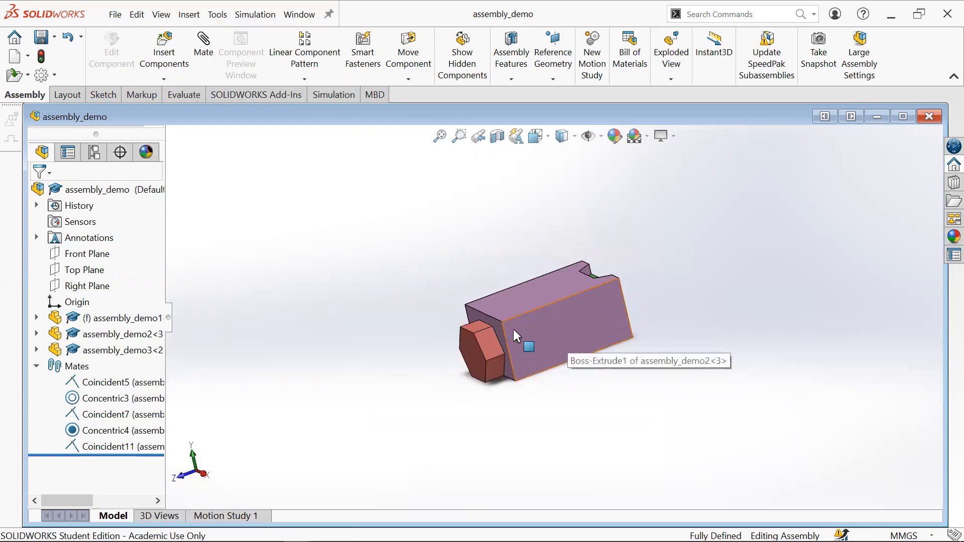
{"action": "middle_click_drag", "start_coordinate": [513, 330], "coordinate": [517, 386]}
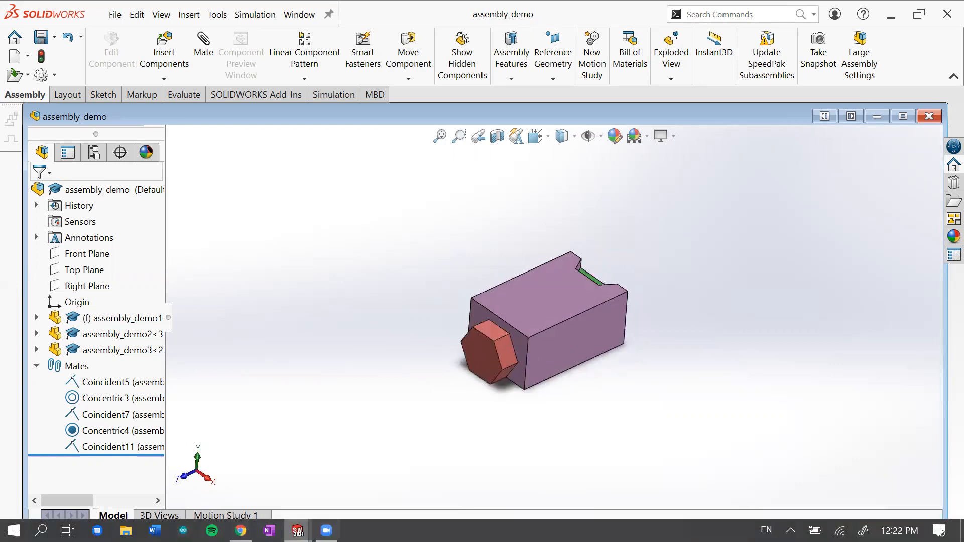
{"action": "left_click", "coordinate": [297, 531]}
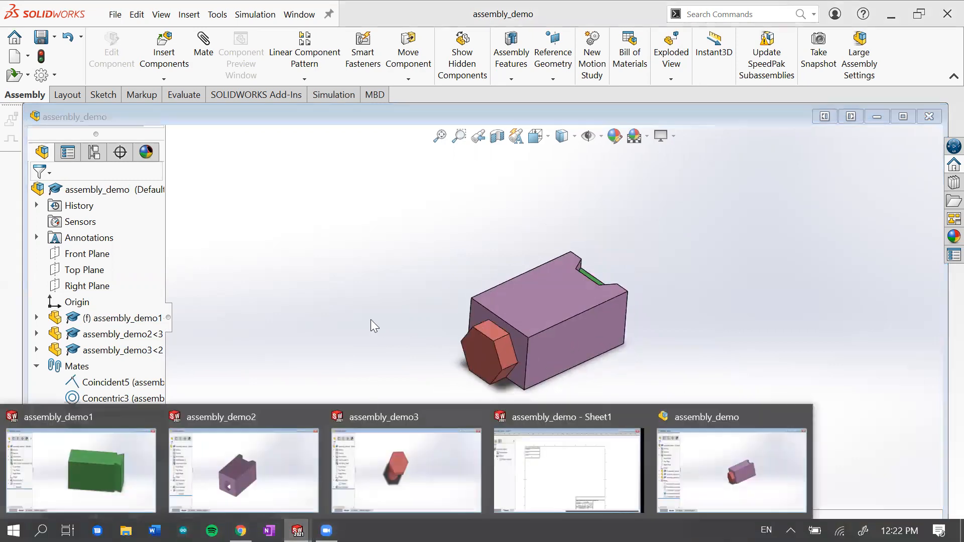
{"action": "left_click", "coordinate": [610, 108]}
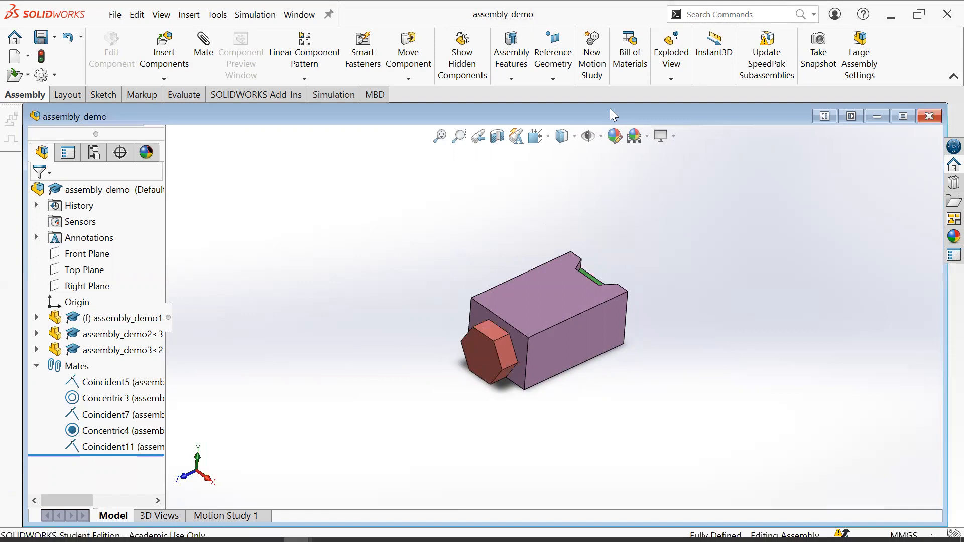
Create an exploded view and add a step moving the hex-head bolt about 120 mm out of the block along Z.
{"action": "left_click", "coordinate": [673, 59]}
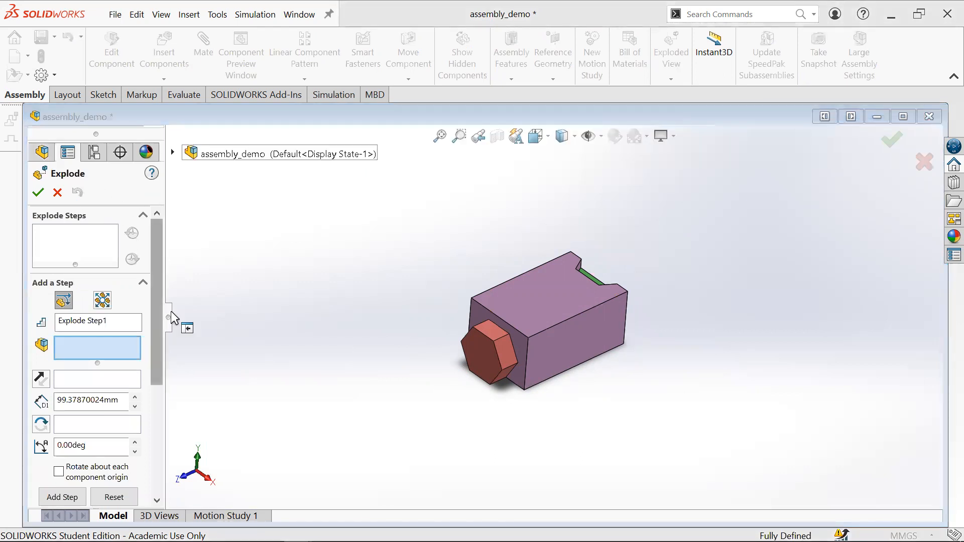
{"action": "left_click_drag", "start_coordinate": [171, 317], "coordinate": [193, 318]}
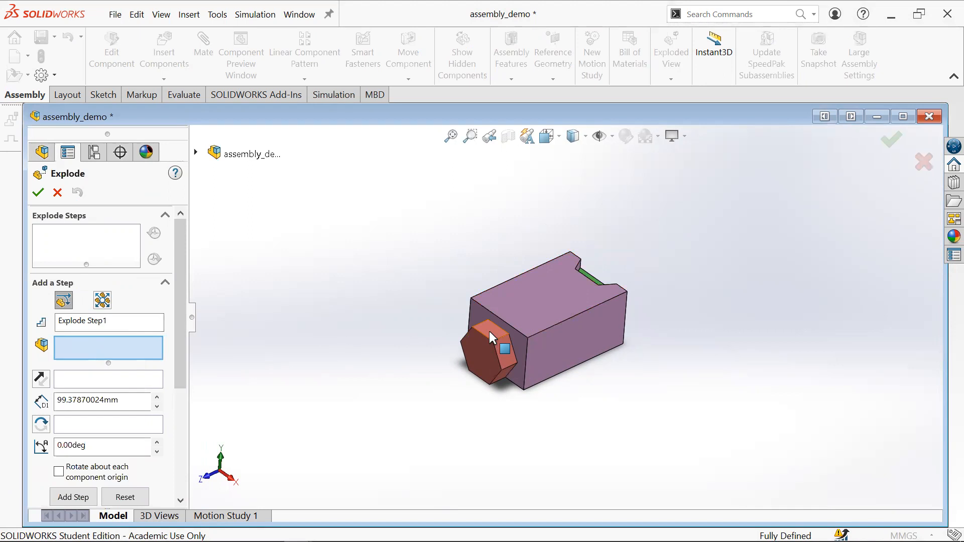
{"action": "middle_click_drag", "start_coordinate": [564, 387], "coordinate": [546, 324]}
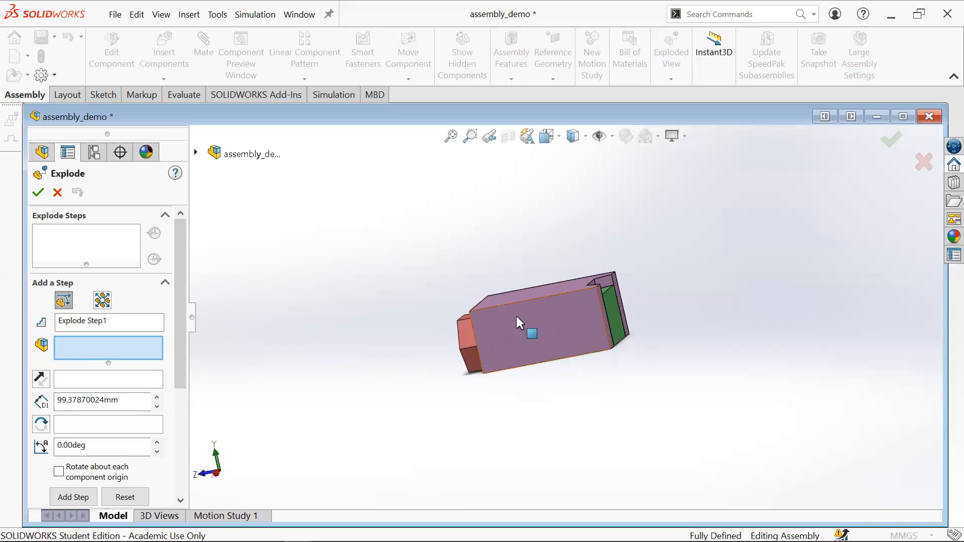
{"action": "middle_click_drag", "start_coordinate": [621, 300], "coordinate": [505, 324]}
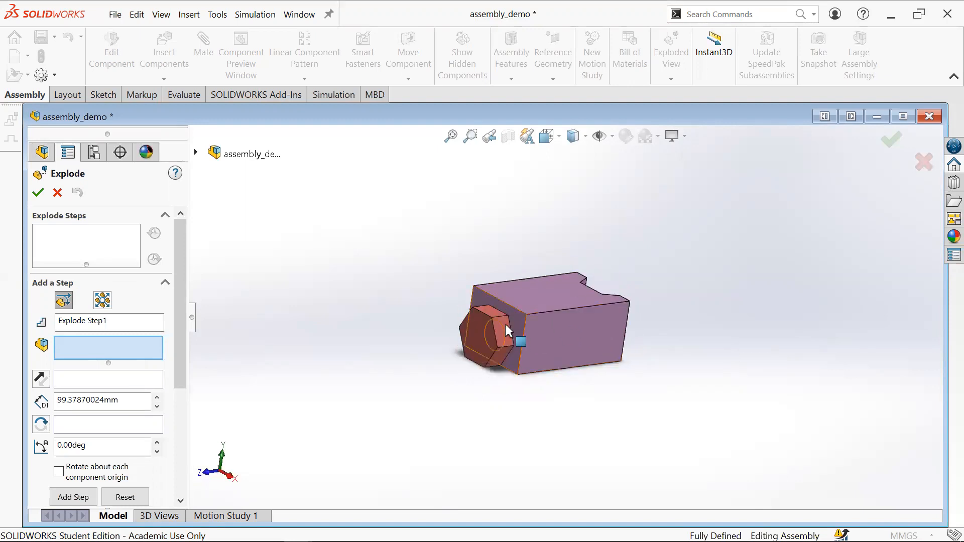
{"action": "left_click", "coordinate": [500, 336]}
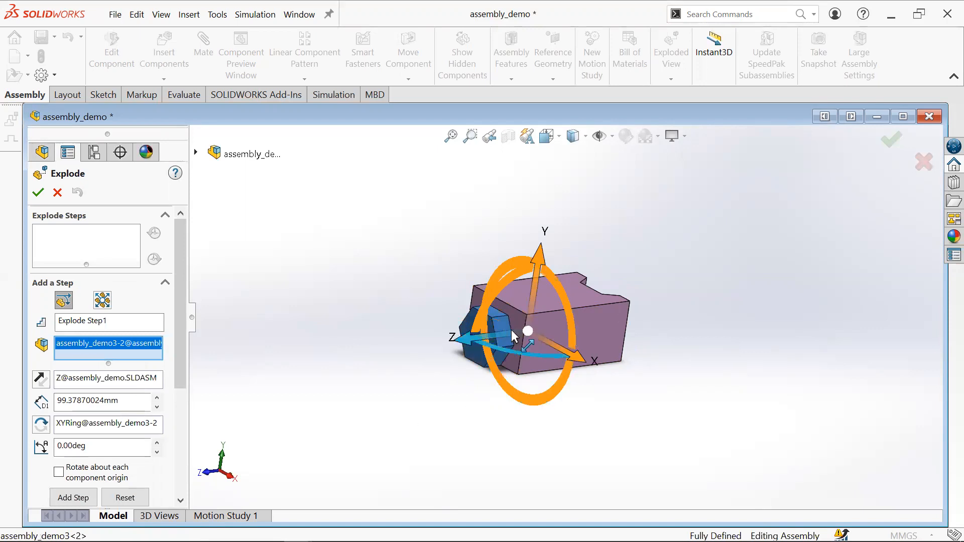
{"action": "left_click_drag", "start_coordinate": [509, 331], "coordinate": [403, 348]}
{"action": "mouse_move", "coordinate": [537, 376]}
{"action": "middle_mouse_down"}
{"action": "mouse_move", "coordinate": [465, 364]}
{"action": "mouse_move", "coordinate": [526, 365]}
{"action": "middle_mouse_up"}
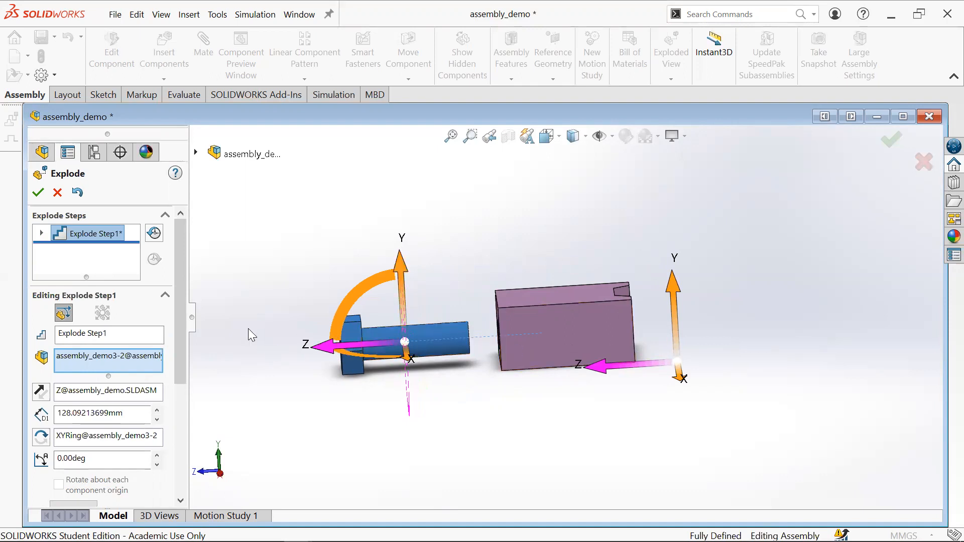
{"action": "left_click_drag", "start_coordinate": [355, 347], "coordinate": [400, 345]}
{"action": "middle_click_drag", "start_coordinate": [438, 391], "coordinate": [414, 349]}
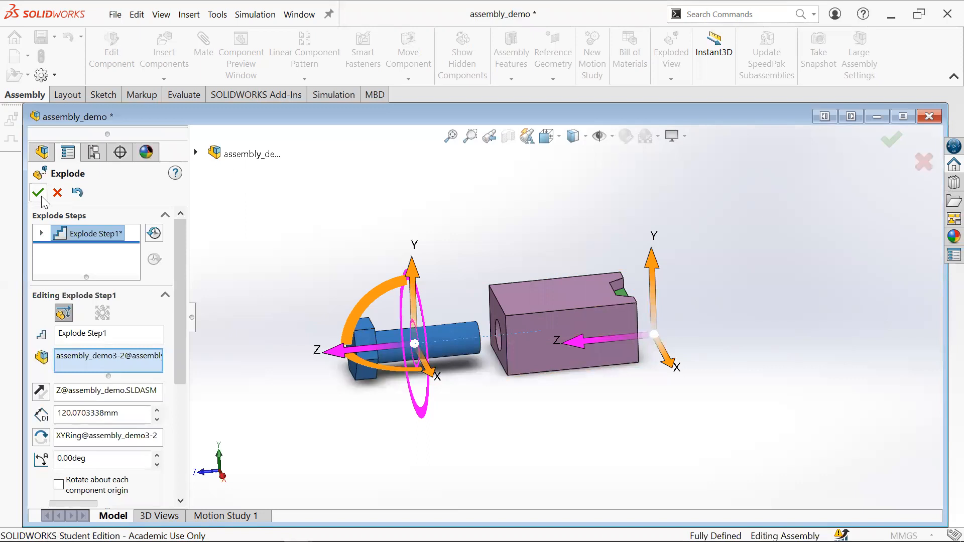
{"action": "left_click_drag", "start_coordinate": [185, 273], "coordinate": [210, 262]}
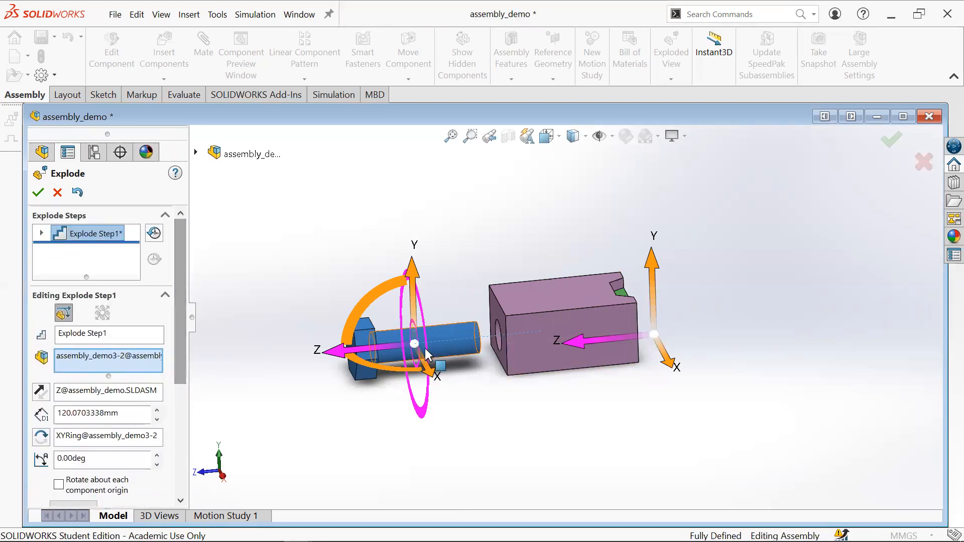
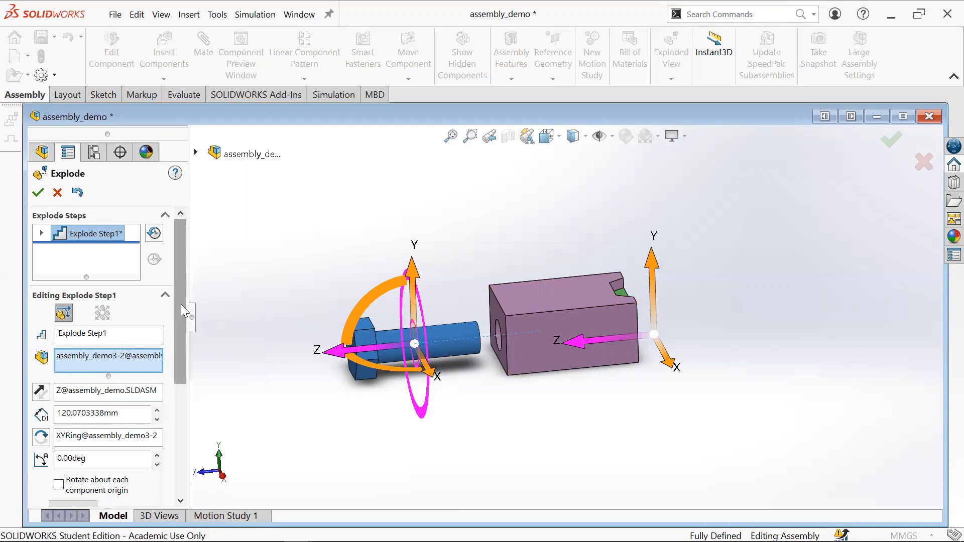
{"action": "left_click_drag", "start_coordinate": [181, 305], "coordinate": [180, 340]}
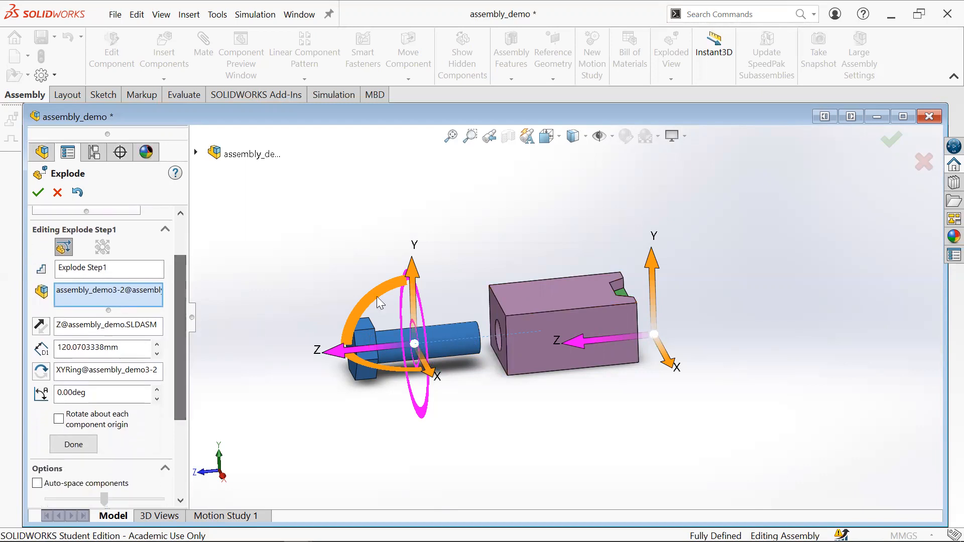
{"action": "left_click", "coordinate": [74, 445]}
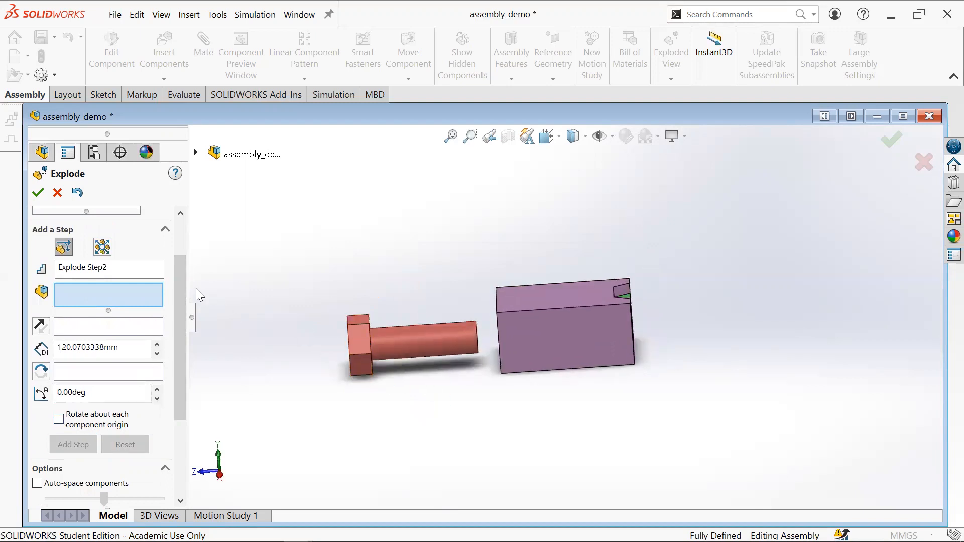
Add an explode step that moves the outer block about 89 mm upward along Y, off the inner block.
{"action": "left_click_drag", "start_coordinate": [179, 285], "coordinate": [181, 257]}
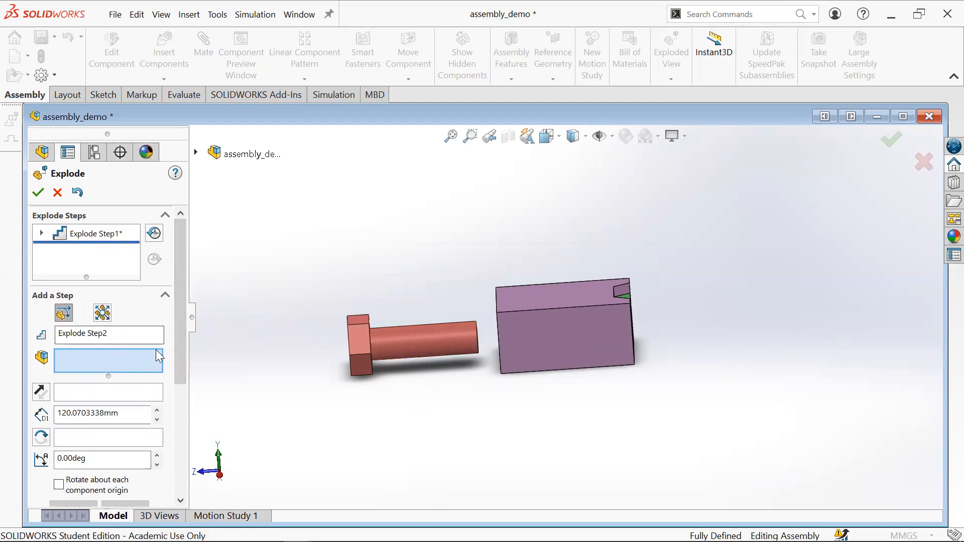
{"action": "left_click", "coordinate": [556, 317]}
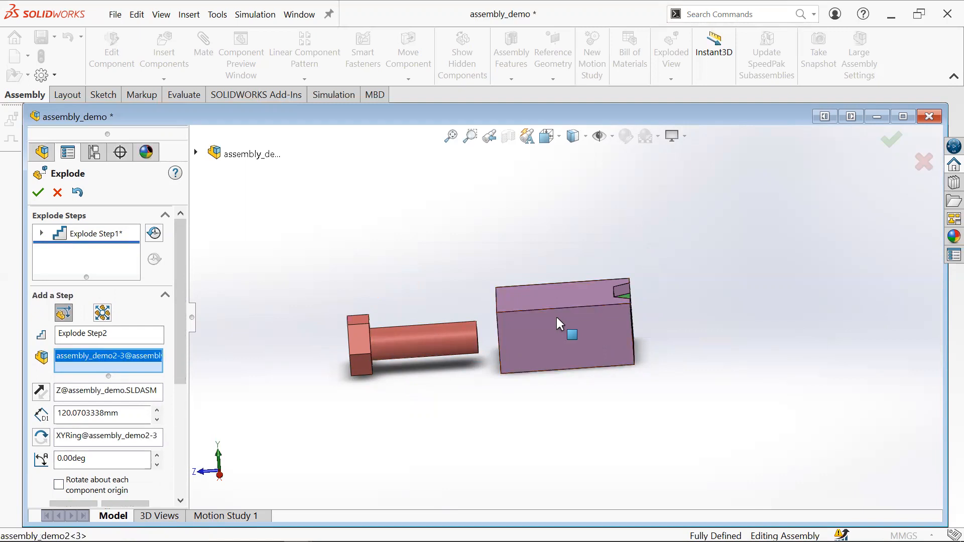
{"action": "left_click_drag", "start_coordinate": [561, 275], "coordinate": [562, 186]}
{"action": "left_click", "coordinate": [576, 203]}
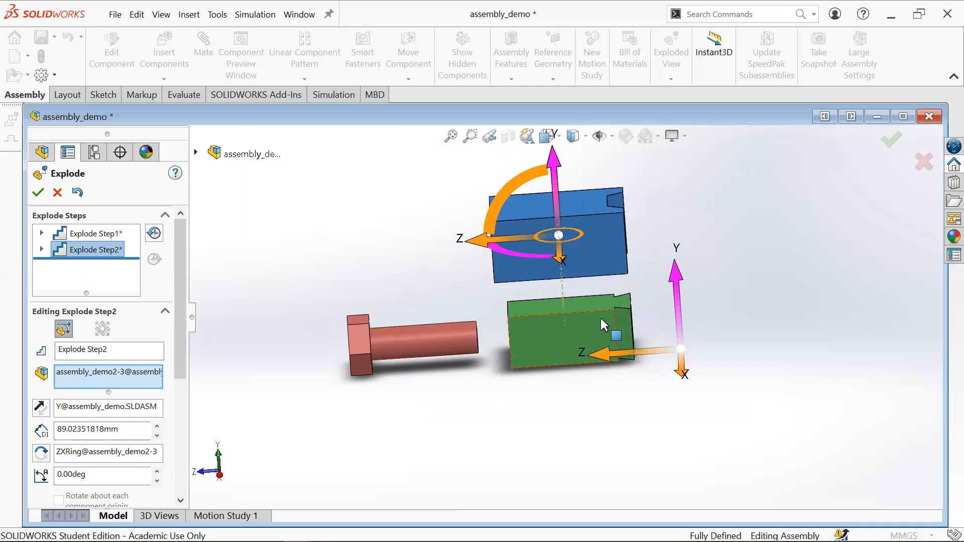
Raise the outer block to about 105 mm along Y in the same explode step and finish that step.
{"action": "middle_click_drag", "start_coordinate": [596, 318], "coordinate": [618, 320]}
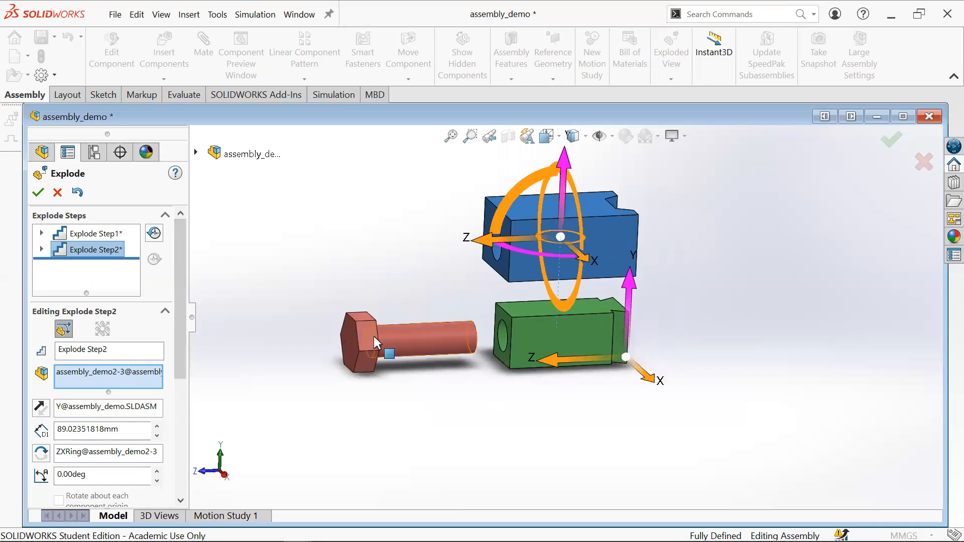
{"action": "middle_click_drag", "start_coordinate": [570, 336], "coordinate": [631, 397]}
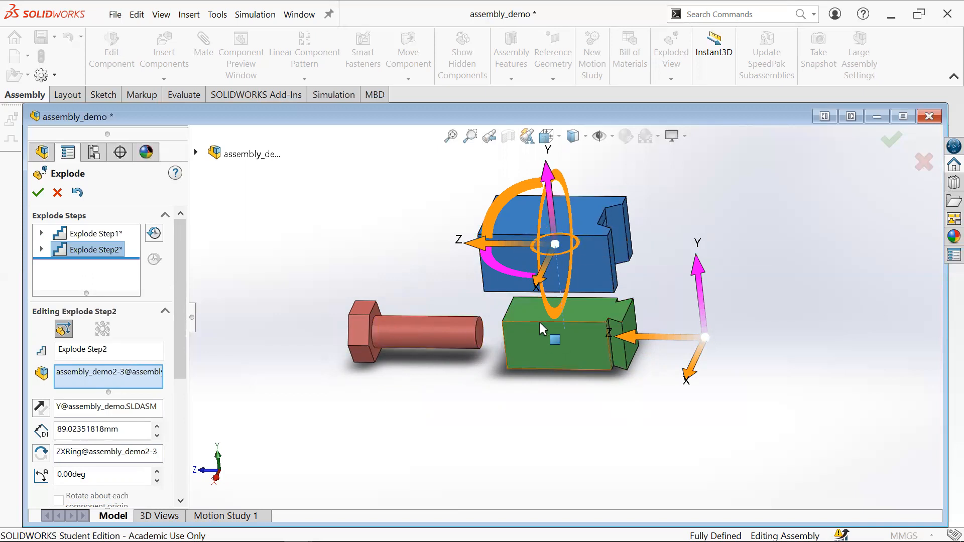
{"action": "middle_click_drag", "start_coordinate": [543, 327], "coordinate": [558, 317]}
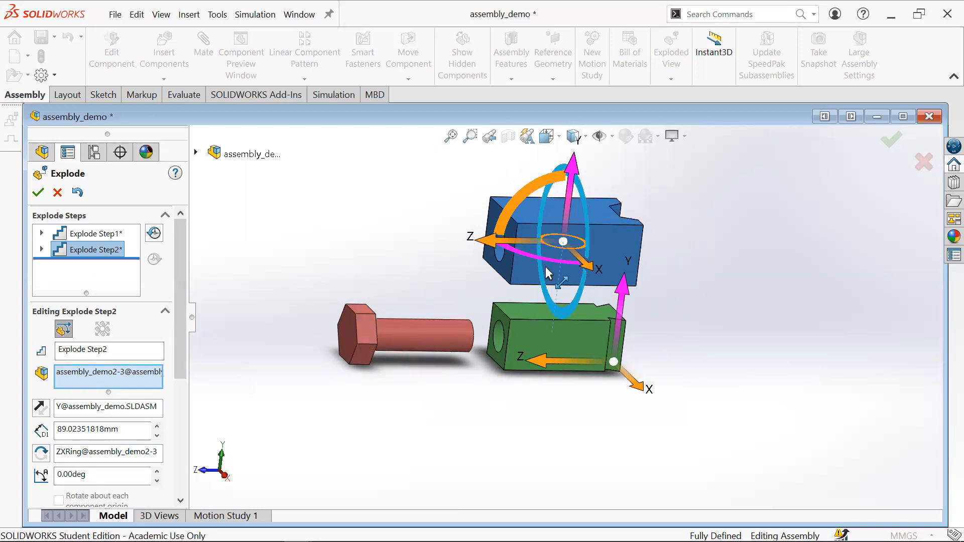
{"action": "middle_click_drag", "start_coordinate": [545, 267], "coordinate": [445, 317]}
{"action": "middle_click_drag", "start_coordinate": [575, 297], "coordinate": [564, 209]}
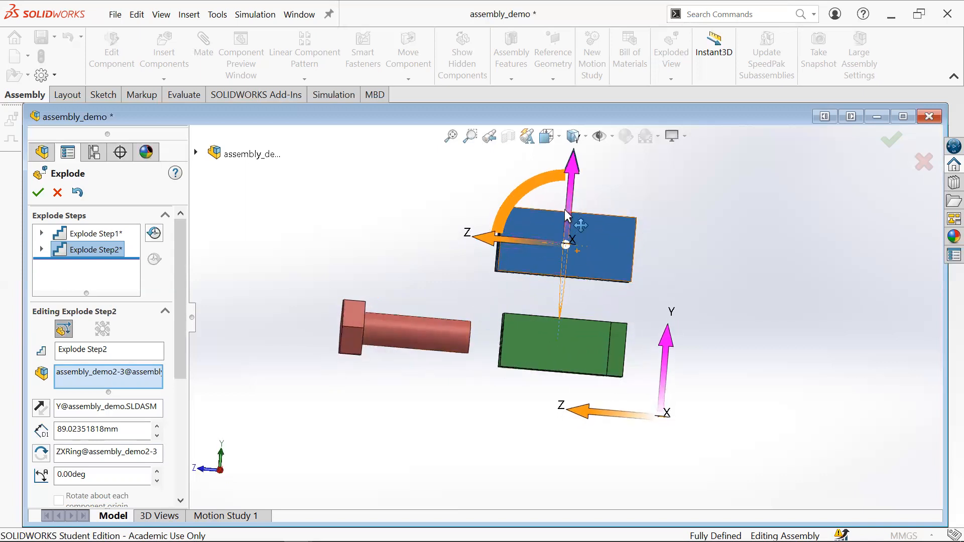
{"action": "mouse_move", "coordinate": [714, 316]}
{"action": "middle_mouse_down"}
{"action": "mouse_move", "coordinate": [714, 296]}
{"action": "mouse_move", "coordinate": [708, 325]}
{"action": "mouse_move", "coordinate": [698, 310]}
{"action": "middle_mouse_up"}
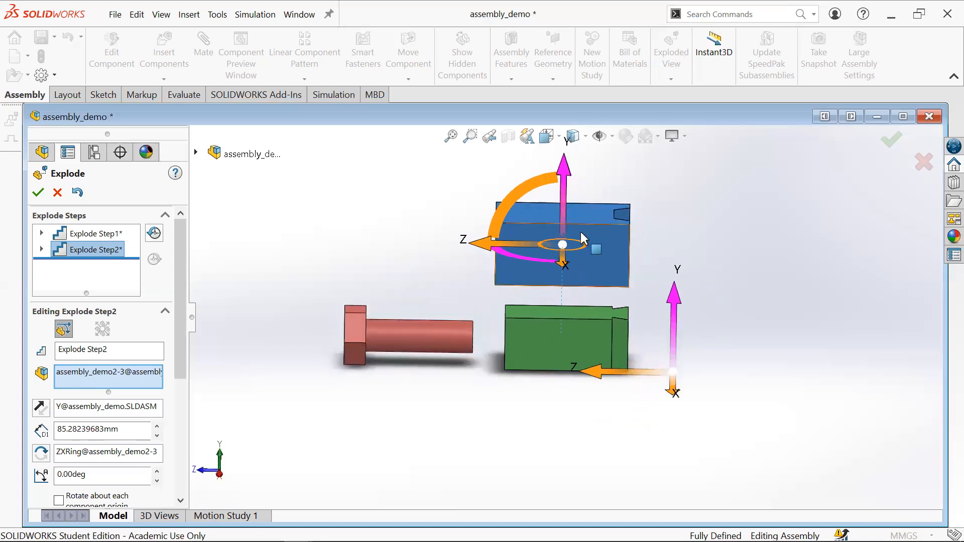
{"action": "left_click_drag", "start_coordinate": [567, 221], "coordinate": [570, 194]}
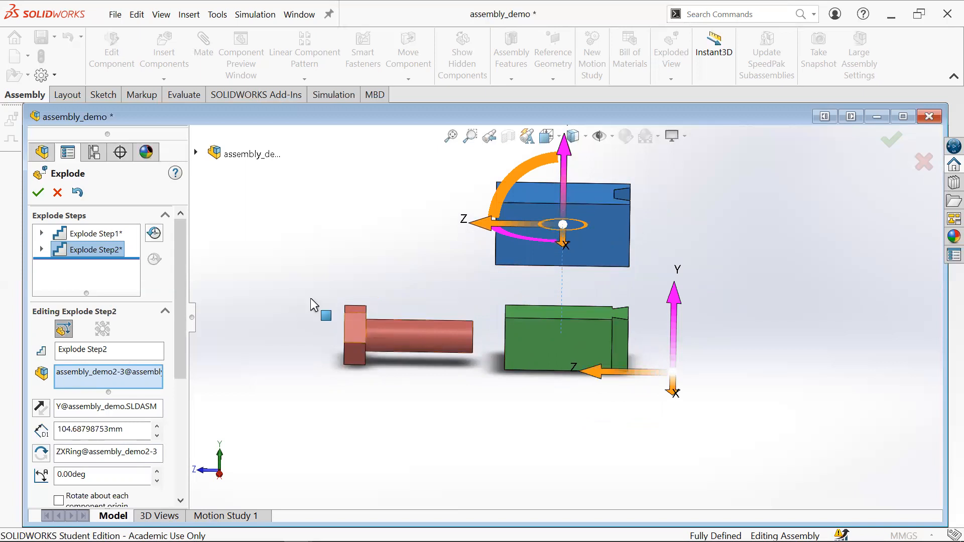
{"action": "scroll", "coordinate": [181, 346], "scroll_direction": "down", "scroll_amount": 5}
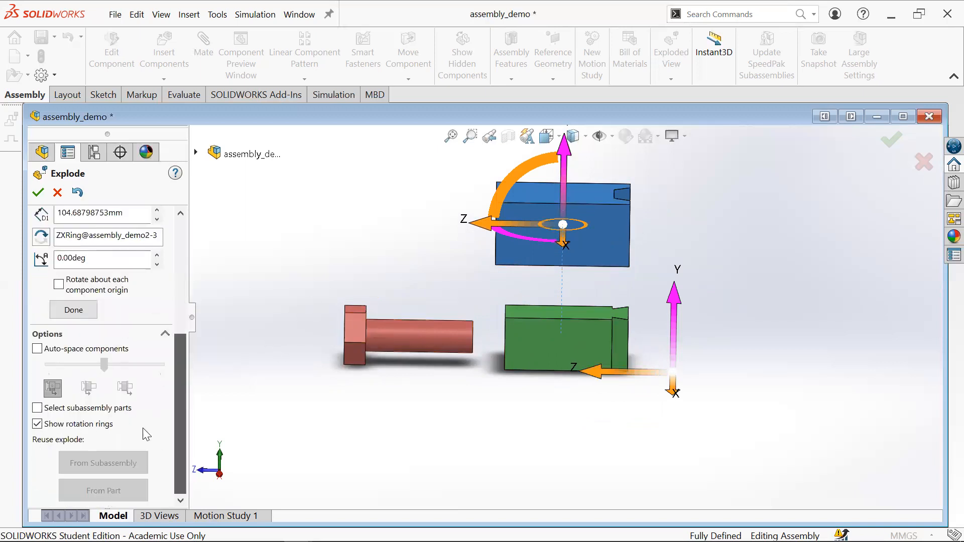
{"action": "left_click", "coordinate": [77, 317]}
Review the bolt and outer-block explode steps and accept the exploded view.
{"action": "middle_click_drag", "start_coordinate": [484, 359], "coordinate": [504, 366]}
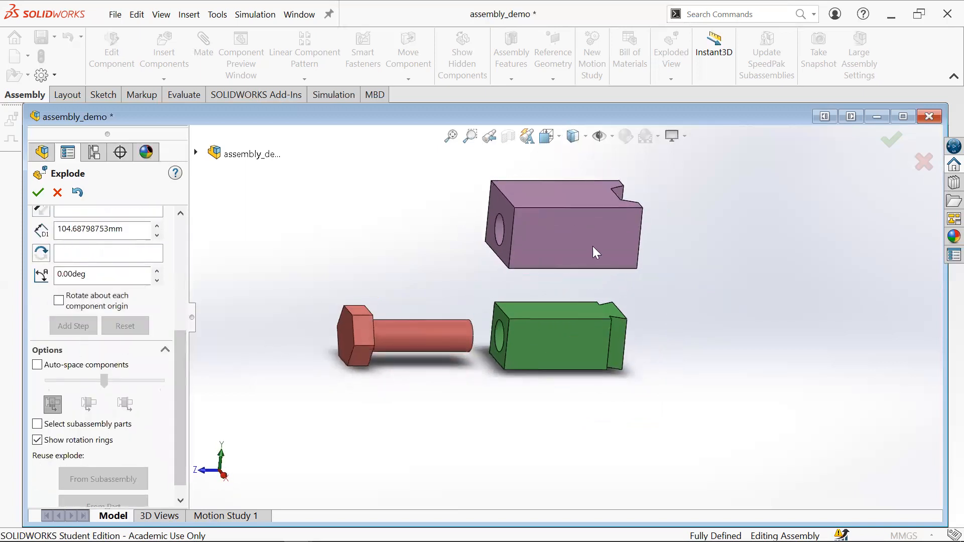
{"action": "middle_click_drag", "start_coordinate": [595, 252], "coordinate": [602, 195]}
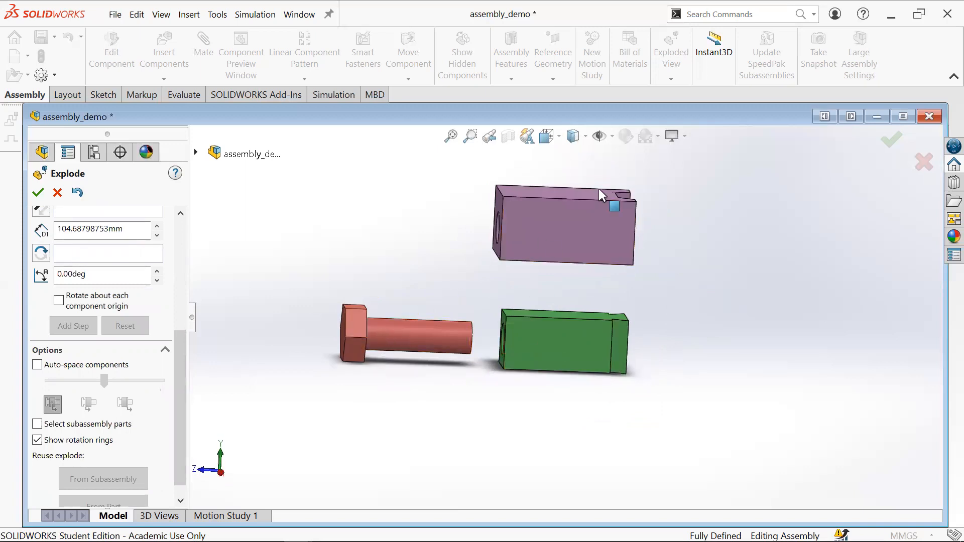
{"action": "middle_click_drag", "start_coordinate": [308, 297], "coordinate": [439, 269]}
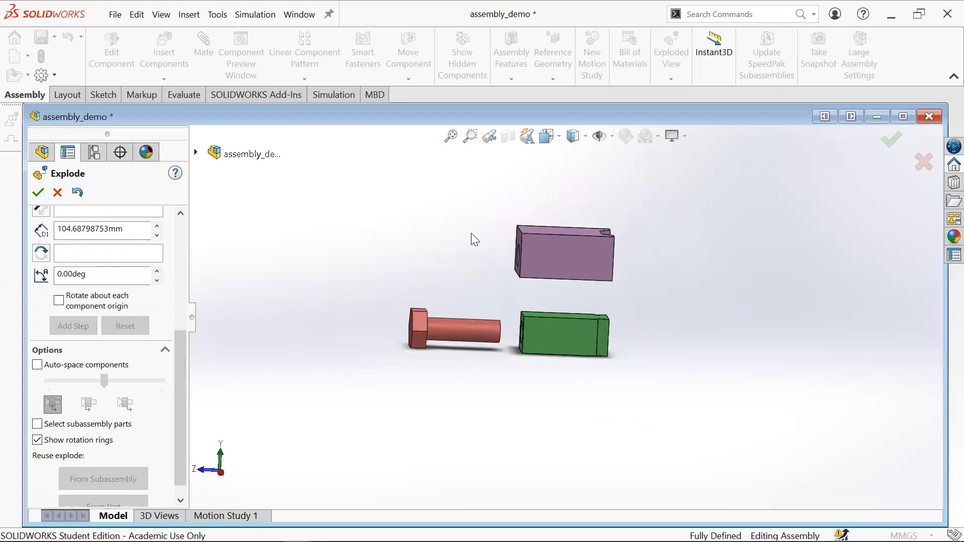
{"action": "left_click_drag", "start_coordinate": [178, 341], "coordinate": [175, 227]}
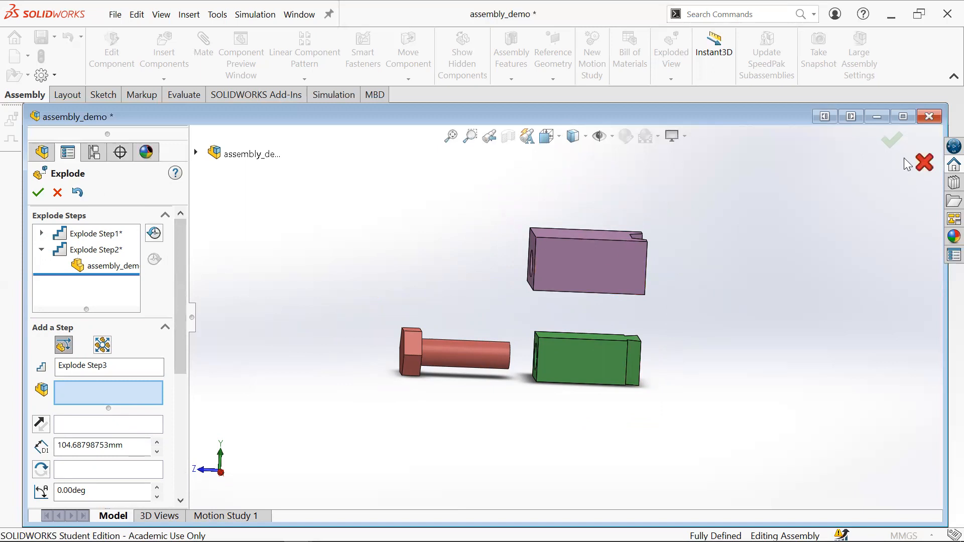
{"action": "left_click", "coordinate": [888, 142]}
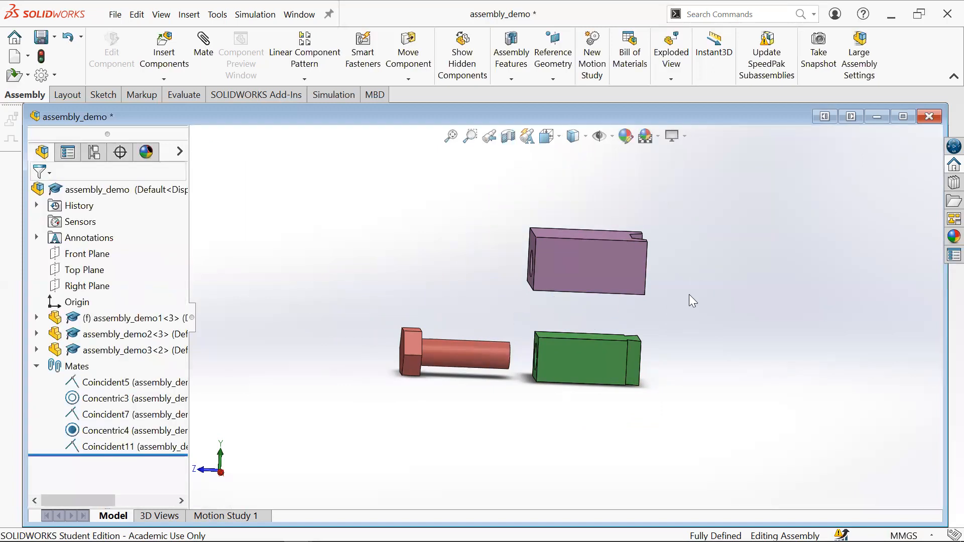
Orient the exploded assembly to the isometric view and save the assembly.
{"action": "middle_click_drag", "start_coordinate": [603, 309], "coordinate": [624, 326]}
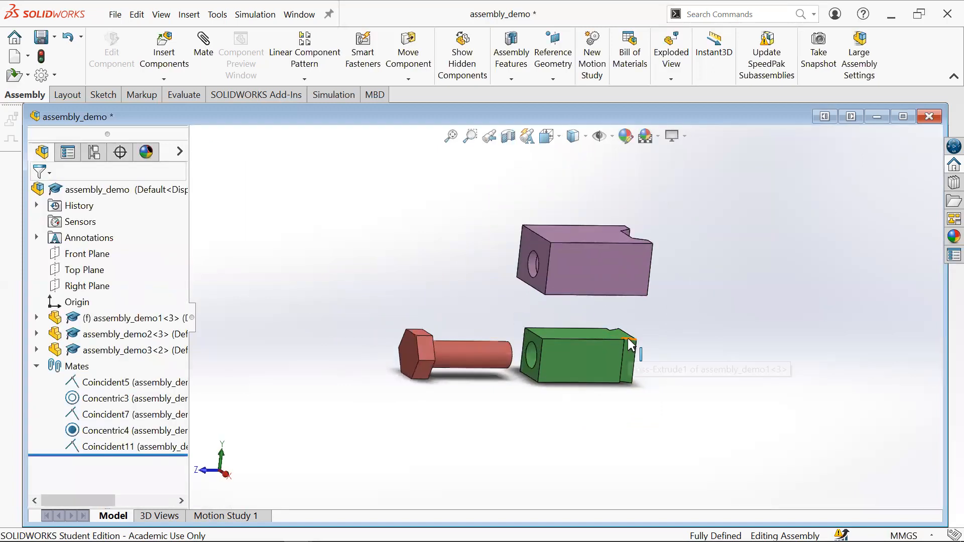
{"action": "key", "text": "ctrl+1"}
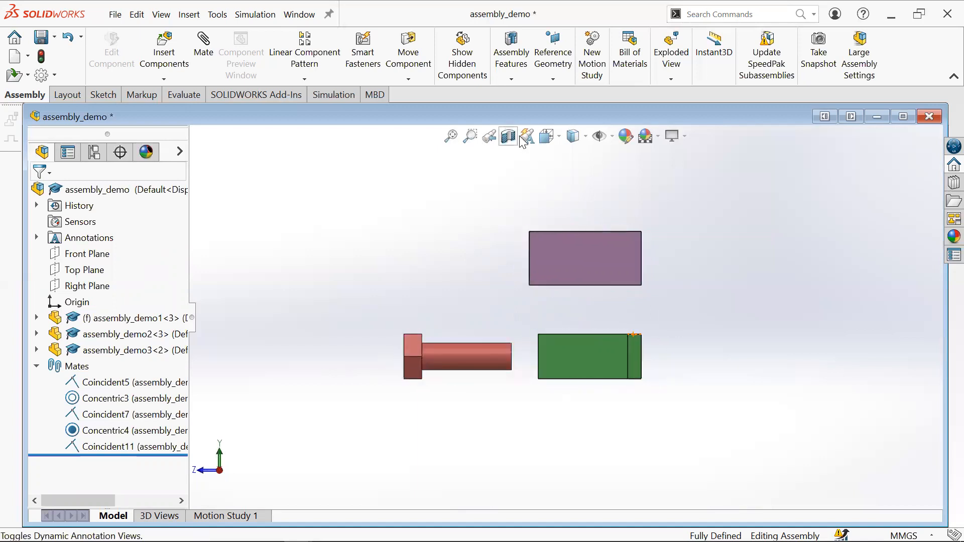
{"action": "left_click", "coordinate": [549, 135]}
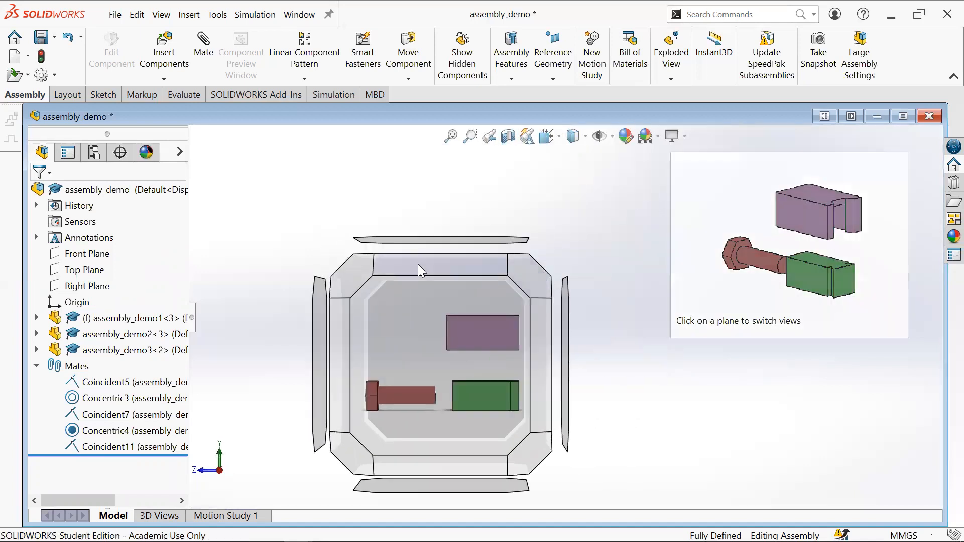
{"action": "left_click", "coordinate": [342, 277]}
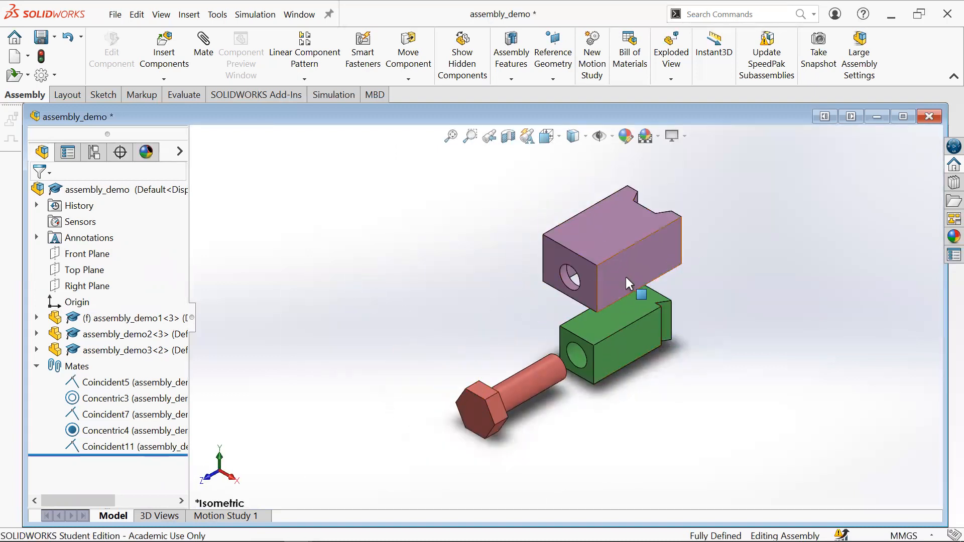
{"action": "key", "text": "ctrl+s"}
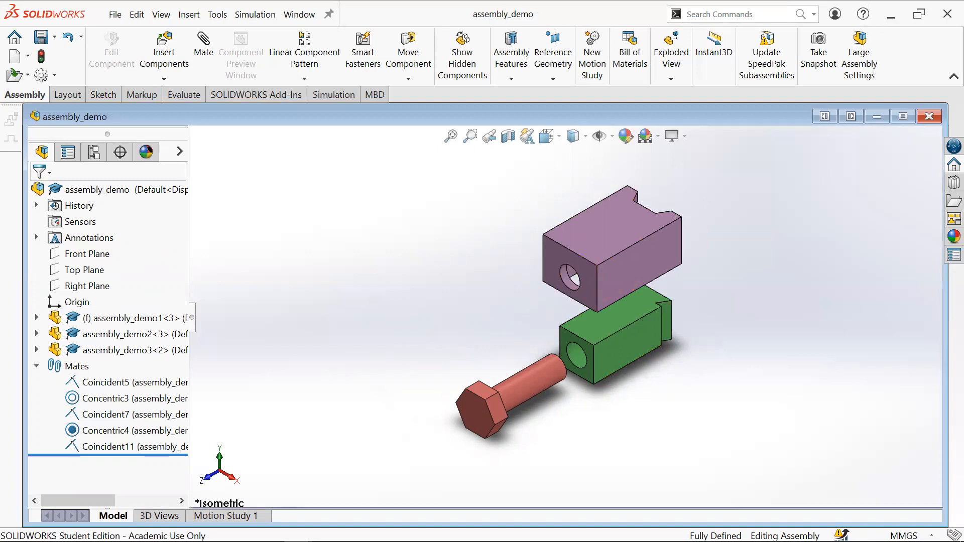
Switch to the assembly_demo drawing and place an isometric model view of assembly_demo near the middle of Sheet1.
{"action": "mouse_move", "coordinate": [326, 530]}
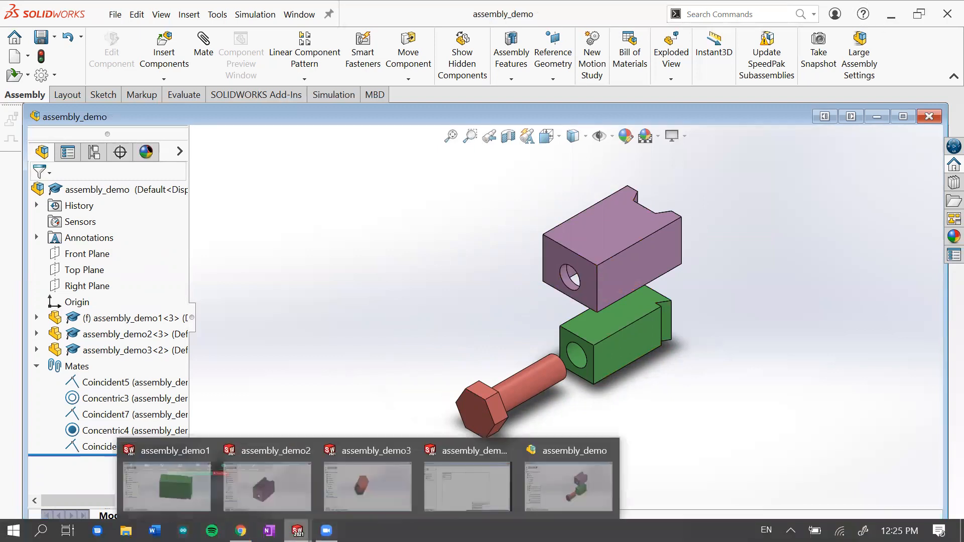
{"action": "left_click", "coordinate": [638, 449]}
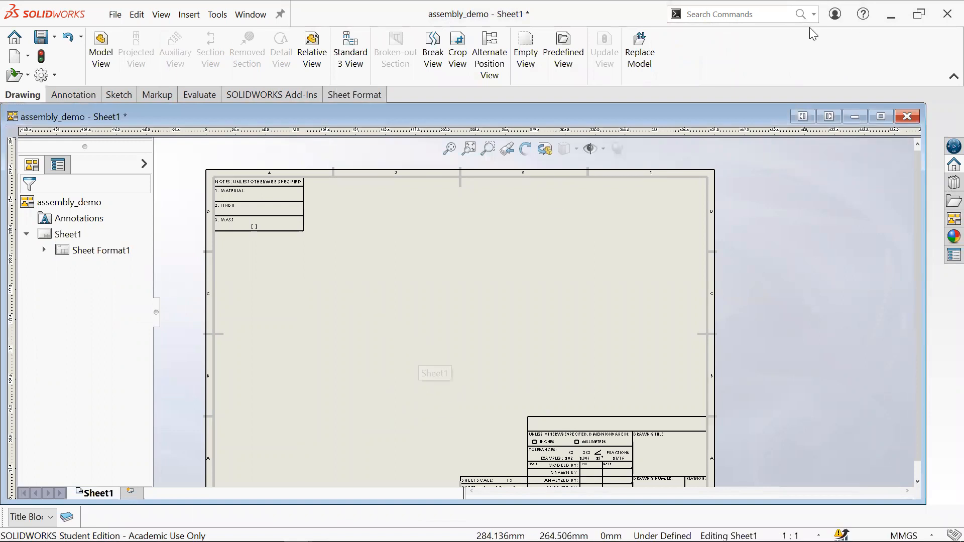
{"action": "left_click", "coordinate": [101, 59]}
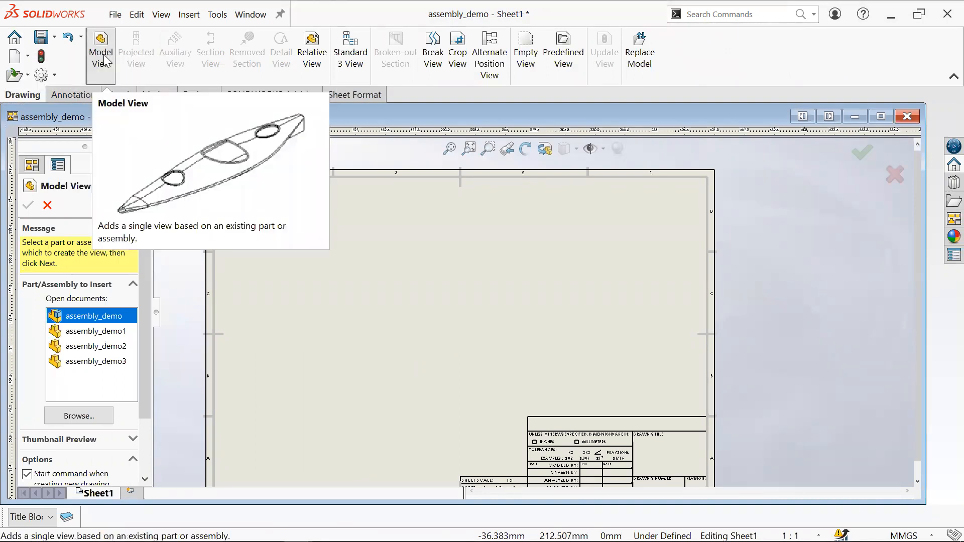
{"action": "double_click", "coordinate": [81, 317]}
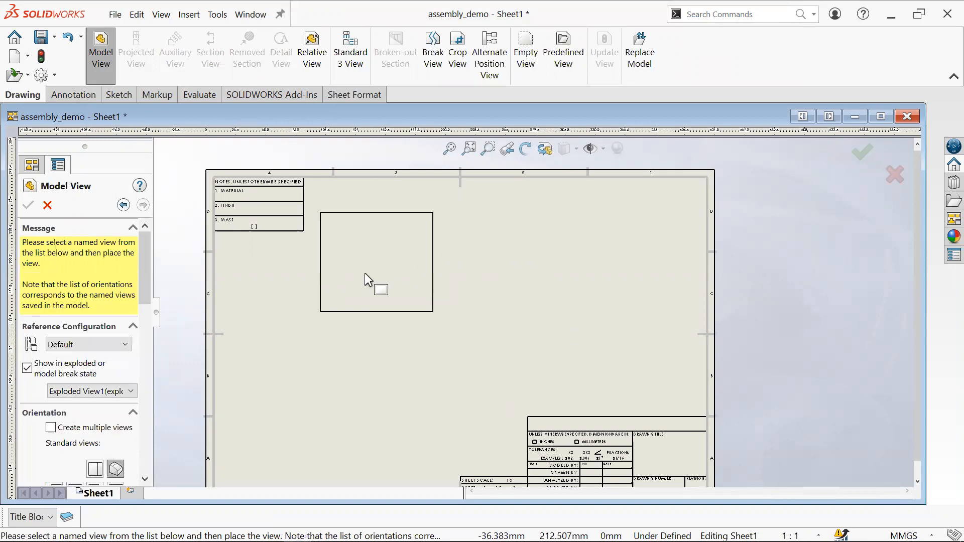
{"action": "left_click", "coordinate": [444, 309]}
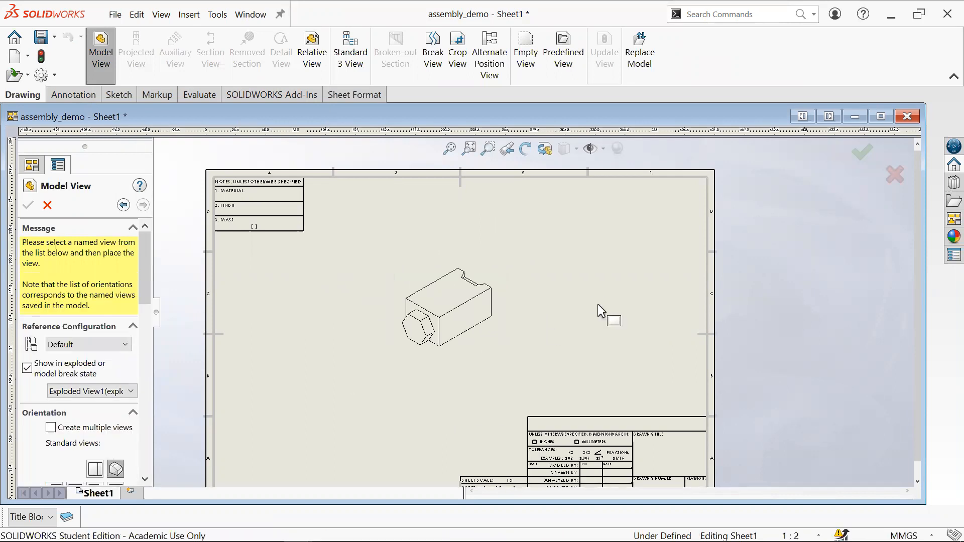
{"action": "key", "text": "Escape"}
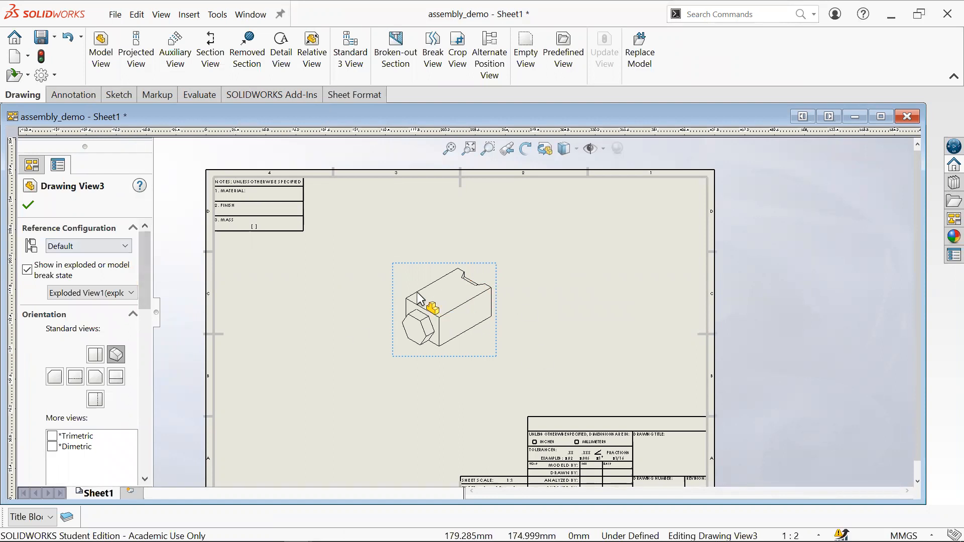
Choose Exploded View1 as the exploded state for the placed drawing view and reopen the list of exploded views.
{"action": "left_click", "coordinate": [119, 252]}
{"action": "left_click", "coordinate": [121, 260]}
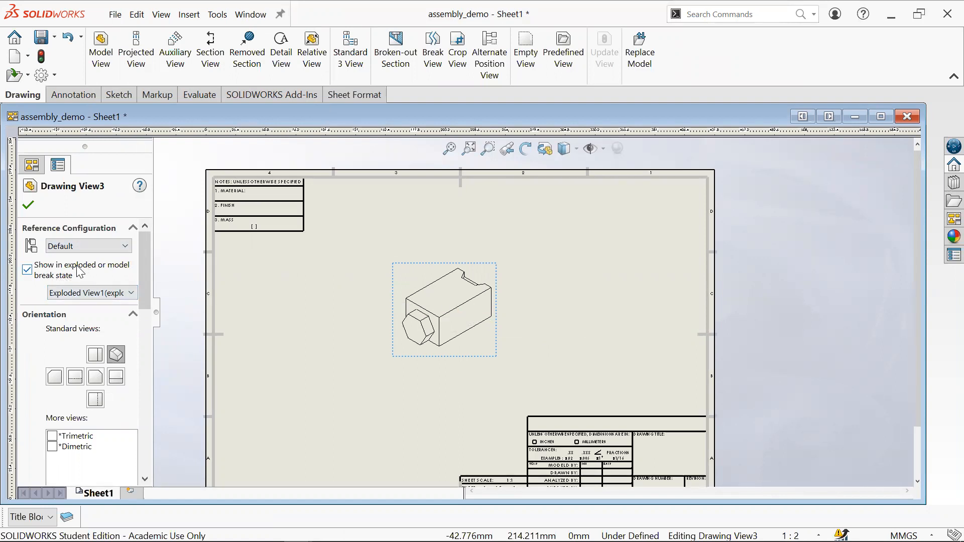
{"action": "left_click", "coordinate": [96, 293]}
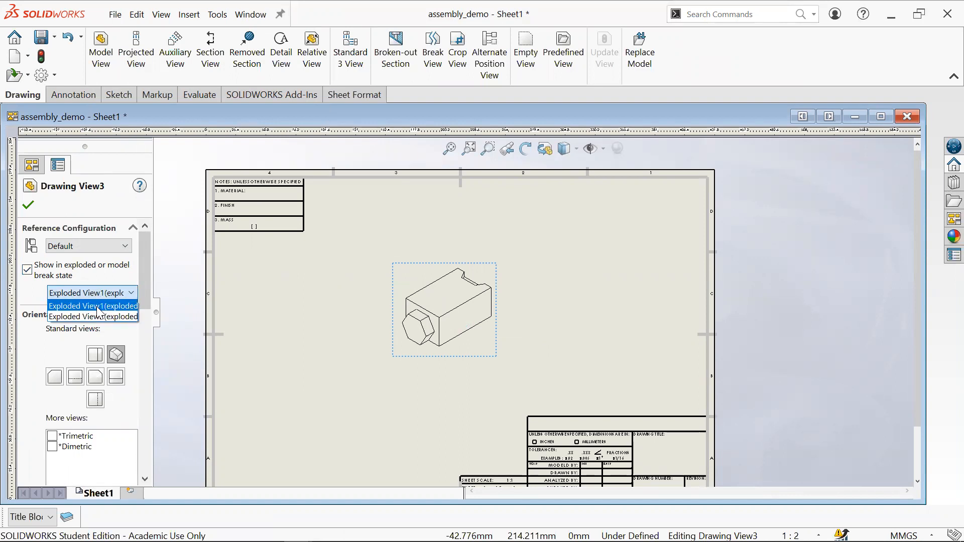
{"action": "left_click", "coordinate": [98, 308]}
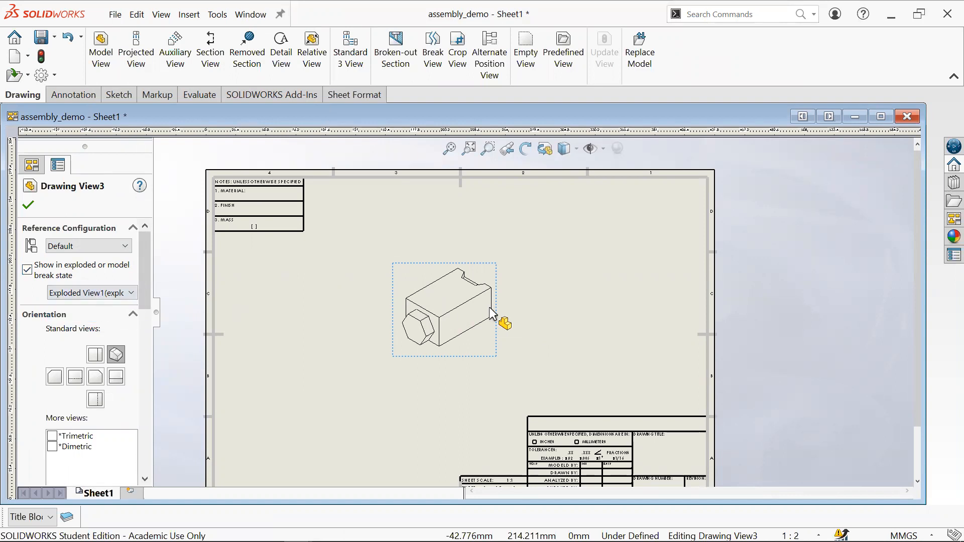
{"action": "left_click", "coordinate": [132, 295]}
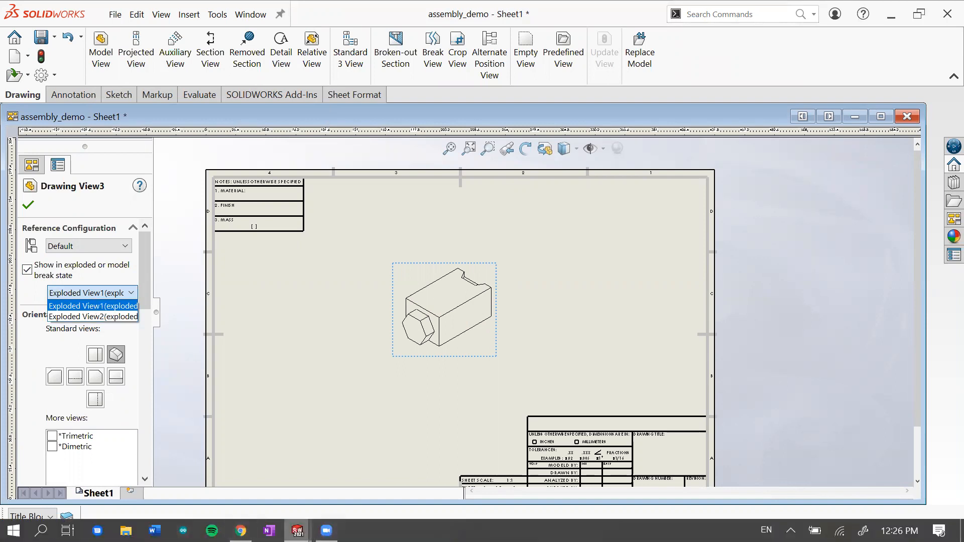
Switch from the drawing to the assembly_demo assembly window.
{"action": "left_click", "coordinate": [297, 531]}
{"action": "left_click", "coordinate": [729, 456]}
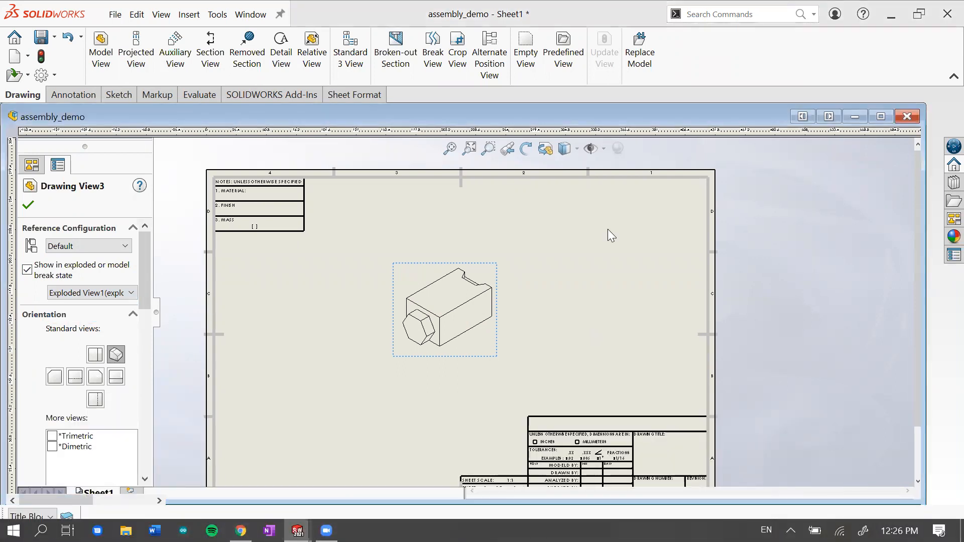
{"action": "middle_click_drag", "start_coordinate": [631, 394], "coordinate": [613, 370]}
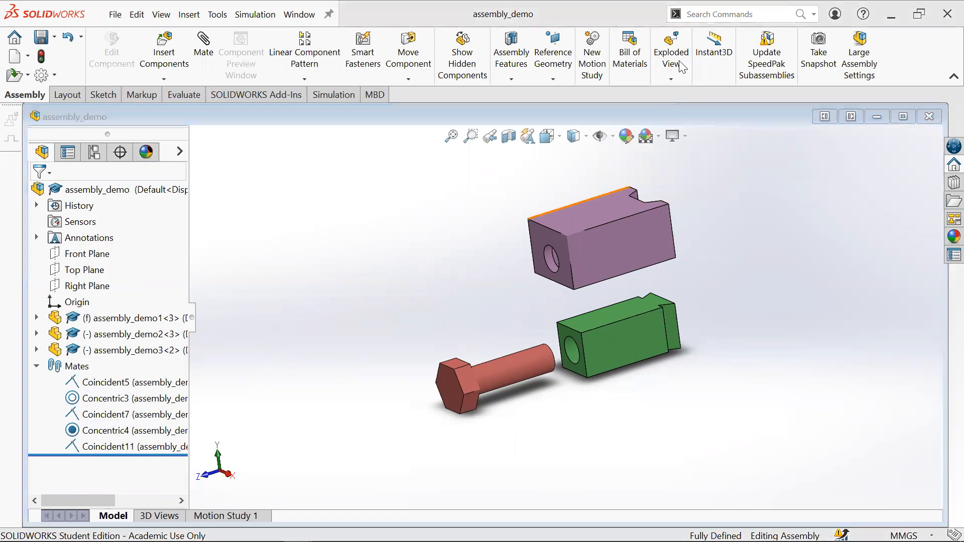
{"action": "left_click", "coordinate": [681, 67]}
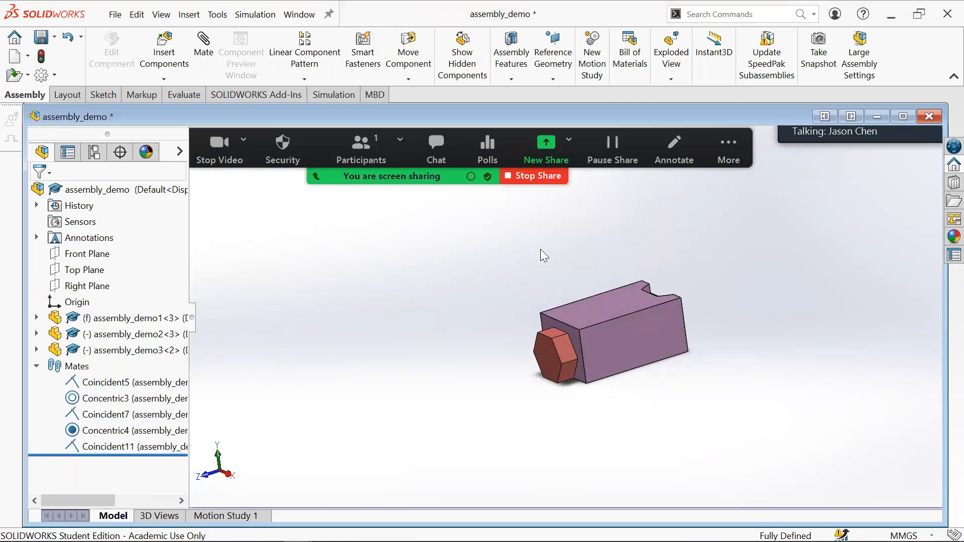
{"action": "middle_click_drag", "start_coordinate": [576, 372], "coordinate": [634, 257]}
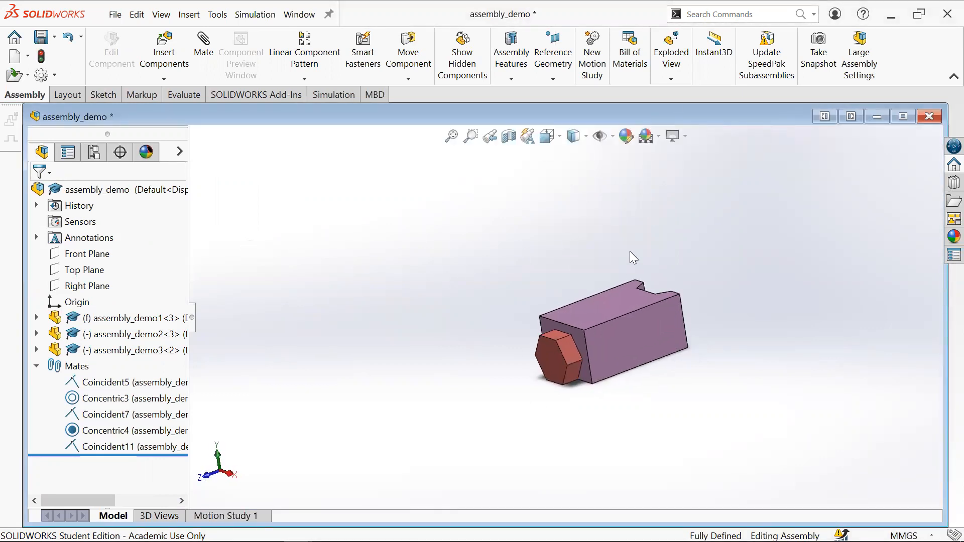
{"action": "left_click", "coordinate": [672, 80]}
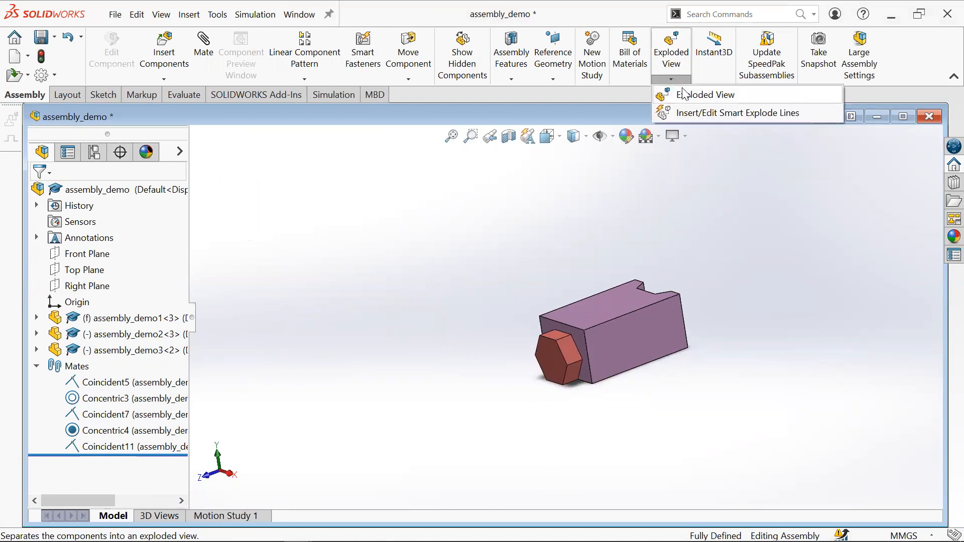
{"action": "left_click", "coordinate": [685, 94]}
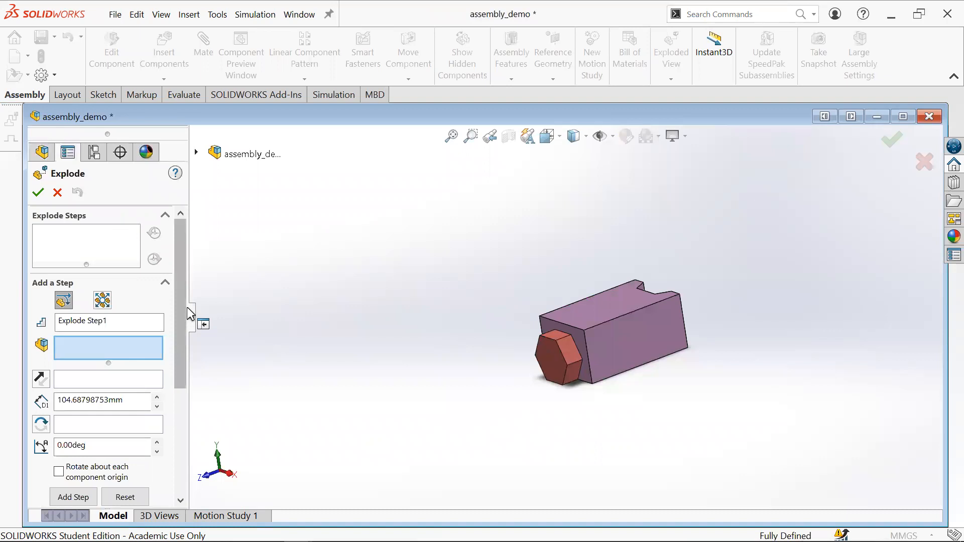
{"action": "left_click_drag", "start_coordinate": [178, 317], "coordinate": [131, 219]}
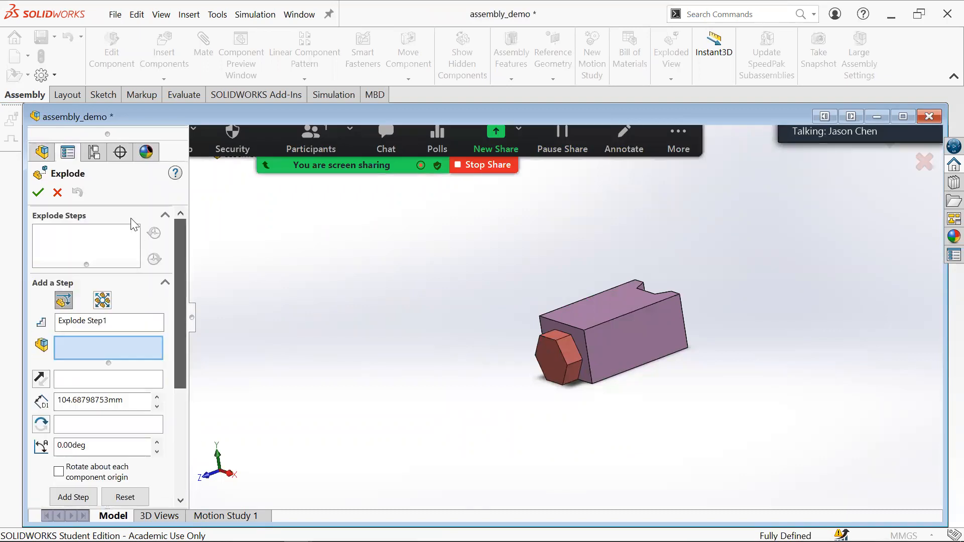
{"action": "left_click", "coordinate": [57, 192]}
{"action": "left_click", "coordinate": [37, 239]}
{"action": "left_click", "coordinate": [37, 238]}
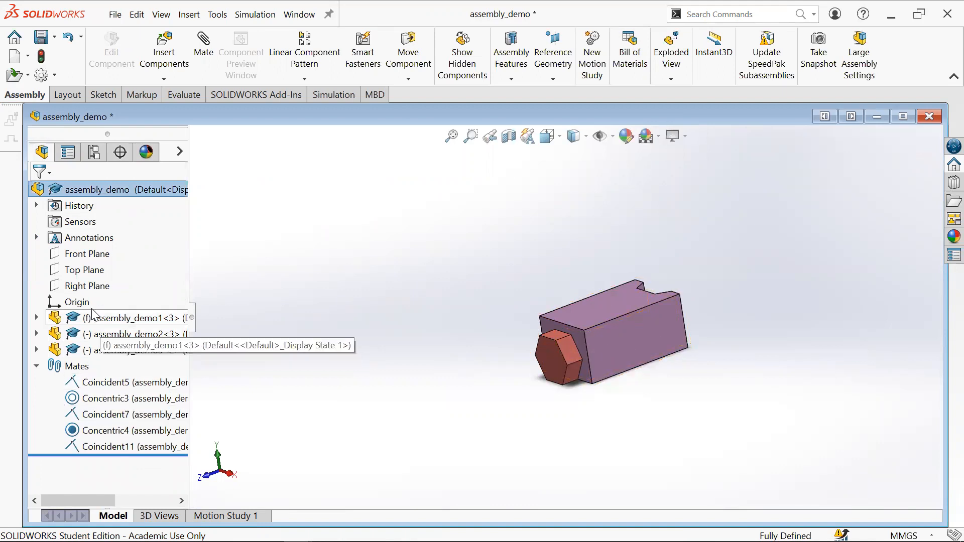
{"action": "right_click", "coordinate": [108, 323]}
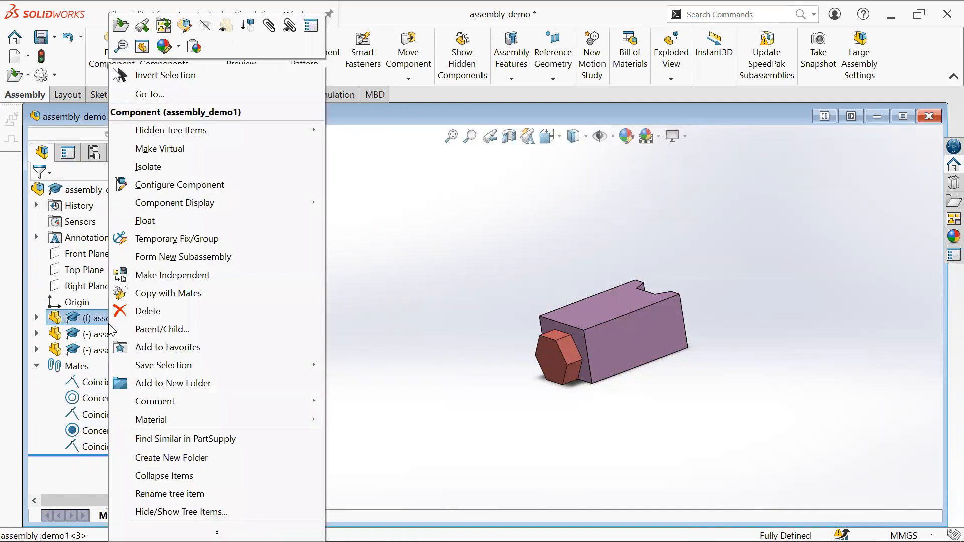
{"action": "left_click", "coordinate": [556, 297]}
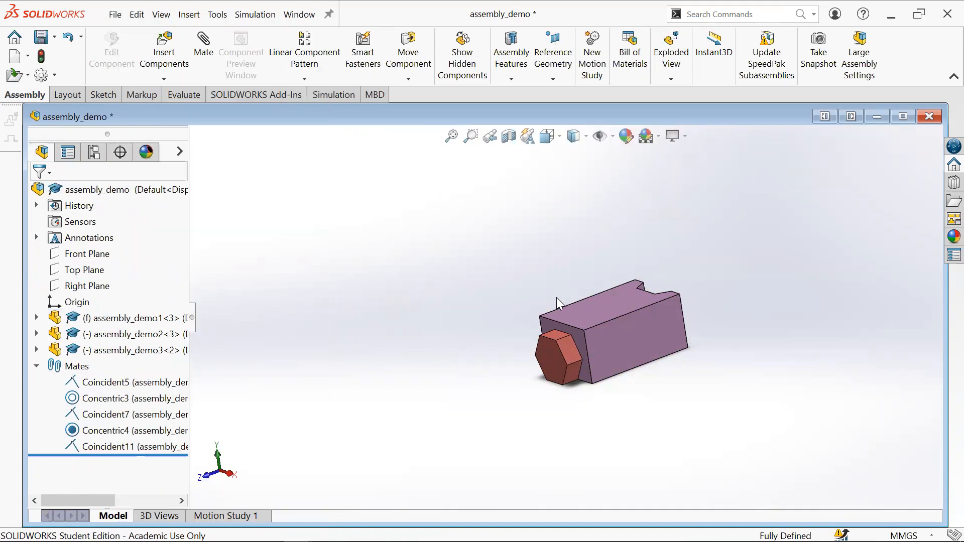
{"action": "left_click", "coordinate": [613, 137]}
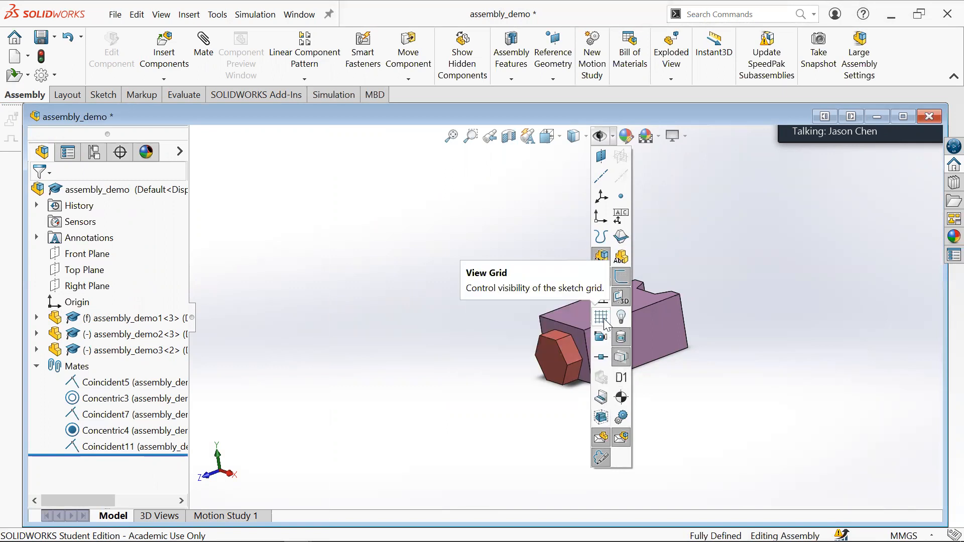
Search the commands for "exploded", locate the Exploded View command and inspect its explode-step settings.
{"action": "left_click", "coordinate": [753, 16]}
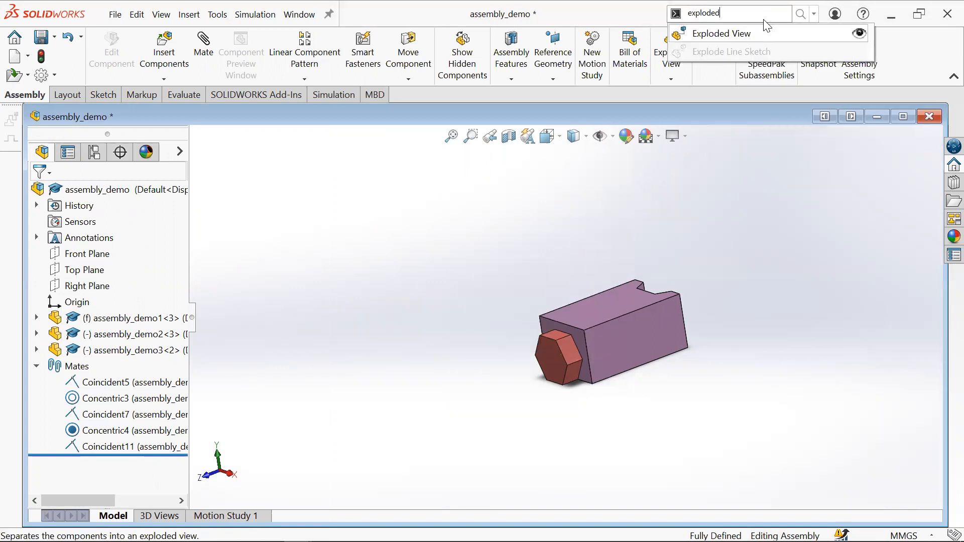
{"action": "left_click", "coordinate": [859, 34]}
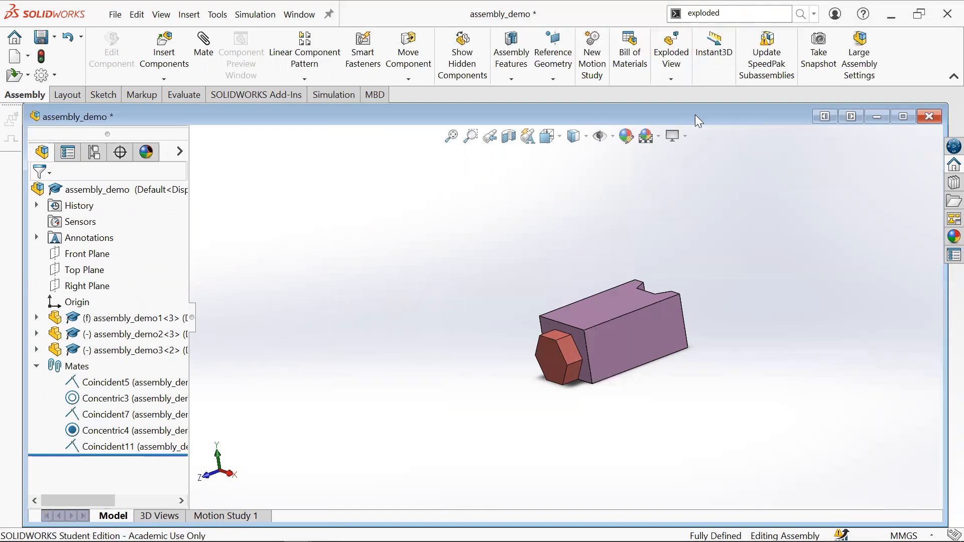
{"action": "left_click", "coordinate": [681, 80]}
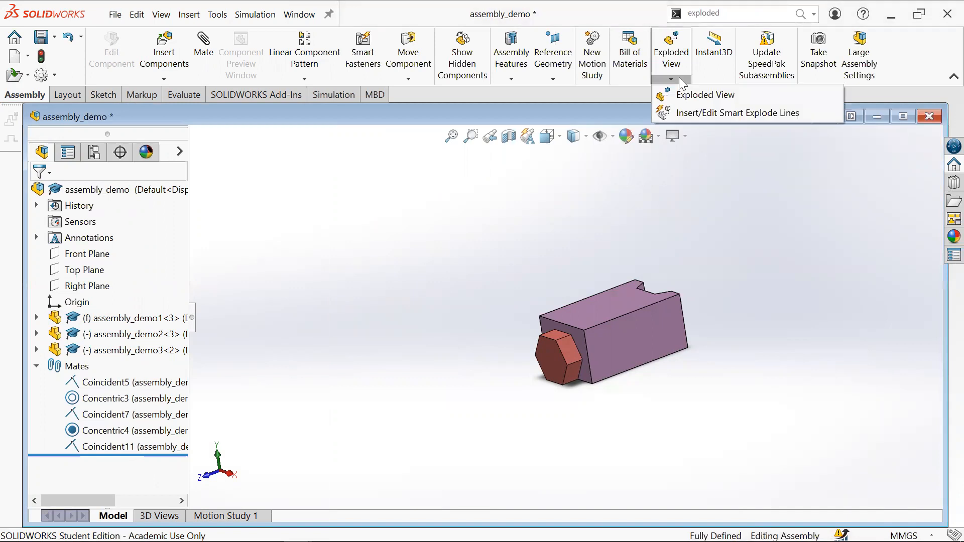
{"action": "left_click", "coordinate": [703, 95]}
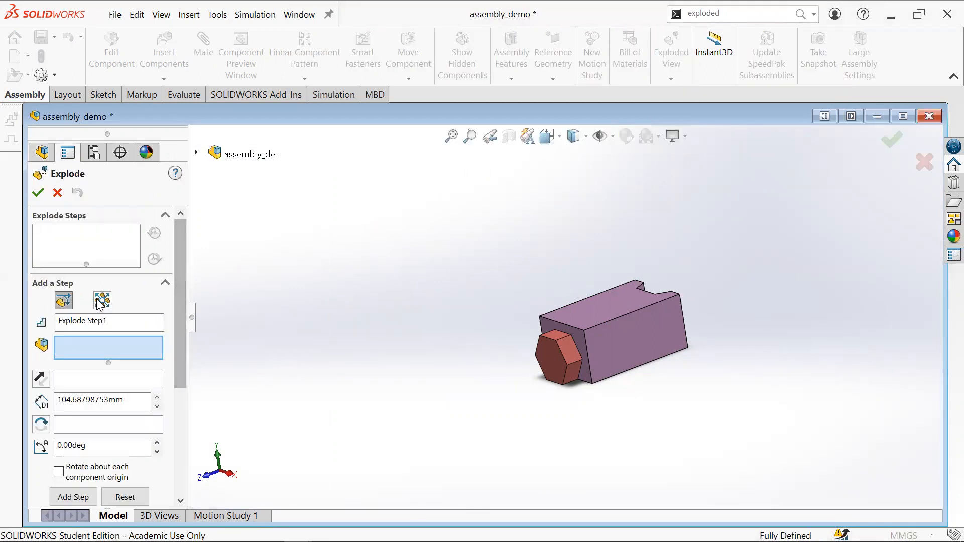
{"action": "left_click_drag", "start_coordinate": [184, 374], "coordinate": [160, 184]}
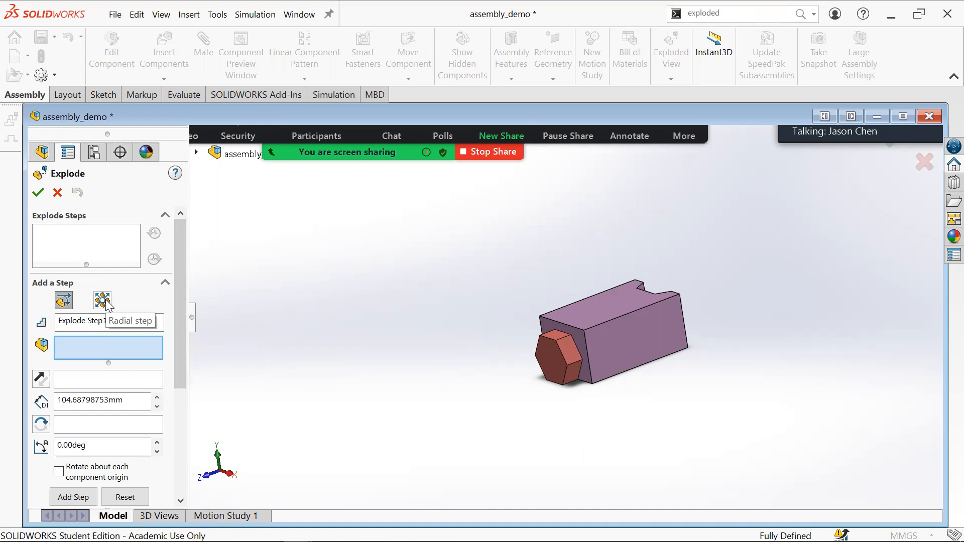
{"action": "left_click", "coordinate": [57, 194]}
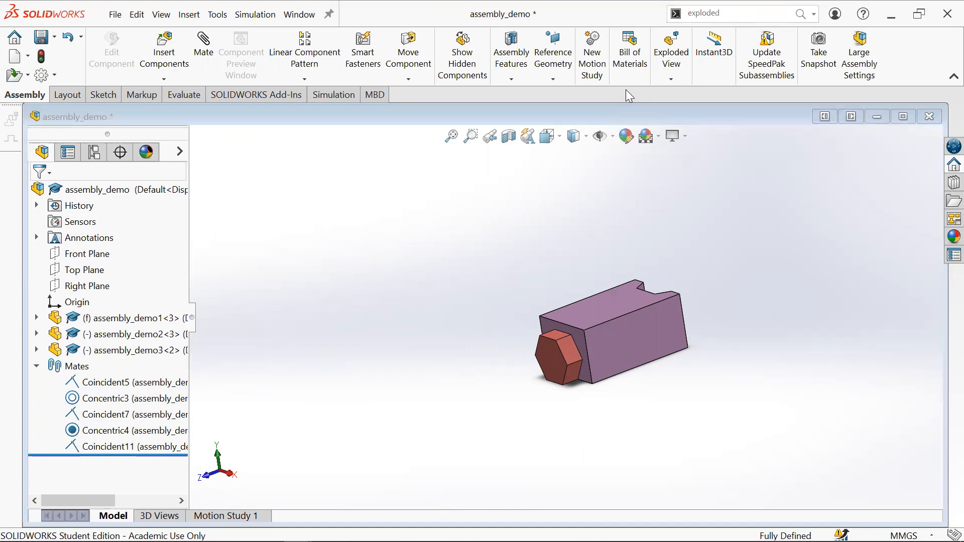
Inspect the Annotations and History branches of the assembly_demo feature tree.
{"action": "left_click", "coordinate": [36, 238]}
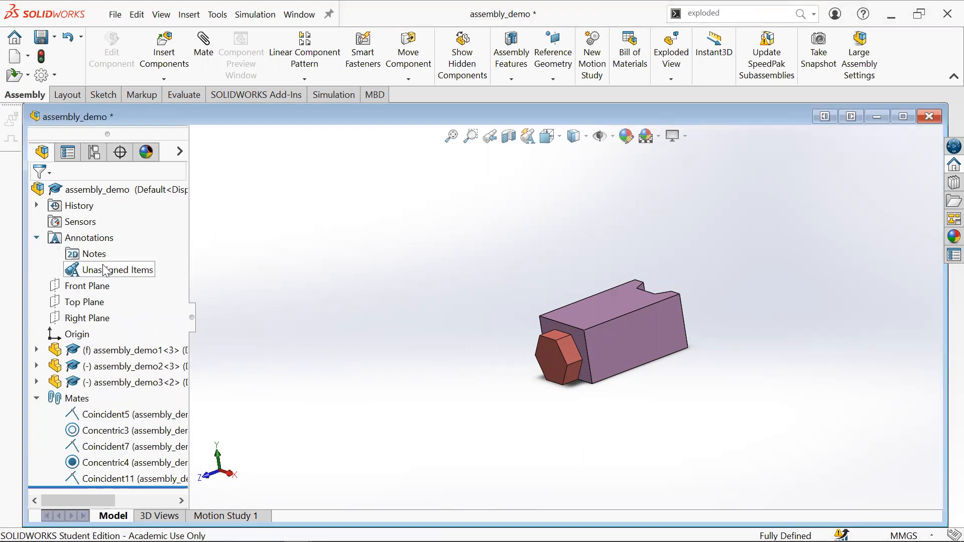
{"action": "left_click", "coordinate": [36, 206]}
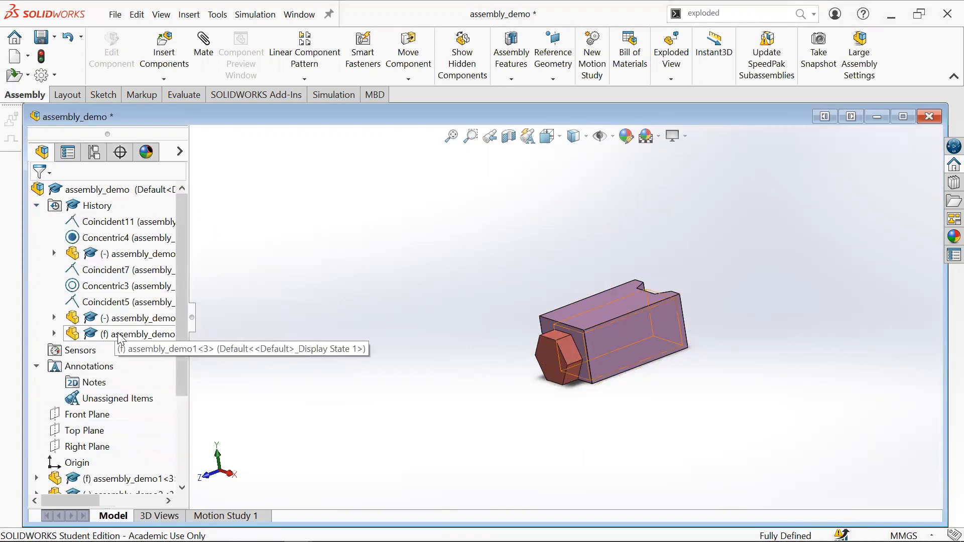
{"action": "left_click", "coordinate": [36, 206]}
Try to show the exploded state of the top assembly by exploding, collapsing and exploding assembly_demo again.
{"action": "right_click", "coordinate": [120, 190]}
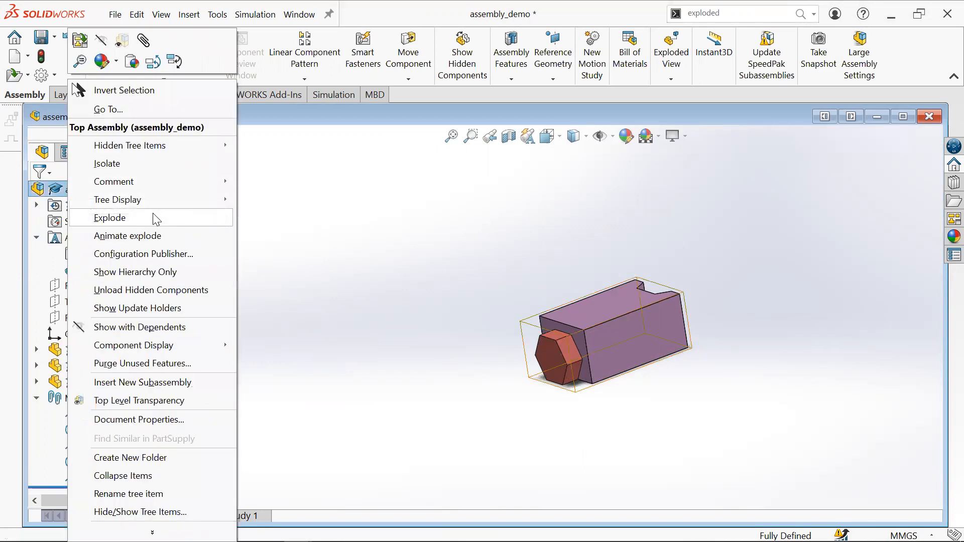
{"action": "left_click", "coordinate": [157, 220]}
{"action": "left_click", "coordinate": [254, 194]}
{"action": "left_click", "coordinate": [132, 189]}
{"action": "right_click", "coordinate": [132, 189]}
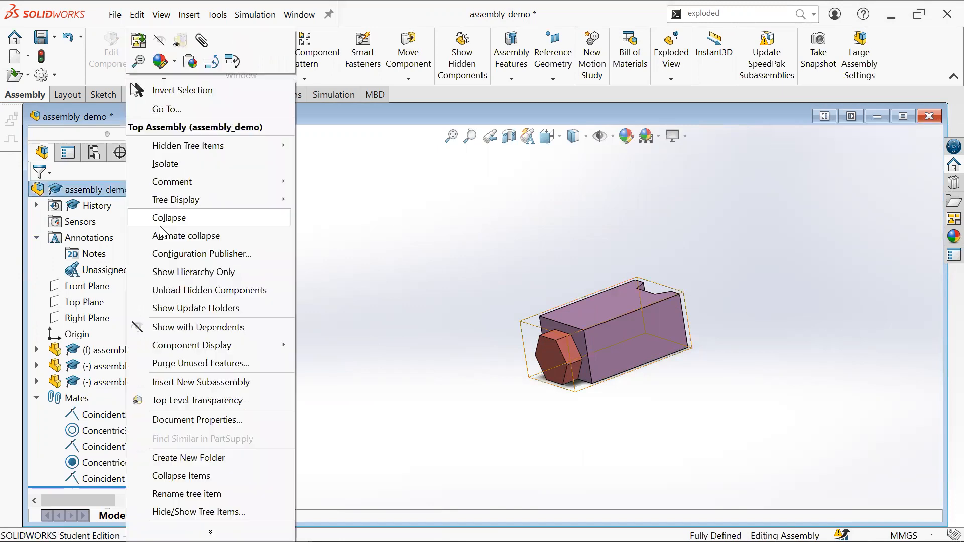
{"action": "left_click", "coordinate": [192, 220]}
{"action": "right_click", "coordinate": [95, 188]}
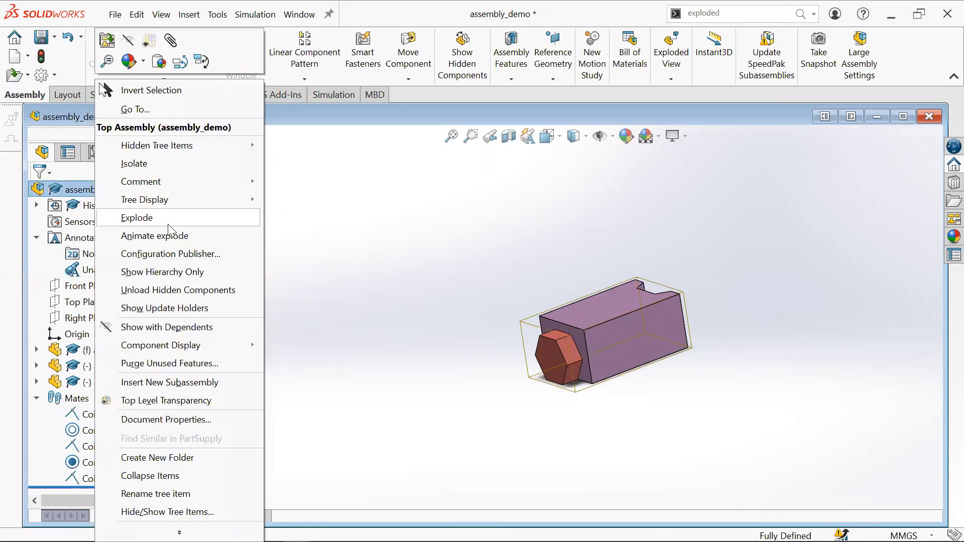
{"action": "left_click", "coordinate": [168, 224]}
{"action": "middle_click_drag", "start_coordinate": [501, 301], "coordinate": [535, 314]}
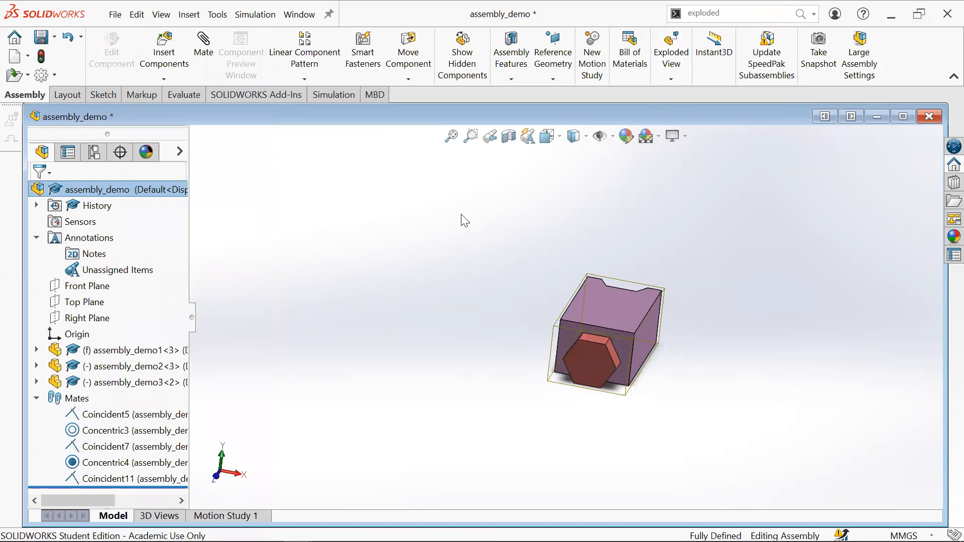
Start a new exploded view, try exploding the outer block along the Z axis, and undo that move.
{"action": "left_click", "coordinate": [682, 65]}
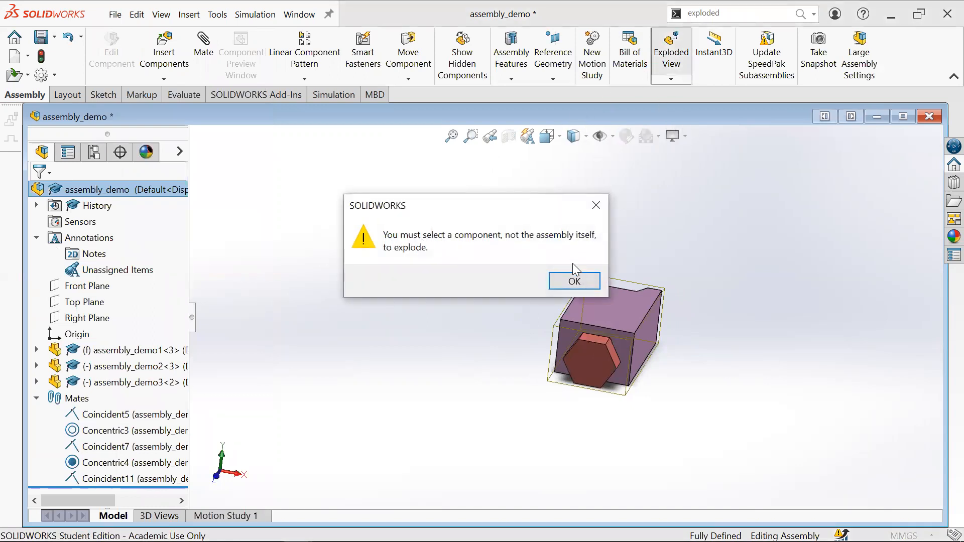
{"action": "left_click", "coordinate": [586, 291]}
{"action": "left_click", "coordinate": [600, 311]}
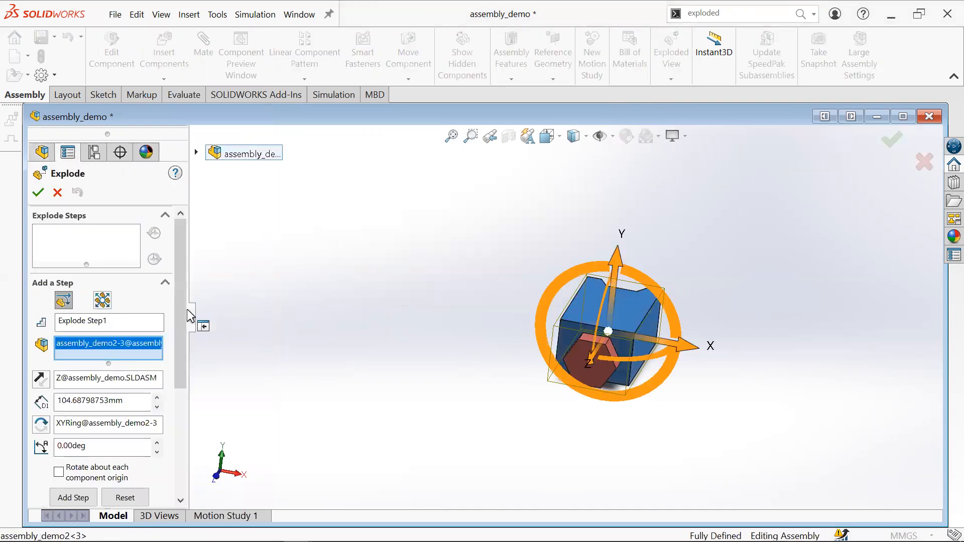
{"action": "middle_click_drag", "start_coordinate": [605, 369], "coordinate": [436, 360]}
{"action": "left_click_drag", "start_coordinate": [437, 360], "coordinate": [561, 330]}
{"action": "key", "text": "ctrl+z"}
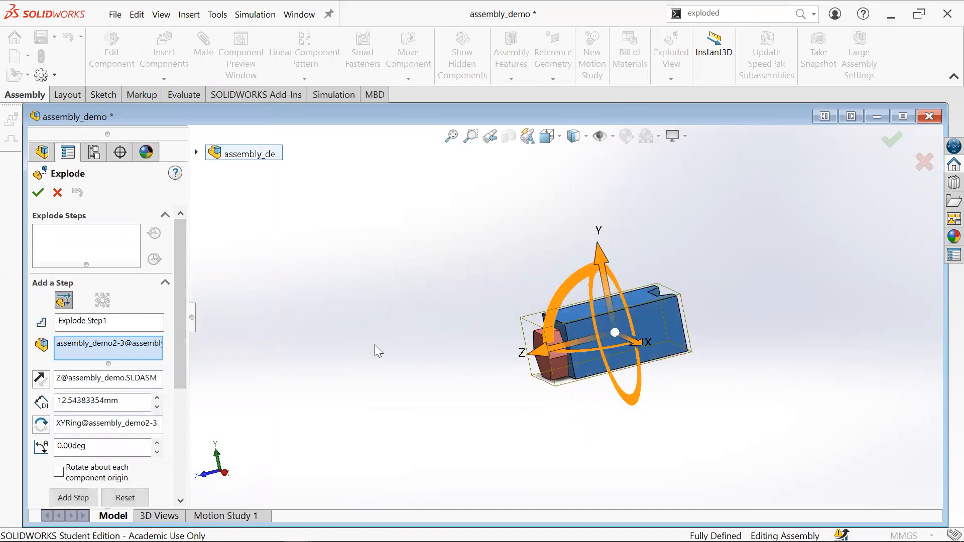
Add the bolt to the explode step's components and remove the outer block from them.
{"action": "left_click", "coordinate": [562, 376]}
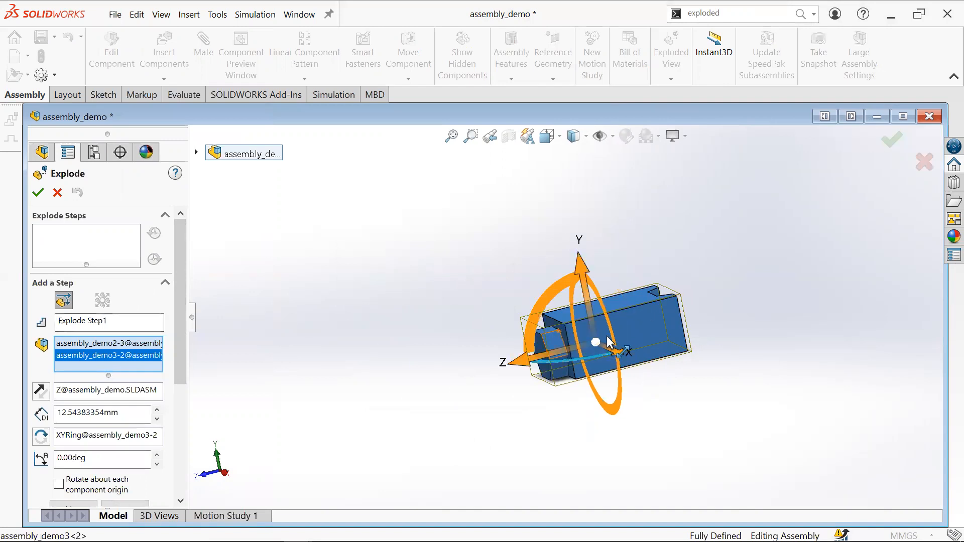
{"action": "middle_click_drag", "start_coordinate": [605, 371], "coordinate": [667, 443]}
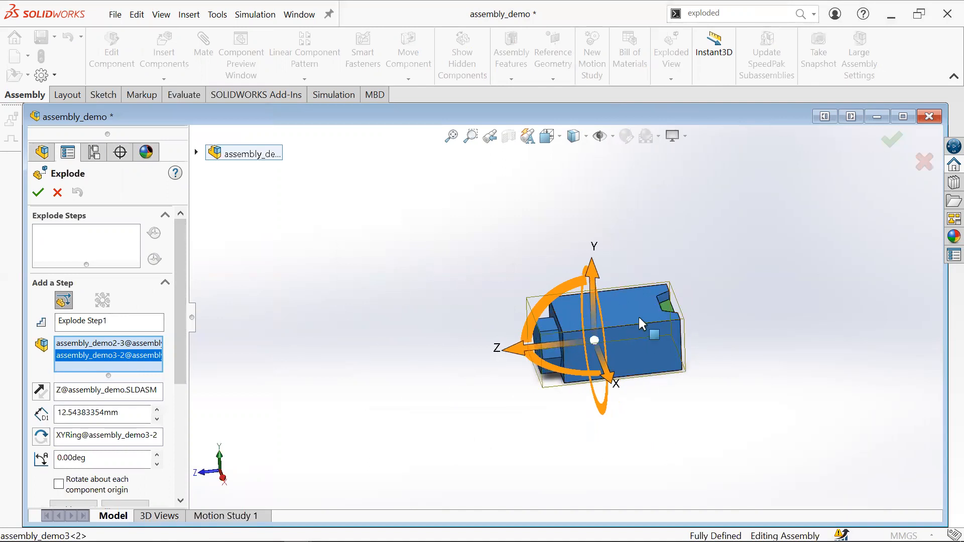
{"action": "middle_click_drag", "start_coordinate": [668, 360], "coordinate": [555, 231]}
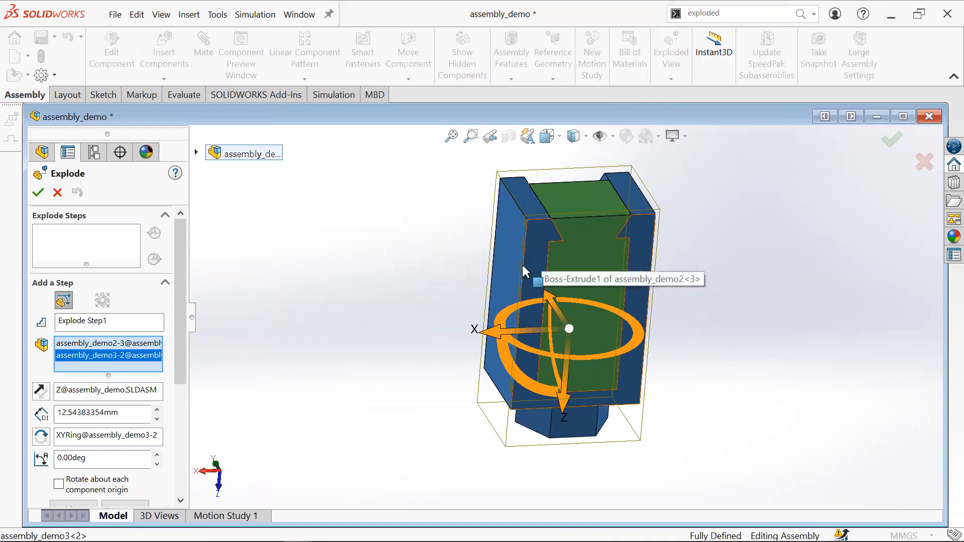
{"action": "middle_click_drag", "start_coordinate": [522, 263], "coordinate": [580, 272]}
{"action": "left_click", "coordinate": [583, 273]}
{"action": "middle_click_drag", "start_coordinate": [647, 287], "coordinate": [550, 263]}
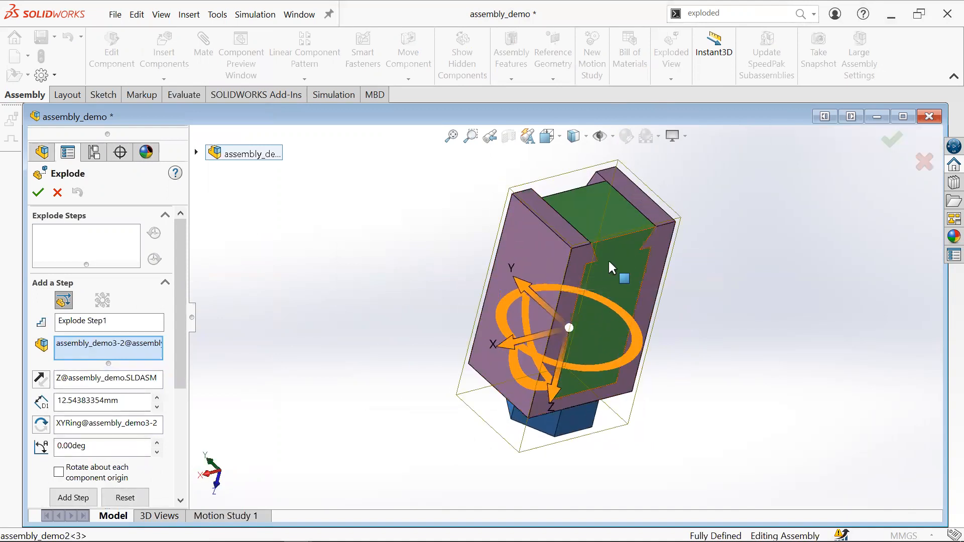
Explode the bolt about 123 mm out of the blocks along the Z axis and complete the explode step.
{"action": "middle_click_drag", "start_coordinate": [601, 370], "coordinate": [549, 370]}
{"action": "left_click_drag", "start_coordinate": [549, 370], "coordinate": [470, 504]}
{"action": "scroll", "coordinate": [538, 439], "scroll_direction": "up", "scroll_amount": 2}
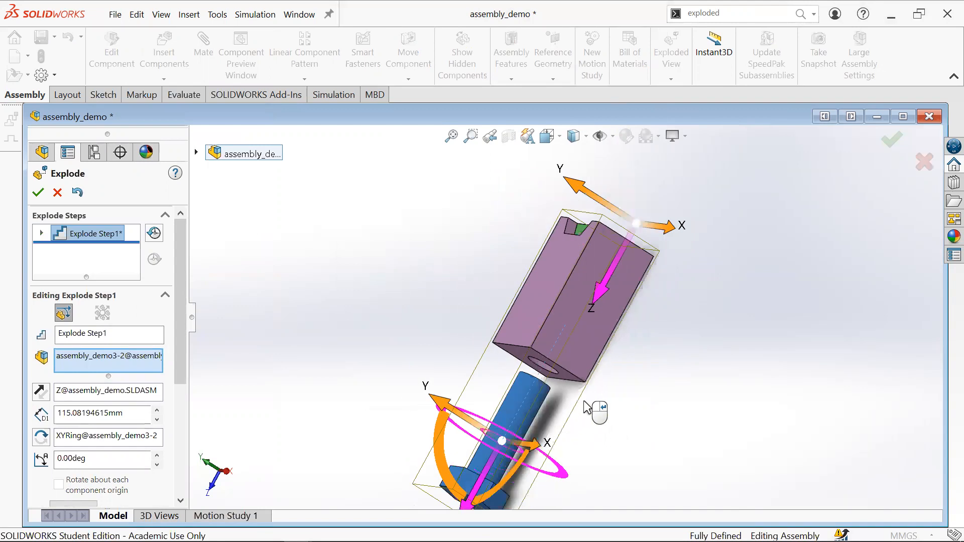
{"action": "middle_click_drag", "start_coordinate": [664, 397], "coordinate": [556, 403]}
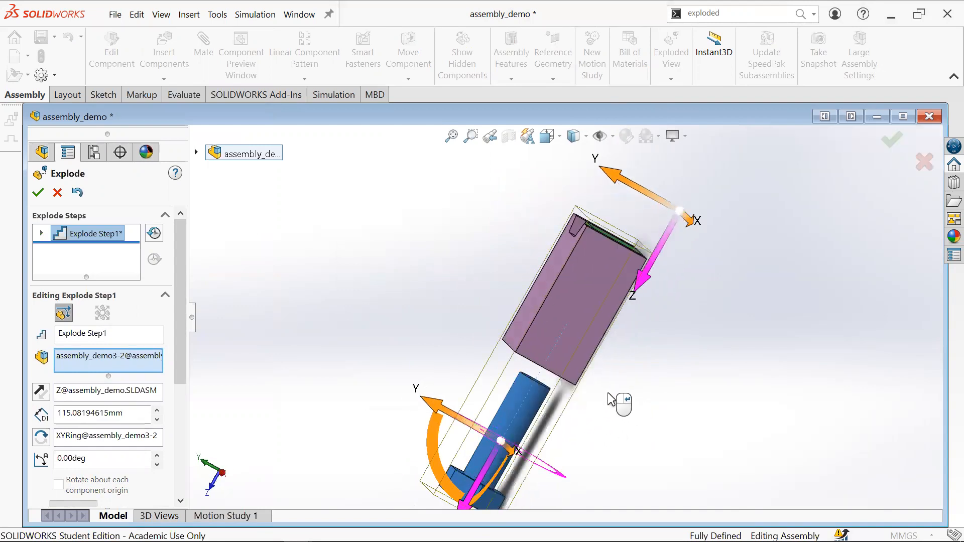
{"action": "middle_click_drag", "start_coordinate": [481, 481], "coordinate": [471, 344]}
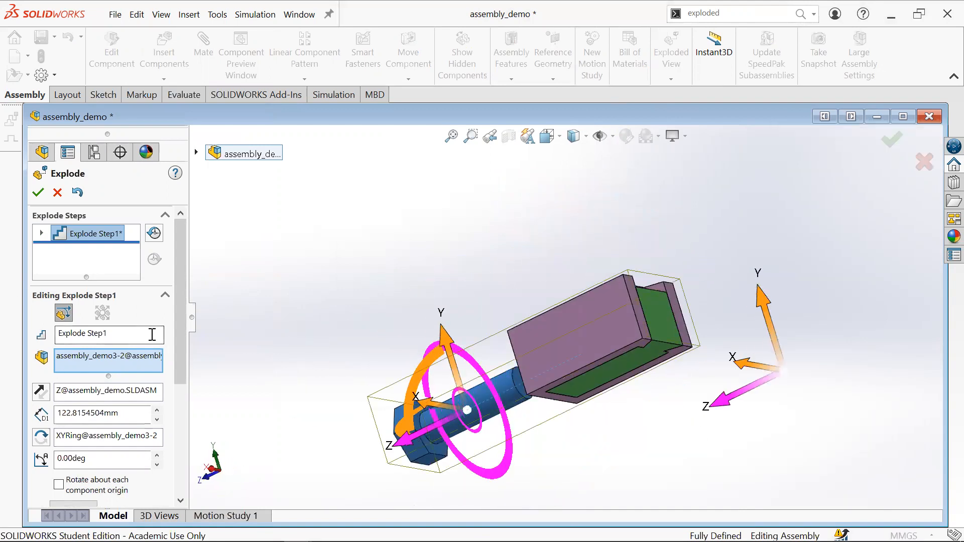
{"action": "scroll", "coordinate": [185, 292], "scroll_direction": "down", "scroll_amount": 5}
{"action": "left_click", "coordinate": [74, 310]}
Explode the outer block about 83 mm off the inner block along the Y axis and accept the exploded view.
{"action": "middle_click_drag", "start_coordinate": [587, 319], "coordinate": [577, 365]}
{"action": "left_click", "coordinate": [606, 315]}
{"action": "left_click_drag", "start_coordinate": [613, 303], "coordinate": [577, 228]}
{"action": "middle_click_drag", "start_coordinate": [561, 364], "coordinate": [557, 330]}
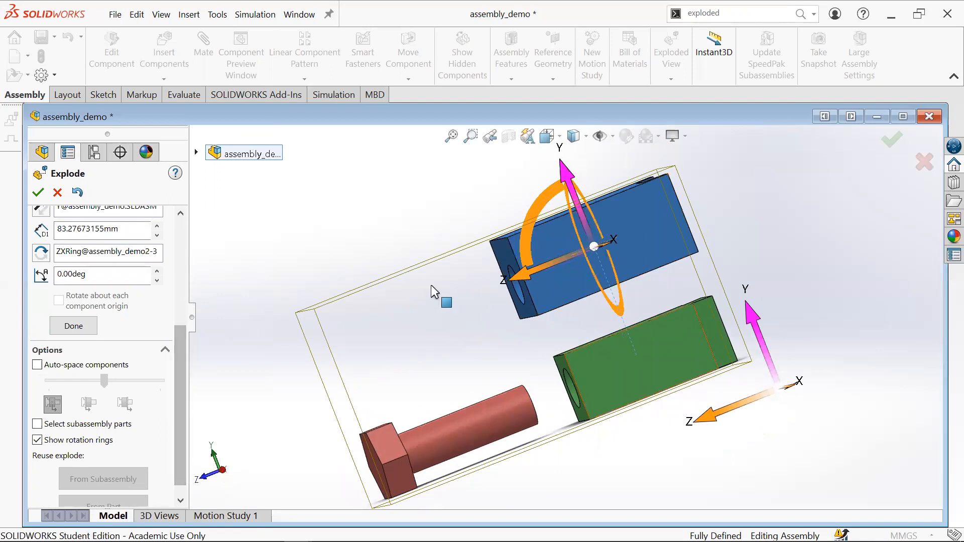
{"action": "left_click", "coordinate": [38, 193]}
{"action": "left_click", "coordinate": [102, 189]}
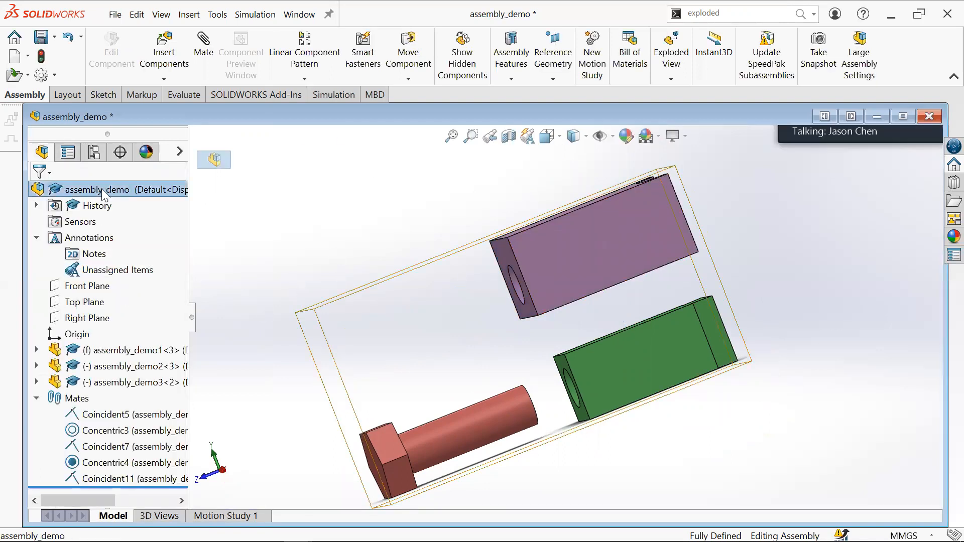
Collapse and re-explode the assembly to check its exploded view, and save the assembly.
{"action": "right_click", "coordinate": [101, 189]}
{"action": "left_click", "coordinate": [147, 215]}
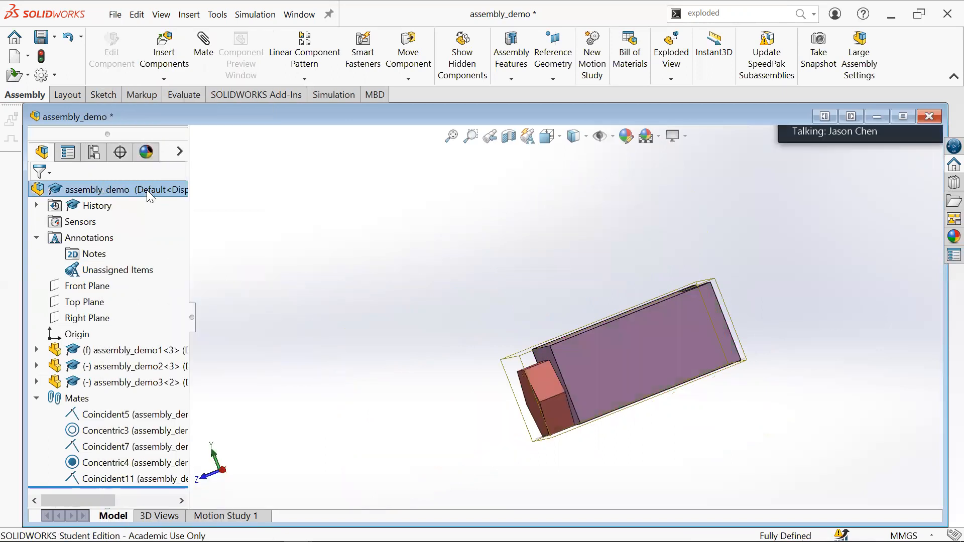
{"action": "right_click", "coordinate": [146, 190]}
{"action": "left_click", "coordinate": [161, 215]}
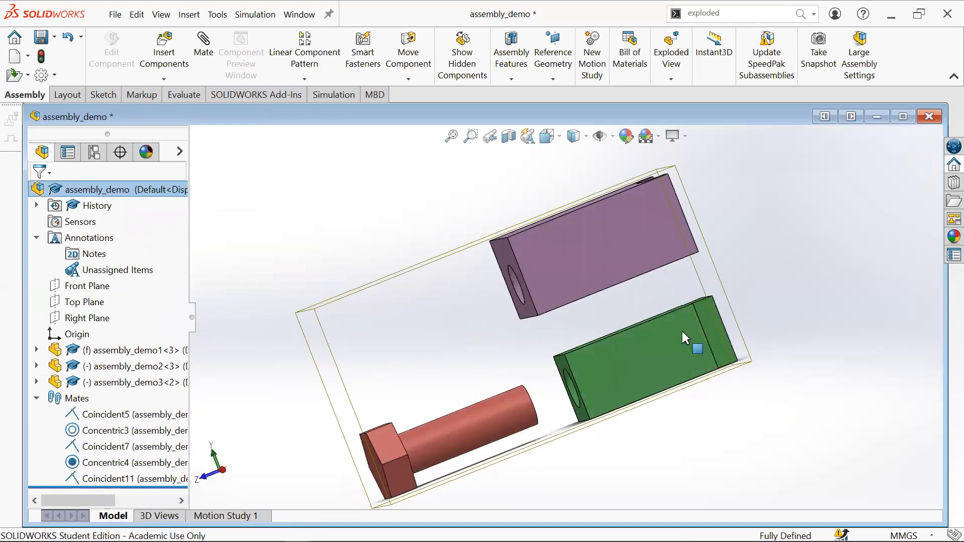
{"action": "left_click", "coordinate": [432, 221]}
{"action": "key", "text": "ctrl+s"}
{"action": "middle_click_drag", "start_coordinate": [486, 346], "coordinate": [522, 336]}
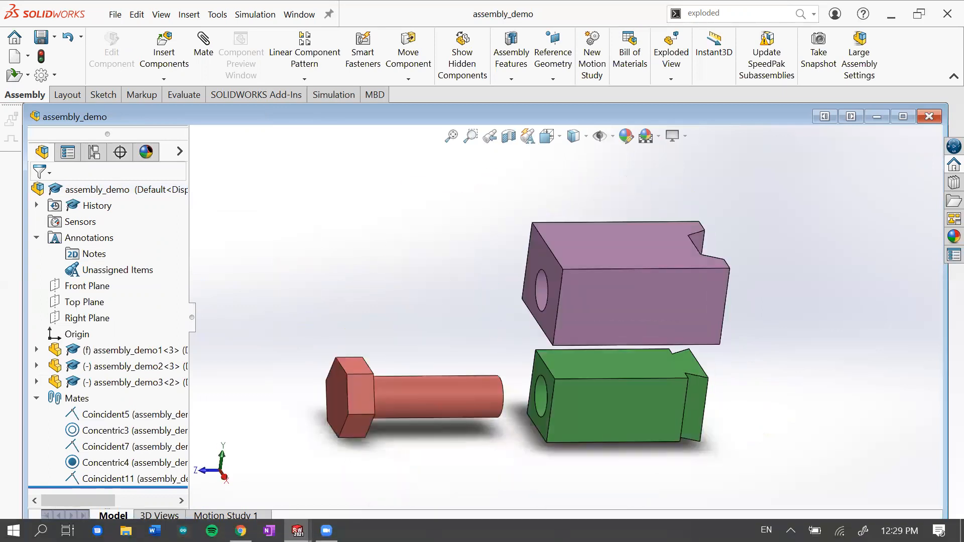
Switch to the assembly drawing and compare the isometric view's exploded states, leaving it set to Exploded View2.
{"action": "mouse_move", "coordinate": [297, 531]}
{"action": "left_click", "coordinate": [570, 468]}
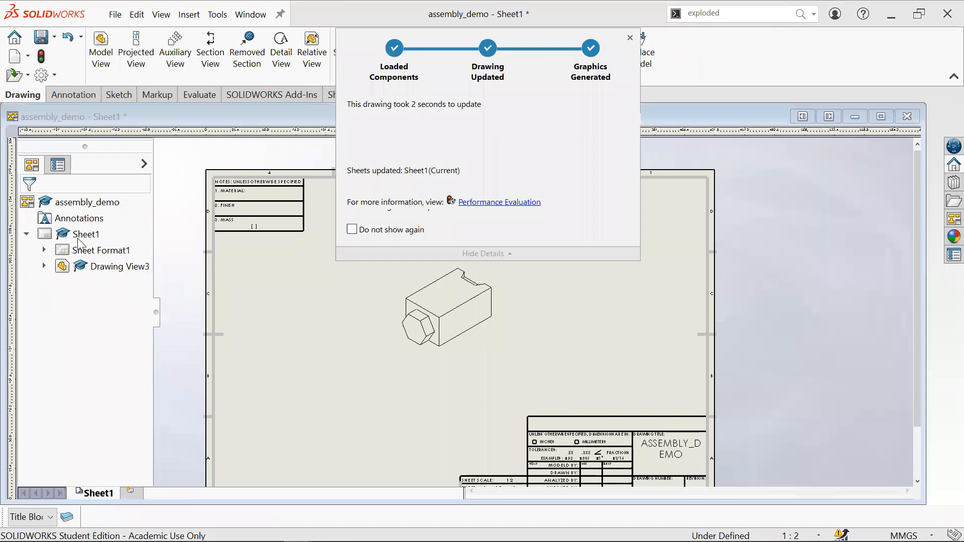
{"action": "left_click", "coordinate": [406, 286]}
{"action": "left_click", "coordinate": [132, 296]}
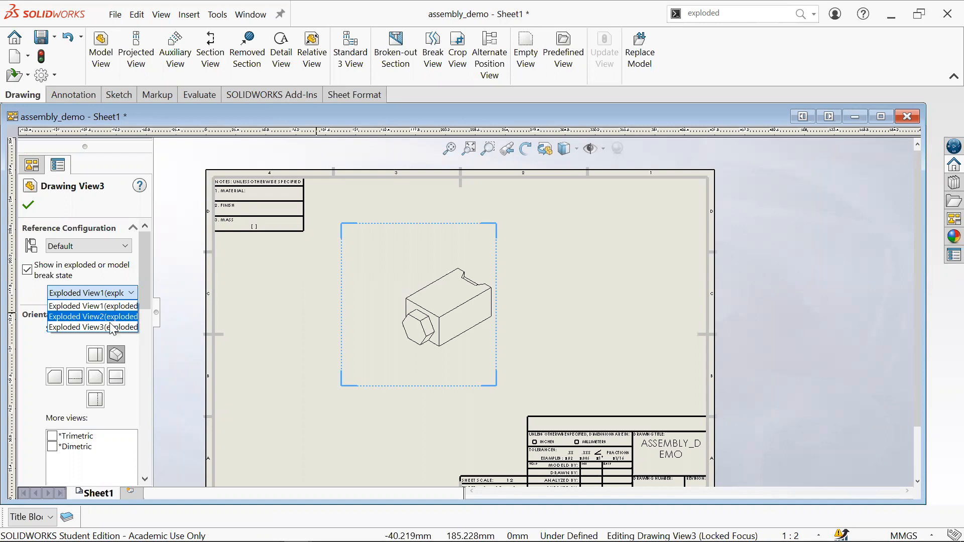
{"action": "left_click", "coordinate": [108, 304]}
{"action": "left_click", "coordinate": [108, 295]}
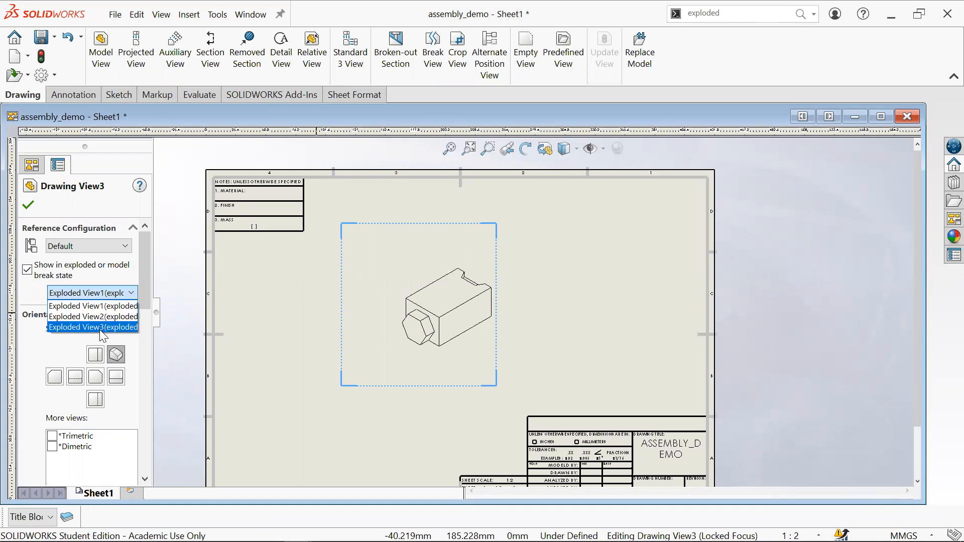
{"action": "left_click", "coordinate": [105, 316]}
{"action": "left_click", "coordinate": [113, 293]}
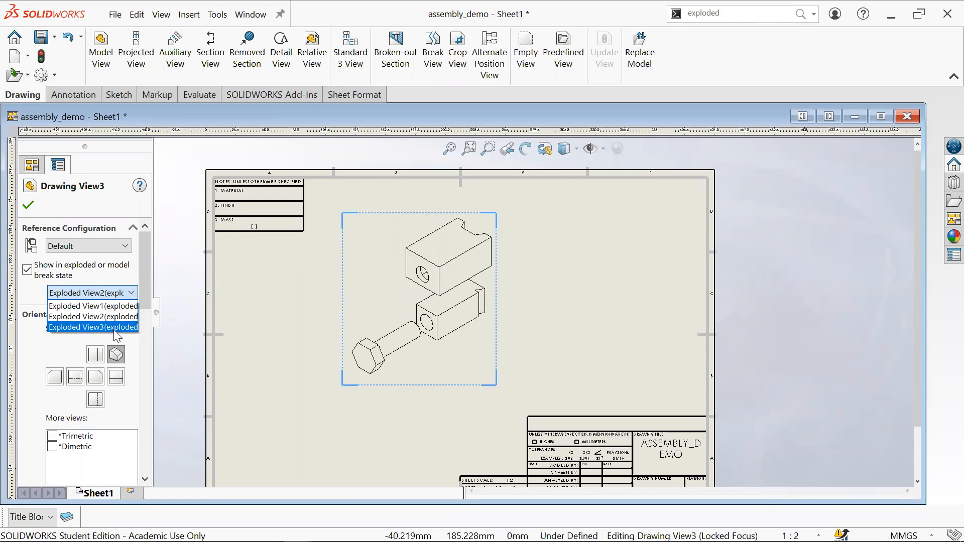
{"action": "left_click", "coordinate": [114, 329]}
{"action": "left_click", "coordinate": [128, 294]}
{"action": "left_click", "coordinate": [109, 317]}
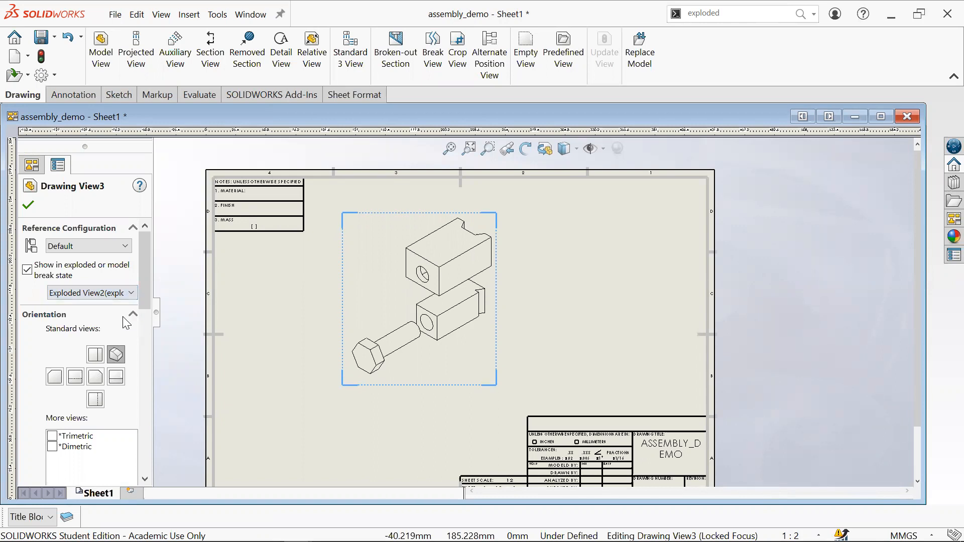
Move the exploded drawing view to the upper middle of the sheet.
{"action": "middle_click_drag", "start_coordinate": [414, 329], "coordinate": [413, 306]}
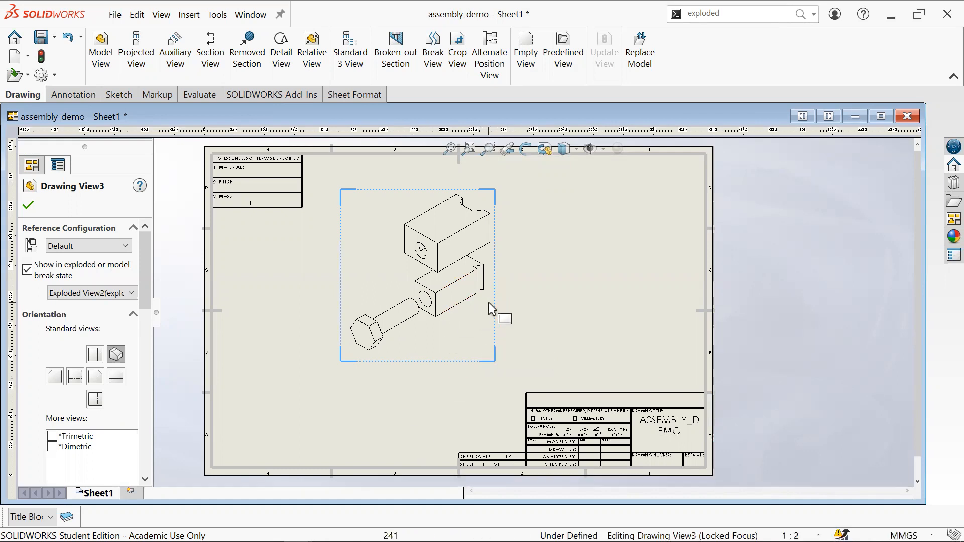
{"action": "left_click_drag", "start_coordinate": [527, 290], "coordinate": [528, 290]}
{"action": "mouse_move", "coordinate": [493, 361]}
{"action": "left_mouse_down"}
{"action": "mouse_move", "coordinate": [549, 337]}
{"action": "mouse_move", "coordinate": [573, 343]}
{"action": "left_mouse_up"}
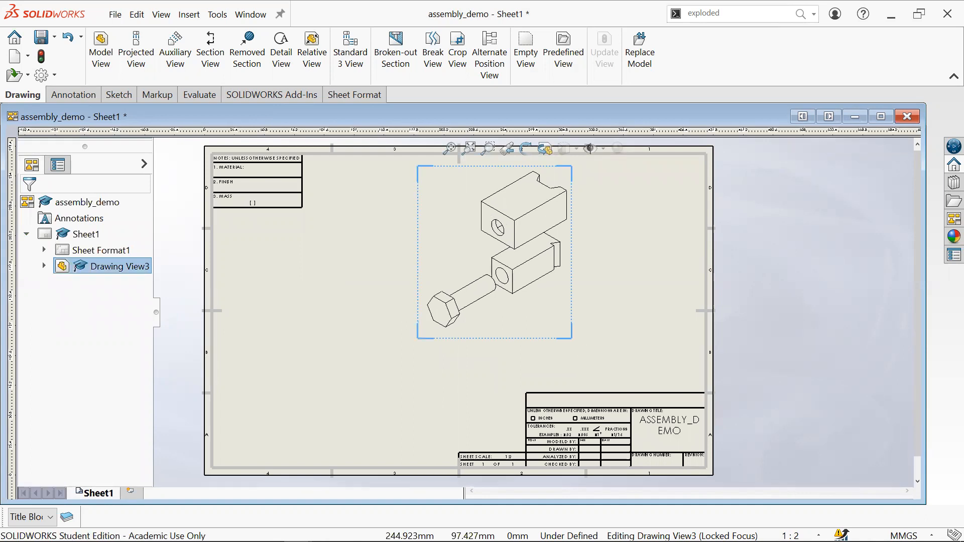
{"action": "left_click_drag", "start_coordinate": [573, 336], "coordinate": [523, 333]}
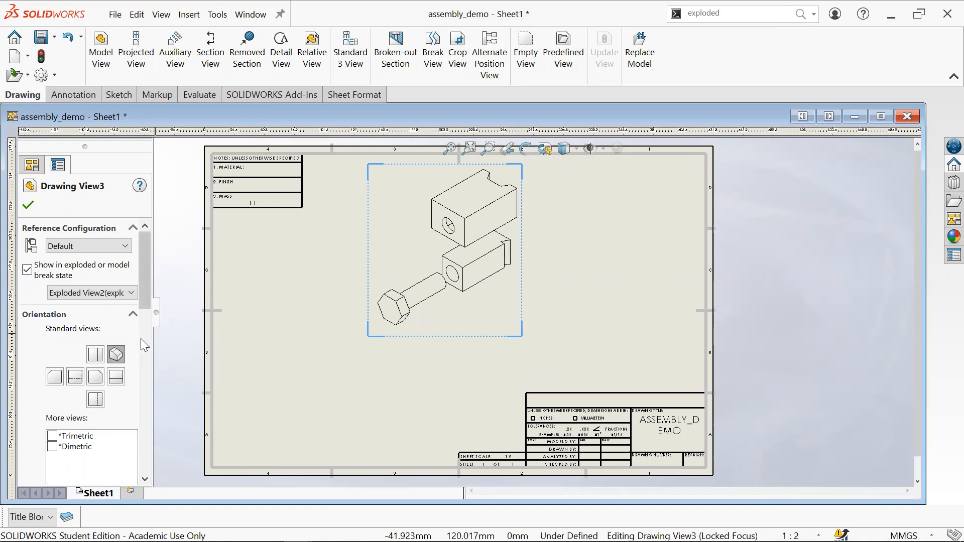
Set the exploded drawing view's display style to Shaded With Edges.
{"action": "scroll", "coordinate": [147, 340], "scroll_direction": "down", "scroll_amount": 3}
{"action": "scroll", "coordinate": [147, 340], "scroll_direction": "down", "scroll_amount": 4}
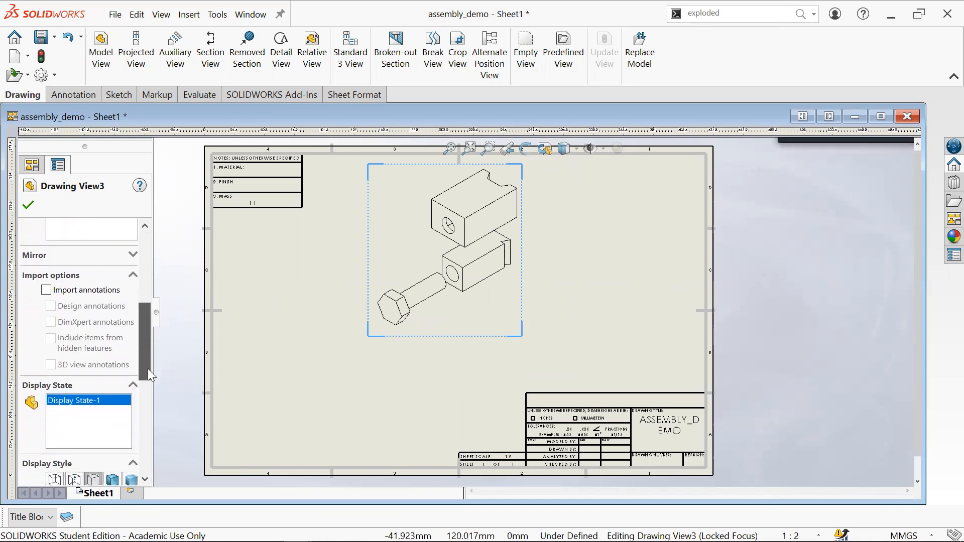
{"action": "scroll", "coordinate": [143, 339], "scroll_direction": "down", "scroll_amount": 5}
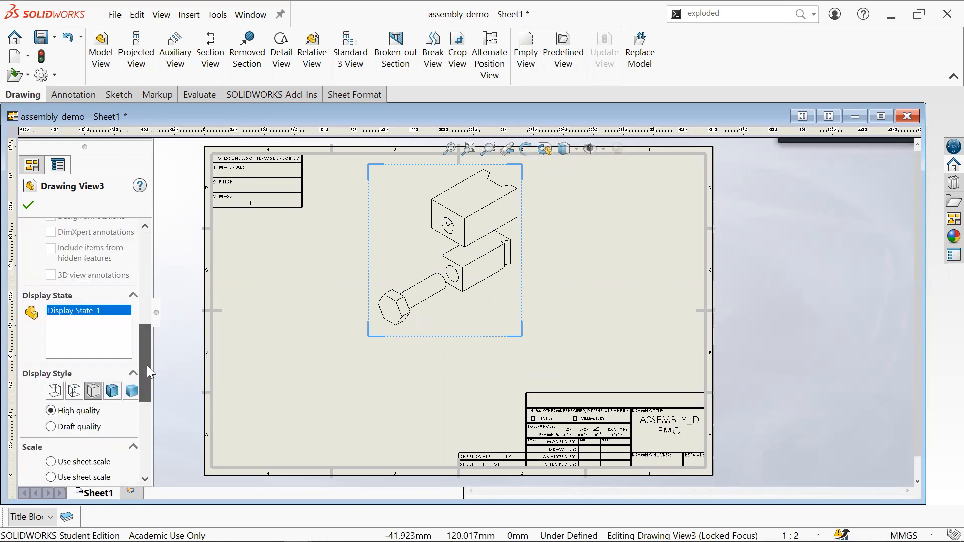
{"action": "left_click", "coordinate": [126, 350]}
{"action": "left_click", "coordinate": [117, 349]}
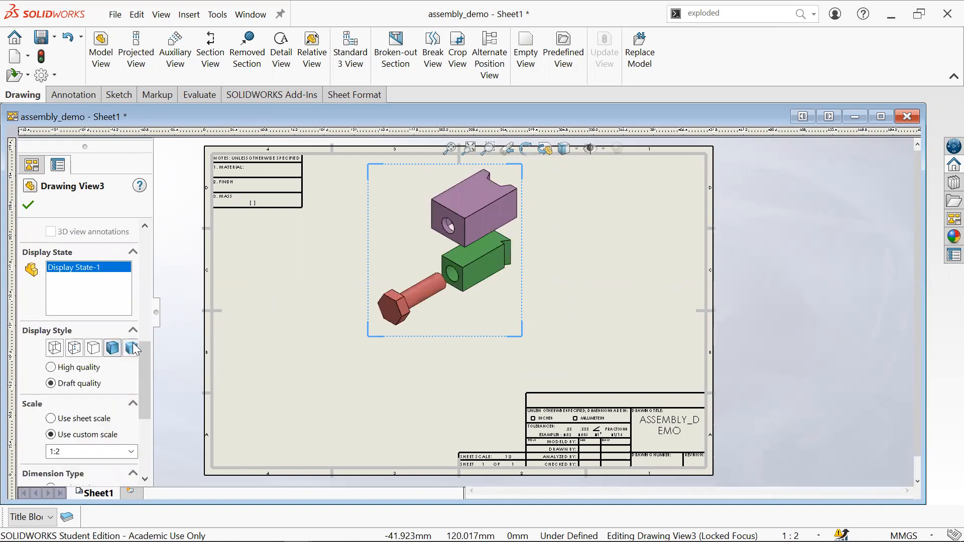
{"action": "scroll", "coordinate": [146, 350], "scroll_direction": "up", "scroll_amount": 3}
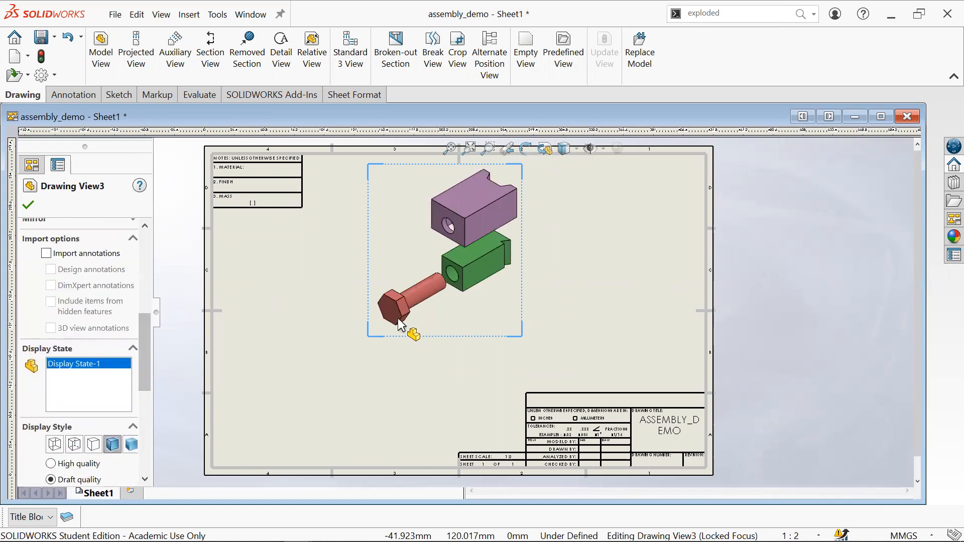
Move the shaded exploded view down and to the left of the sheet's centre.
{"action": "left_click_drag", "start_coordinate": [469, 347], "coordinate": [470, 365]}
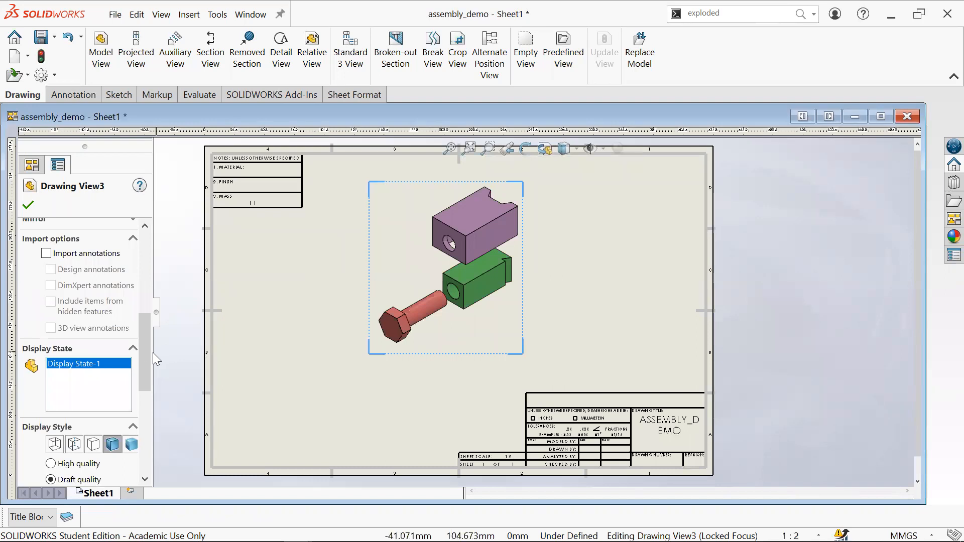
{"action": "scroll", "coordinate": [148, 419], "scroll_direction": "down", "scroll_amount": 3}
{"action": "scroll", "coordinate": [147, 419], "scroll_direction": "down", "scroll_amount": 1}
{"action": "scroll", "coordinate": [146, 427], "scroll_direction": "up", "scroll_amount": 8}
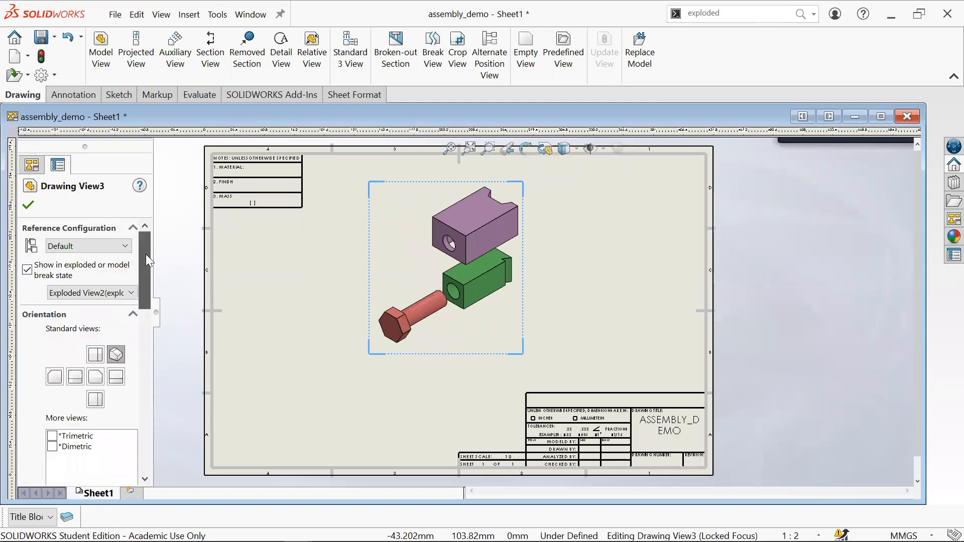
{"action": "left_click_drag", "start_coordinate": [518, 354], "coordinate": [457, 378]}
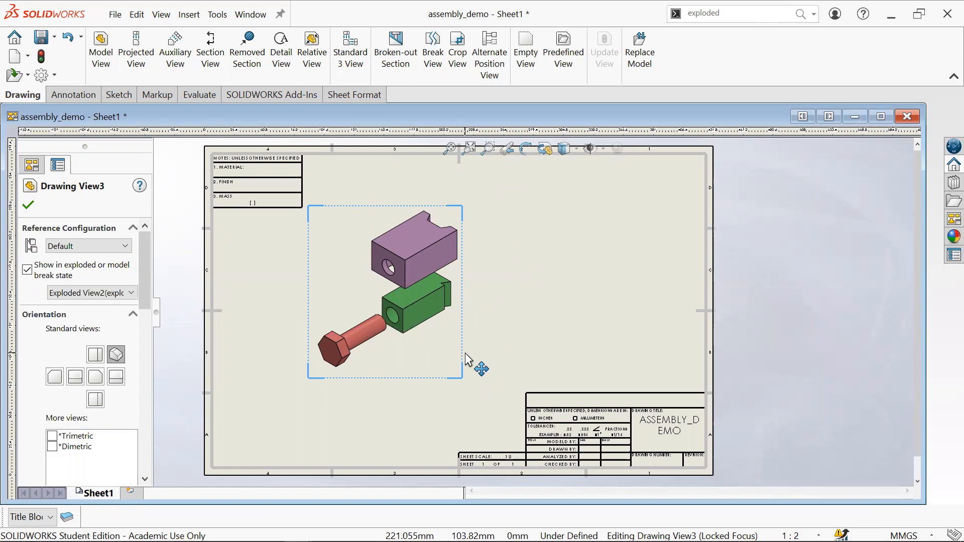
Try a custom scale of 1:1 for the exploded drawing view and set it back to 1:2.
{"action": "left_click_drag", "start_coordinate": [145, 305], "coordinate": [139, 428]}
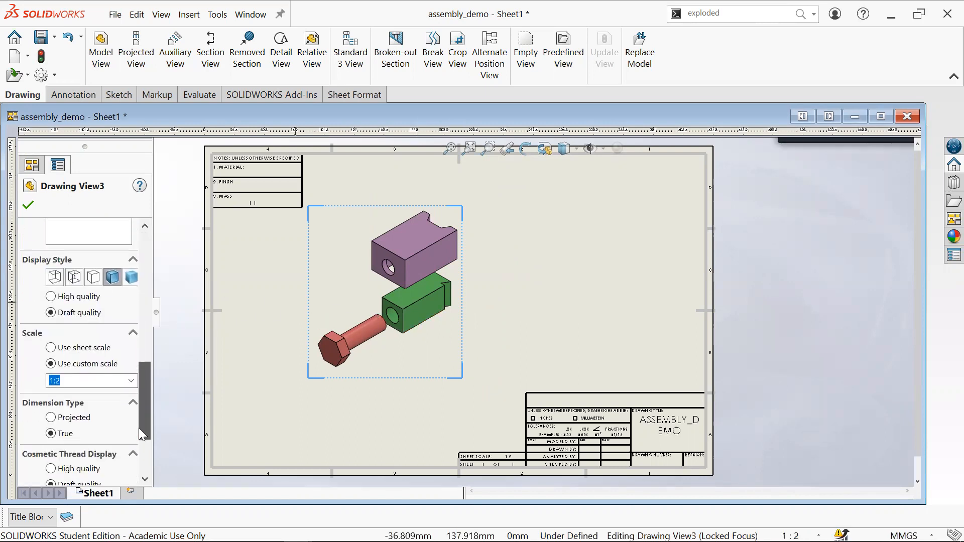
{"action": "left_click", "coordinate": [131, 379]}
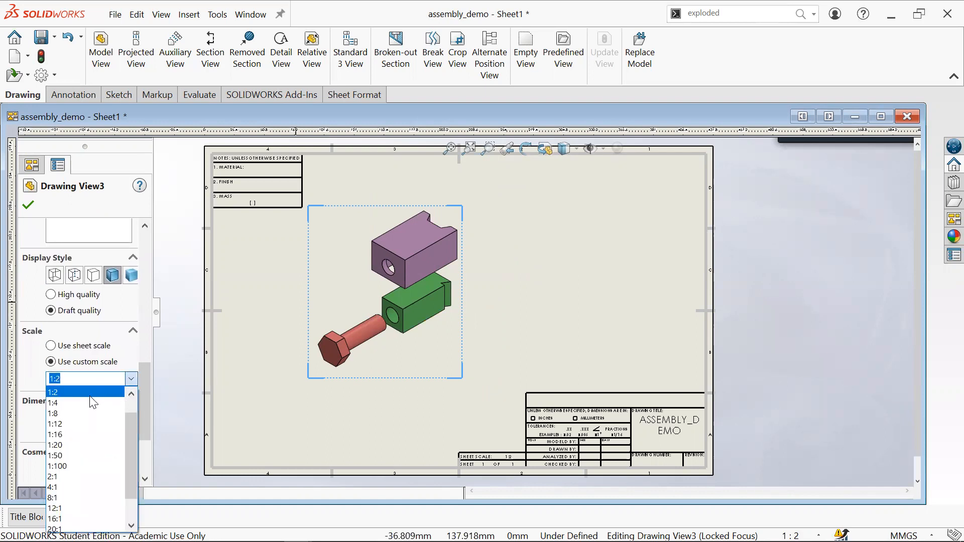
{"action": "left_click", "coordinate": [87, 375]}
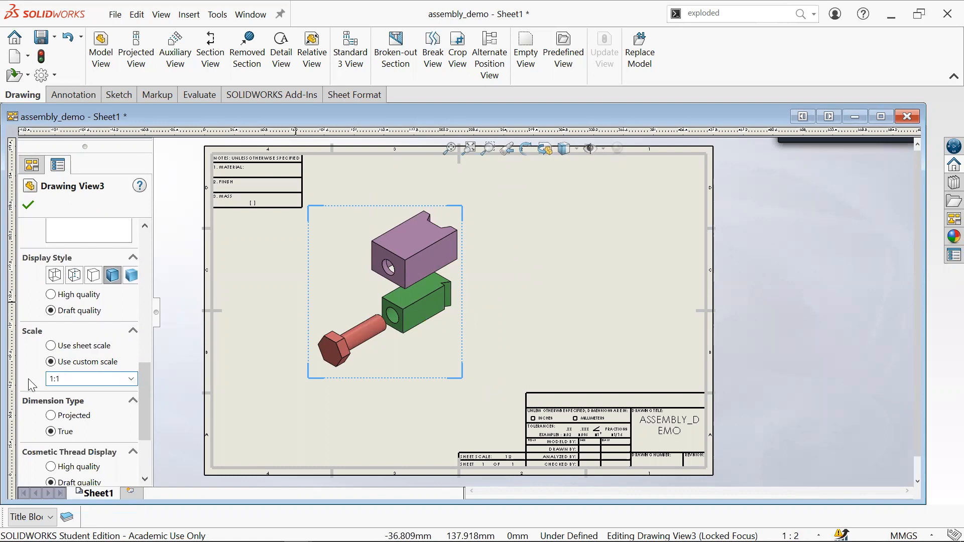
{"action": "key", "text": "Return"}
{"action": "double_click", "coordinate": [81, 377]}
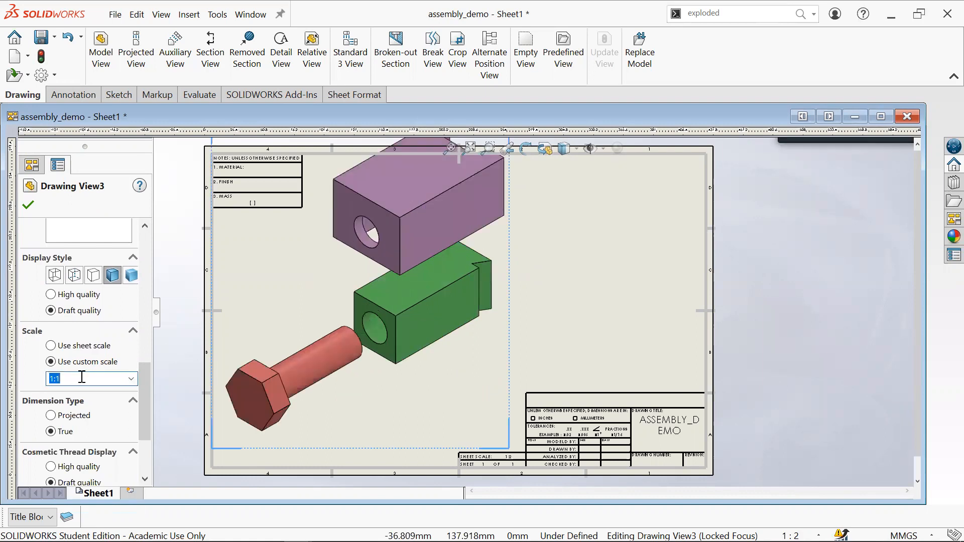
{"action": "type", "text": "1:2"}
{"action": "key", "text": "Return"}
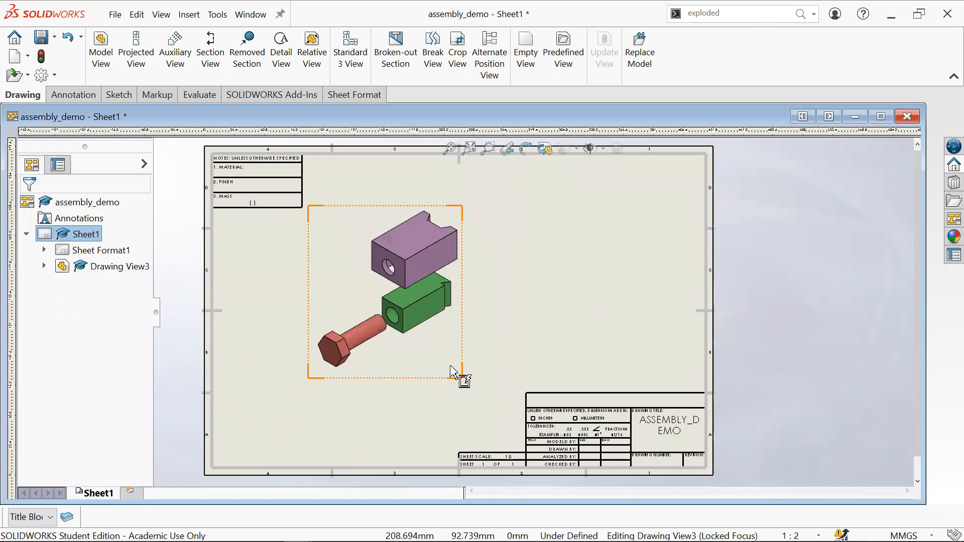
Shift the exploded drawing view slightly to the right on the sheet and deselect it.
{"action": "left_click", "coordinate": [457, 379]}
{"action": "left_click", "coordinate": [468, 388]}
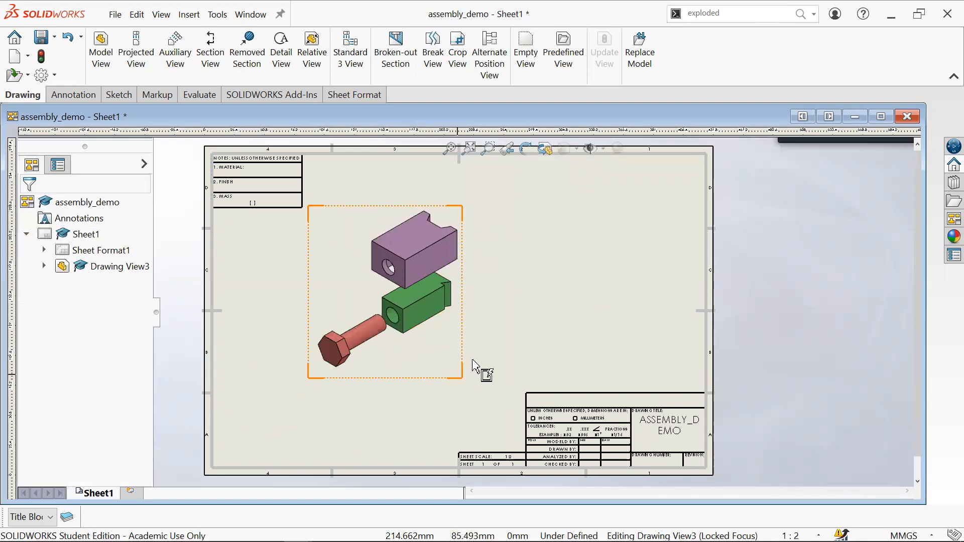
{"action": "mouse_move", "coordinate": [472, 359]}
{"action": "left_mouse_down"}
{"action": "mouse_move", "coordinate": [510, 342]}
{"action": "mouse_move", "coordinate": [492, 355]}
{"action": "left_mouse_up"}
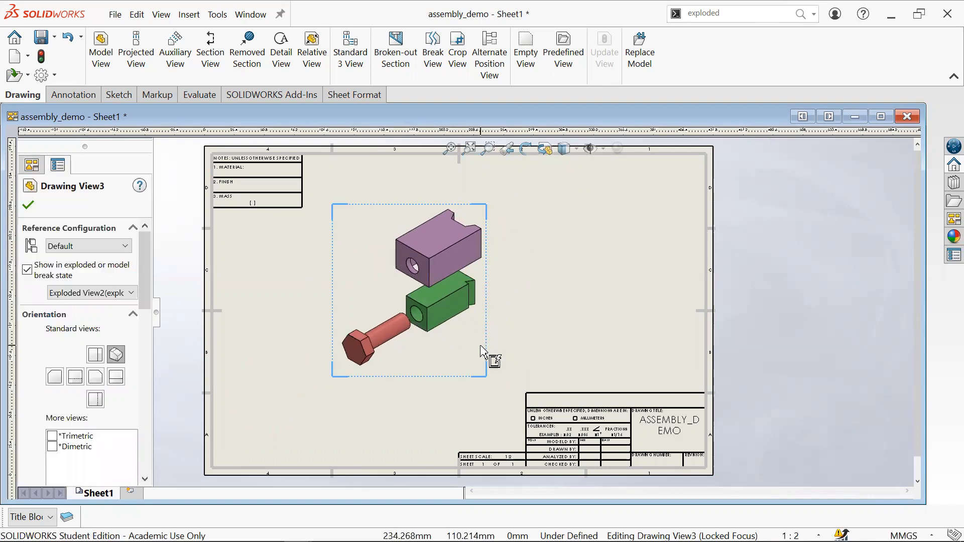
{"action": "left_click", "coordinate": [537, 307]}
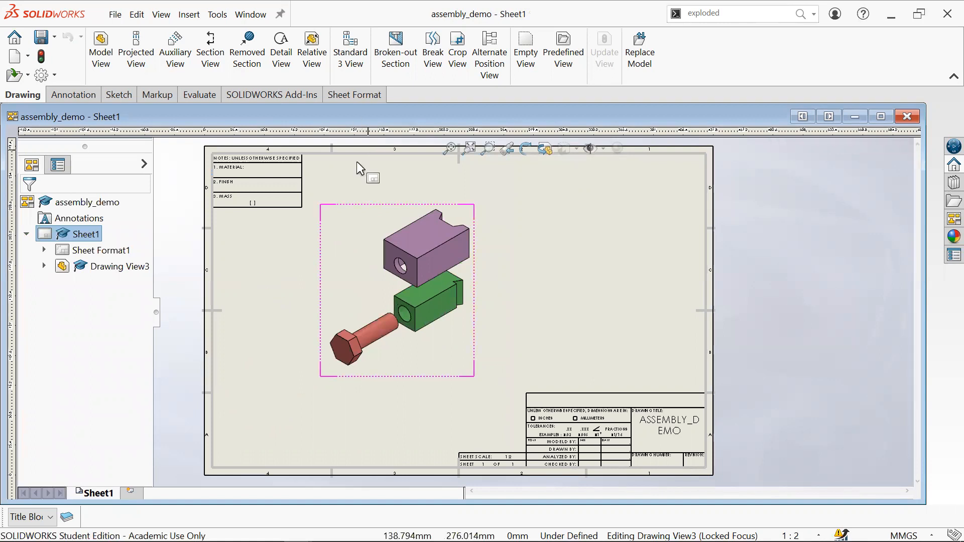
Switch to the Exploded Assembly Demo outline in Google Docs, review the remaining topics, and return to the SOLIDWORKS drawing.
{"action": "mouse_move", "coordinate": [270, 539]}
{"action": "left_click", "coordinate": [298, 531]}
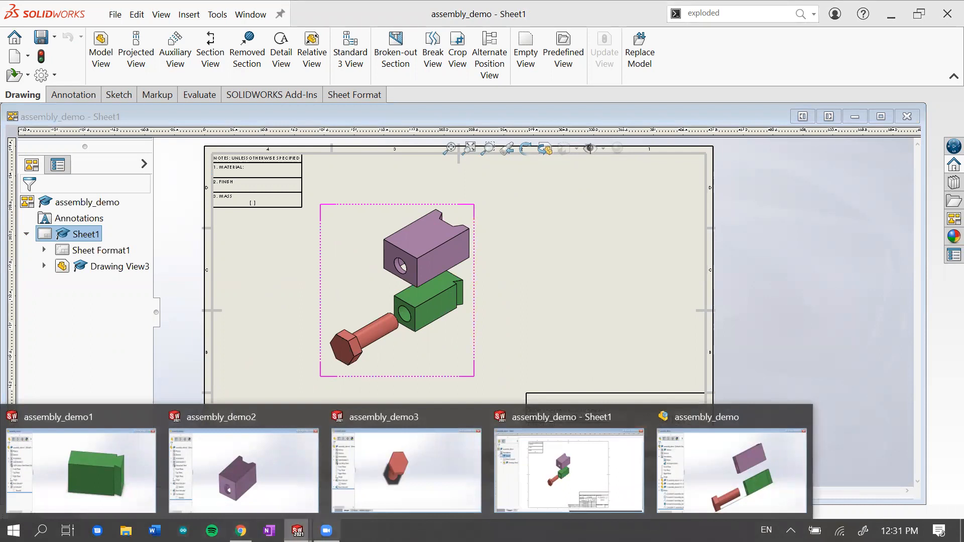
{"action": "left_click", "coordinate": [240, 530]}
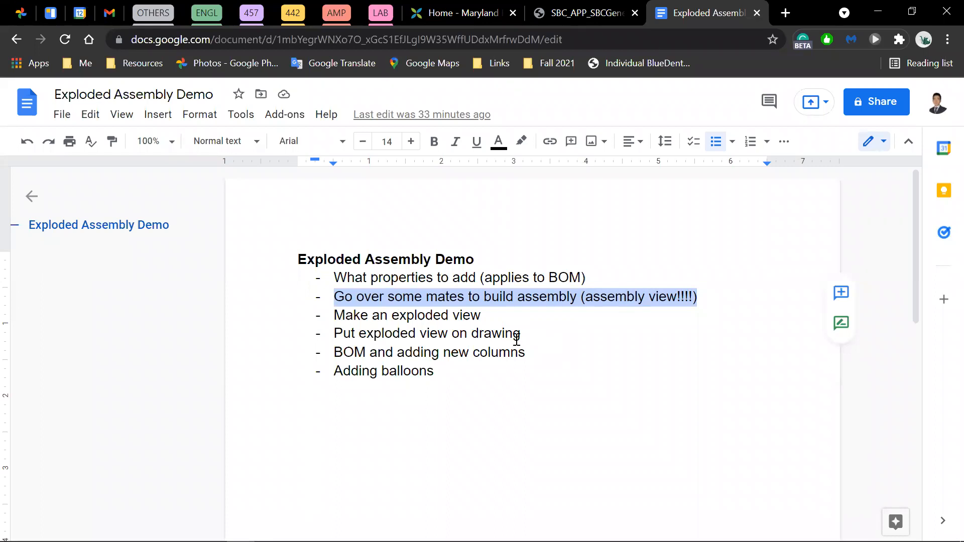
{"action": "left_click_drag", "start_coordinate": [372, 329], "coordinate": [544, 348]}
{"action": "left_click", "coordinate": [501, 351]}
{"action": "mouse_move", "coordinate": [334, 351]}
{"action": "left_mouse_down"}
{"action": "mouse_move", "coordinate": [505, 357]}
{"action": "mouse_move", "coordinate": [373, 358]}
{"action": "mouse_move", "coordinate": [394, 357]}
{"action": "left_mouse_up"}
{"action": "key", "text": "ctrl+z"}
{"action": "left_click", "coordinate": [507, 378]}
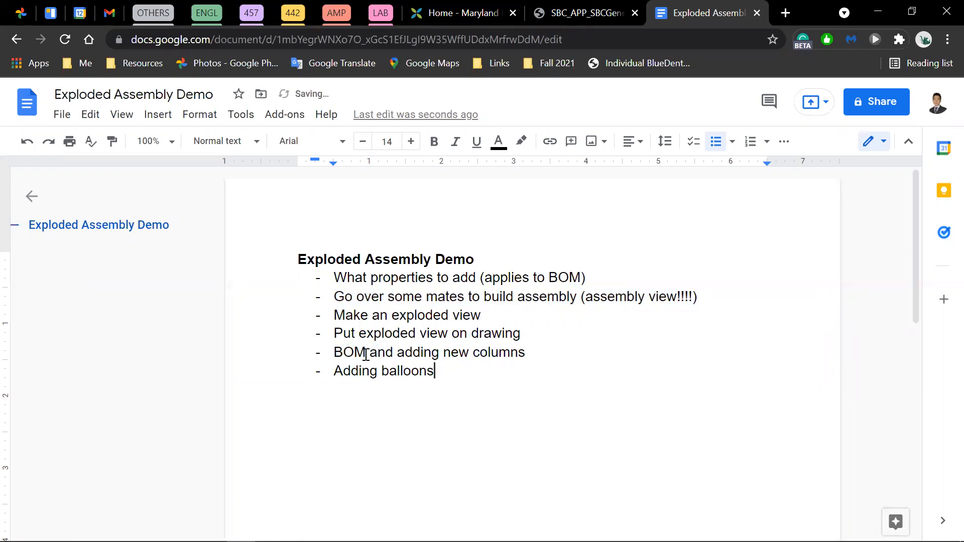
{"action": "left_click", "coordinate": [866, 14]}
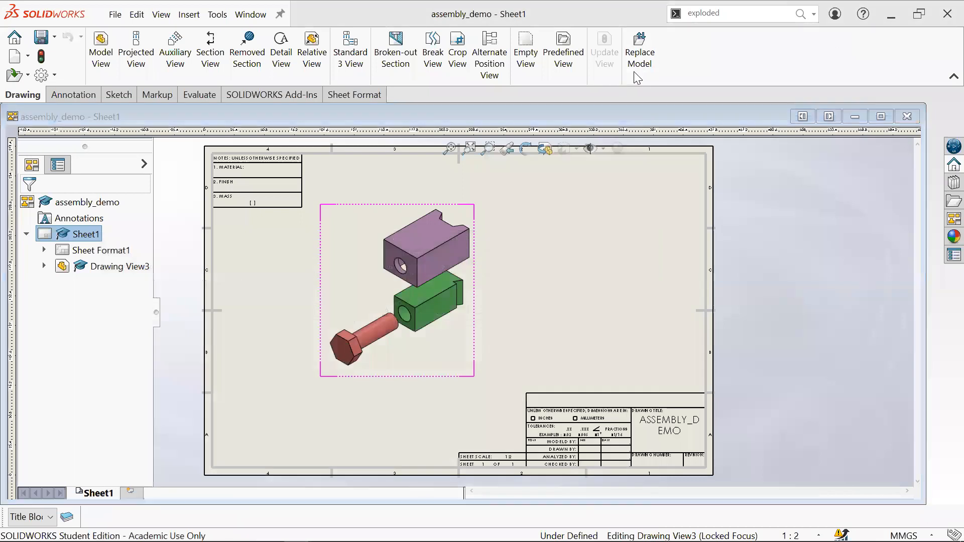
Insert a parts-only bill of materials for the exploded view using the bom-standard template and place it just above the title block.
{"action": "left_click", "coordinate": [98, 94]}
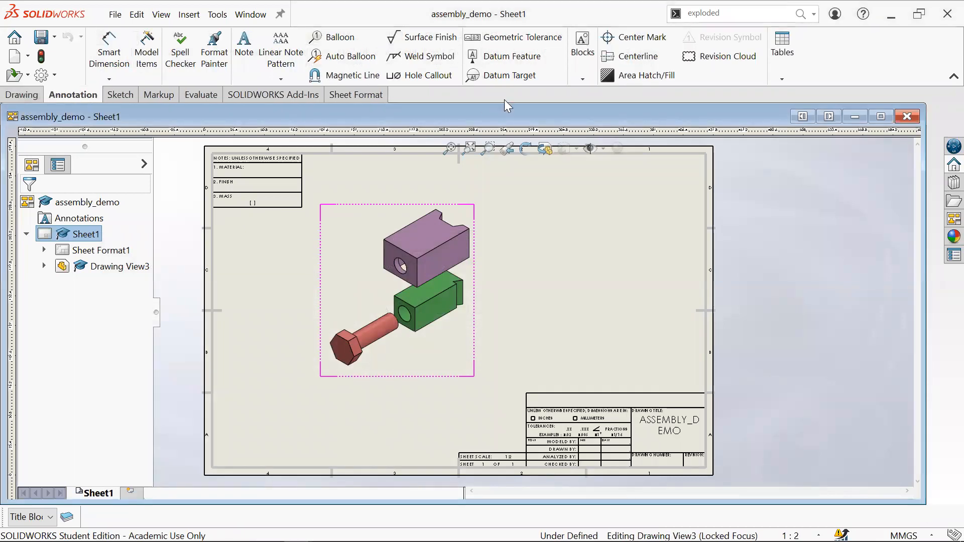
{"action": "left_click", "coordinate": [782, 76]}
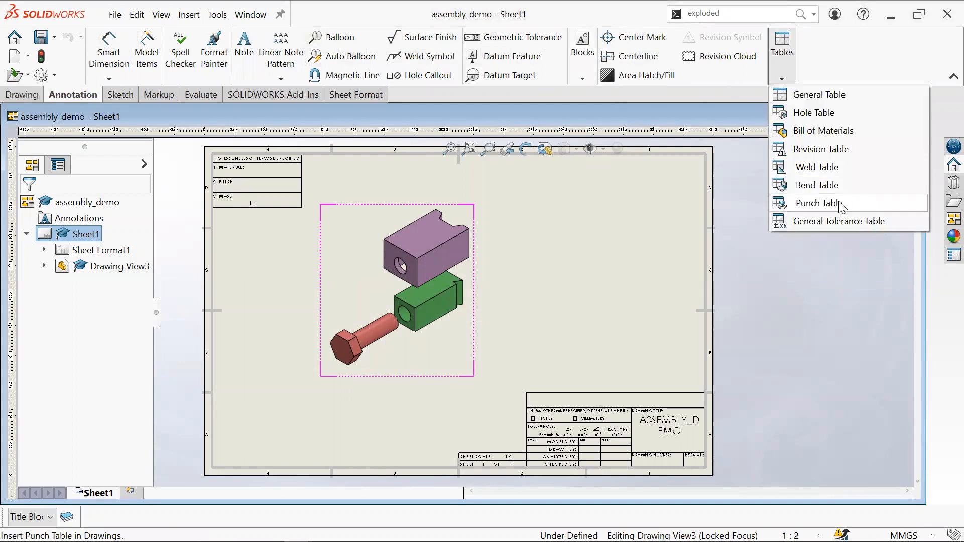
{"action": "left_click", "coordinate": [830, 131]}
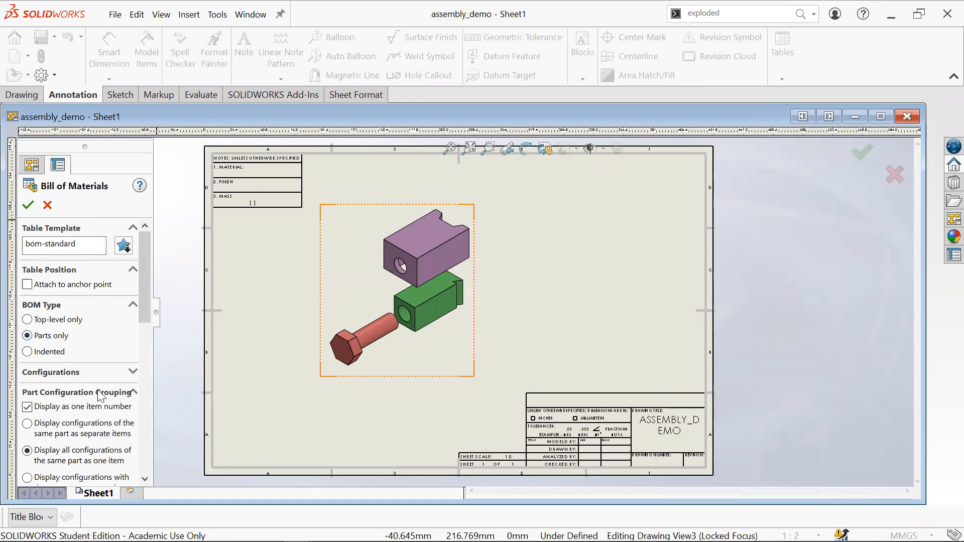
{"action": "scroll", "coordinate": [101, 399], "scroll_direction": "down", "scroll_amount": 5}
{"action": "scroll", "coordinate": [100, 404], "scroll_direction": "up", "scroll_amount": 5}
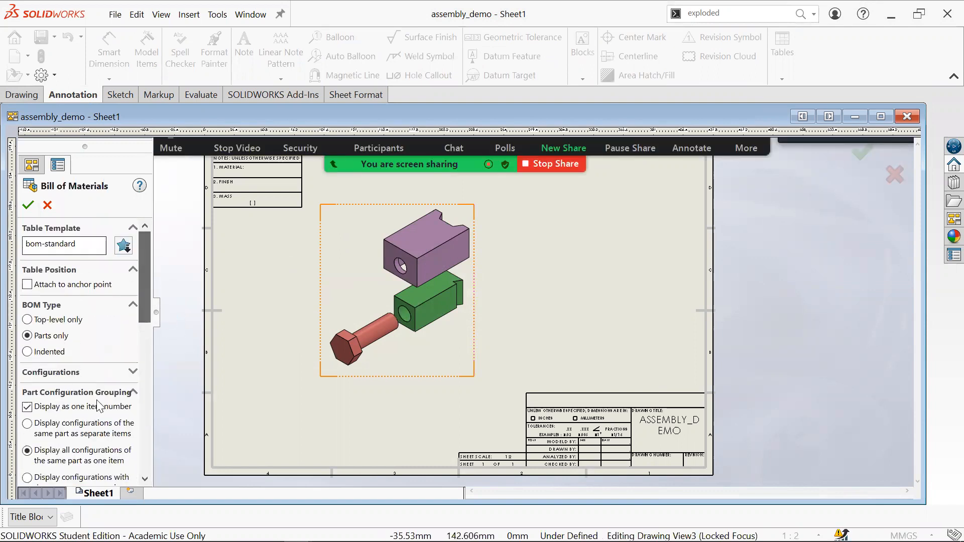
{"action": "left_click", "coordinate": [27, 205]}
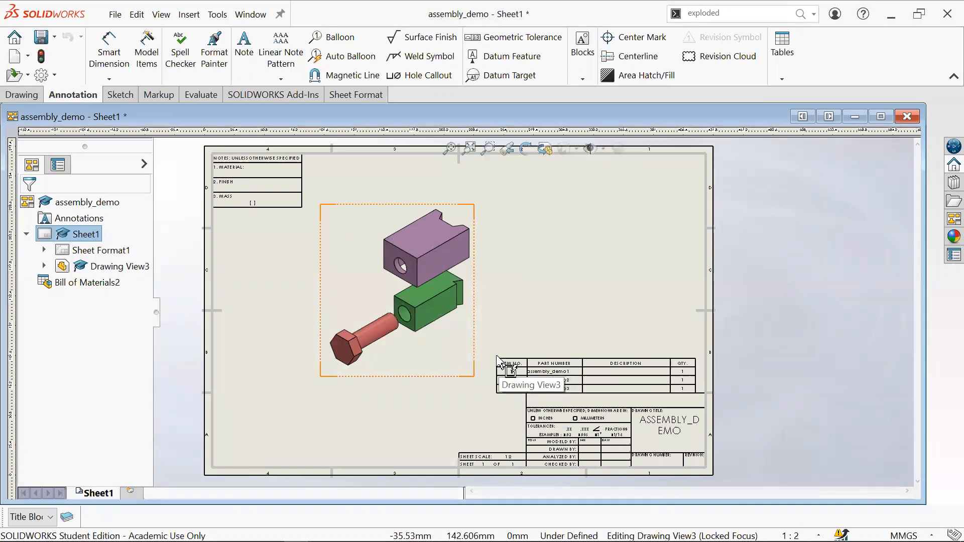
{"action": "left_click", "coordinate": [505, 360]}
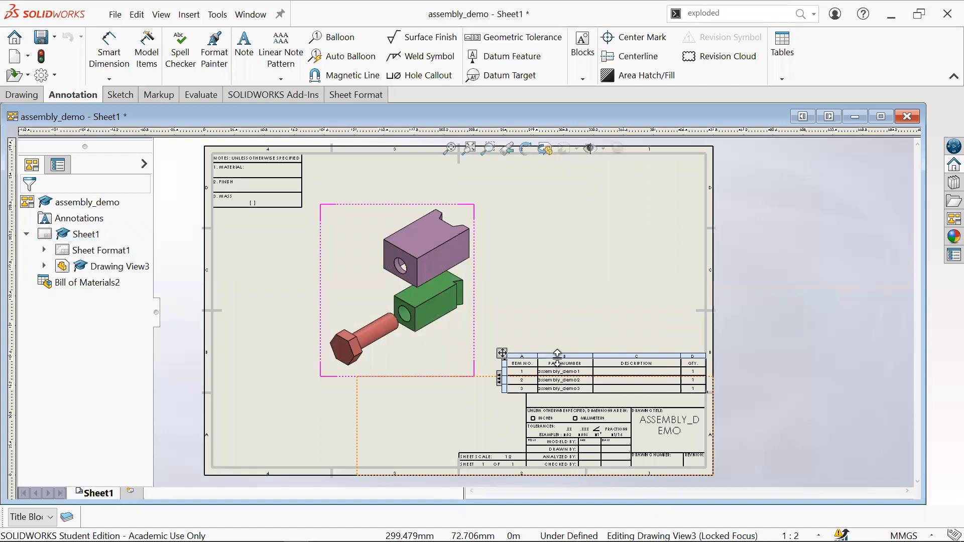
Narrow the ITEM NO. column of the bill of materials slightly and deselect the table.
{"action": "scroll", "coordinate": [578, 370], "scroll_direction": "down", "scroll_amount": 3}
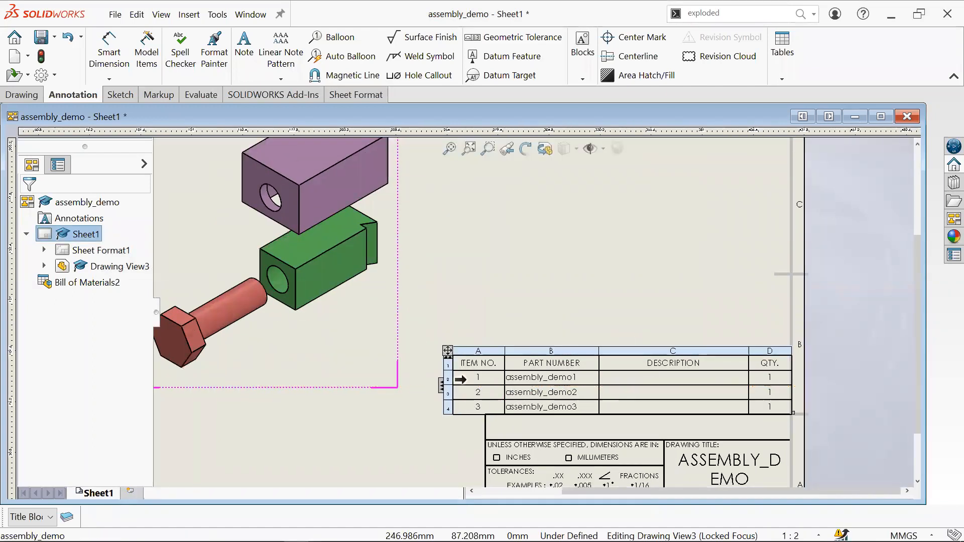
{"action": "left_click", "coordinate": [448, 378]}
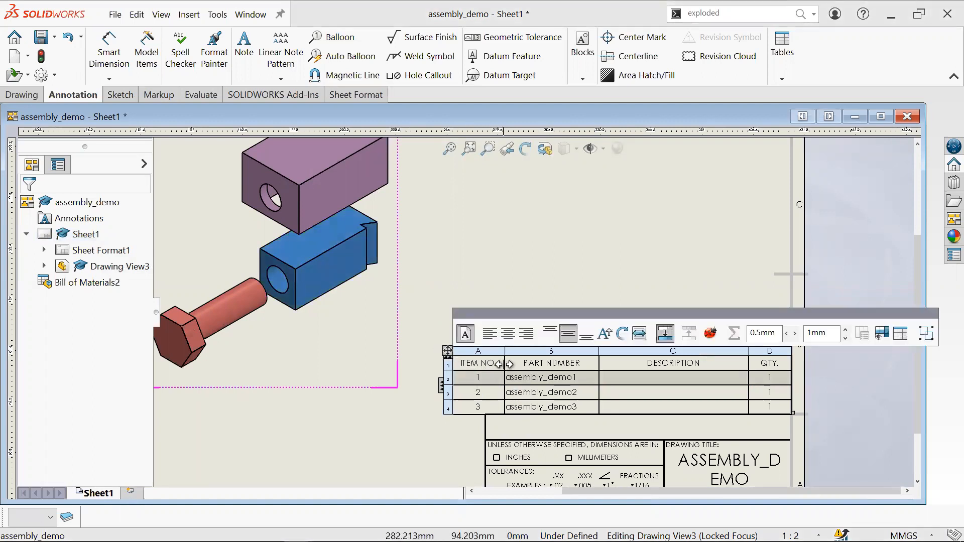
{"action": "mouse_move", "coordinate": [504, 364]}
{"action": "left_mouse_down"}
{"action": "mouse_move", "coordinate": [533, 363]}
{"action": "mouse_move", "coordinate": [502, 364]}
{"action": "left_mouse_up"}
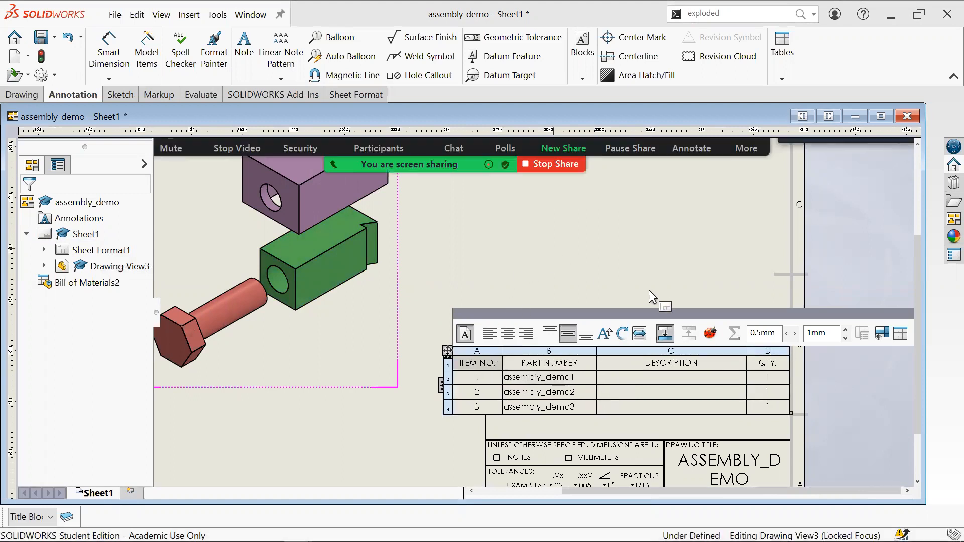
{"action": "left_click", "coordinate": [649, 290]}
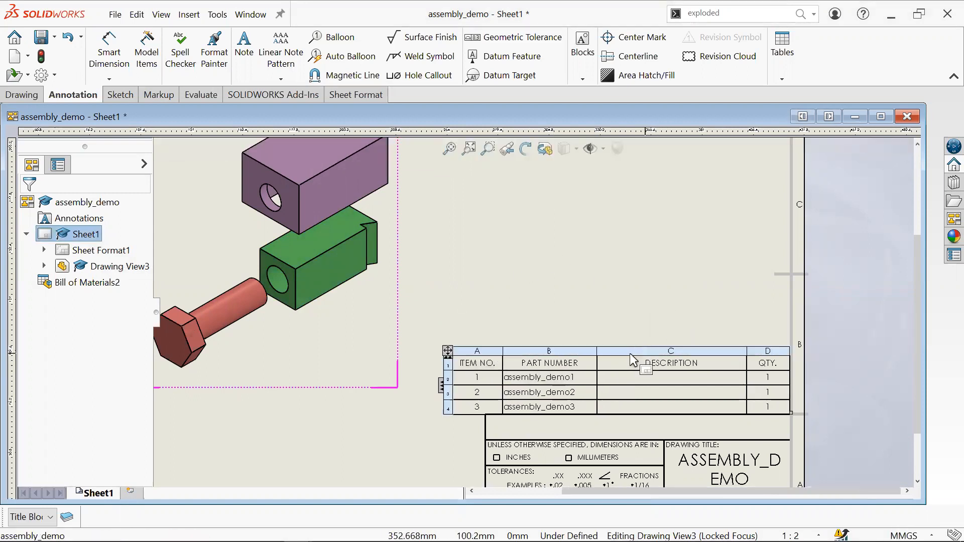
Clear the DESCRIPTION header in the bill of materials and shorten the ITEM NO. header to ITEM.
{"action": "double_click", "coordinate": [682, 366]}
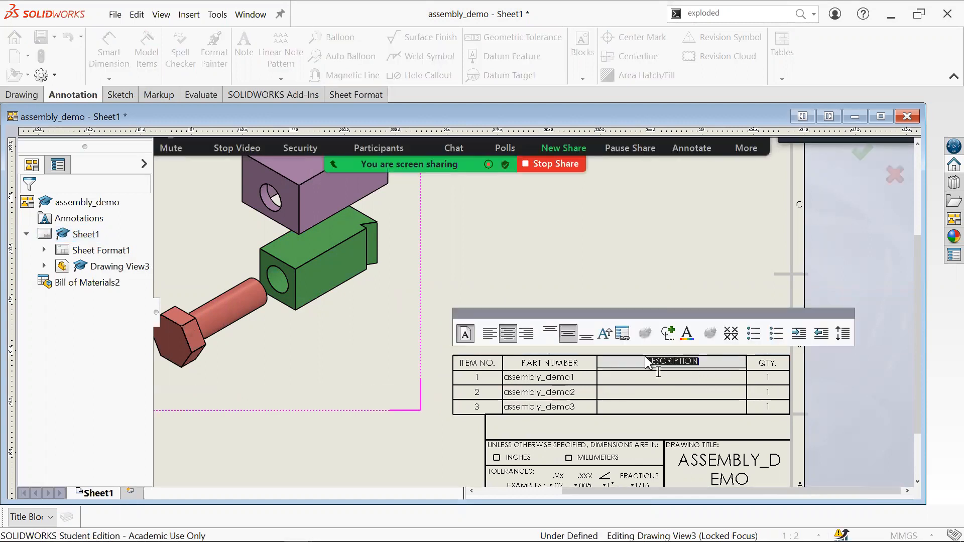
{"action": "key", "text": "BackSpace"}
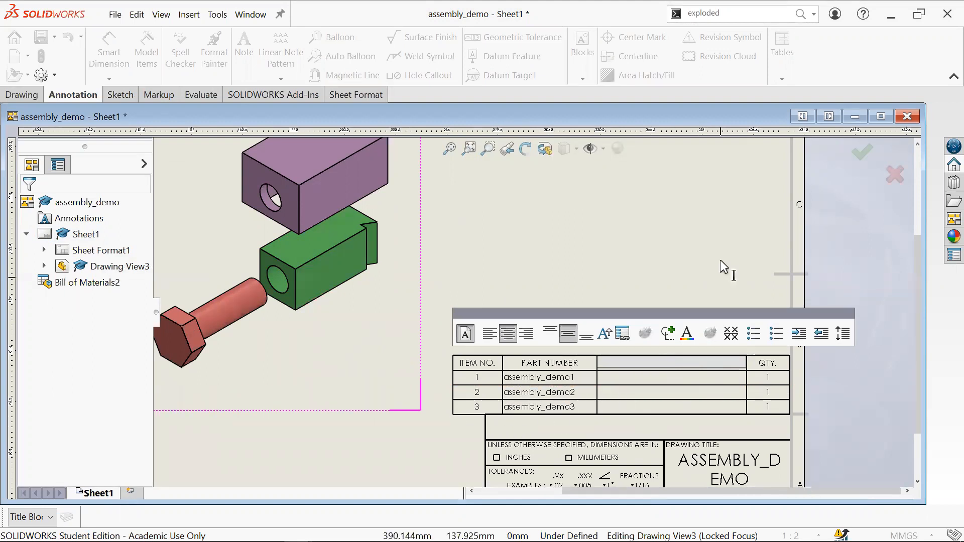
{"action": "left_click", "coordinate": [640, 273]}
{"action": "double_click", "coordinate": [477, 365]}
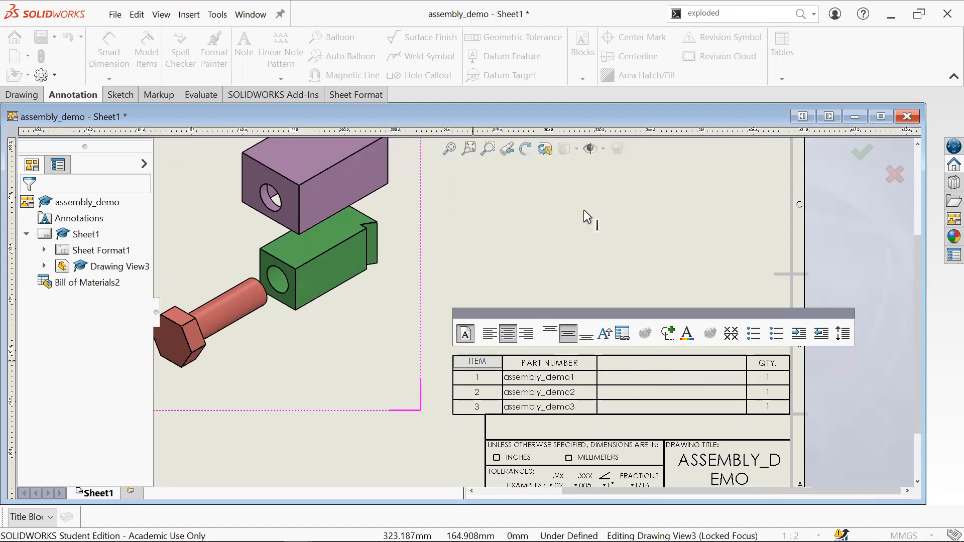
{"action": "left_click", "coordinate": [581, 242]}
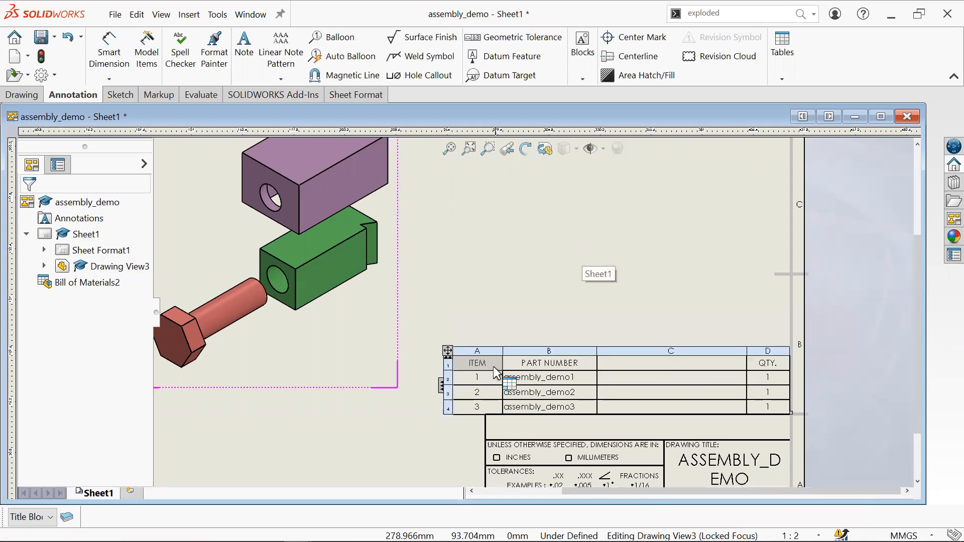
Rename the PART NUMBER header in the bill of materials as PART NAME.
{"action": "scroll", "coordinate": [549, 324], "scroll_direction": "up", "scroll_amount": 2}
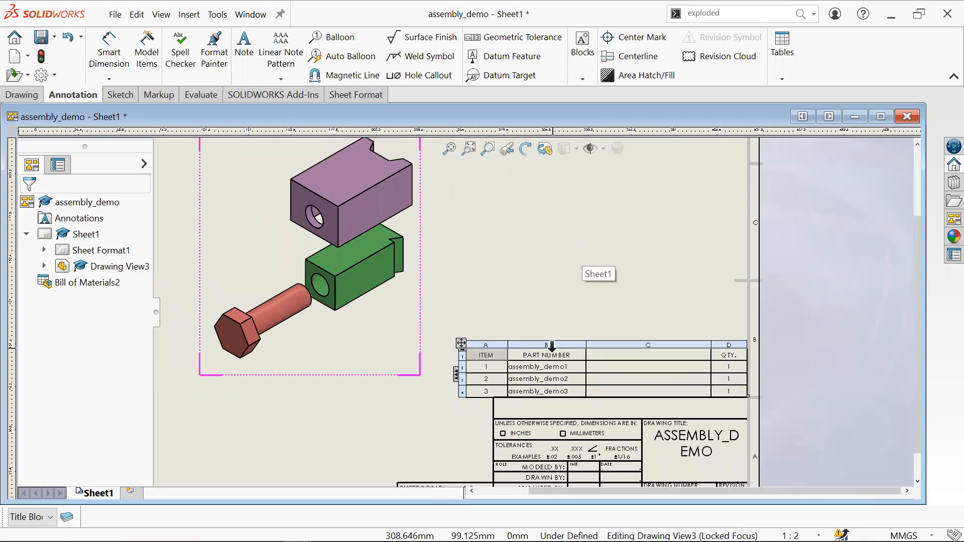
{"action": "scroll", "coordinate": [549, 324], "scroll_direction": "up", "scroll_amount": 2}
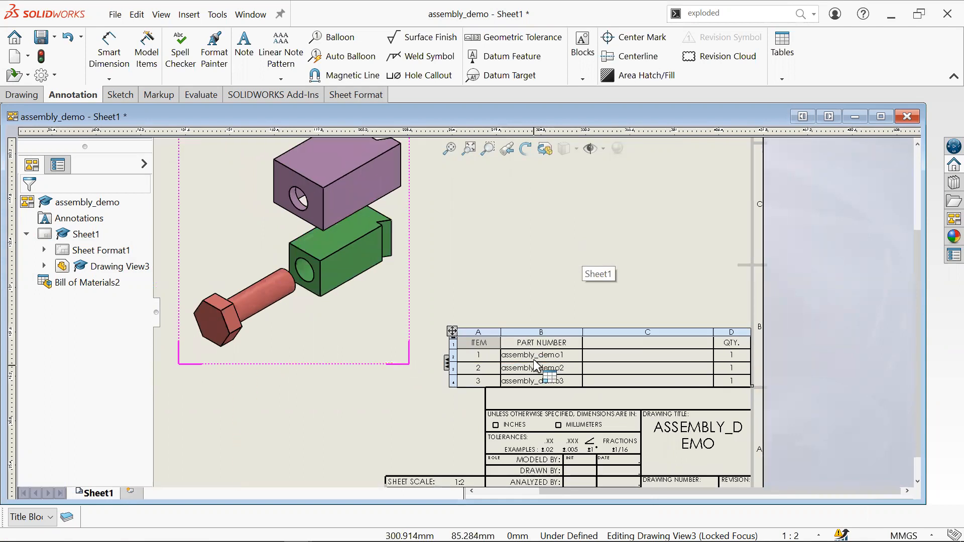
{"action": "double_click", "coordinate": [551, 344]}
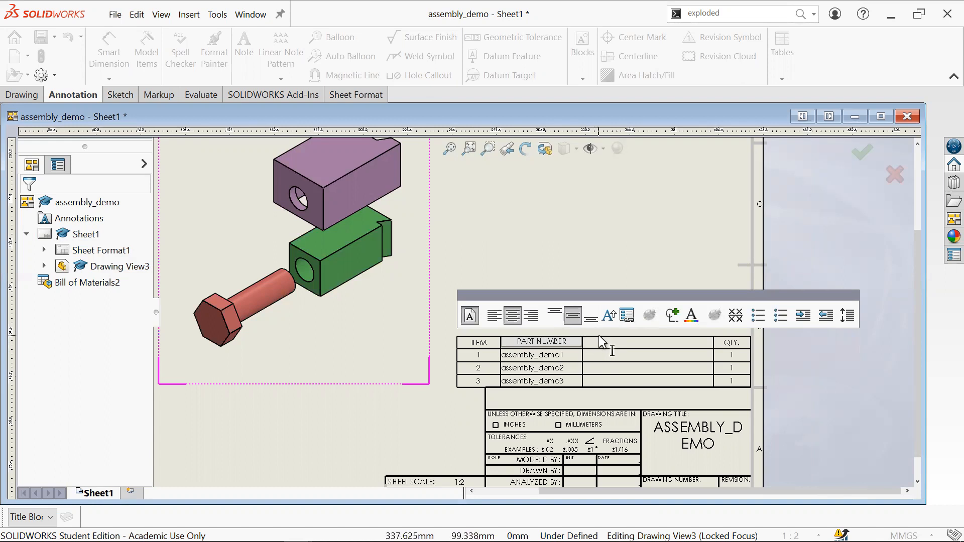
{"action": "double_click", "coordinate": [583, 347]}
{"action": "key", "text": "BackSpace"}
{"action": "key", "text": "BackSpace"}
{"action": "key", "text": "BackSpace"}
{"action": "key", "text": "BackSpace"}
{"action": "key", "text": "BackSpace"}
{"action": "key", "text": "BackSpace"}
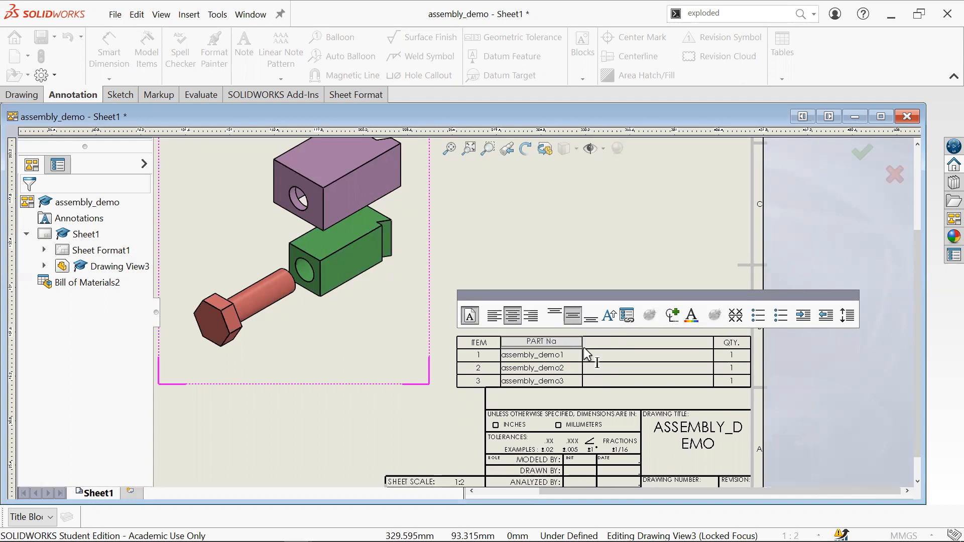
{"action": "type", "text": "NAME"}
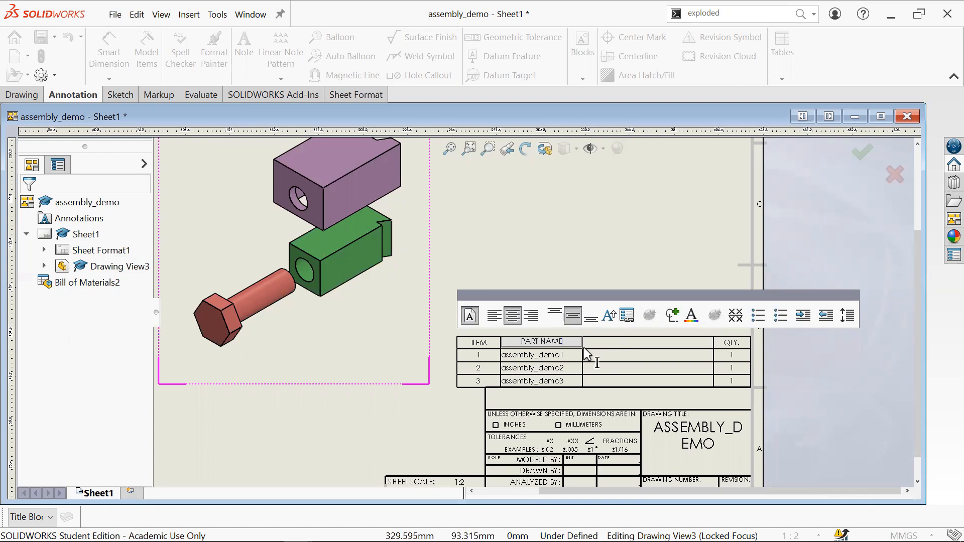
{"action": "left_click", "coordinate": [569, 249]}
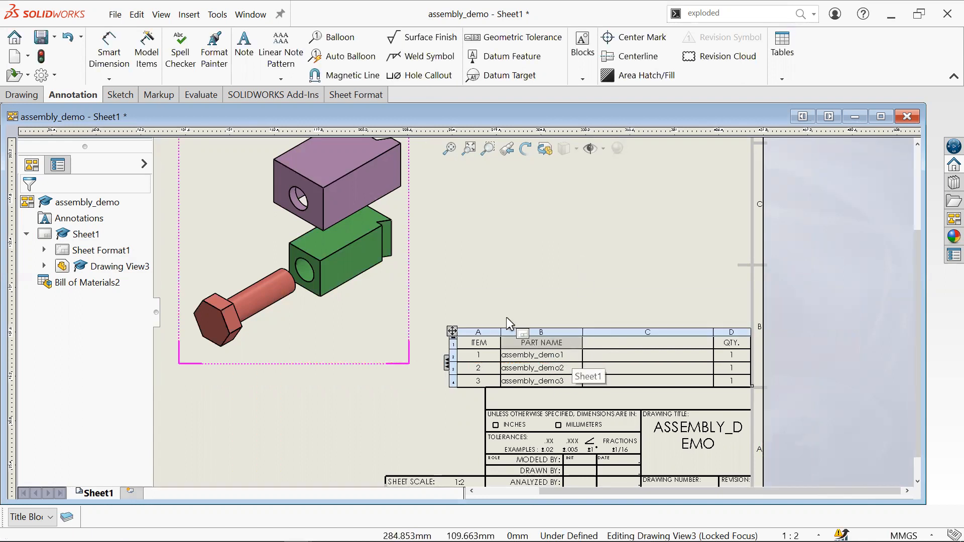
Clear the PART NAME header text from the second column of the bill of materials.
{"action": "left_click", "coordinate": [543, 331]}
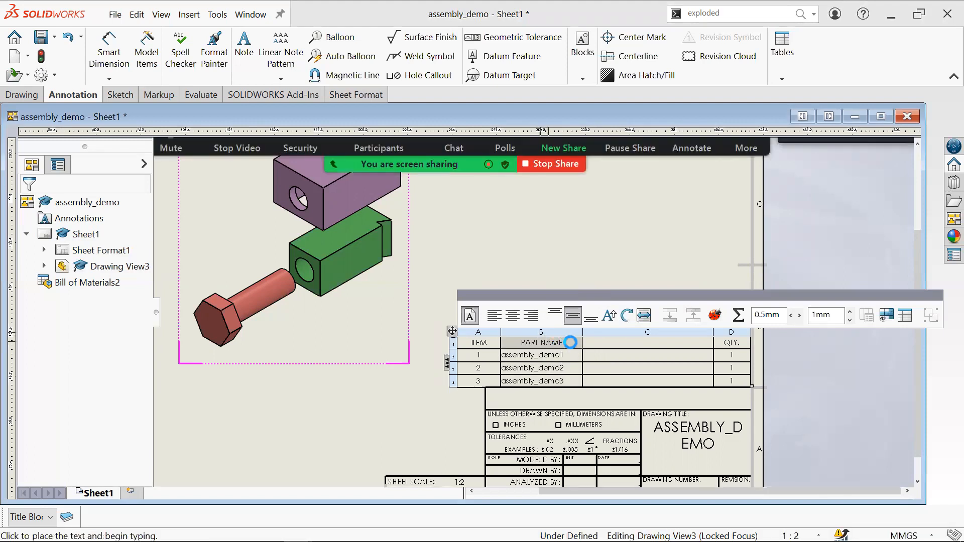
{"action": "key", "text": "BackSpace"}
{"action": "key", "text": "BackSpace"}
{"action": "key", "text": "BackSpace"}
{"action": "key", "text": "BackSpace"}
{"action": "key", "text": "BackSpace"}
{"action": "key", "text": "BackSpace"}
{"action": "key", "text": "BackSpace"}
{"action": "key", "text": "BackSpace"}
{"action": "key", "text": "BackSpace"}
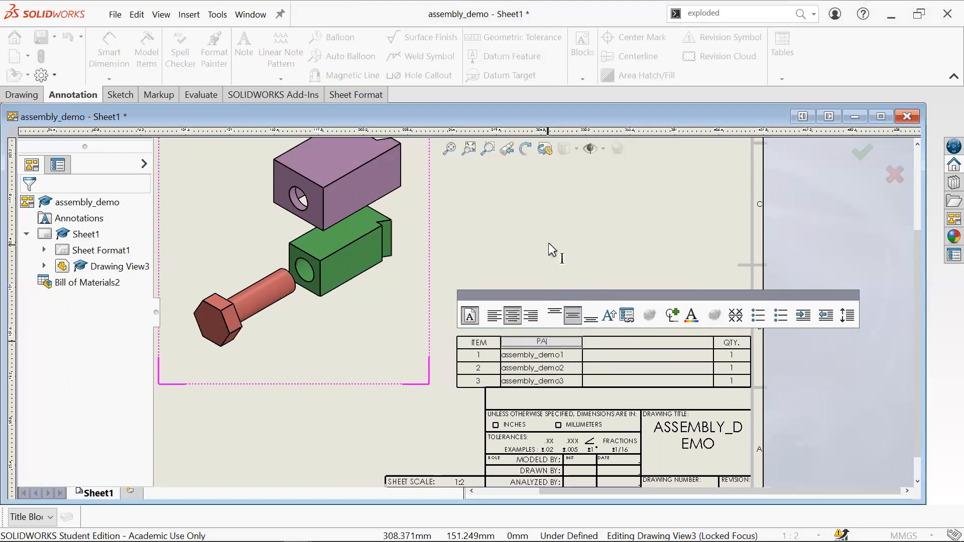
{"action": "left_click", "coordinate": [565, 245]}
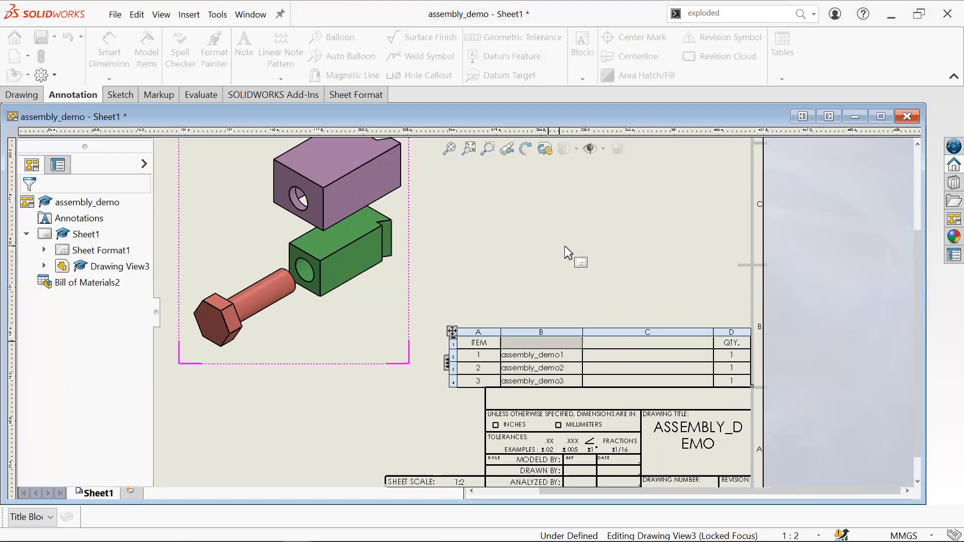
Change the second column's type to CUSTOM PROPERTY with the property SW-File Name(File Name).
{"action": "left_click", "coordinate": [544, 332]}
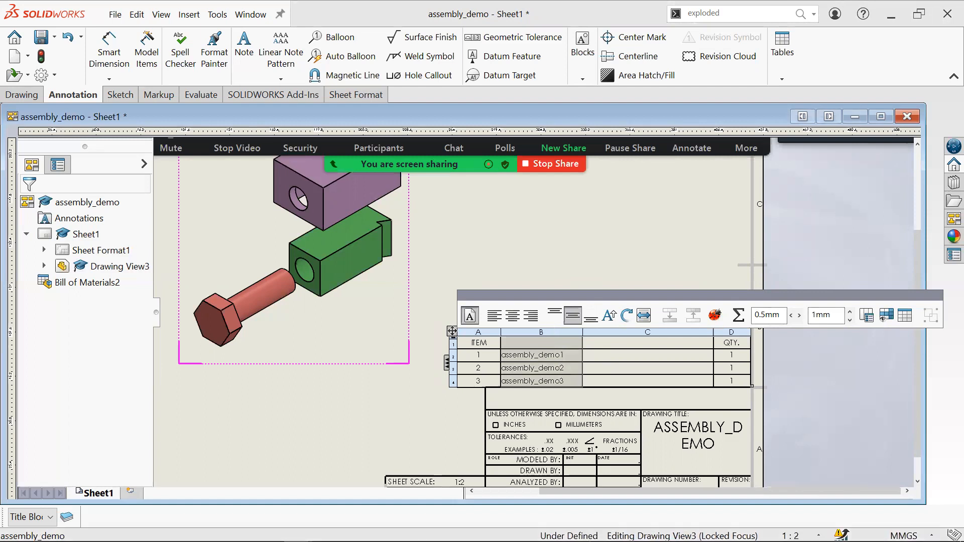
{"action": "left_click", "coordinate": [552, 331]}
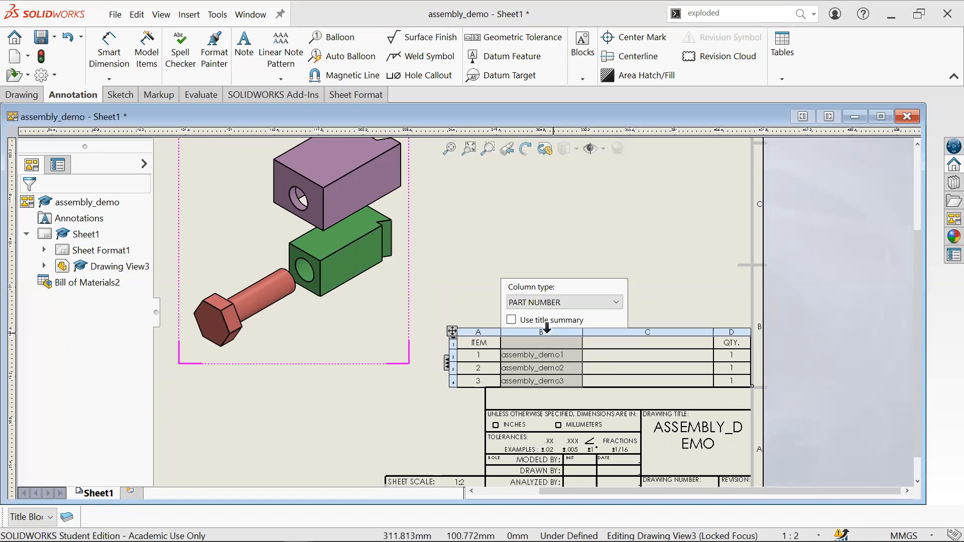
{"action": "left_click", "coordinate": [543, 301]}
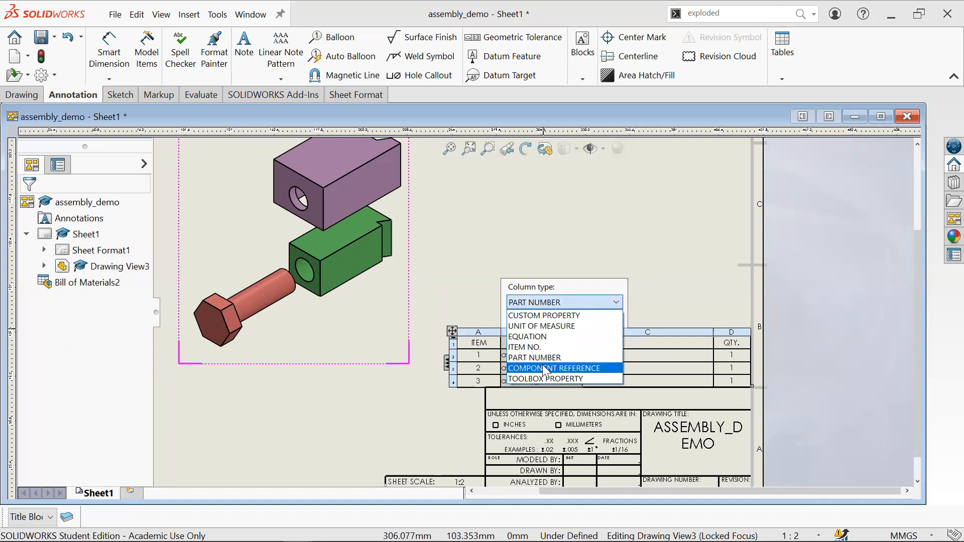
{"action": "left_click", "coordinate": [551, 302]}
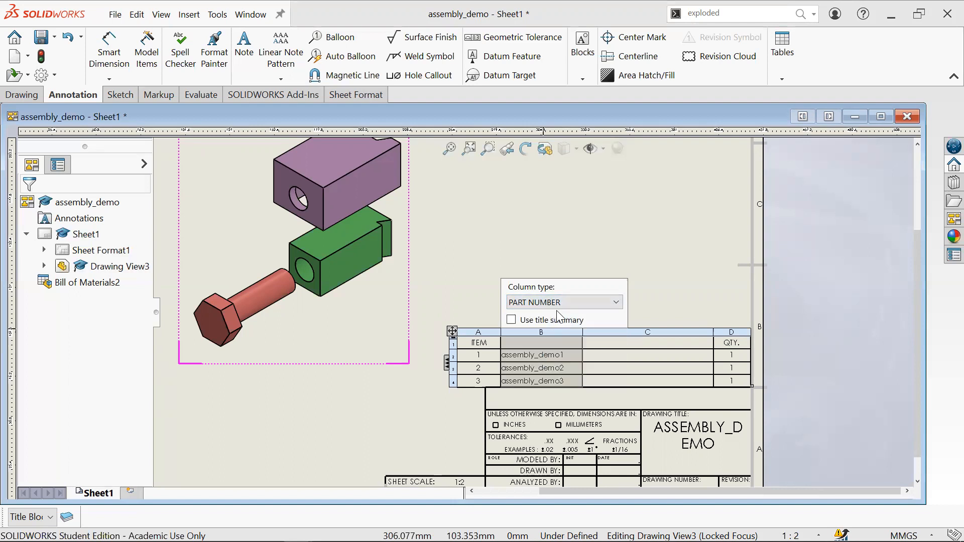
{"action": "left_click", "coordinate": [563, 301]}
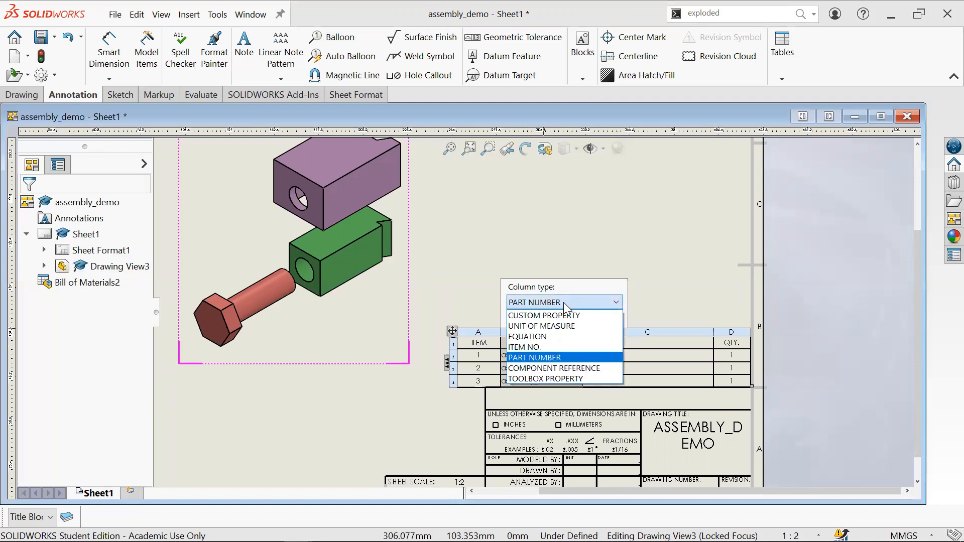
{"action": "left_click", "coordinate": [561, 315]}
{"action": "left_click", "coordinate": [560, 313]}
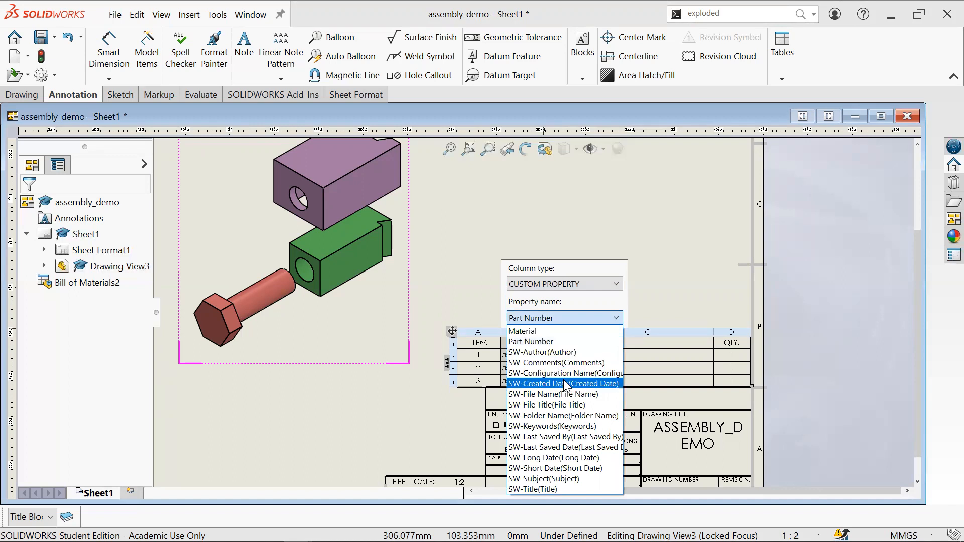
{"action": "left_click", "coordinate": [585, 397]}
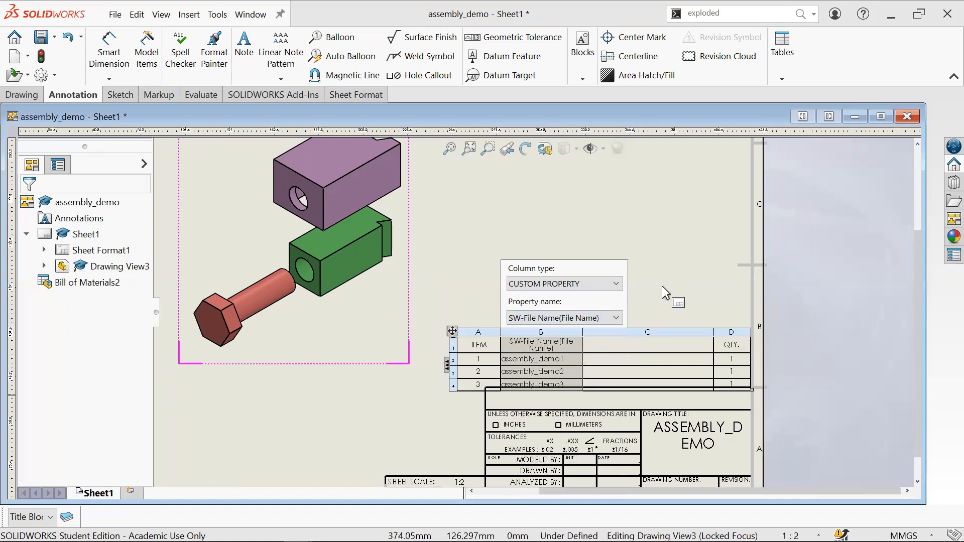
Set the second column's type back to PART NUMBER and leave the column settings.
{"action": "left_click", "coordinate": [580, 316]}
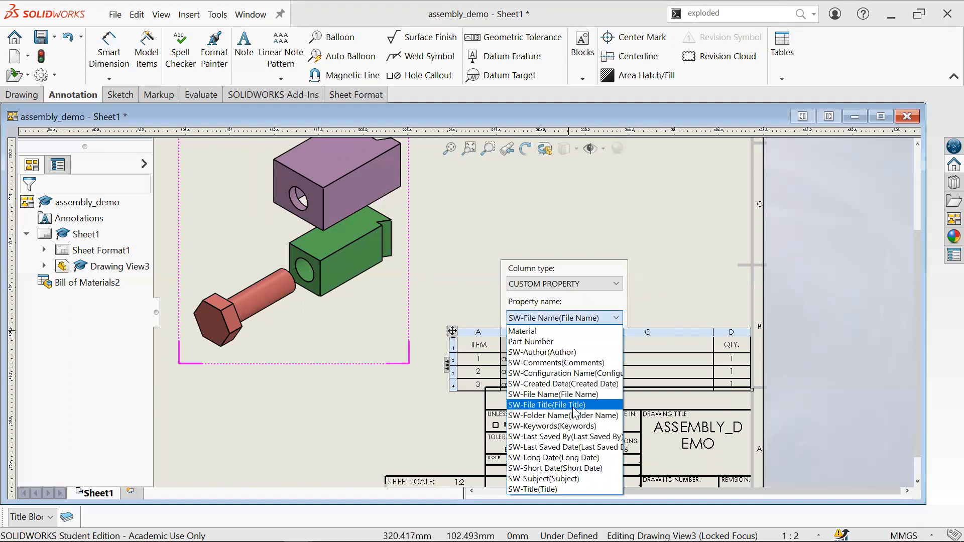
{"action": "left_click", "coordinate": [573, 283]}
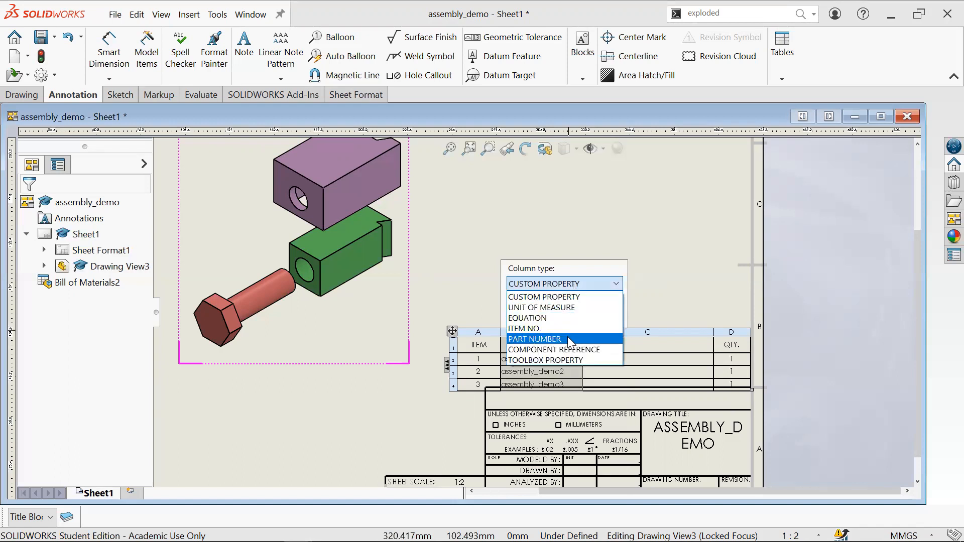
{"action": "left_click", "coordinate": [568, 338]}
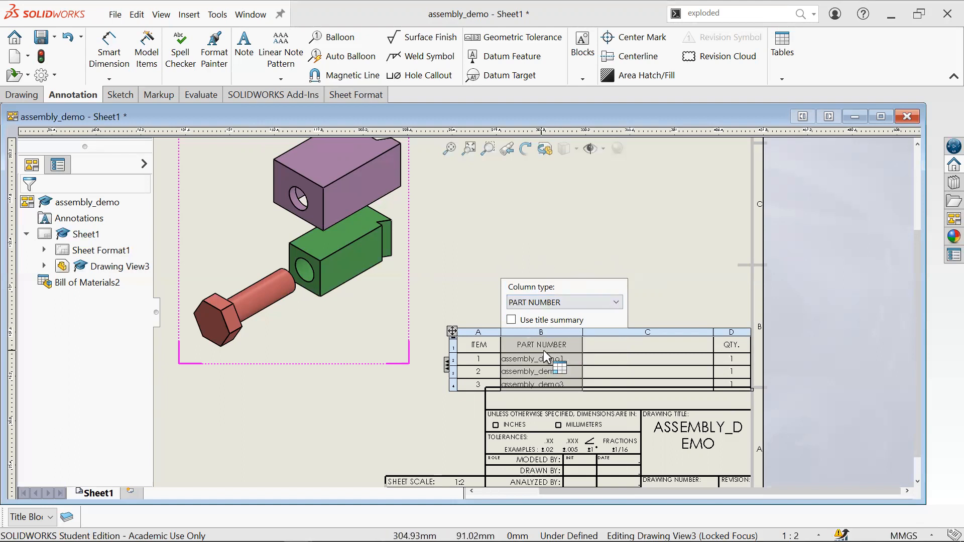
{"action": "key", "text": "Escape"}
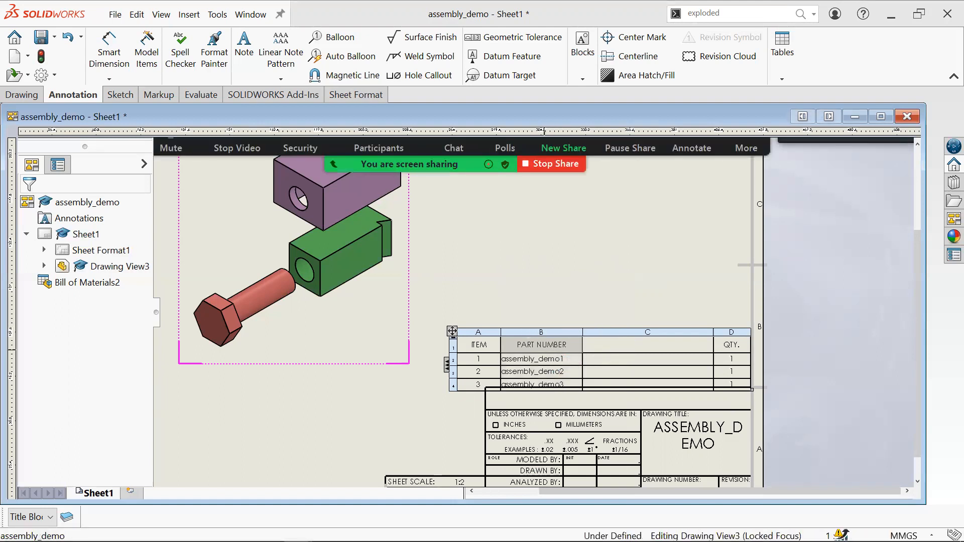
{"action": "left_click", "coordinate": [608, 329]}
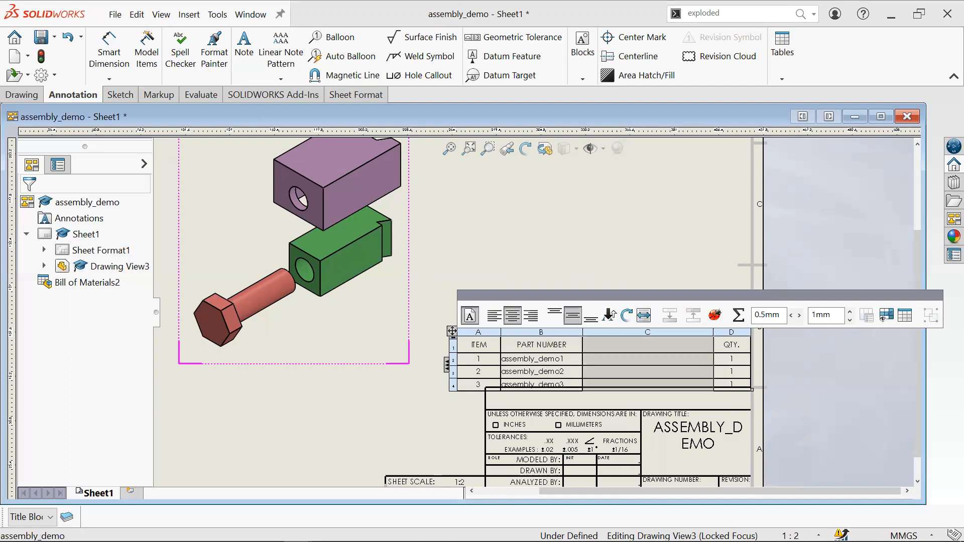
{"action": "left_click", "coordinate": [601, 282]}
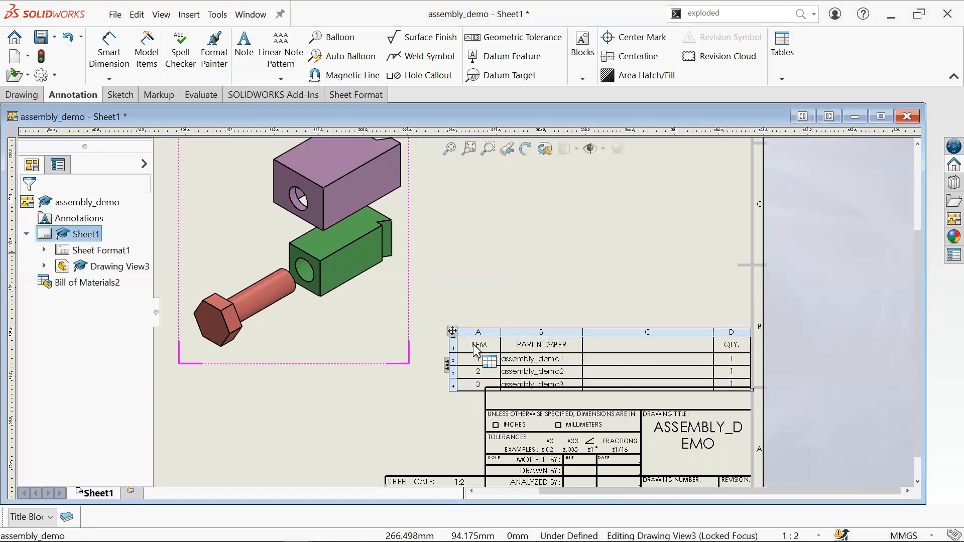
{"action": "left_click", "coordinate": [600, 331]}
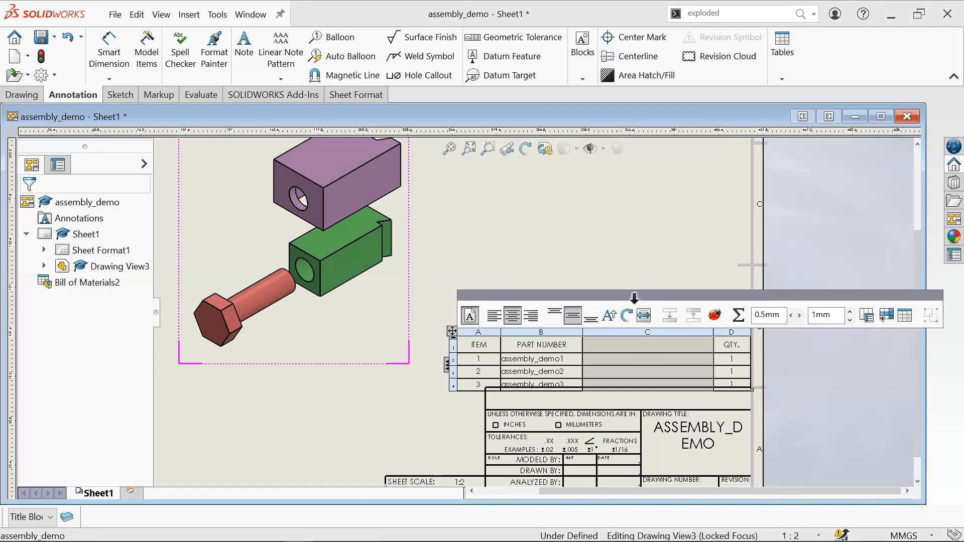
{"action": "left_click", "coordinate": [672, 246]}
{"action": "left_click", "coordinate": [634, 331]}
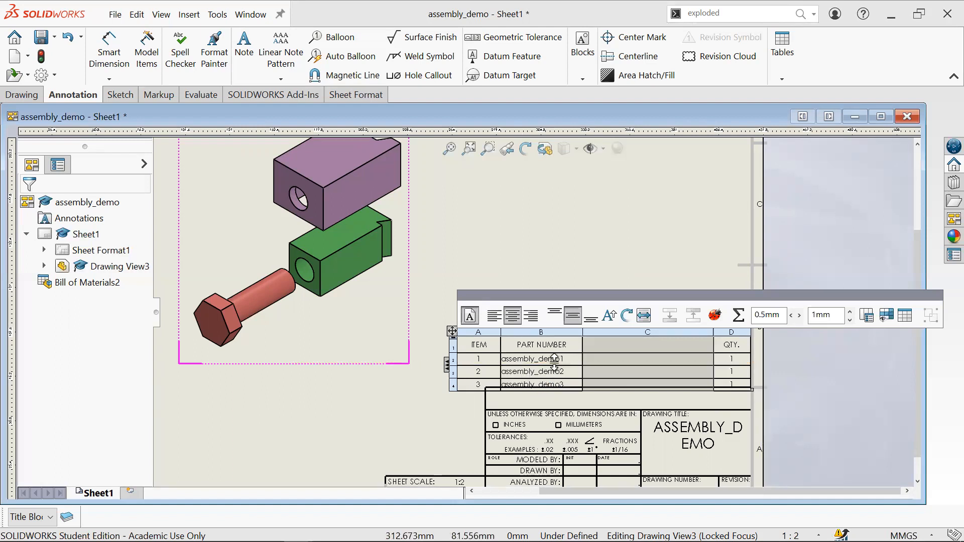
Move the bill of materials up slightly so its bottom edge clears the title block.
{"action": "mouse_move", "coordinate": [453, 329]}
{"action": "left_mouse_down"}
{"action": "mouse_move", "coordinate": [468, 307]}
{"action": "mouse_move", "coordinate": [453, 318]}
{"action": "left_mouse_up"}
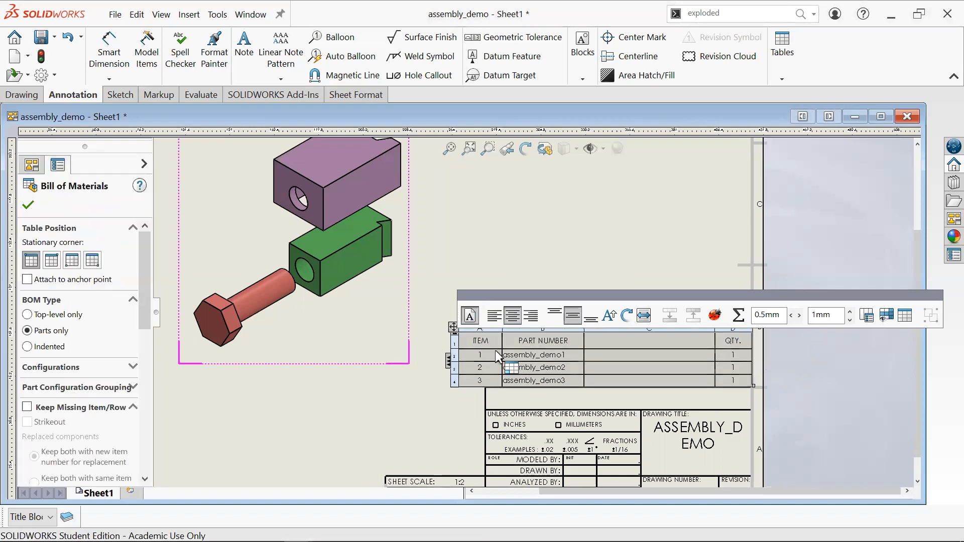
{"action": "left_click", "coordinate": [511, 246]}
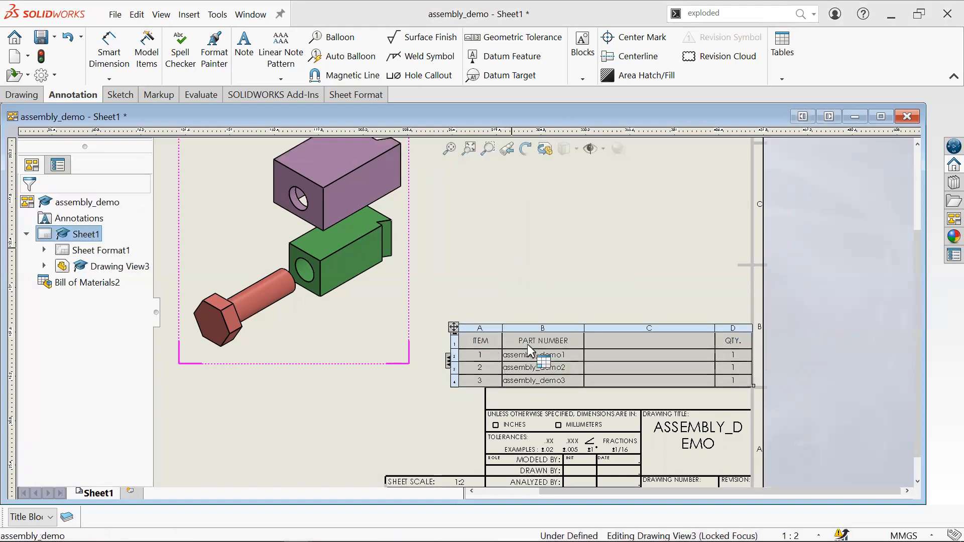
Rename the PART NUMBER header in the bill of materials' second column as PART NAME.
{"action": "left_click", "coordinate": [569, 340]}
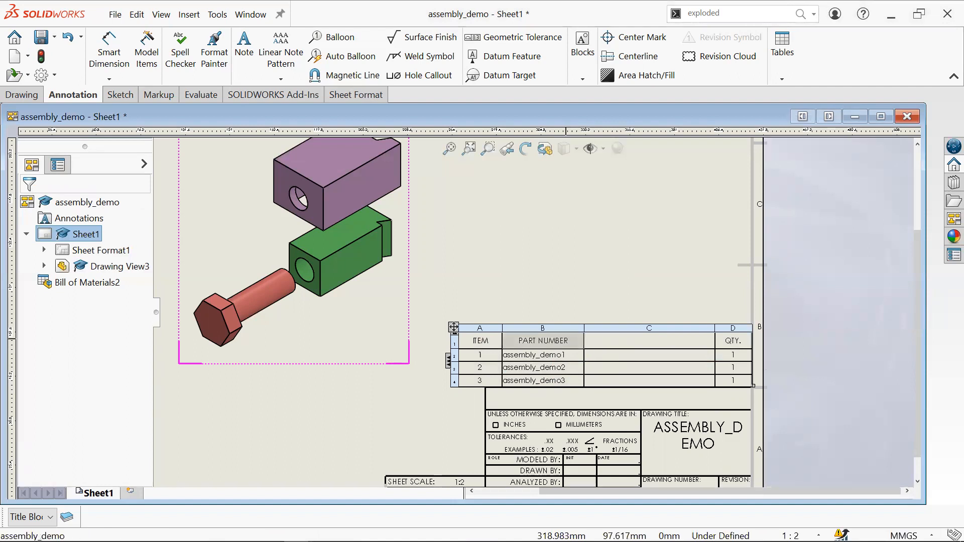
{"action": "left_click", "coordinate": [571, 353]}
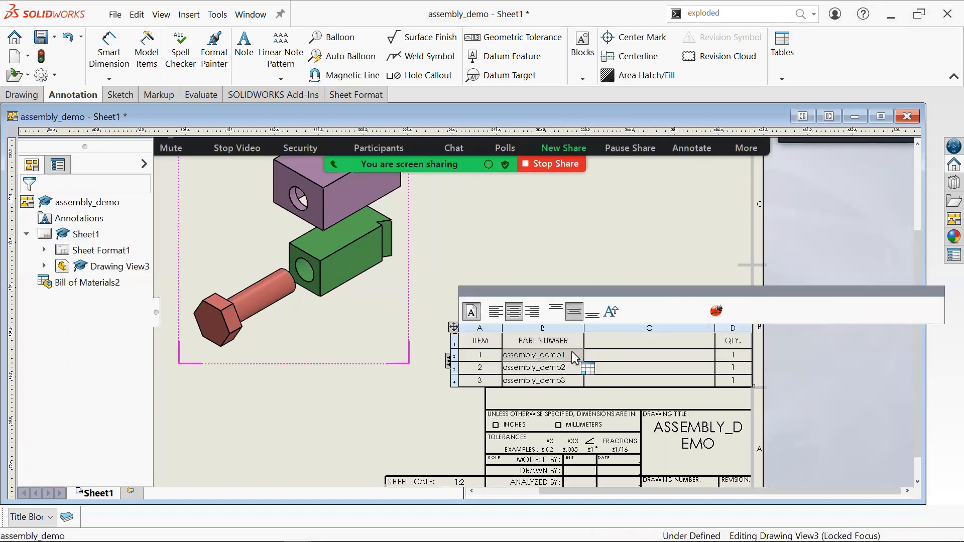
{"action": "double_click", "coordinate": [570, 354]}
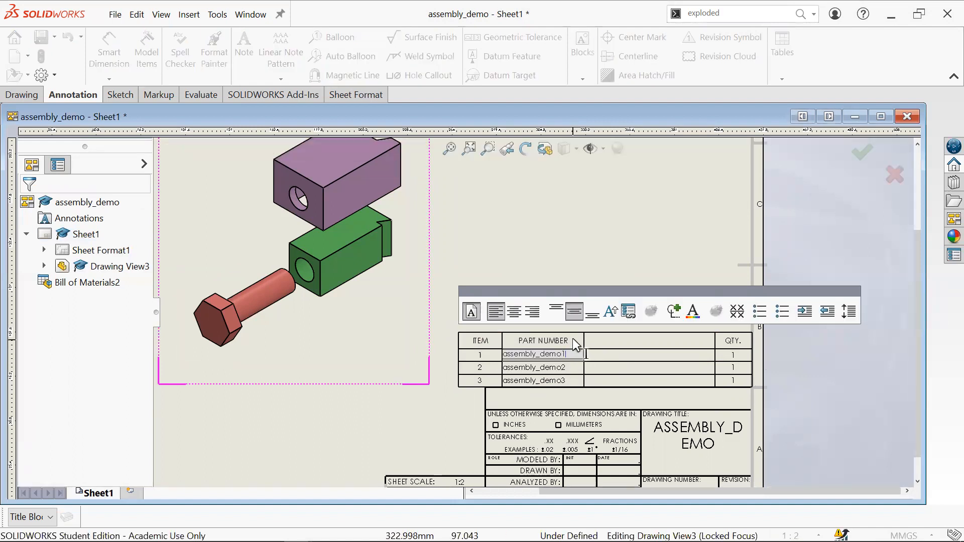
{"action": "left_click", "coordinate": [573, 339]}
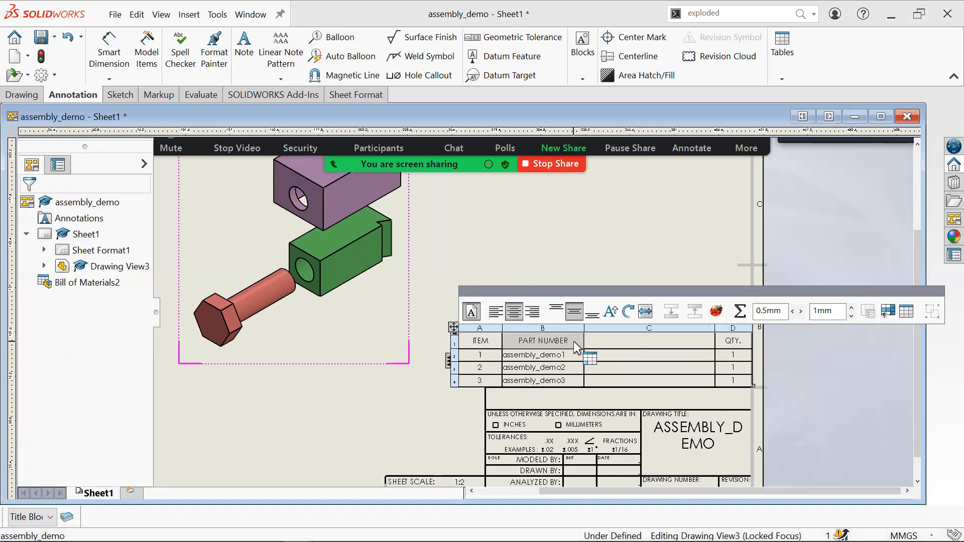
{"action": "double_click", "coordinate": [573, 341]}
{"action": "key", "text": "BackSpace"}
{"action": "key", "text": "BackSpace"}
{"action": "key", "text": "BackSpace"}
{"action": "key", "text": "BackSpace"}
{"action": "key", "text": "BackSpace"}
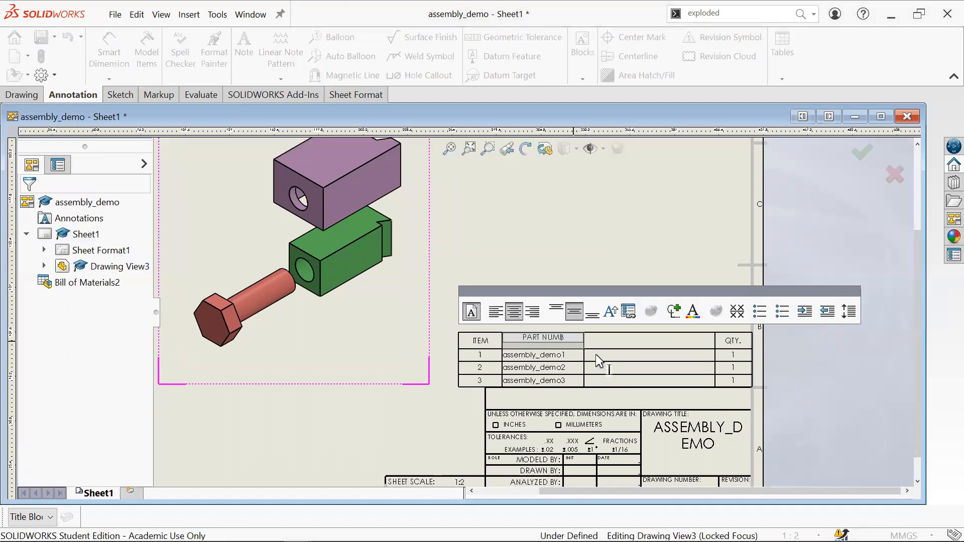
{"action": "type", "text": "AME"}
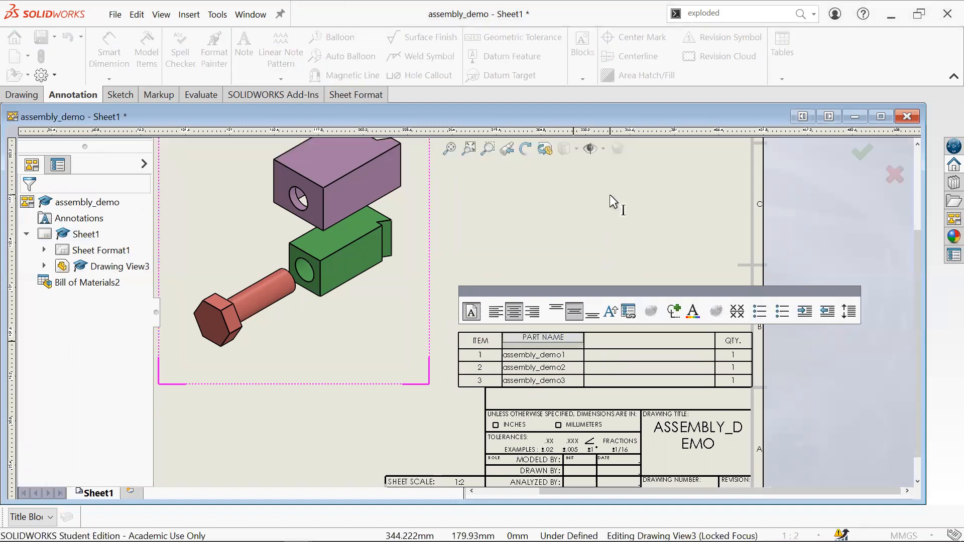
{"action": "left_click", "coordinate": [609, 194]}
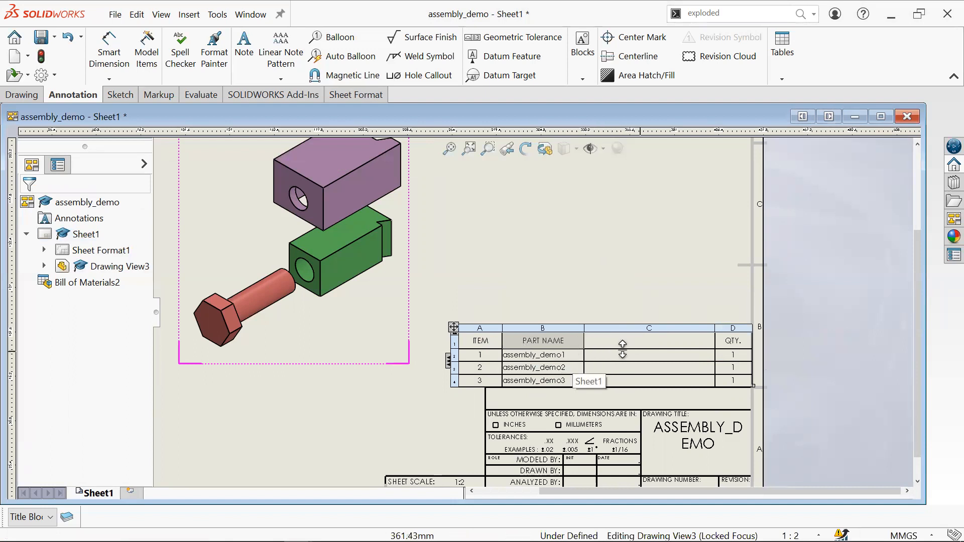
Insert a column to the left of the blank third column and narrow both blank columns so the table fits inside the sheet border.
{"action": "left_click", "coordinate": [661, 338]}
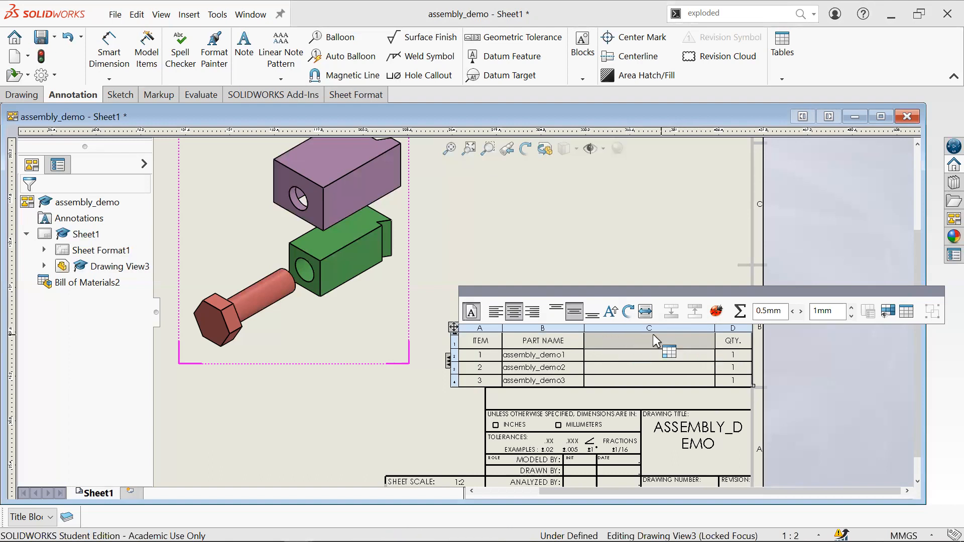
{"action": "right_click", "coordinate": [700, 344]}
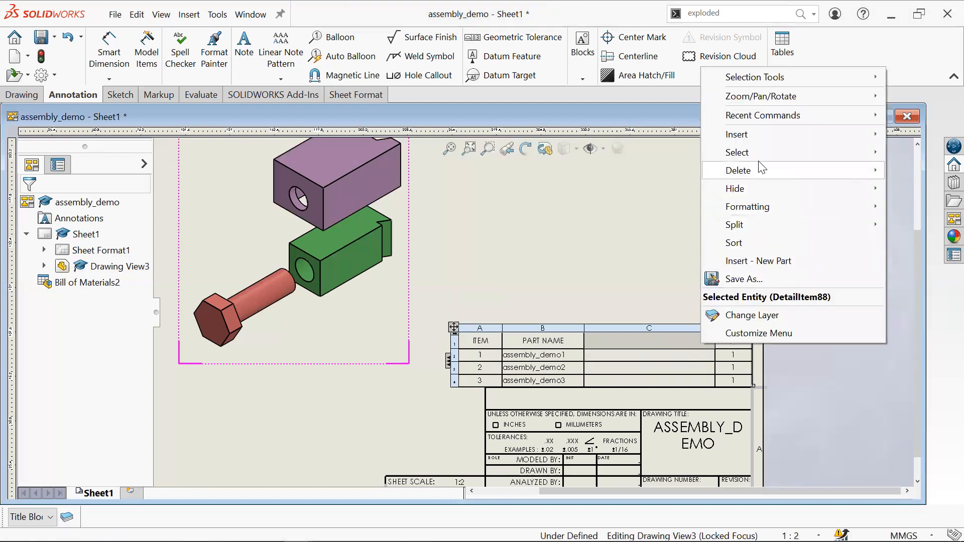
{"action": "mouse_move", "coordinate": [765, 136]}
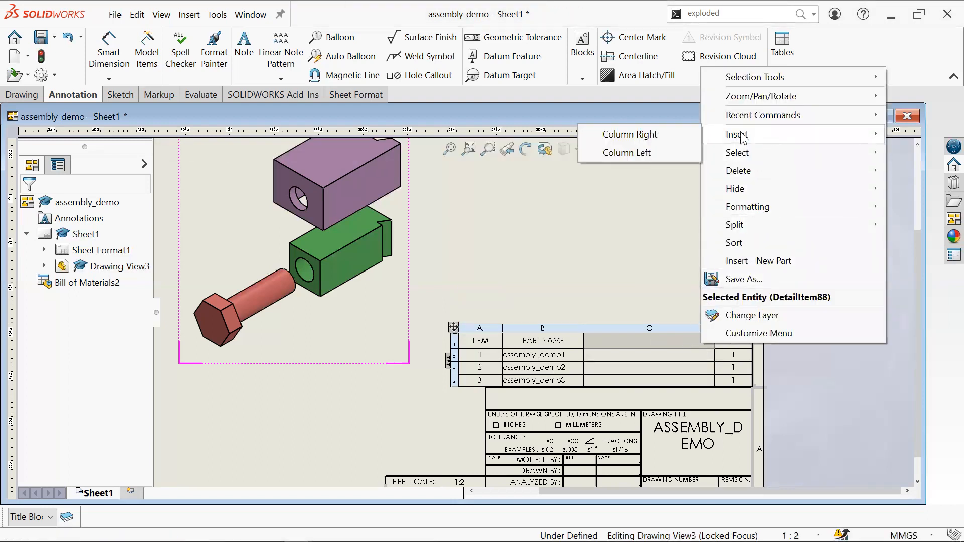
{"action": "left_click", "coordinate": [657, 152]}
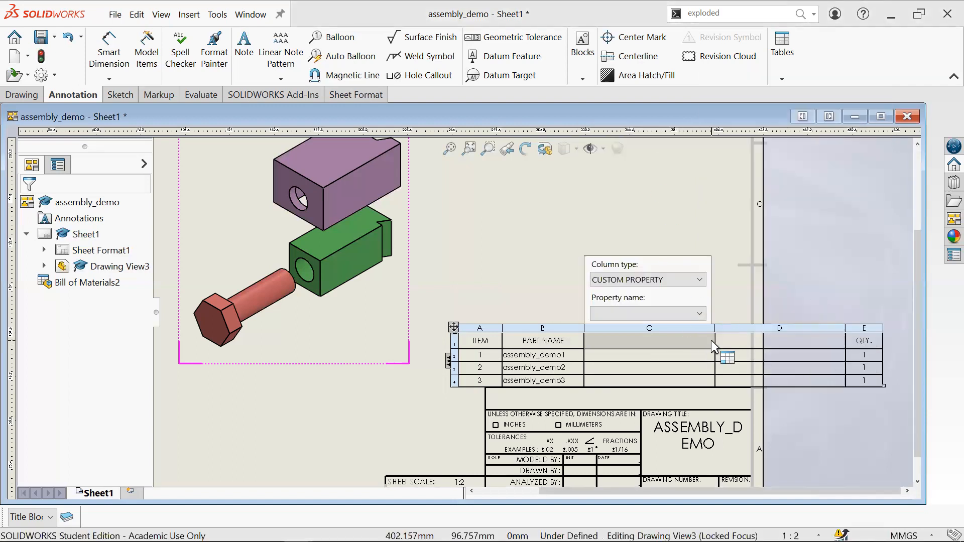
{"action": "left_click_drag", "start_coordinate": [714, 341], "coordinate": [632, 341]}
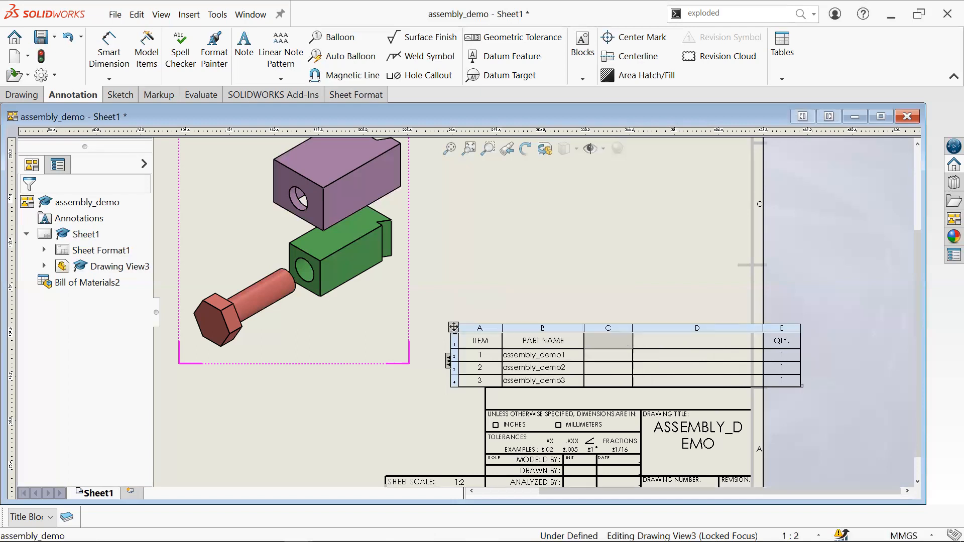
{"action": "left_click_drag", "start_coordinate": [763, 341], "coordinate": [713, 343]}
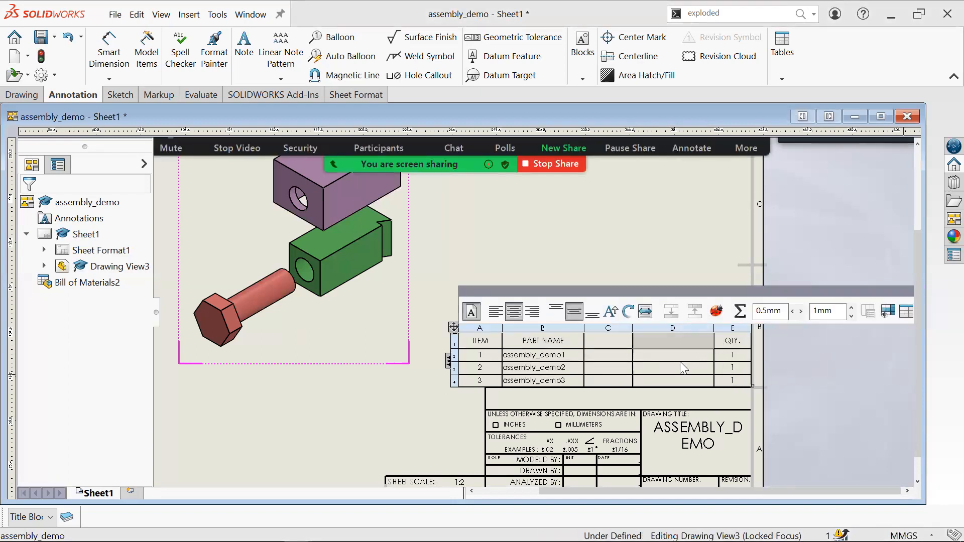
{"action": "left_click", "coordinate": [611, 339]}
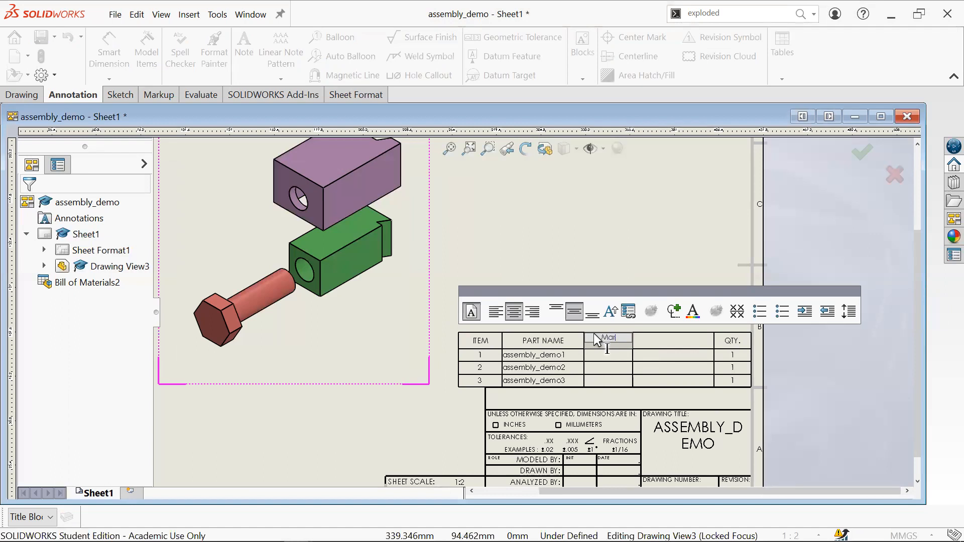
{"action": "key", "text": "BackSpace"}
{"action": "key", "text": "BackSpace"}
{"action": "key", "text": "BackSpace"}
{"action": "key", "text": "BackSpace"}
{"action": "left_click", "coordinate": [643, 250]}
Assign the custom property Part Number to the new third column of the bill of materials.
{"action": "left_click", "coordinate": [602, 329]}
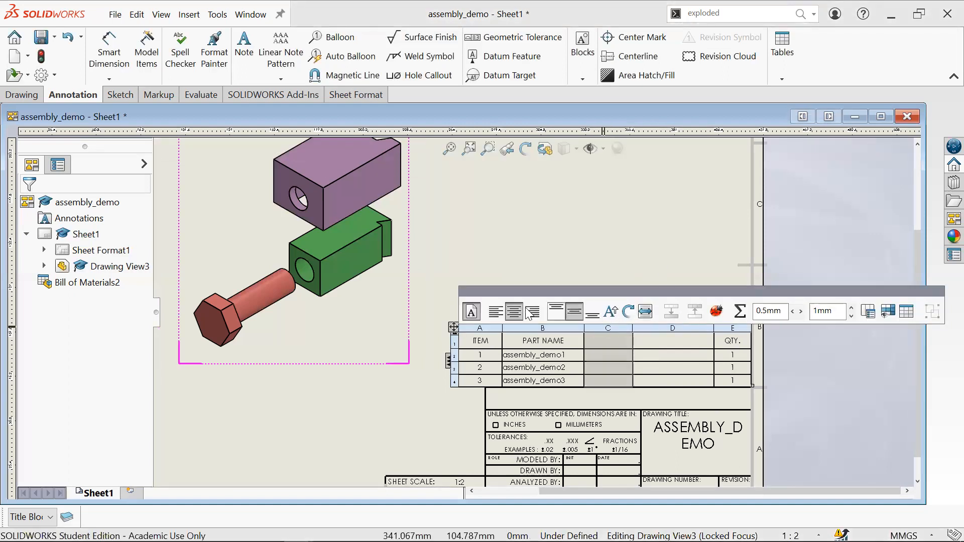
{"action": "double_click", "coordinate": [611, 327]}
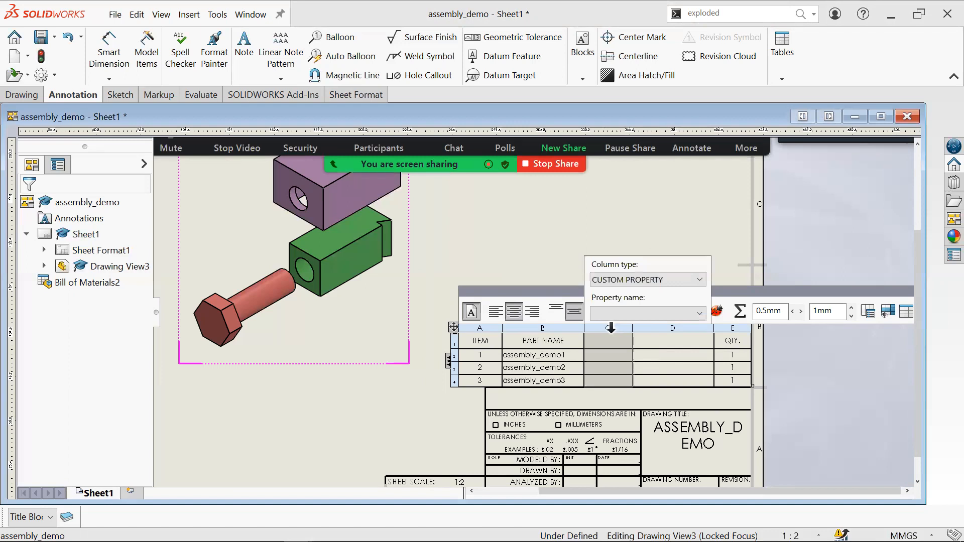
{"action": "left_click", "coordinate": [632, 312]}
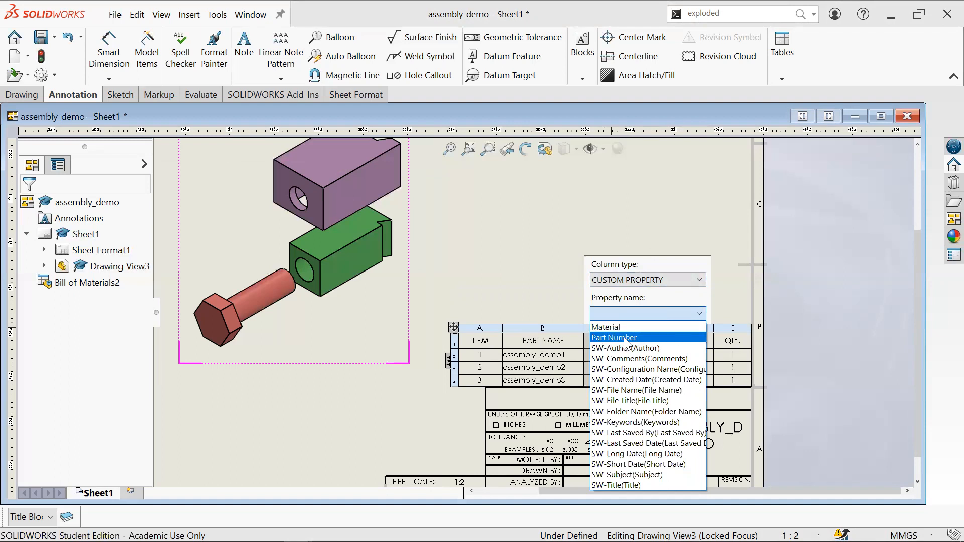
{"action": "left_click", "coordinate": [626, 339]}
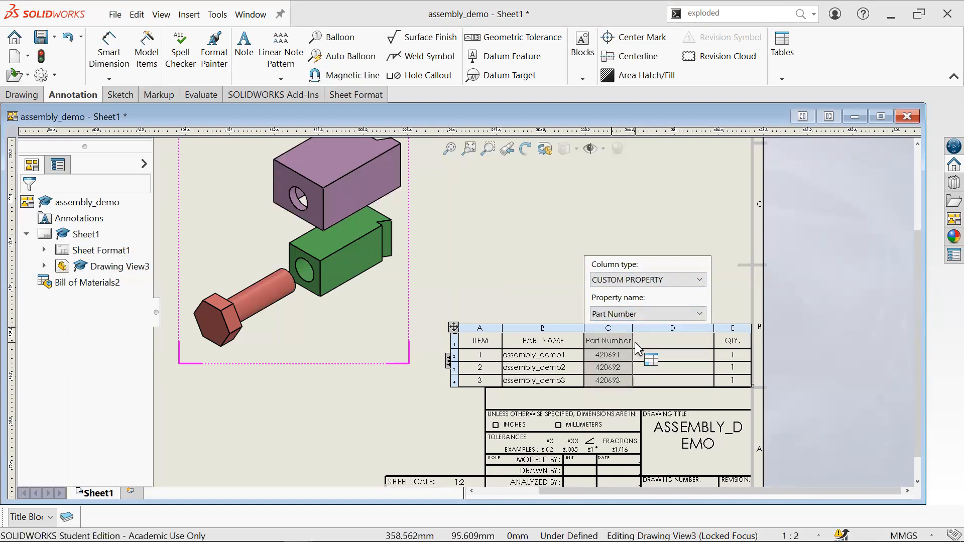
Narrow the PART NAME column and widen the blank fourth column so the table reaches the sheet border again.
{"action": "left_click", "coordinate": [633, 342]}
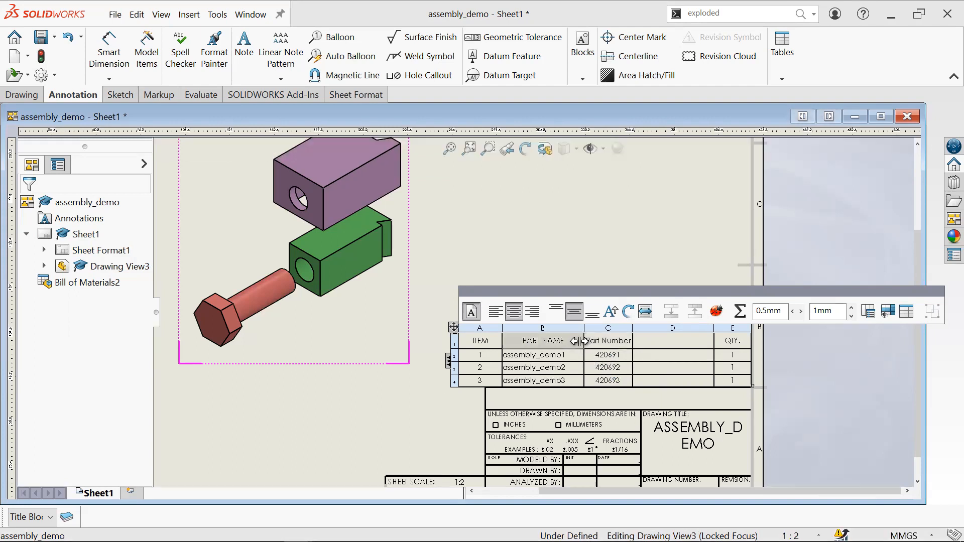
{"action": "left_click_drag", "start_coordinate": [577, 342], "coordinate": [573, 344]}
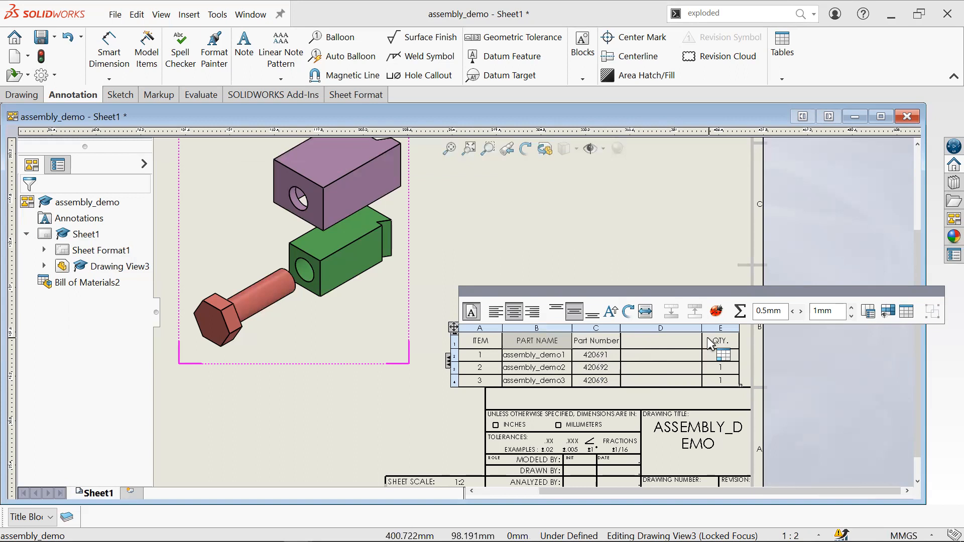
{"action": "left_click_drag", "start_coordinate": [702, 341], "coordinate": [714, 342]}
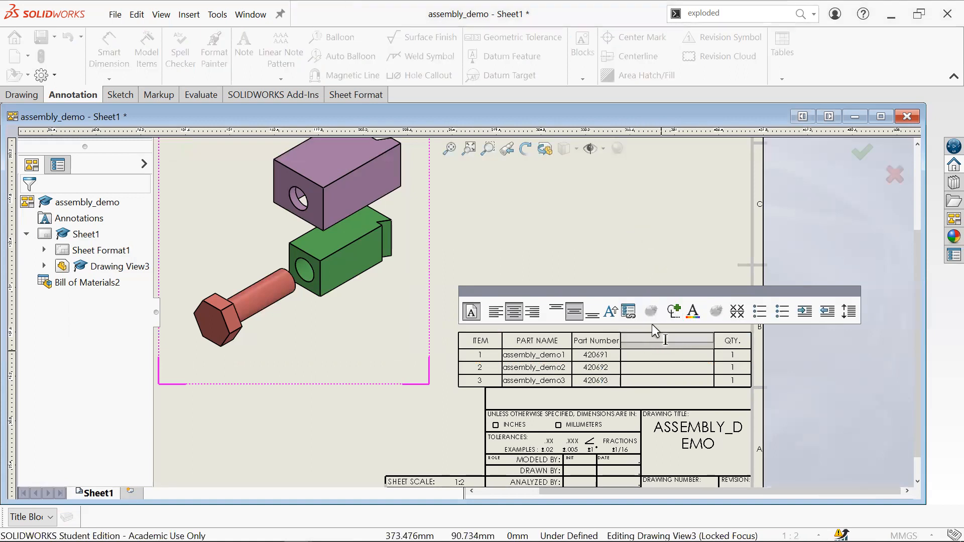
Assign the custom property Material to the blank fourth column of the bill of materials.
{"action": "left_click", "coordinate": [674, 248]}
{"action": "left_click", "coordinate": [668, 329]}
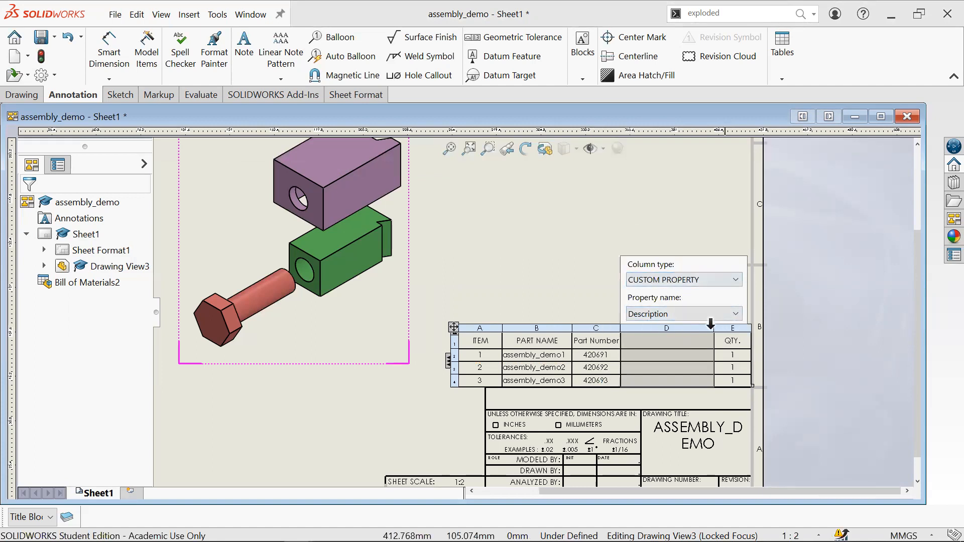
{"action": "left_click", "coordinate": [686, 310]}
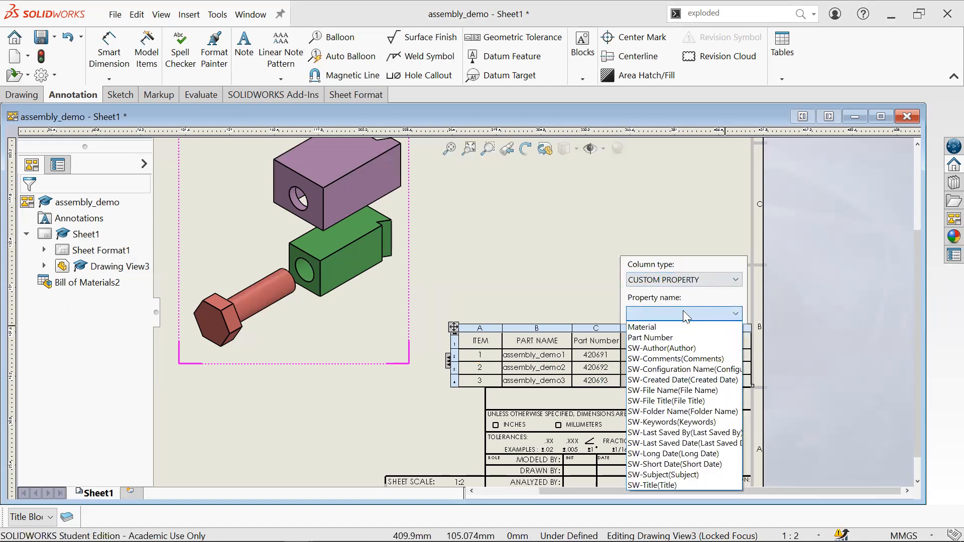
{"action": "left_click", "coordinate": [672, 326]}
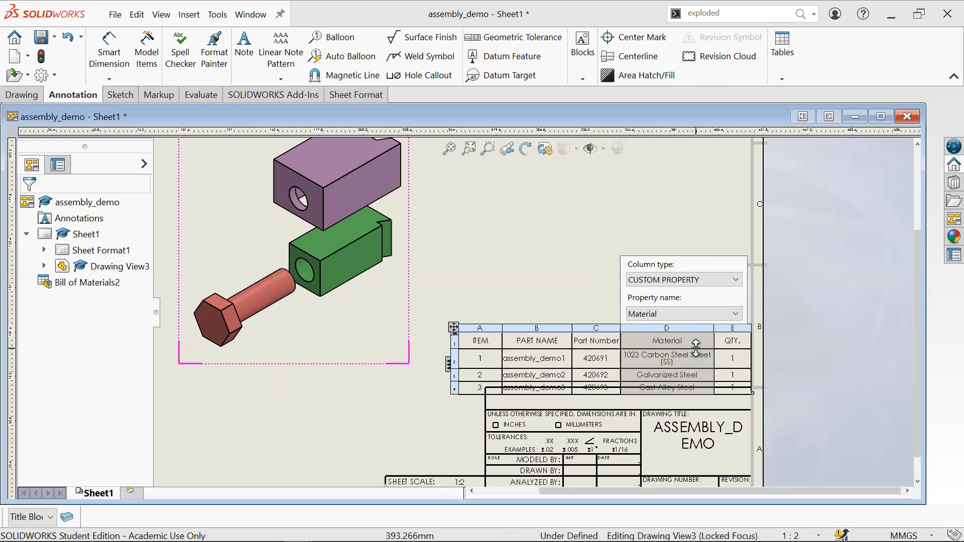
{"action": "left_click", "coordinate": [560, 261]}
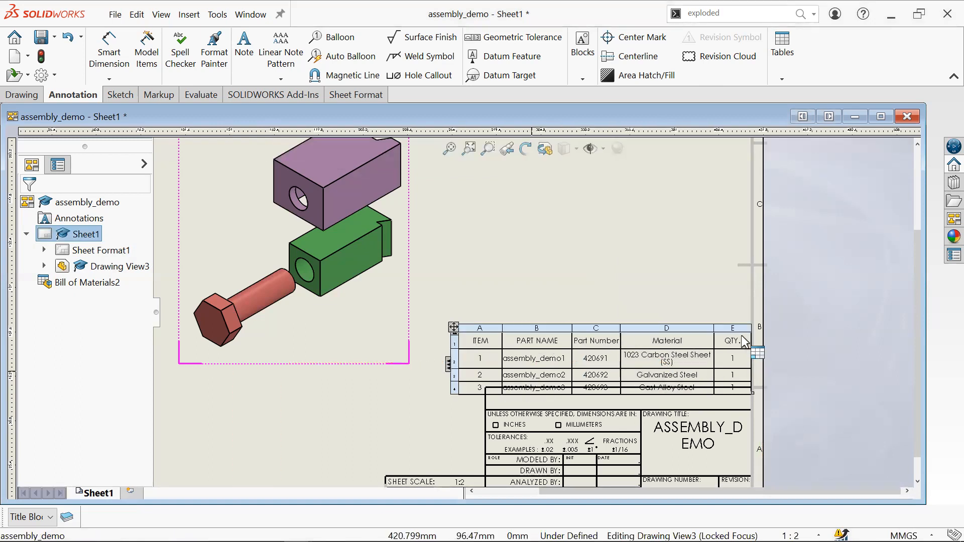
Move the enlarged bill of materials up so its last row sits just above the title block.
{"action": "left_click", "coordinate": [640, 332]}
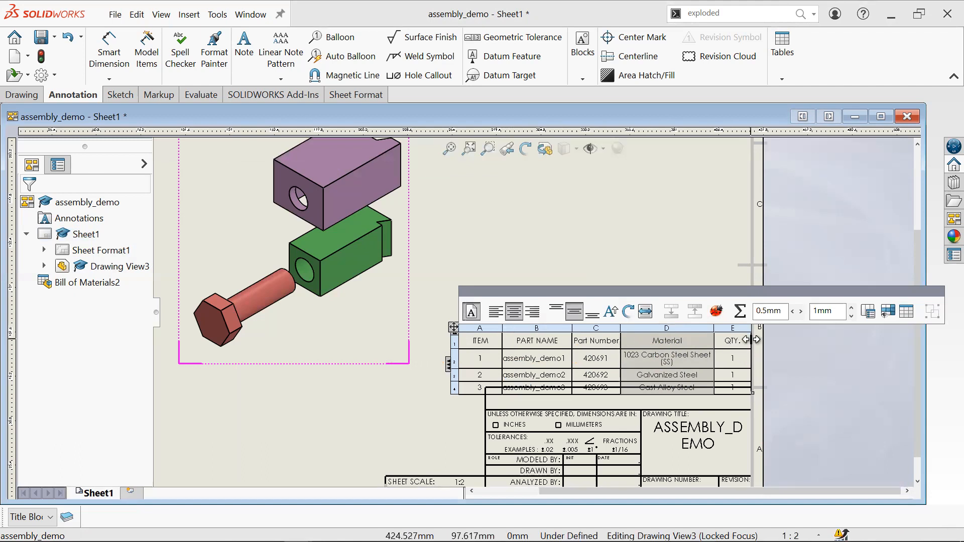
{"action": "left_click", "coordinate": [454, 319]}
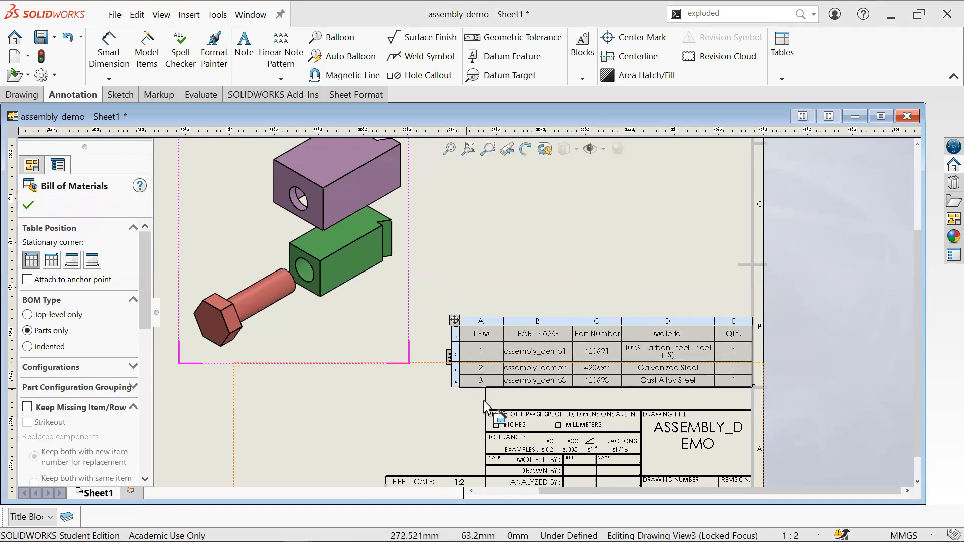
{"action": "left_click", "coordinate": [524, 243]}
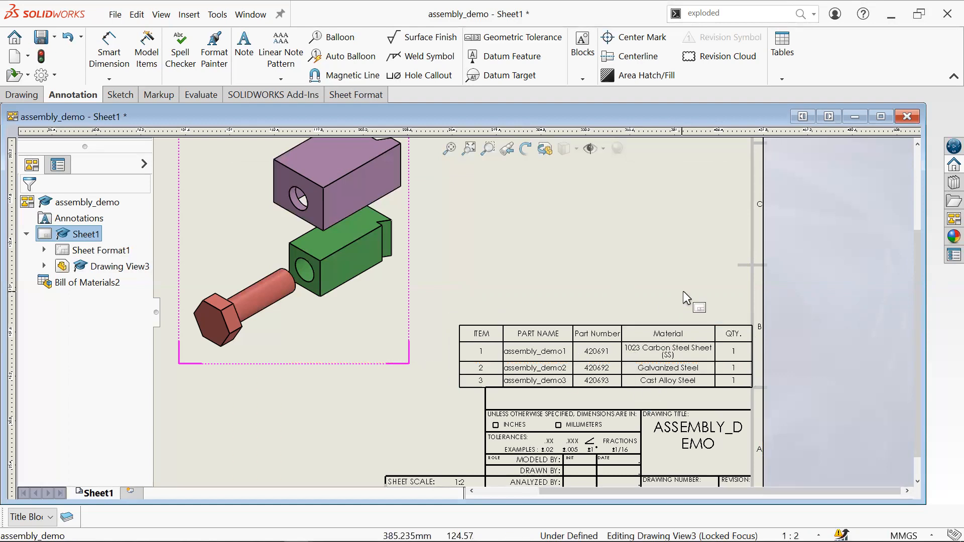
{"action": "left_click", "coordinate": [672, 353]}
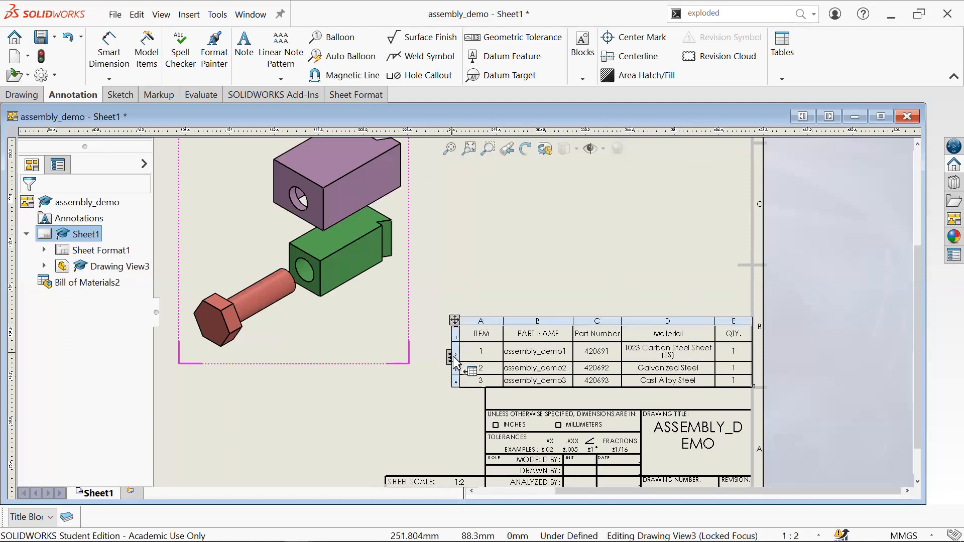
Move the exploded drawing view into the open area of the sheet directly above the bill of materials.
{"action": "scroll", "coordinate": [467, 371], "scroll_direction": "up", "scroll_amount": 2}
{"action": "scroll", "coordinate": [532, 422], "scroll_direction": "down", "scroll_amount": 1}
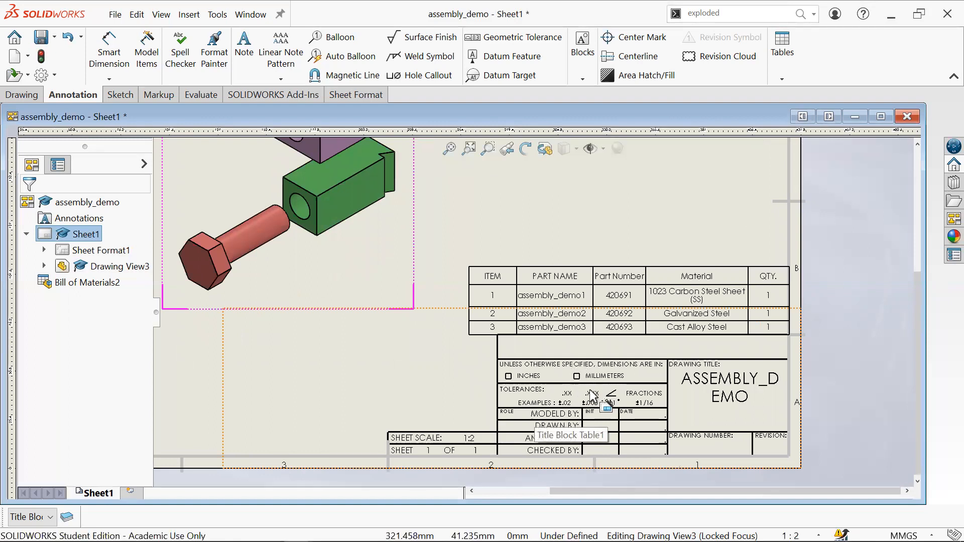
{"action": "scroll", "coordinate": [531, 313], "scroll_direction": "up", "scroll_amount": 1}
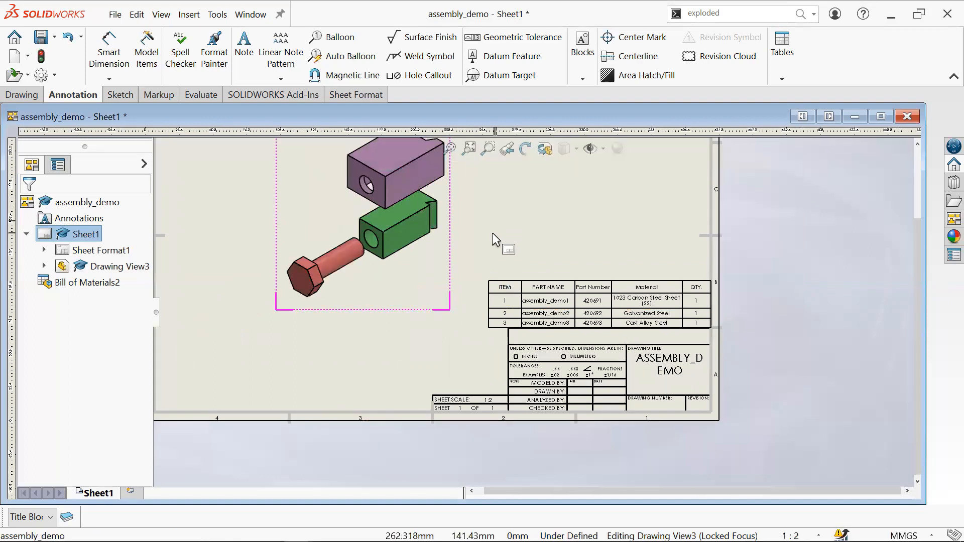
{"action": "mouse_move", "coordinate": [504, 244]}
{"action": "middle_mouse_down"}
{"action": "mouse_move", "coordinate": [499, 276]}
{"action": "mouse_move", "coordinate": [530, 328]}
{"action": "middle_mouse_up"}
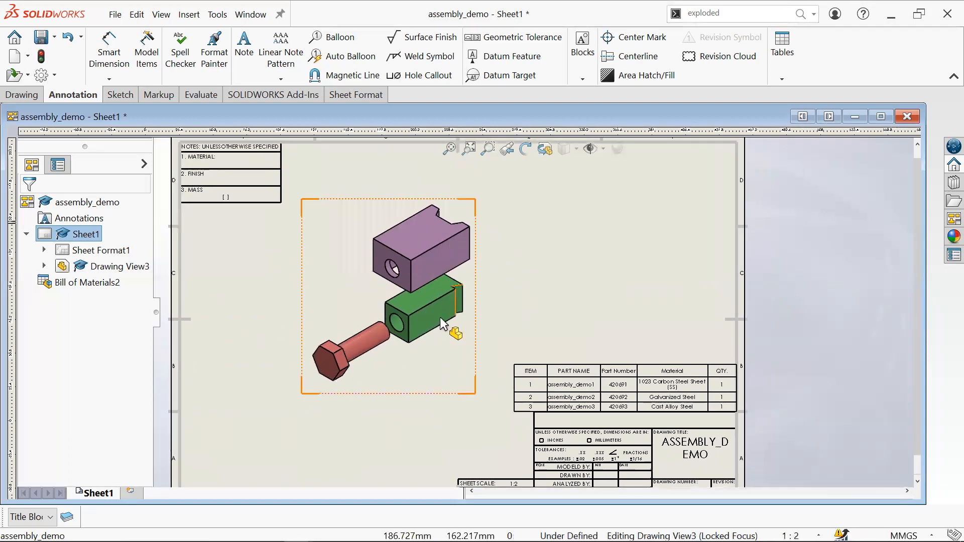
{"action": "left_click", "coordinate": [475, 279]}
{"action": "left_click_drag", "start_coordinate": [475, 279], "coordinate": [683, 232]}
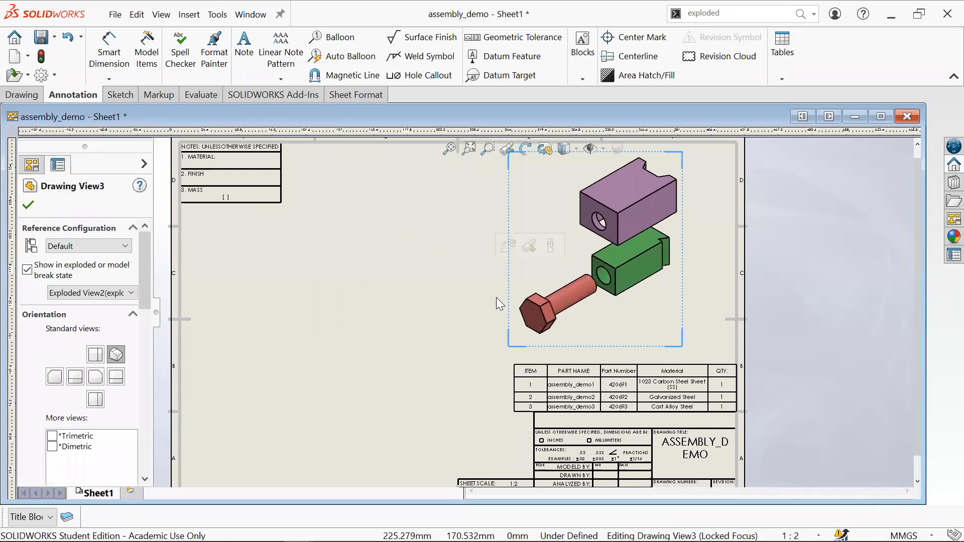
{"action": "left_click_drag", "start_coordinate": [680, 269], "coordinate": [648, 271]}
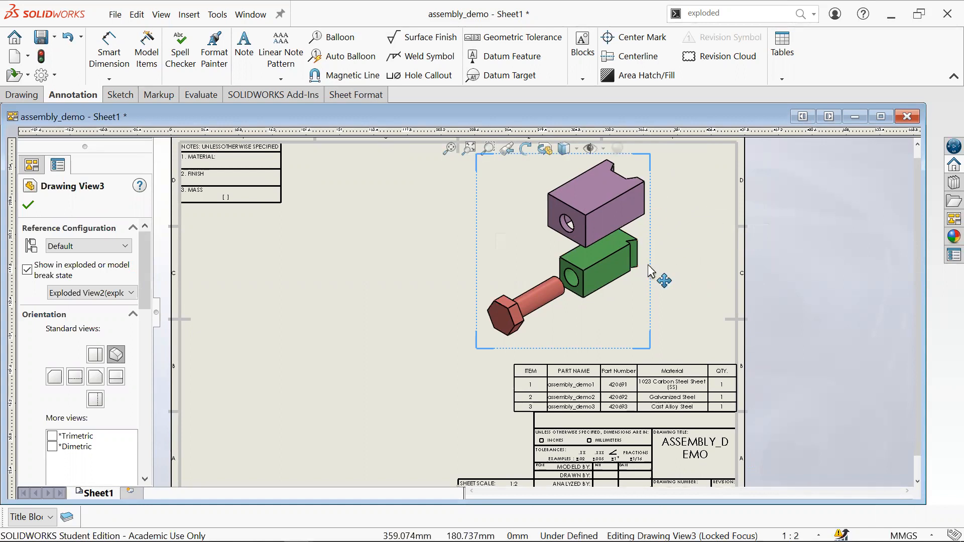
{"action": "left_click", "coordinate": [696, 219]}
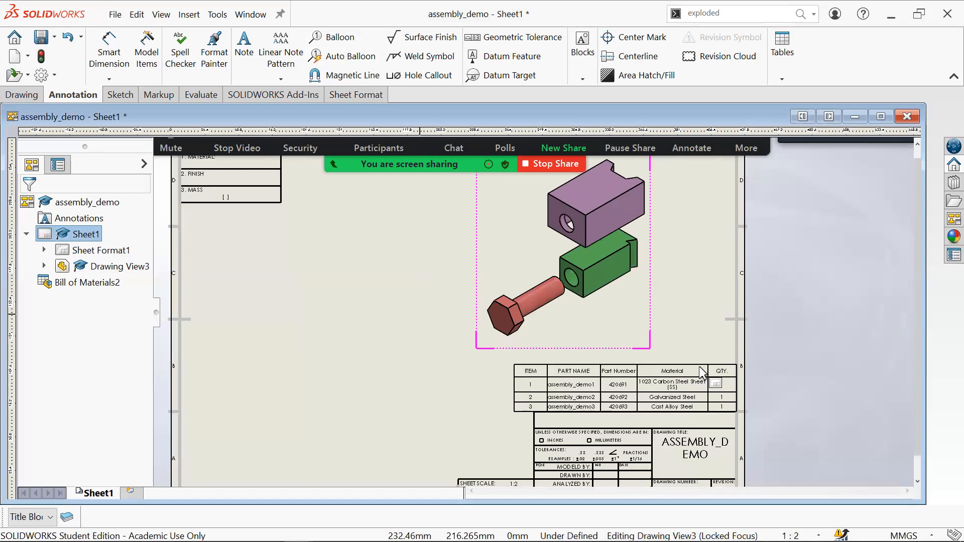
Insert auto balloons for the three parts in the exploded view.
{"action": "left_click", "coordinate": [347, 62]}
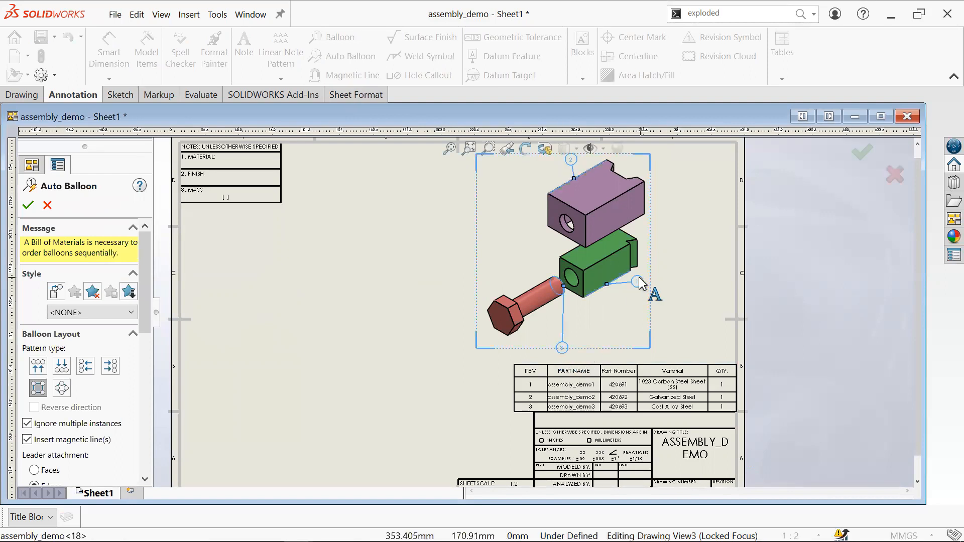
{"action": "left_click_drag", "start_coordinate": [647, 293], "coordinate": [667, 302]}
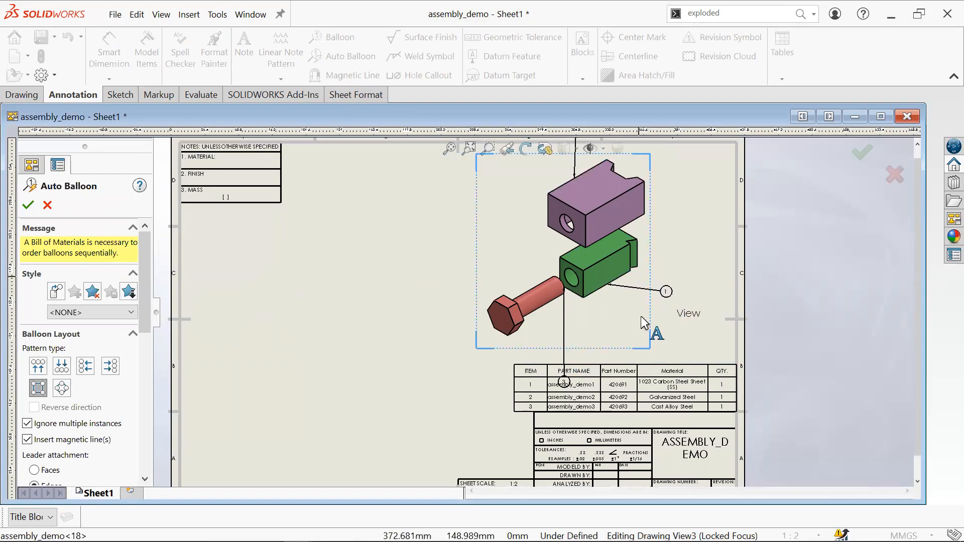
{"action": "left_click_drag", "start_coordinate": [567, 386], "coordinate": [563, 349]}
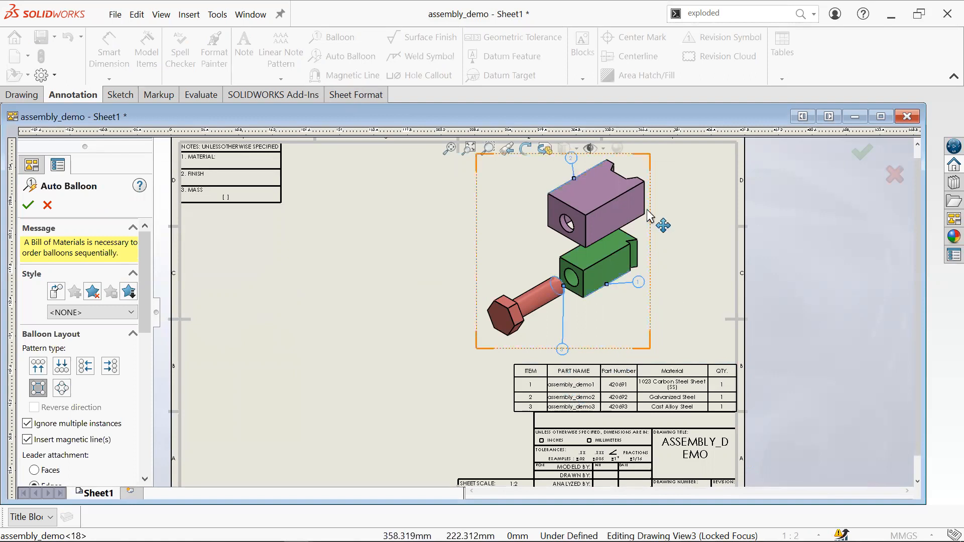
{"action": "key", "text": "f"}
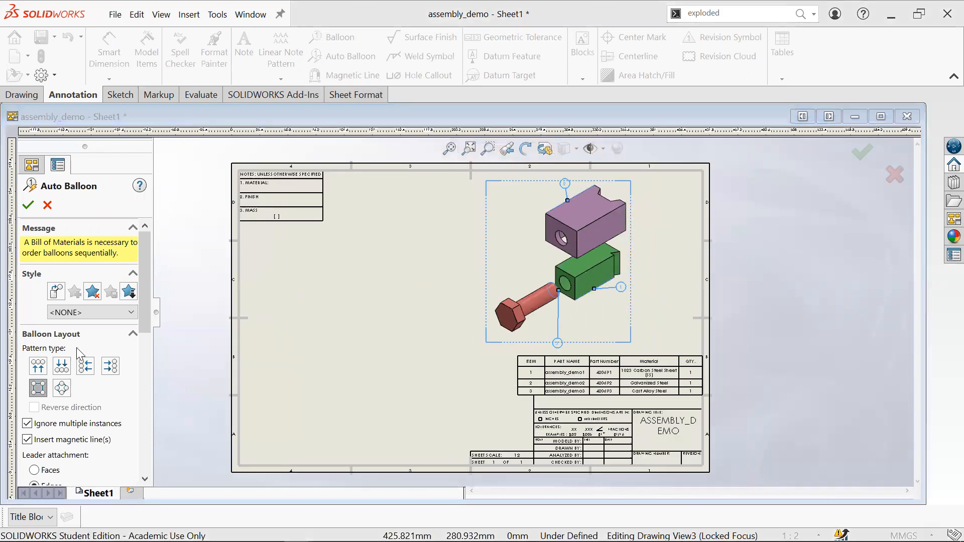
{"action": "left_click", "coordinate": [27, 205]}
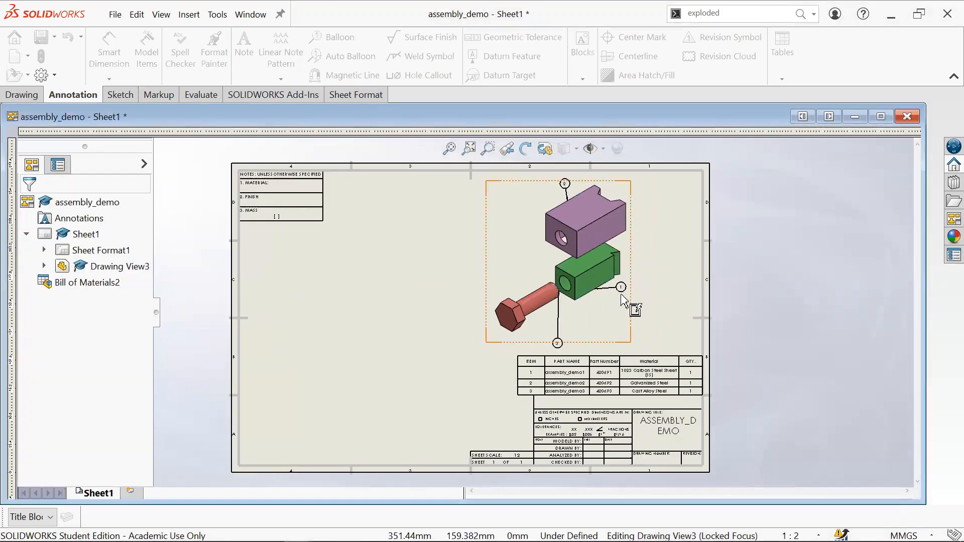
Move balloon 1 down away from the green block, and move balloon 3 below the bolt head with its leader attached to the head's lower edge.
{"action": "left_click_drag", "start_coordinate": [623, 292], "coordinate": [634, 308]}
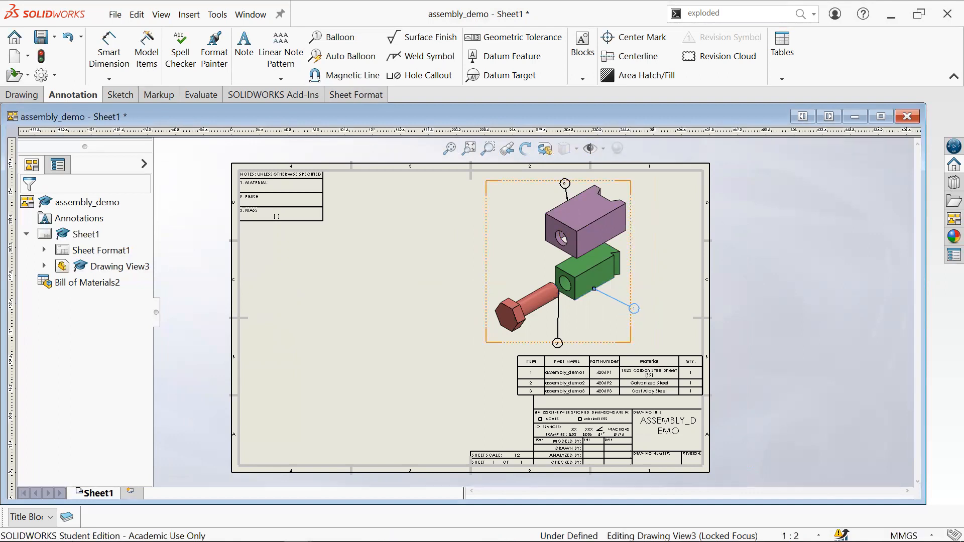
{"action": "left_click_drag", "start_coordinate": [556, 343], "coordinate": [502, 358]}
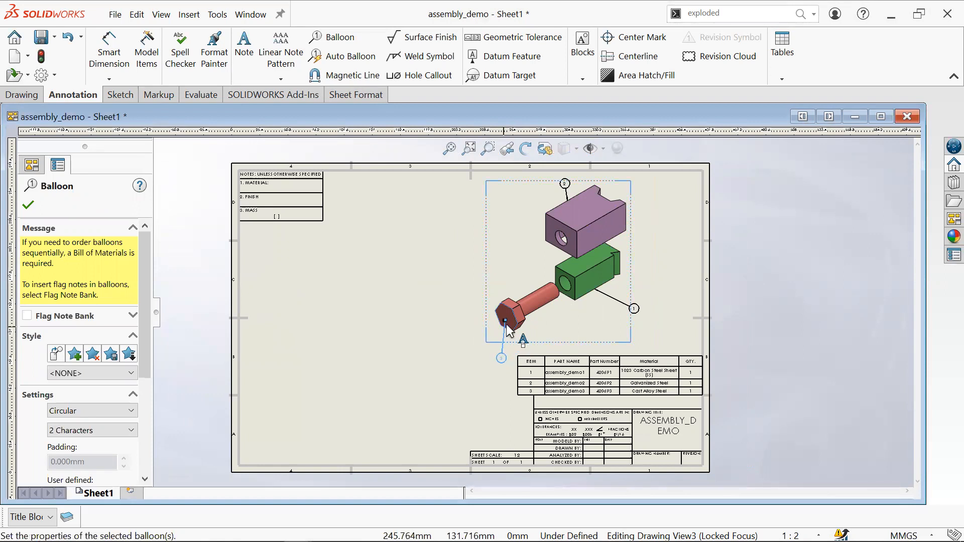
{"action": "left_click_drag", "start_coordinate": [502, 331], "coordinate": [508, 327]}
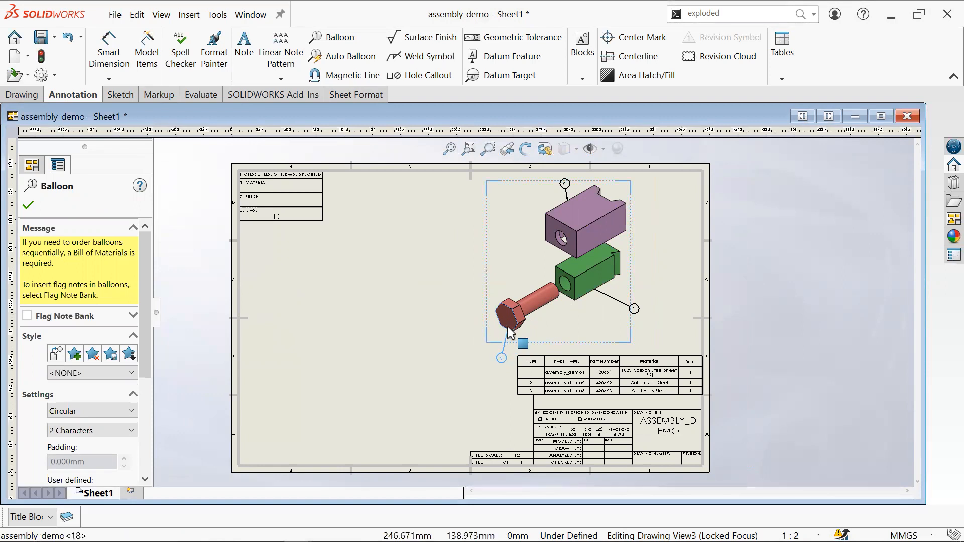
{"action": "key", "text": "Escape"}
{"action": "scroll", "coordinate": [517, 346], "scroll_direction": "down", "scroll_amount": 5}
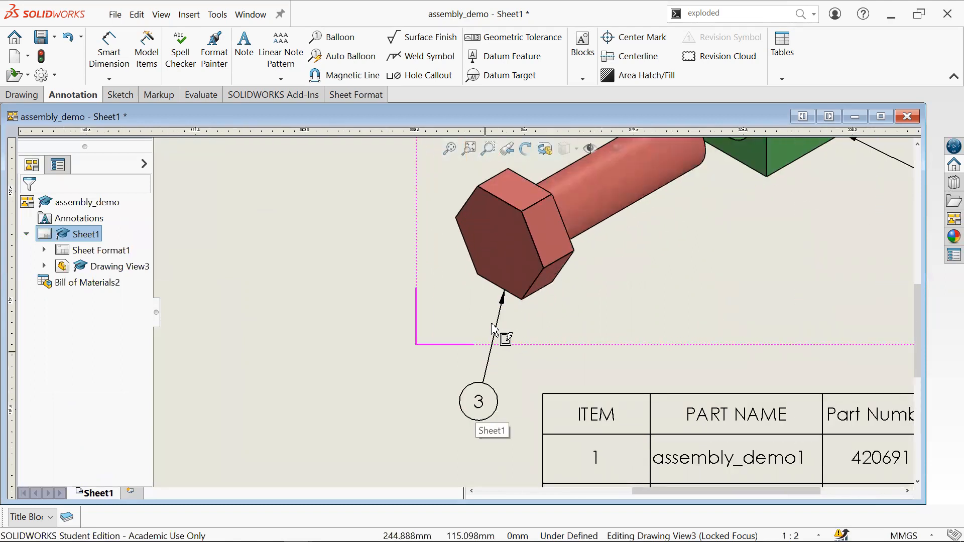
{"action": "scroll", "coordinate": [532, 314], "scroll_direction": "up", "scroll_amount": 5}
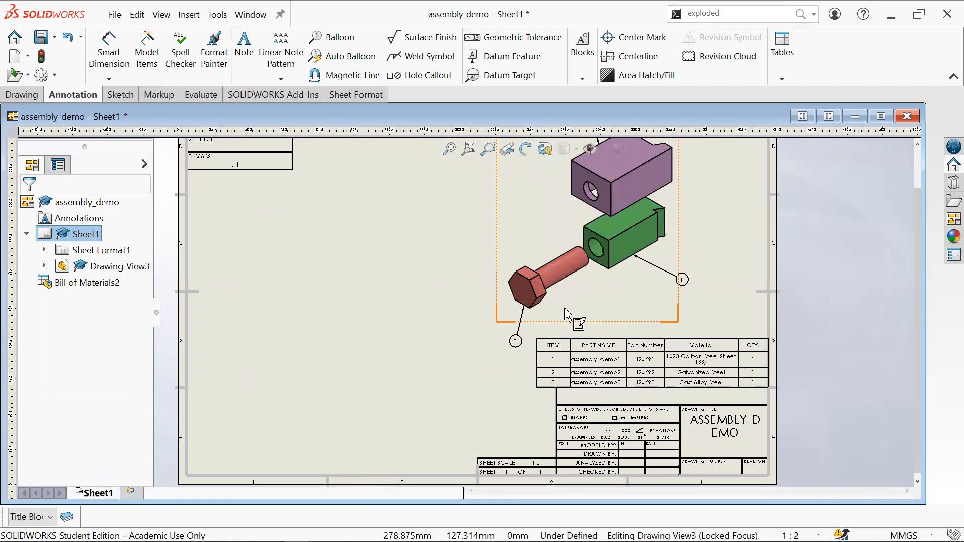
Examine balloons 1, 2 and 3 and their leader attachments alongside the matching rows of the bill of materials.
{"action": "scroll", "coordinate": [582, 309], "scroll_direction": "down", "scroll_amount": 2}
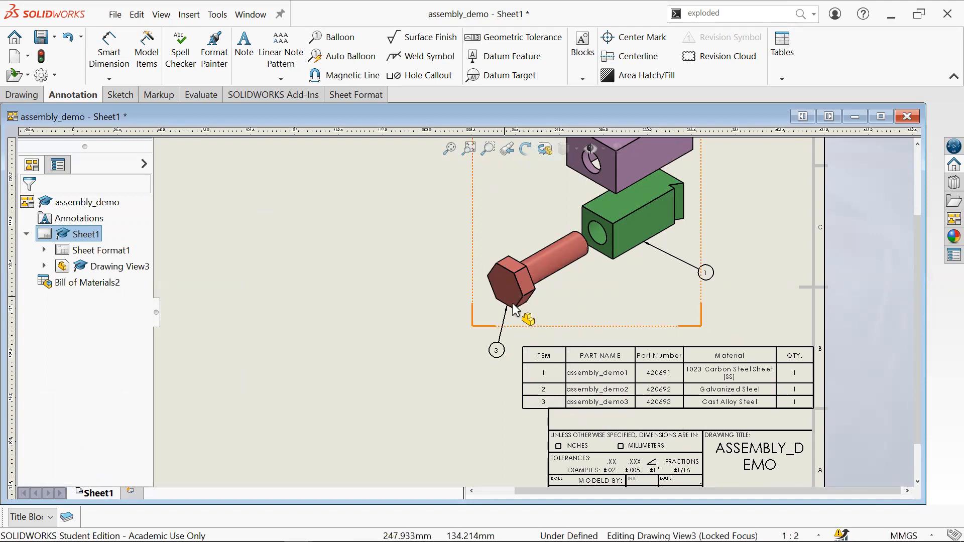
{"action": "scroll", "coordinate": [524, 312], "scroll_direction": "up", "scroll_amount": 2}
{"action": "scroll", "coordinate": [671, 248], "scroll_direction": "up", "scroll_amount": 2}
{"action": "scroll", "coordinate": [584, 221], "scroll_direction": "down", "scroll_amount": 2}
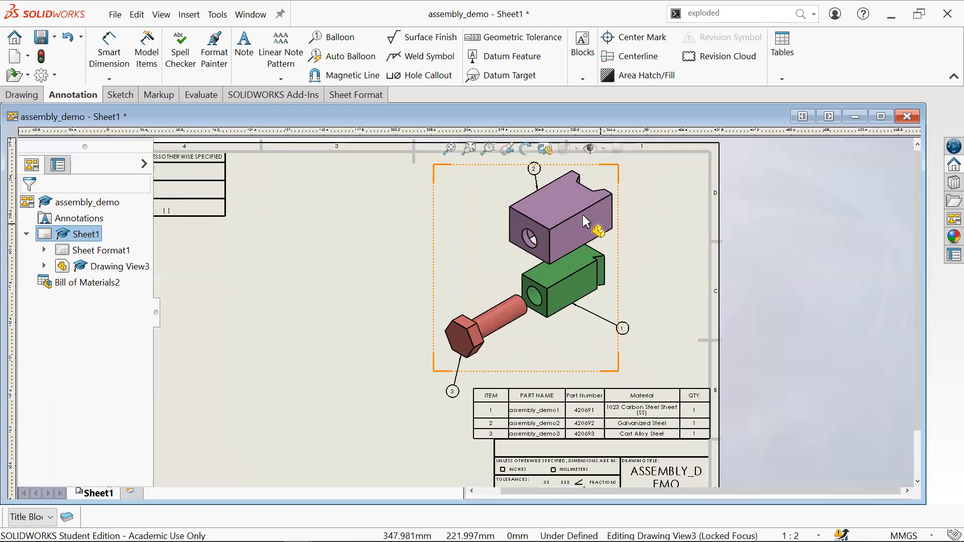
{"action": "left_click", "coordinate": [528, 166]}
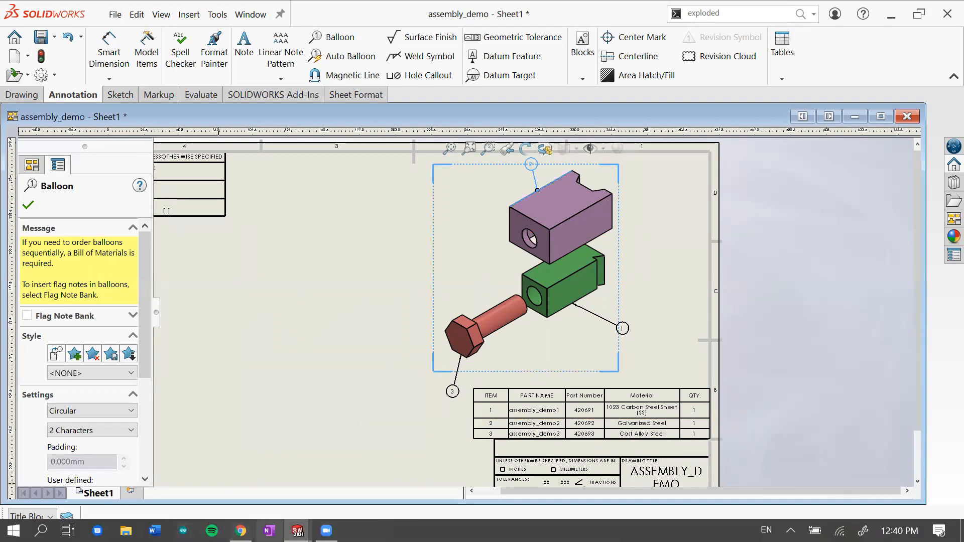
{"action": "left_click", "coordinate": [297, 531]}
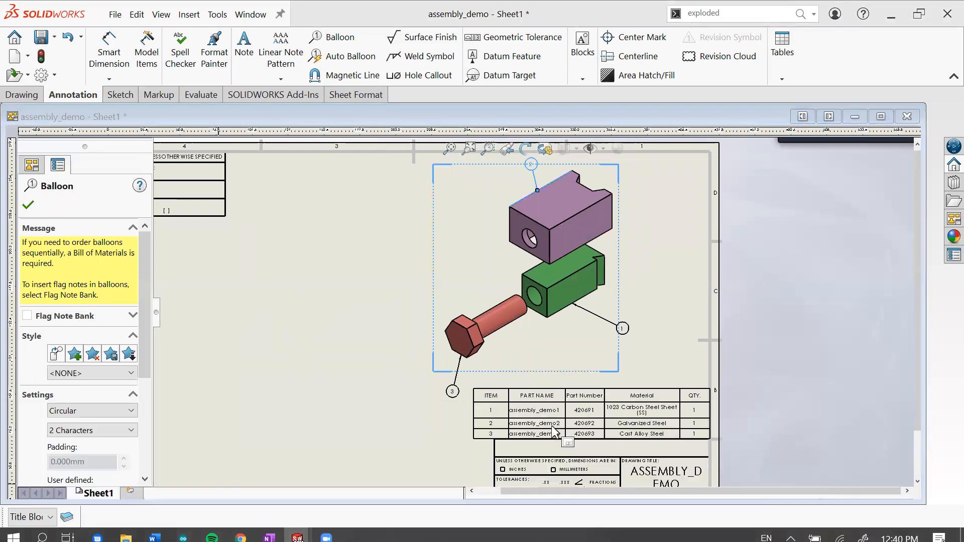
{"action": "key", "text": "Escape"}
{"action": "left_click", "coordinate": [531, 165]}
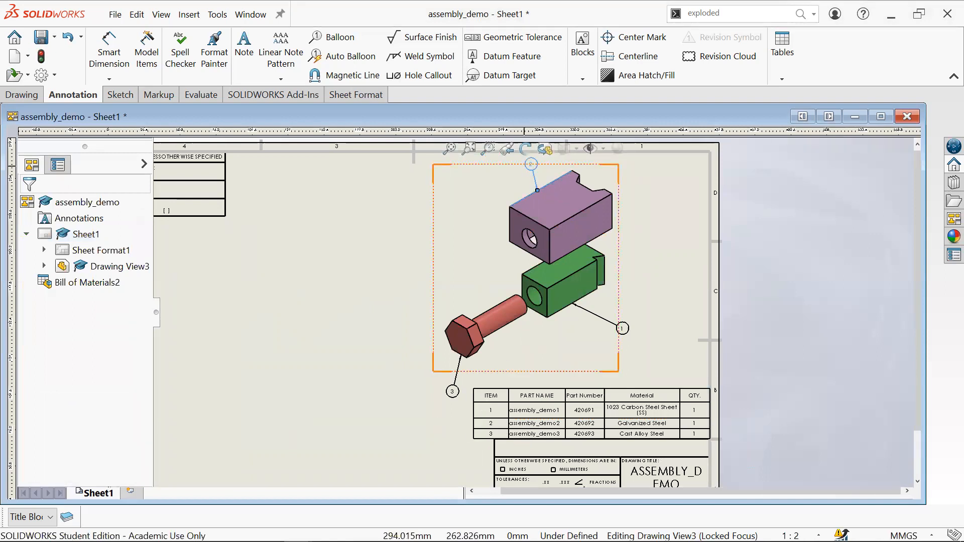
{"action": "scroll", "coordinate": [567, 191], "scroll_direction": "down", "scroll_amount": 6}
{"action": "scroll", "coordinate": [546, 195], "scroll_direction": "up", "scroll_amount": 5}
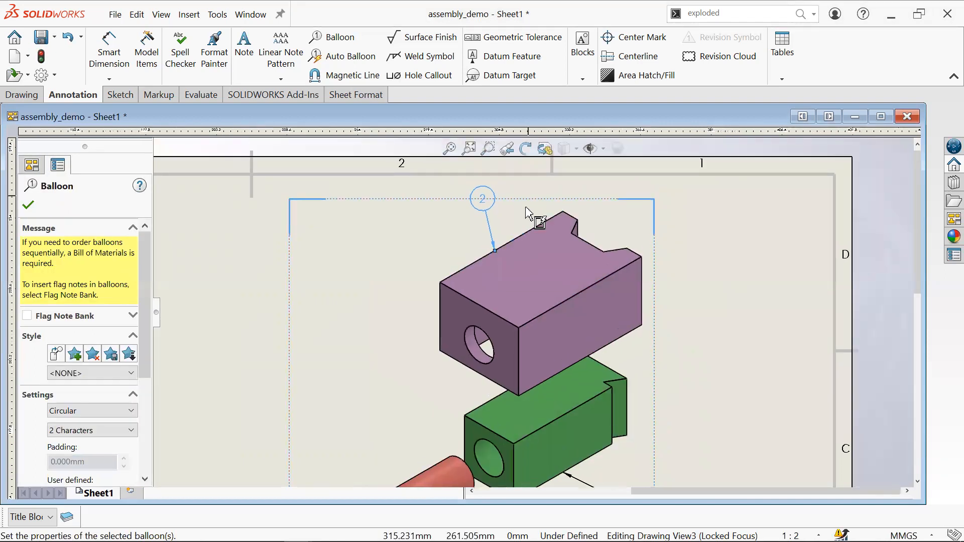
{"action": "scroll", "coordinate": [622, 386], "scroll_direction": "up", "scroll_amount": 4}
{"action": "scroll", "coordinate": [636, 374], "scroll_direction": "down", "scroll_amount": 8}
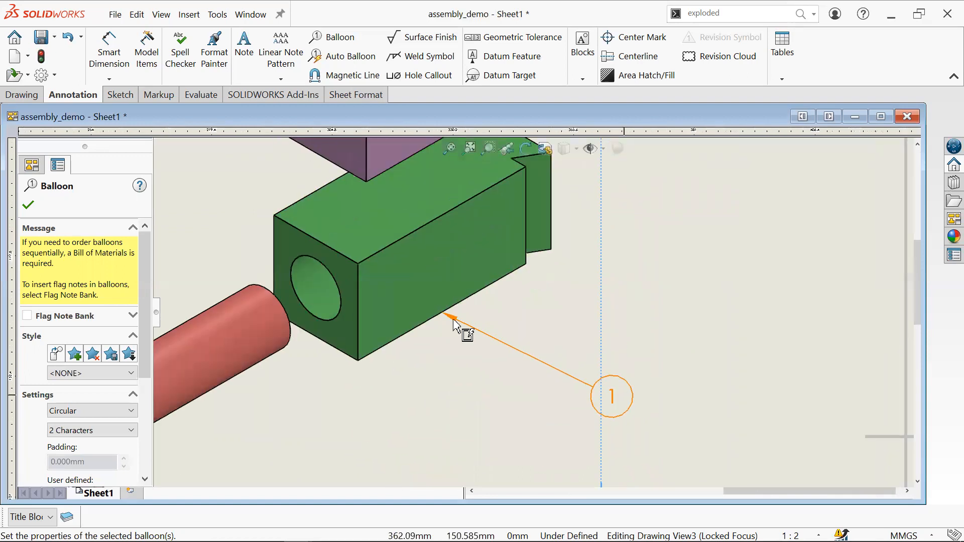
{"action": "scroll", "coordinate": [447, 336], "scroll_direction": "up", "scroll_amount": 4}
{"action": "middle_click_drag", "start_coordinate": [469, 337], "coordinate": [586, 248]}
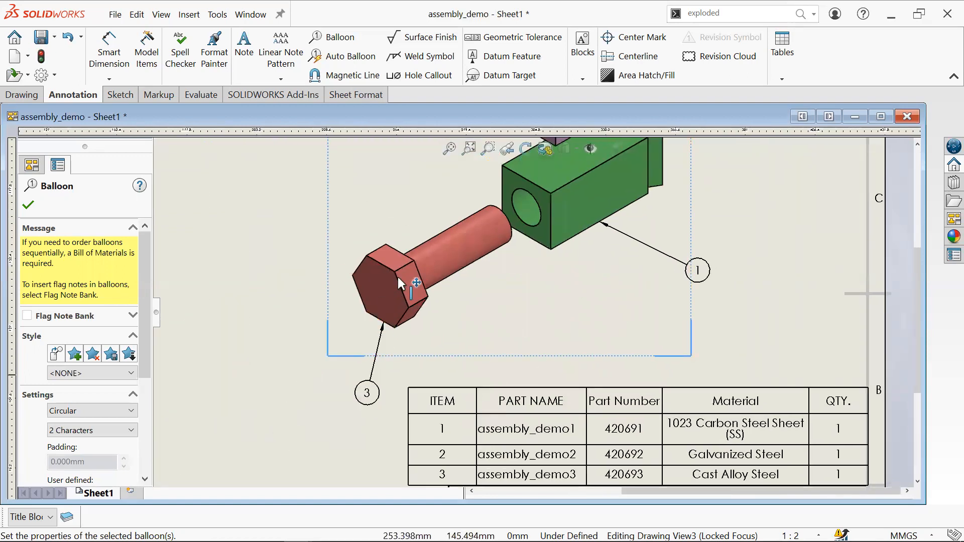
{"action": "scroll", "coordinate": [517, 327], "scroll_direction": "up", "scroll_amount": 6}
{"action": "left_click", "coordinate": [432, 266]}
{"action": "scroll", "coordinate": [407, 266], "scroll_direction": "down", "scroll_amount": 1}
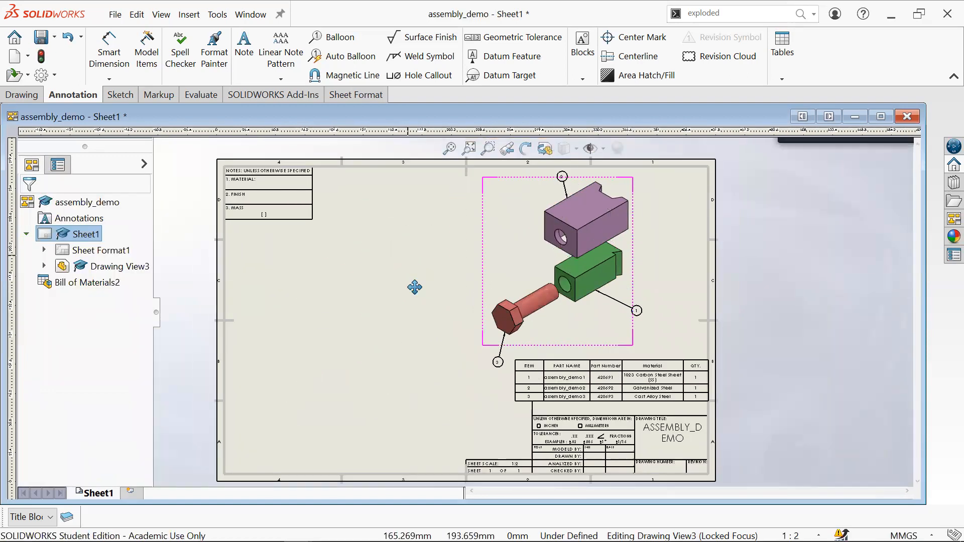
{"action": "middle_click_drag", "start_coordinate": [415, 286], "coordinate": [394, 343]}
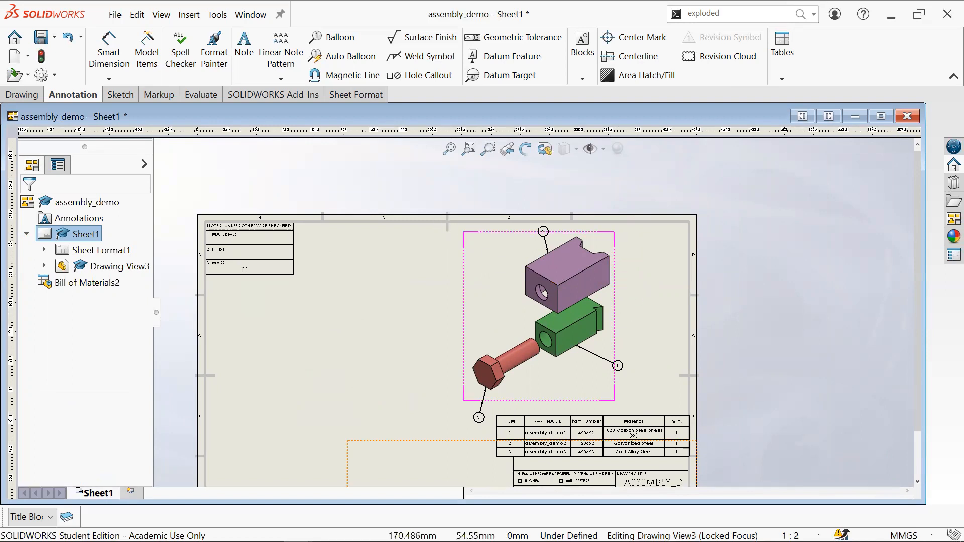
Move the exploded view with its balloons to the lower-left area of the sheet, below the notes block.
{"action": "mouse_move", "coordinate": [327, 532]}
{"action": "left_click", "coordinate": [241, 531]}
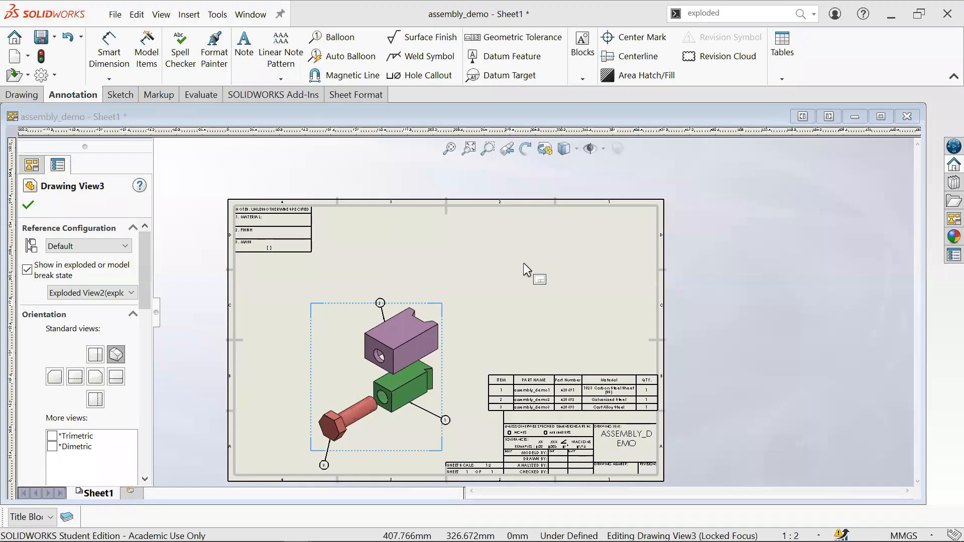
{"action": "left_click", "coordinate": [458, 264]}
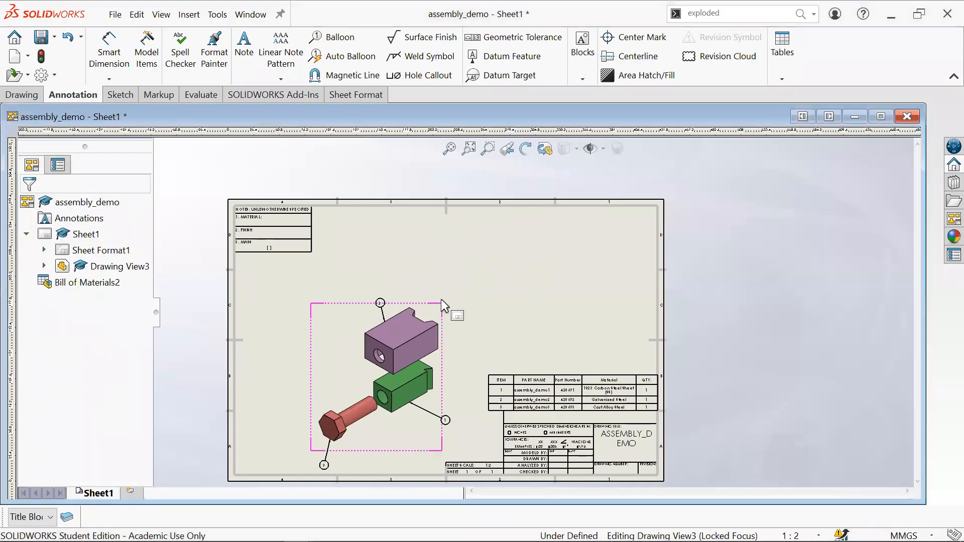
{"action": "left_click_drag", "start_coordinate": [445, 307], "coordinate": [467, 270]}
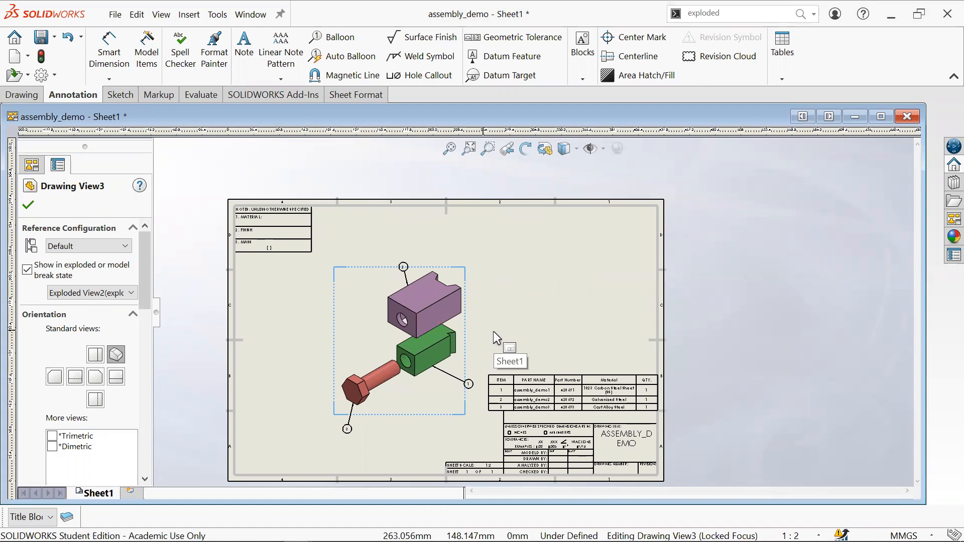
{"action": "left_click_drag", "start_coordinate": [463, 327], "coordinate": [436, 381]}
{"action": "left_click_drag", "start_coordinate": [435, 336], "coordinate": [360, 315]}
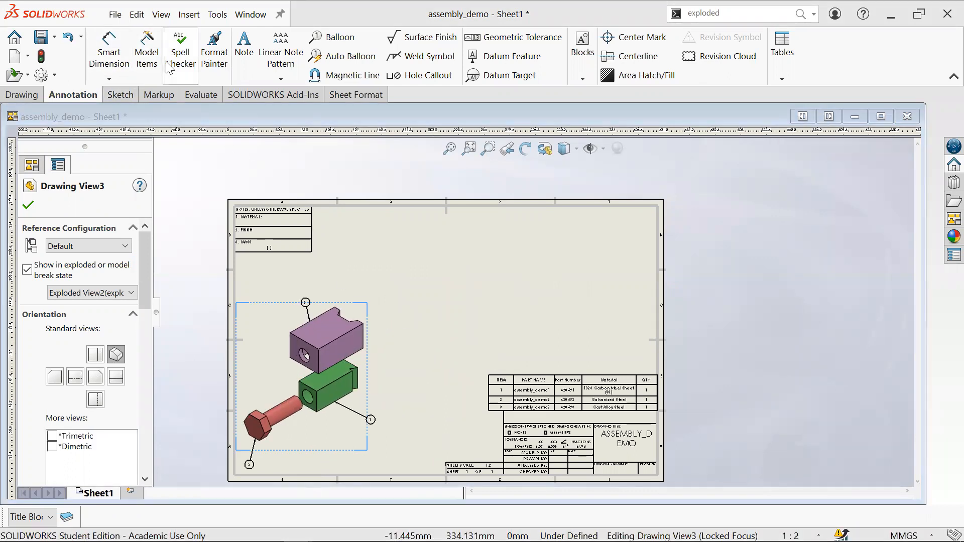
{"action": "left_click", "coordinate": [23, 95]}
{"action": "left_click", "coordinate": [136, 51]}
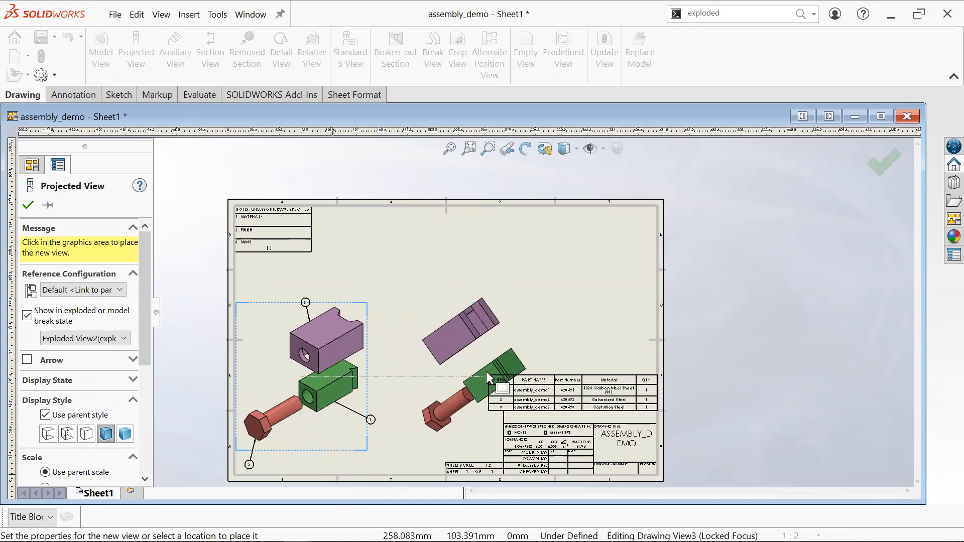
{"action": "key", "text": "Escape"}
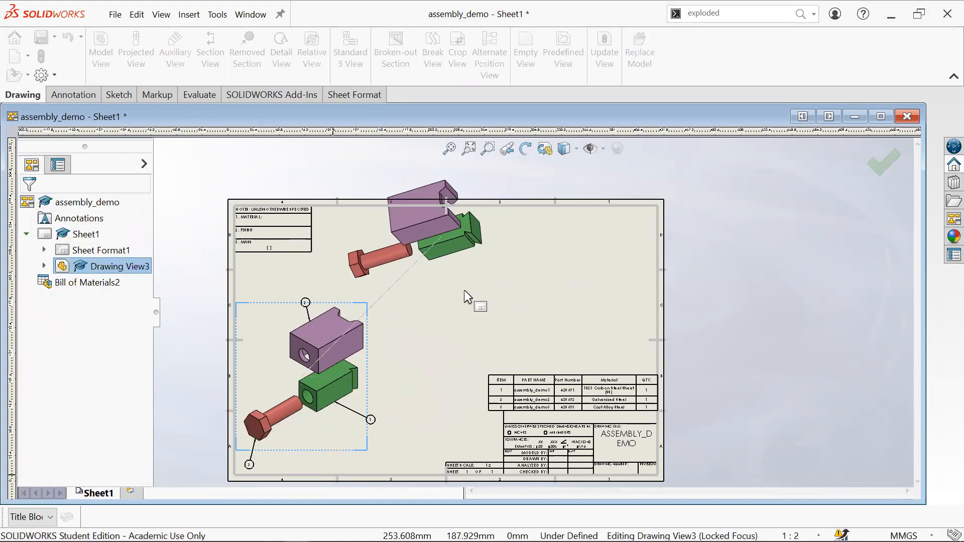
Insert a non-exploded model view of assembly_demo on the sheet between the exploded view and the bill of materials.
{"action": "left_click", "coordinate": [105, 67]}
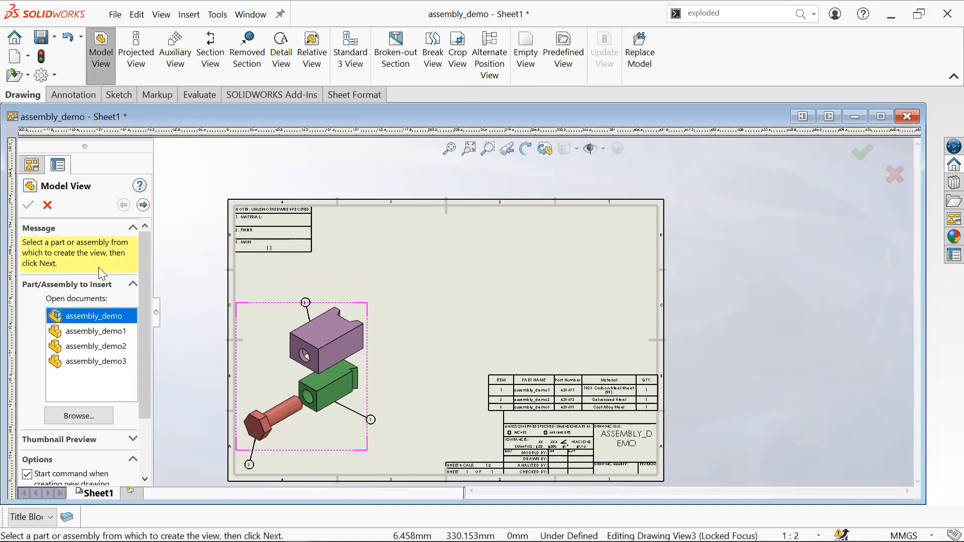
{"action": "double_click", "coordinate": [104, 322]}
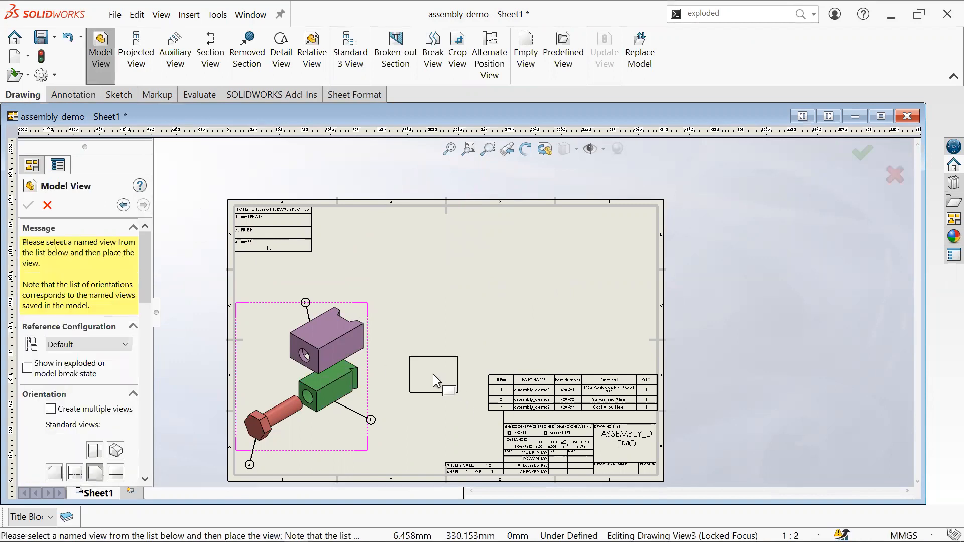
{"action": "left_click", "coordinate": [423, 372]}
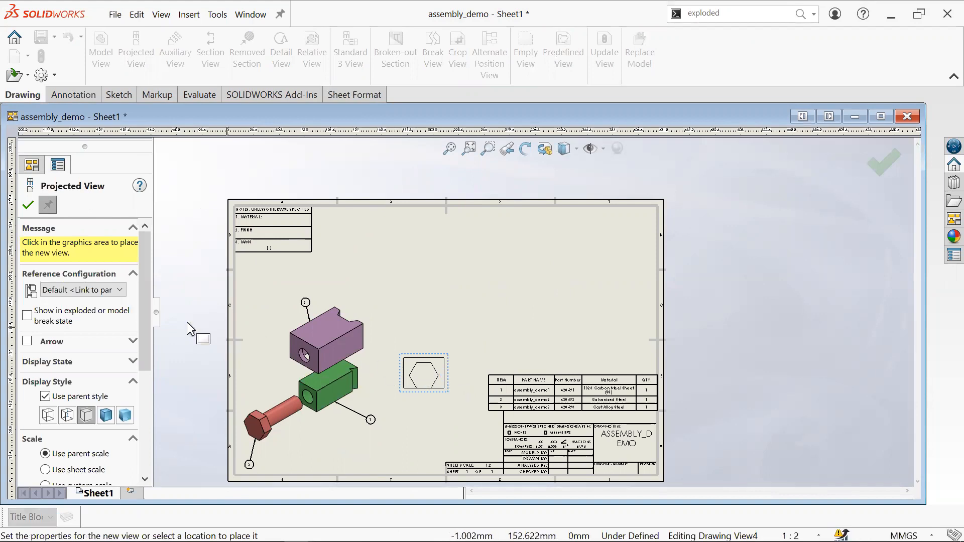
Project an isometric view in the Exploded View2 state and a non-exploded side view from the front view of the assembly.
{"action": "left_click", "coordinate": [116, 295]}
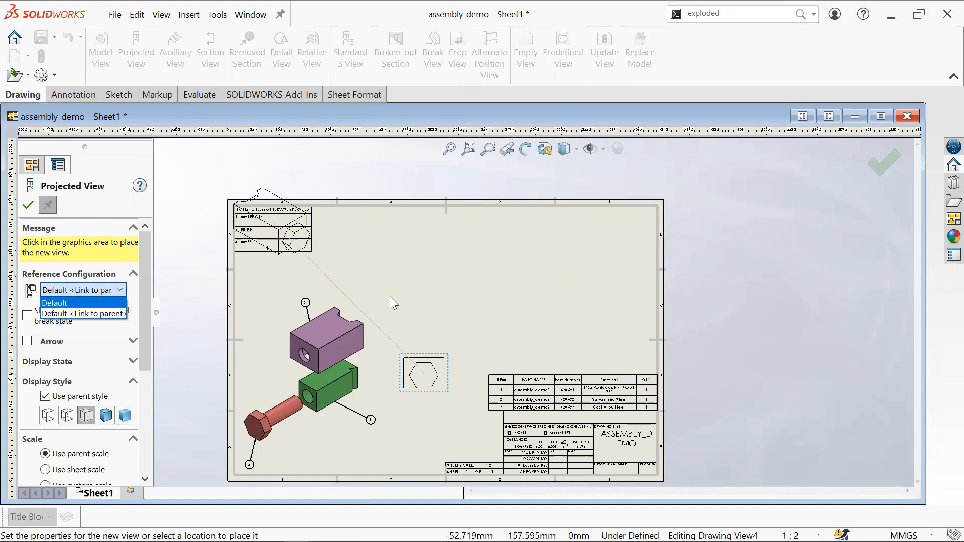
{"action": "left_click", "coordinate": [114, 287]}
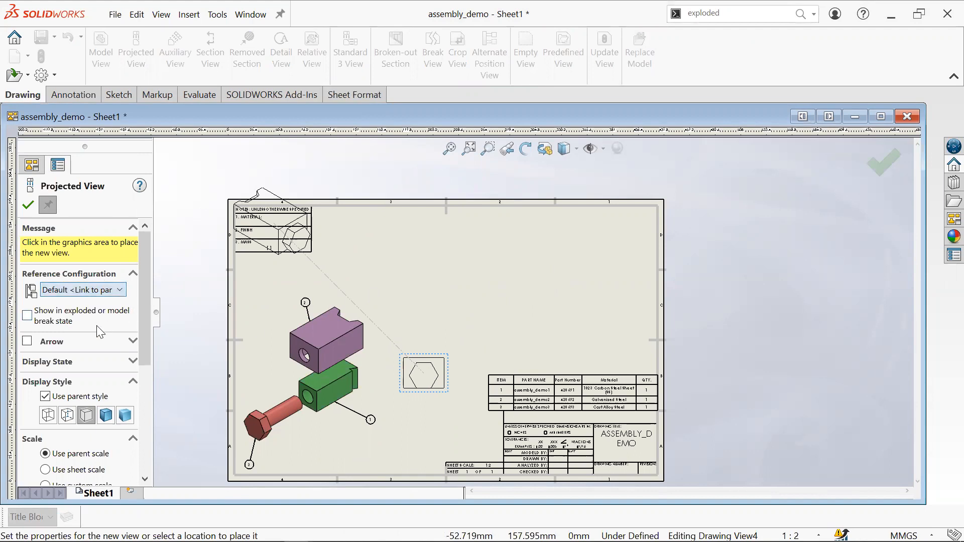
{"action": "left_click", "coordinate": [68, 318]}
{"action": "left_click", "coordinate": [123, 338]}
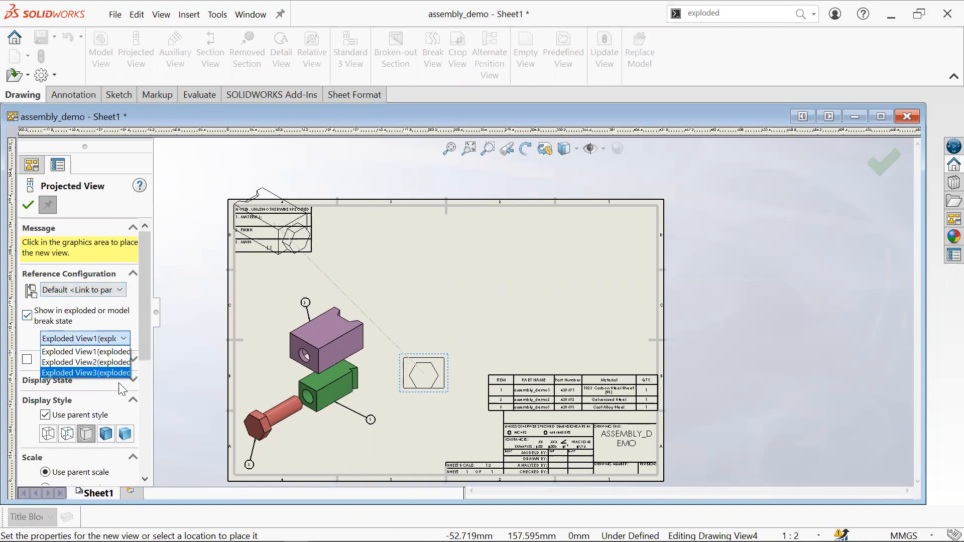
{"action": "left_click", "coordinate": [119, 365]}
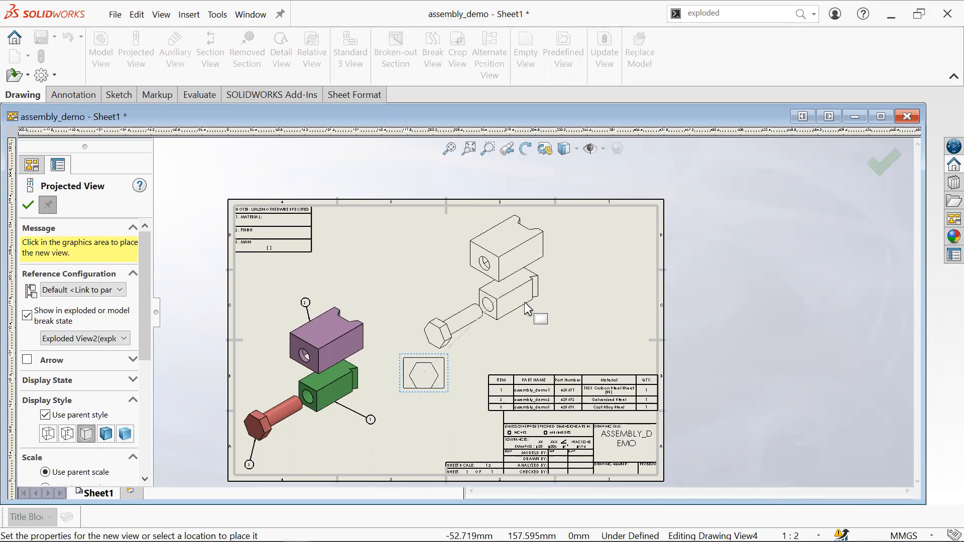
{"action": "left_click", "coordinate": [539, 304]}
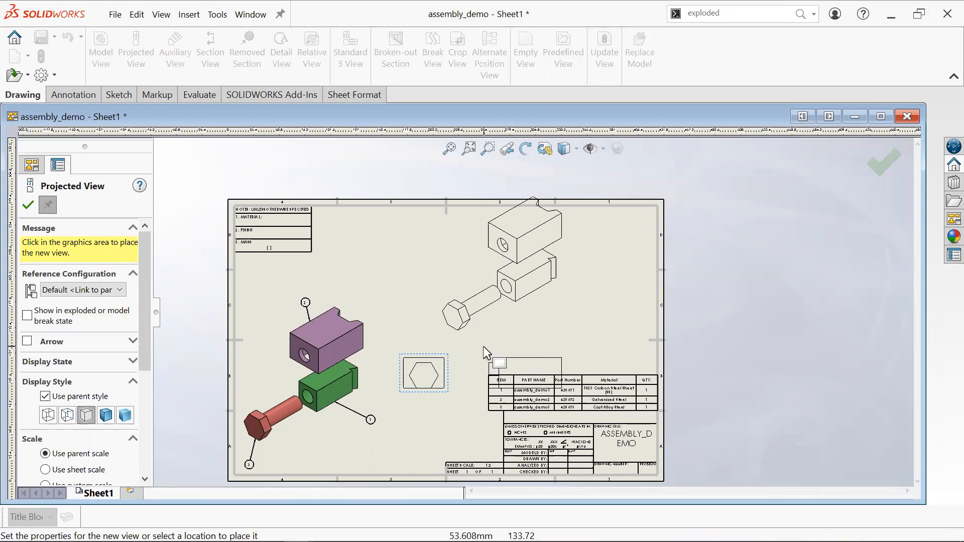
{"action": "key", "text": "Escape"}
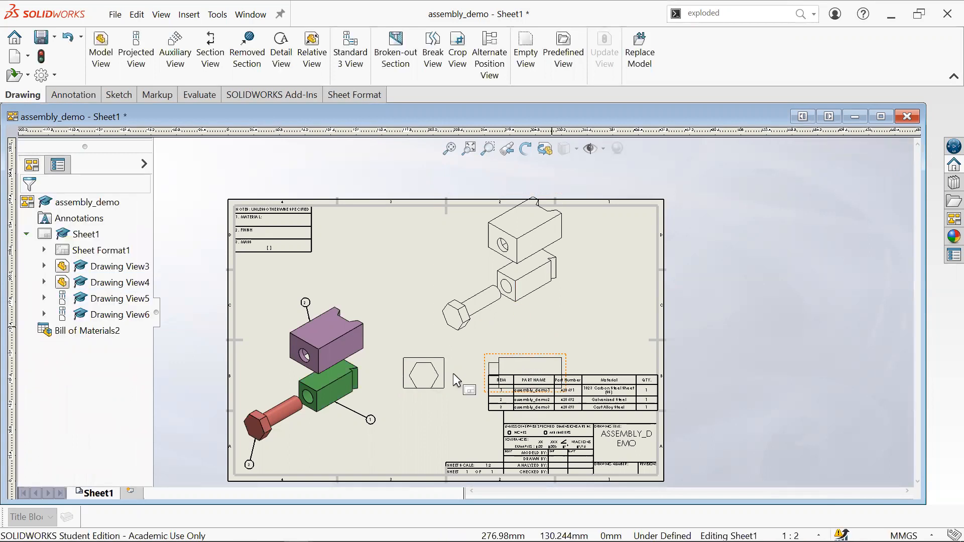
Examine the exploded state, display style, scale and thread display settings of the two projected views.
{"action": "left_click", "coordinate": [542, 358]}
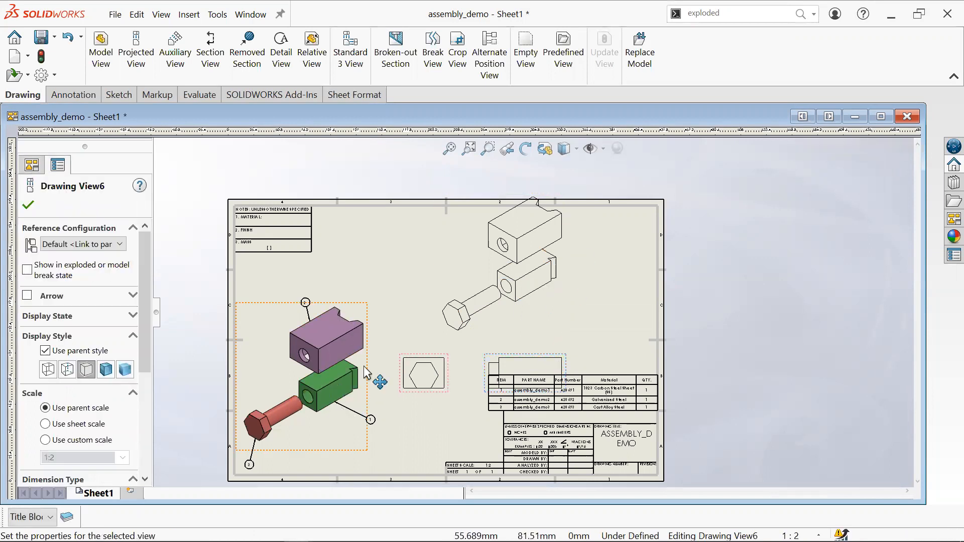
{"action": "left_click", "coordinate": [553, 320]}
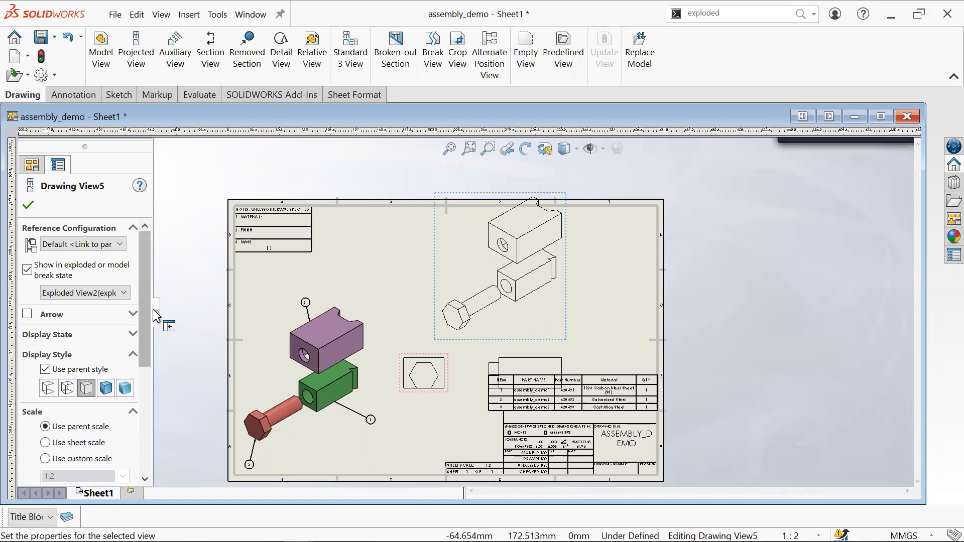
{"action": "mouse_move", "coordinate": [160, 310]}
{"action": "left_mouse_down"}
{"action": "mouse_move", "coordinate": [152, 399]}
{"action": "mouse_move", "coordinate": [155, 300]}
{"action": "left_mouse_up"}
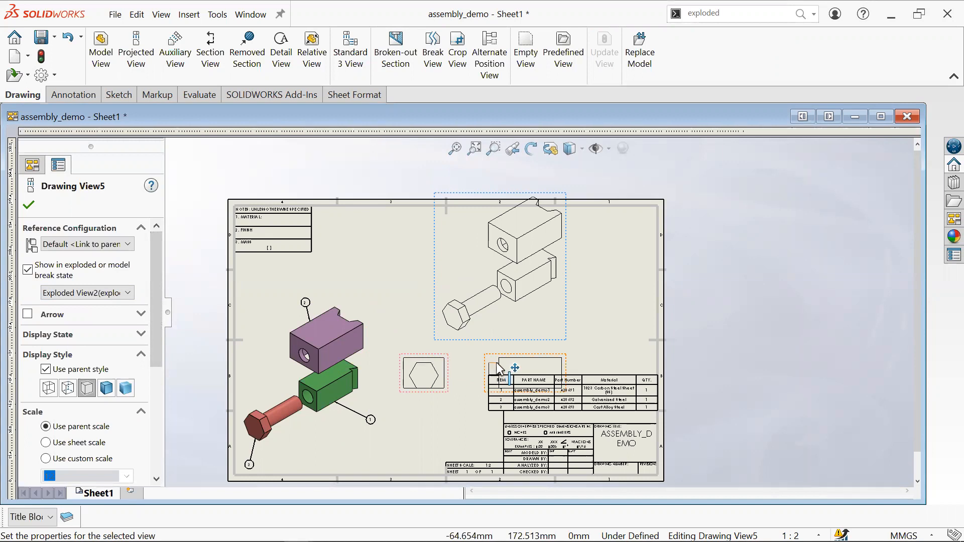
{"action": "left_click_drag", "start_coordinate": [154, 352], "coordinate": [158, 456]}
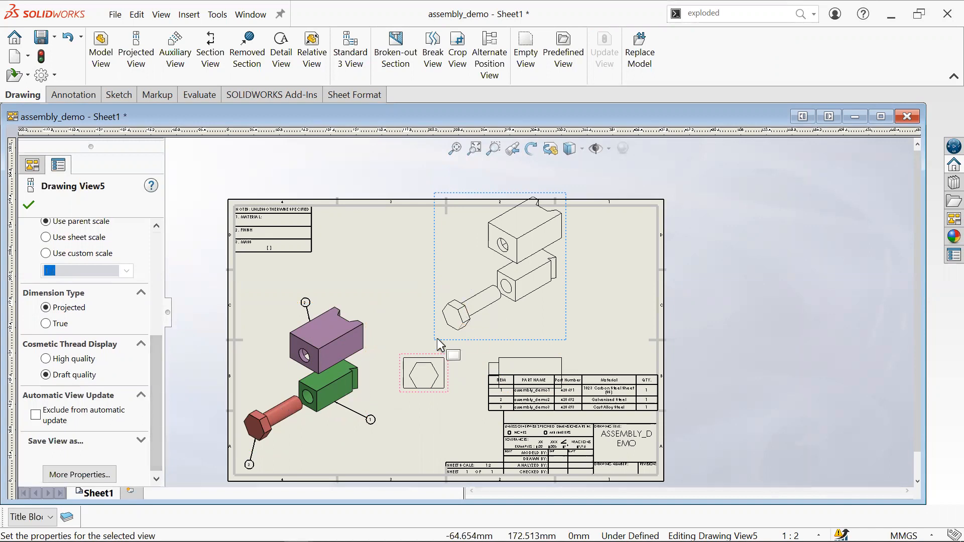
{"action": "scroll", "coordinate": [400, 360], "scroll_direction": "down", "scroll_amount": 2}
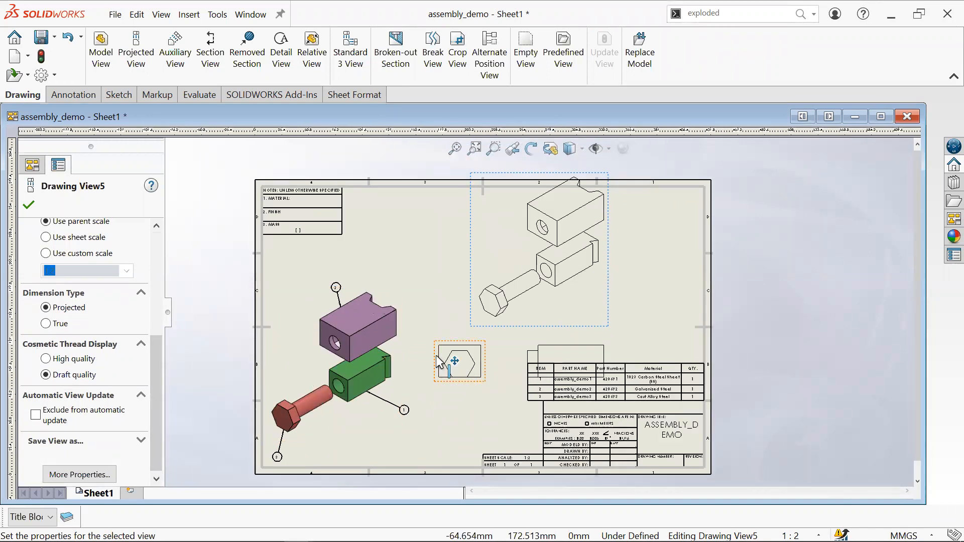
{"action": "mouse_move", "coordinate": [151, 370]}
{"action": "left_mouse_down"}
{"action": "mouse_move", "coordinate": [159, 322]}
{"action": "mouse_move", "coordinate": [217, 335]}
{"action": "left_mouse_up"}
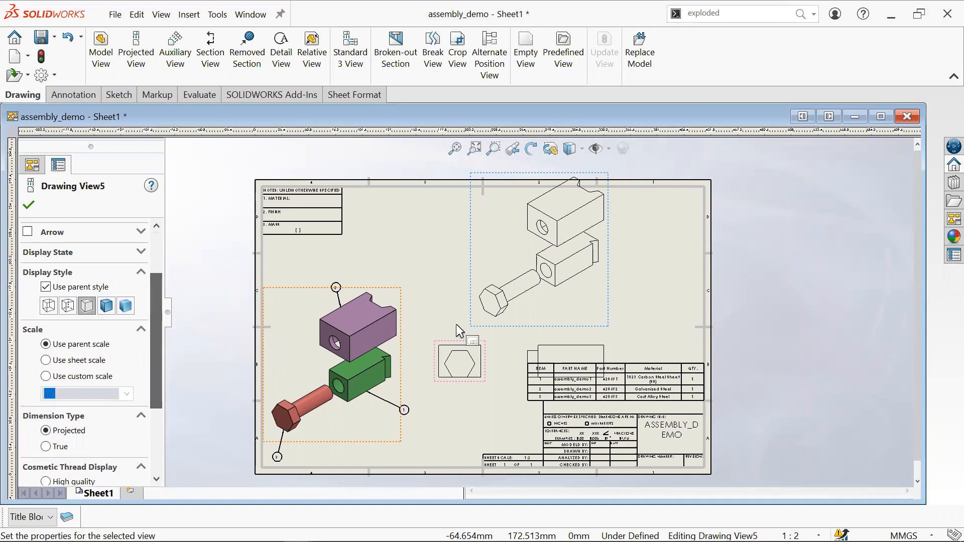
Show the projected side view in the Exploded View3 state and move it sideways, clear of the front view.
{"action": "left_click", "coordinate": [575, 347]}
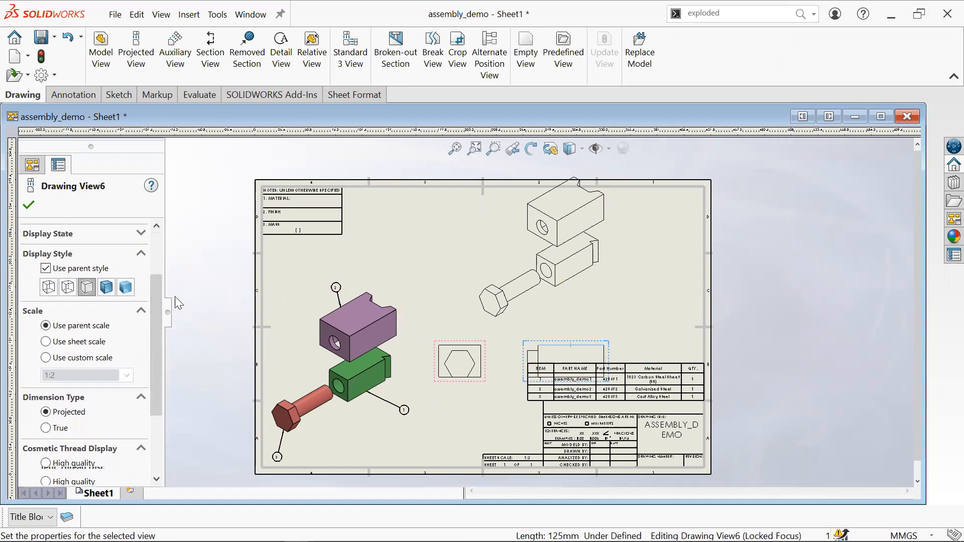
{"action": "left_click", "coordinate": [91, 273]}
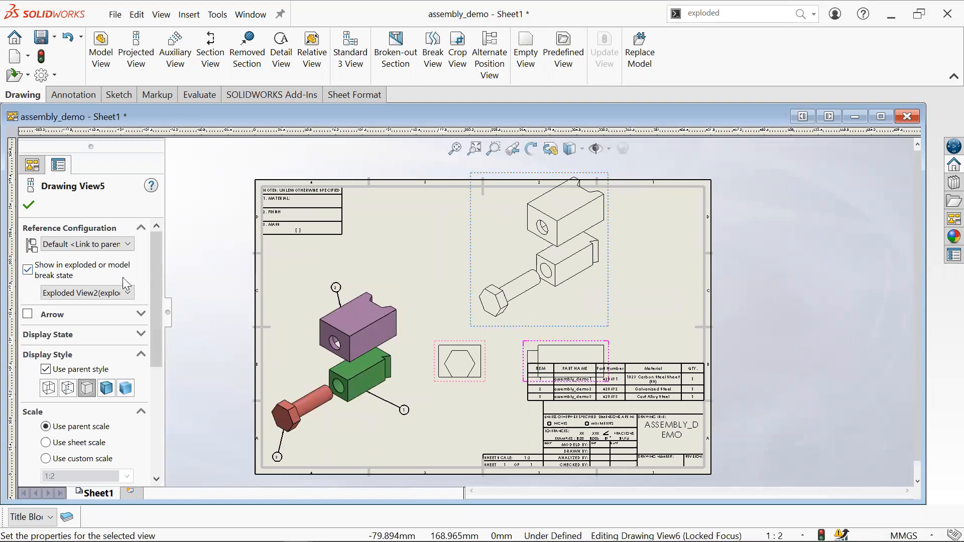
{"action": "left_click", "coordinate": [333, 294]}
{"action": "left_click", "coordinate": [530, 348]}
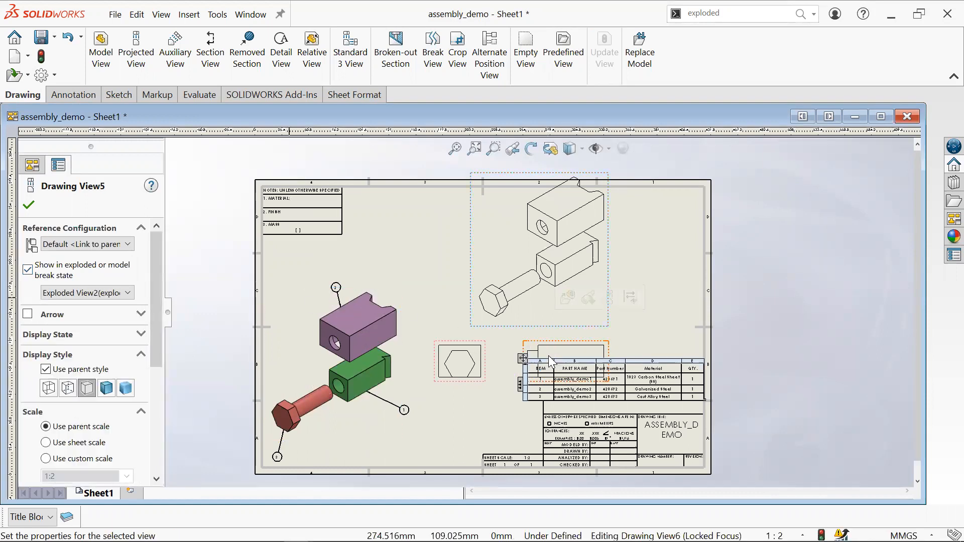
{"action": "left_click", "coordinate": [530, 348]}
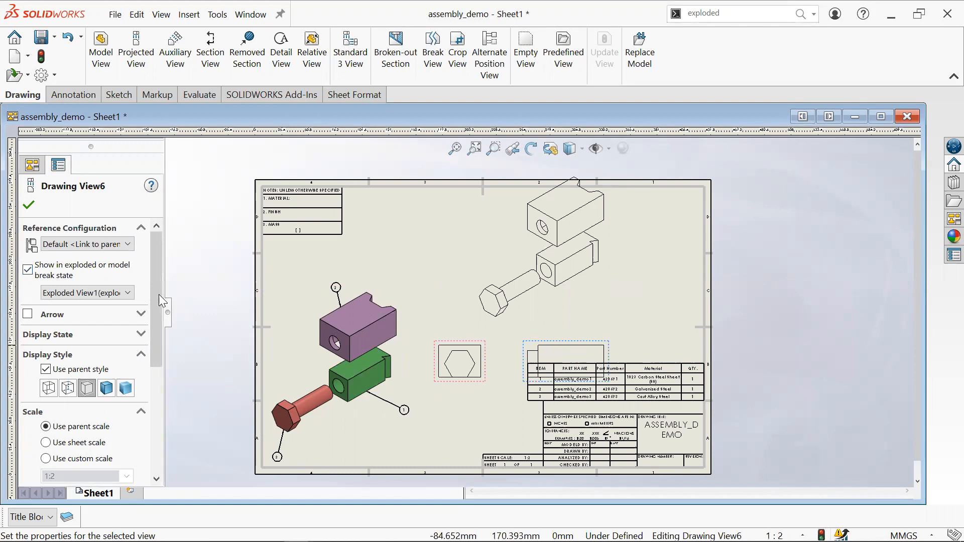
{"action": "left_click", "coordinate": [123, 293]}
{"action": "left_click", "coordinate": [128, 325]}
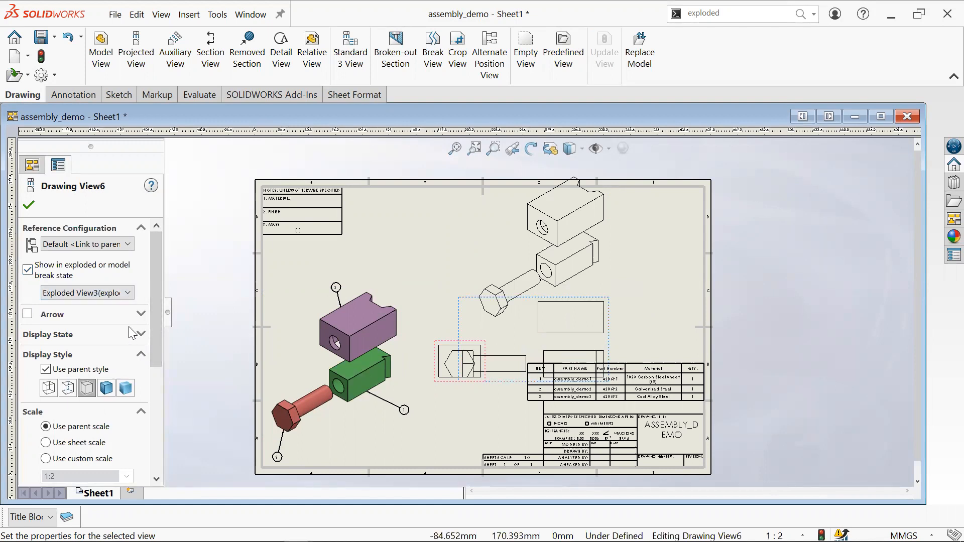
{"action": "left_click_drag", "start_coordinate": [609, 327], "coordinate": [643, 327]}
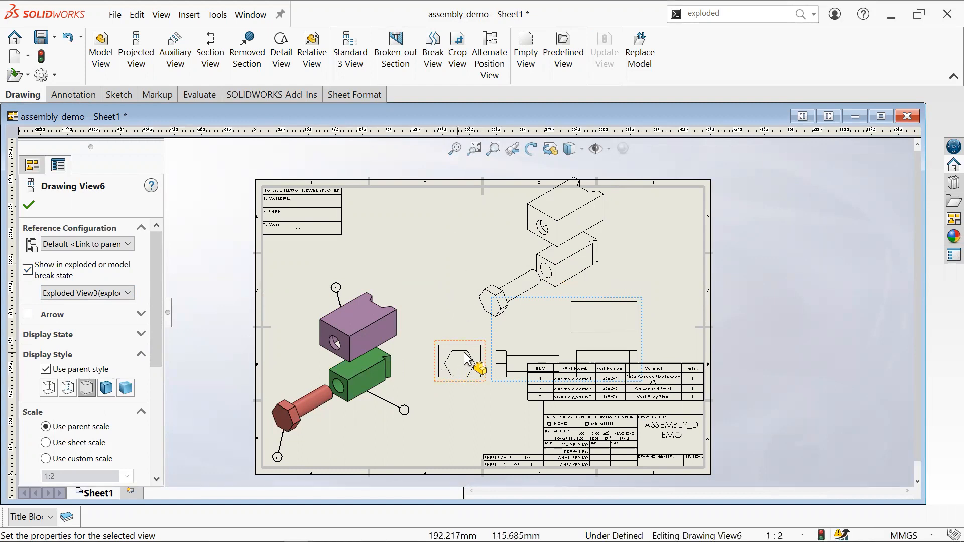
Delete the front view and its two projected views, and move the shaded exploded view with its balloons above the bill of materials.
{"action": "left_click", "coordinate": [435, 351]}
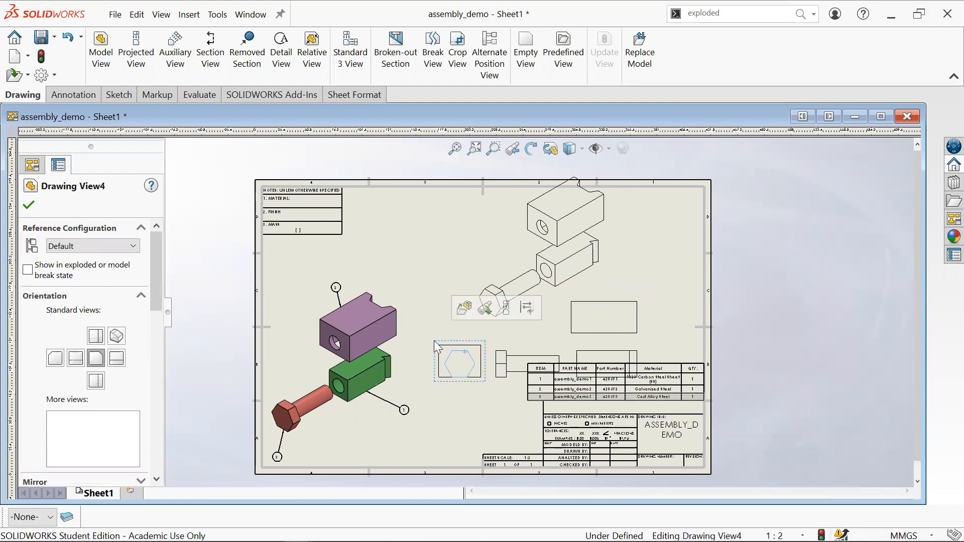
{"action": "key", "text": "Delete"}
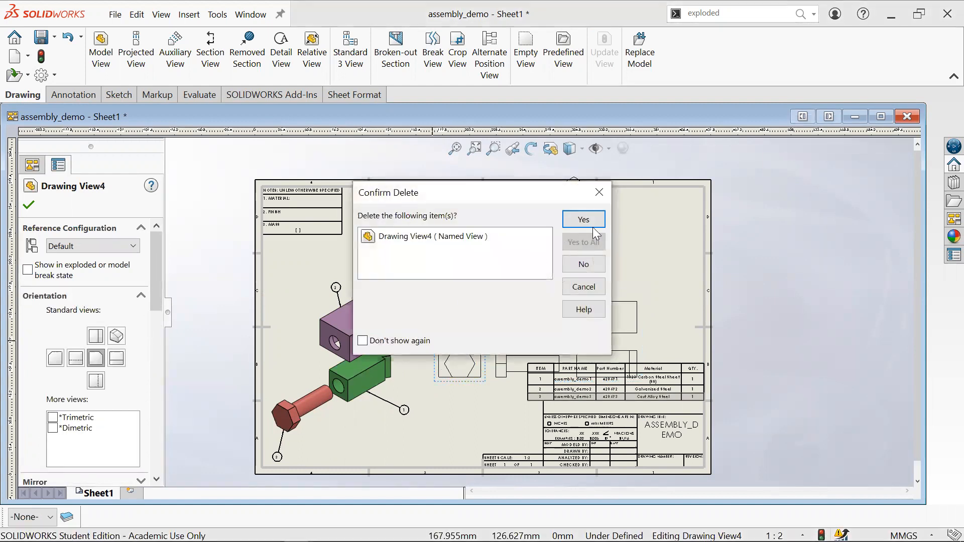
{"action": "left_click", "coordinate": [590, 223]}
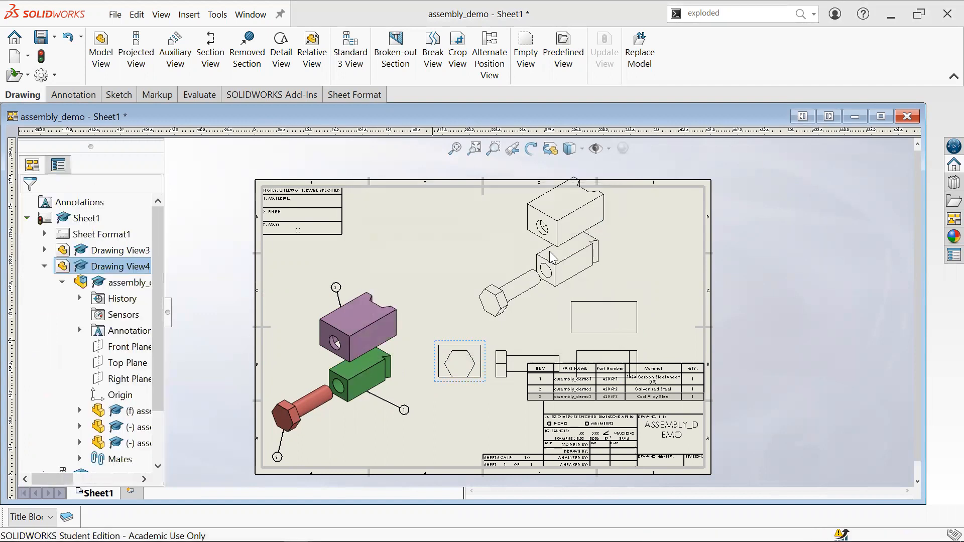
{"action": "left_click", "coordinate": [494, 331]}
{"action": "key", "text": "Delete"}
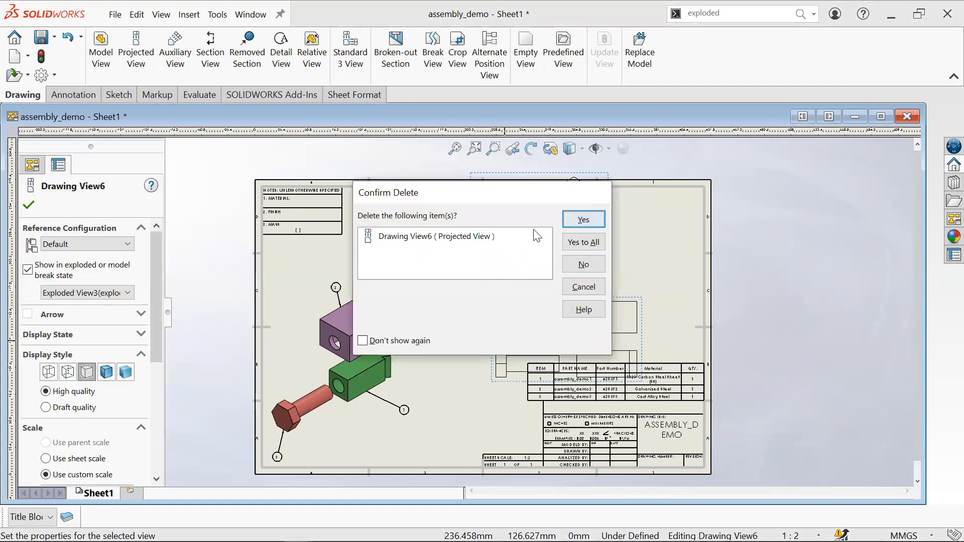
{"action": "left_click", "coordinate": [582, 219]}
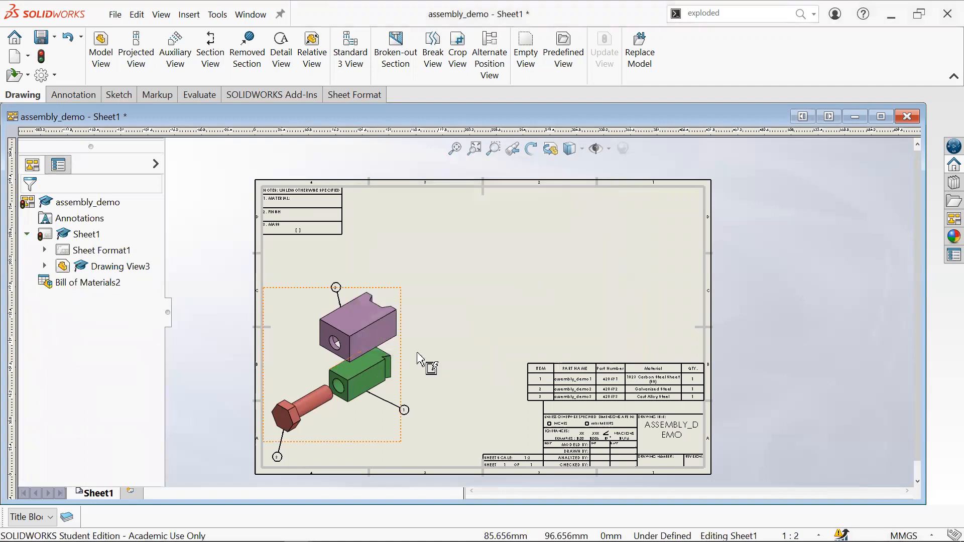
{"action": "mouse_move", "coordinate": [401, 358]}
{"action": "left_mouse_down"}
{"action": "mouse_move", "coordinate": [437, 333]}
{"action": "mouse_move", "coordinate": [581, 299]}
{"action": "mouse_move", "coordinate": [587, 308]}
{"action": "mouse_move", "coordinate": [674, 271]}
{"action": "left_mouse_up"}
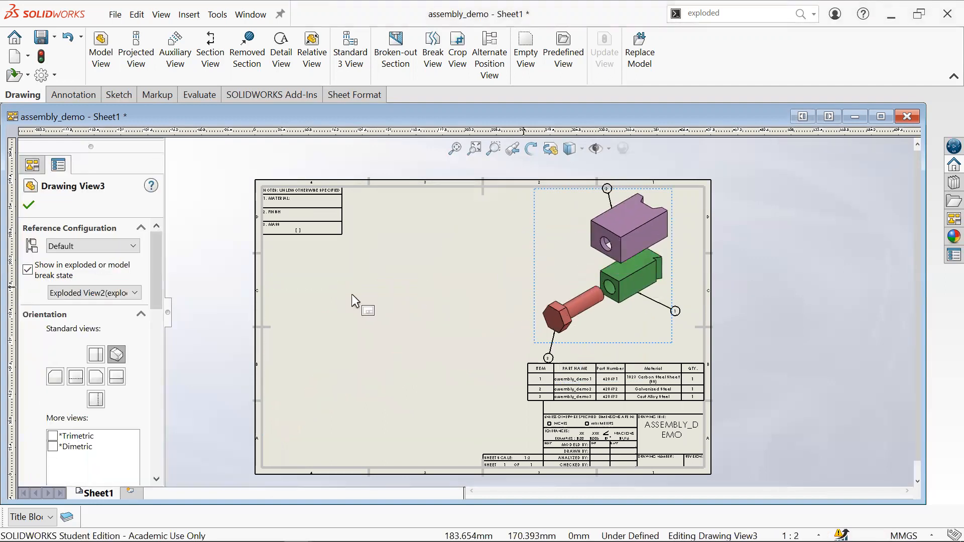
{"action": "left_click", "coordinate": [244, 284]}
Insert a non-exploded front view of assembly_demo beside the exploded view, with projected isometric, side and below-front views.
{"action": "left_click", "coordinate": [100, 68]}
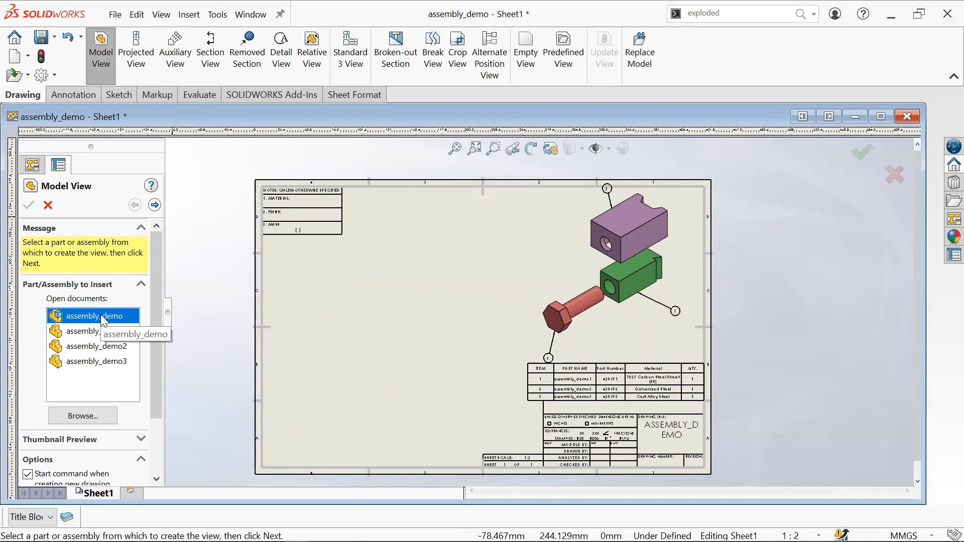
{"action": "double_click", "coordinate": [103, 316]}
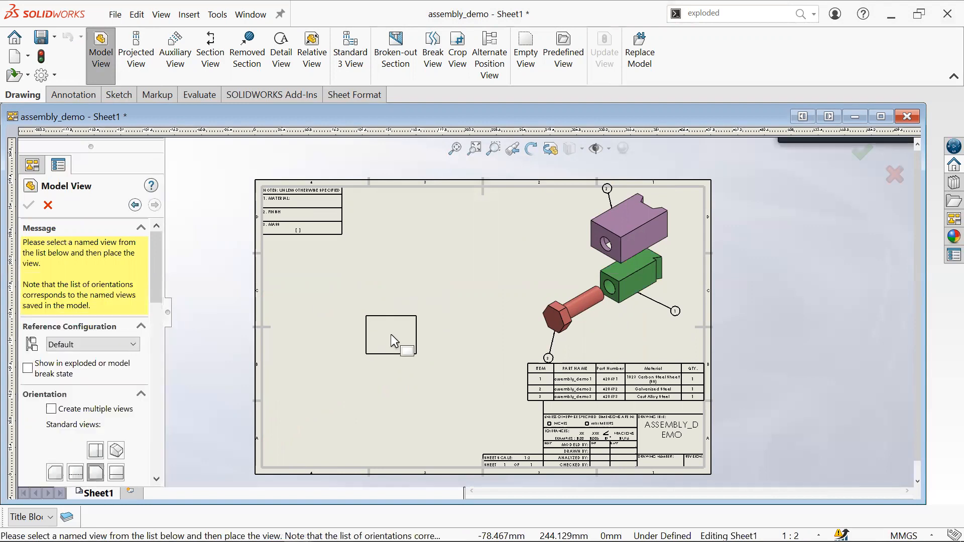
{"action": "left_click", "coordinate": [391, 333]}
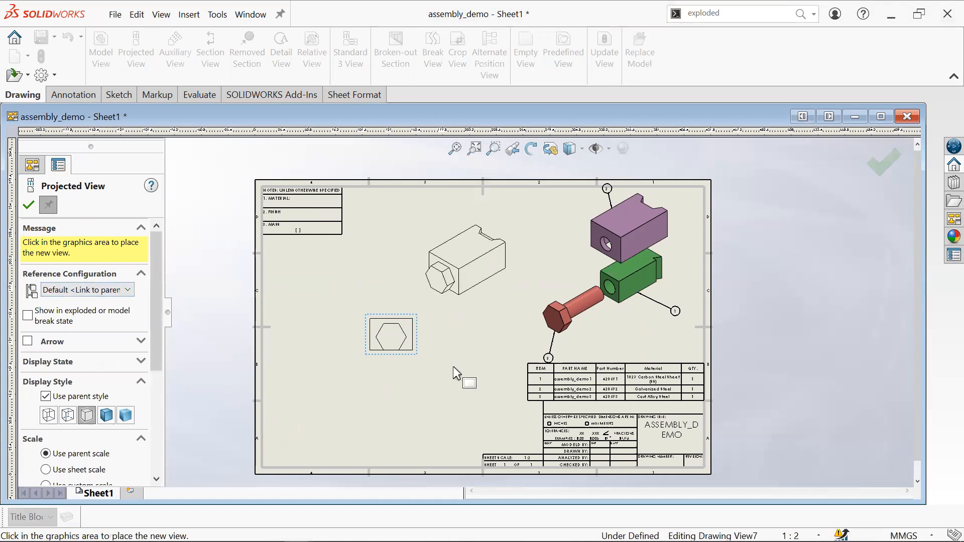
{"action": "left_click", "coordinate": [477, 339]}
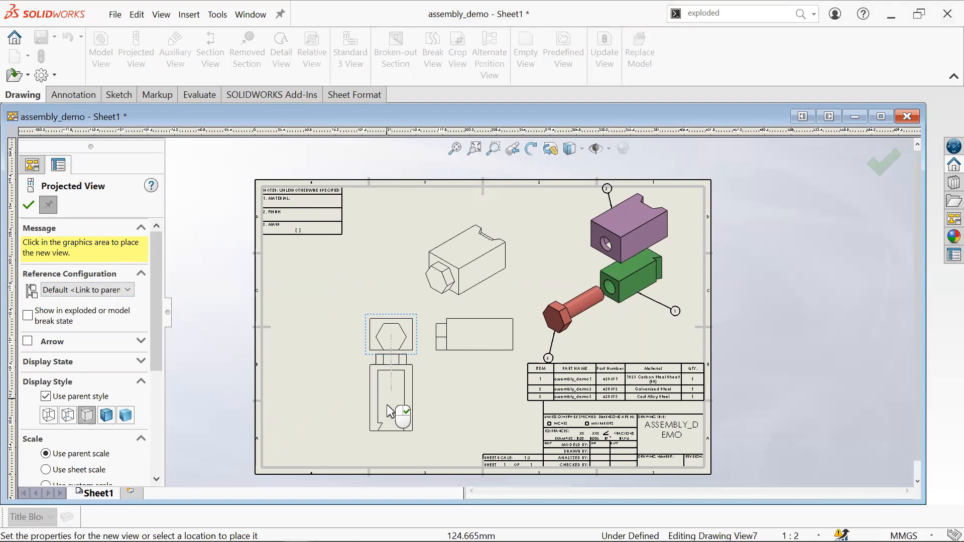
{"action": "left_click", "coordinate": [386, 412]}
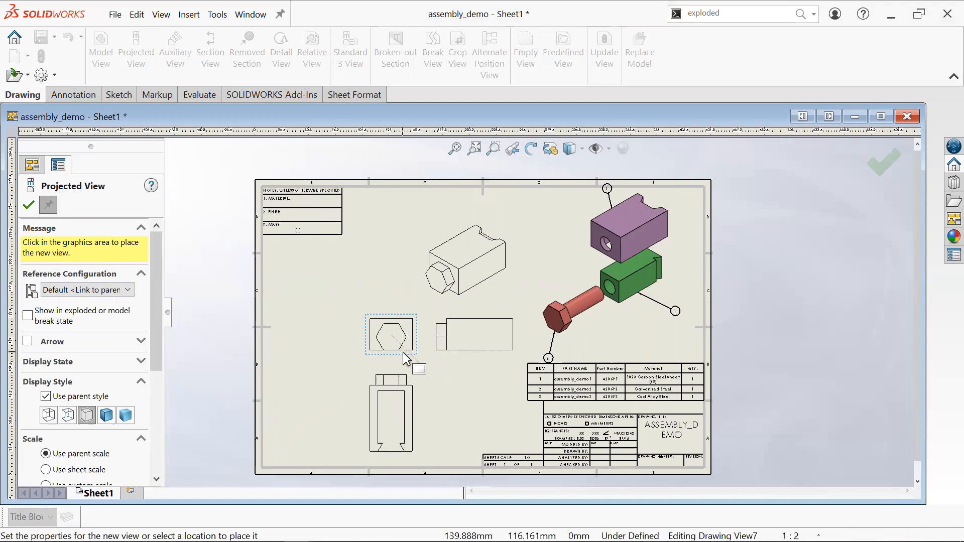
{"action": "key", "text": "Escape"}
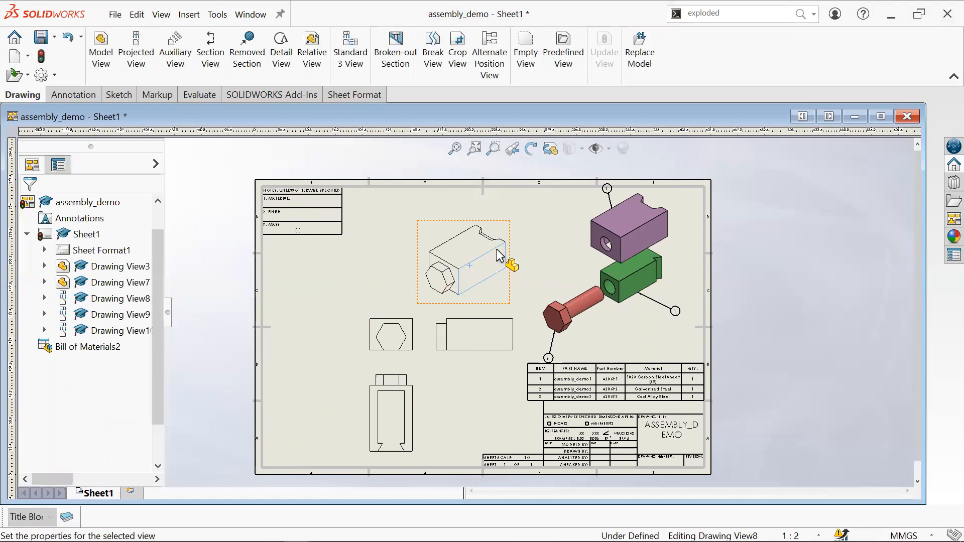
{"action": "left_click", "coordinate": [499, 256]}
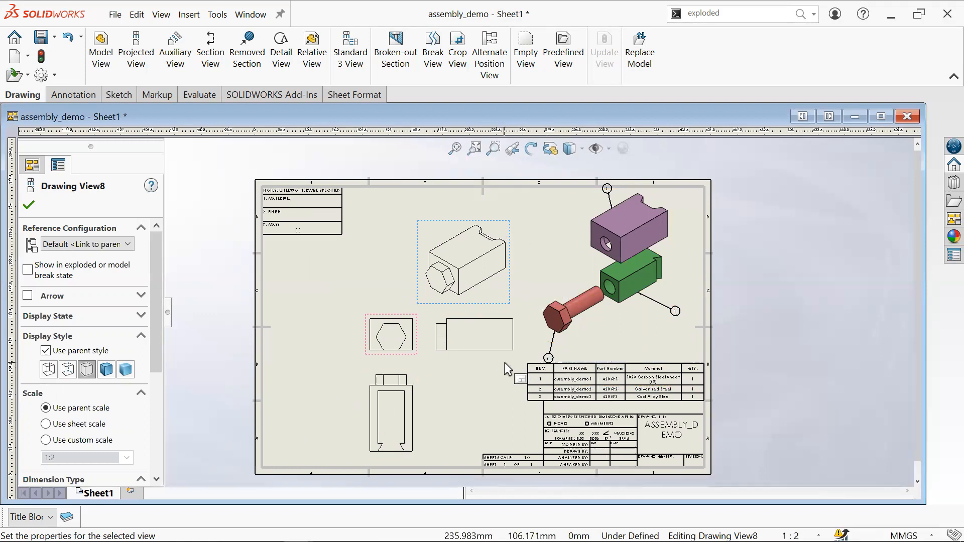
{"action": "mouse_move", "coordinate": [514, 541]}
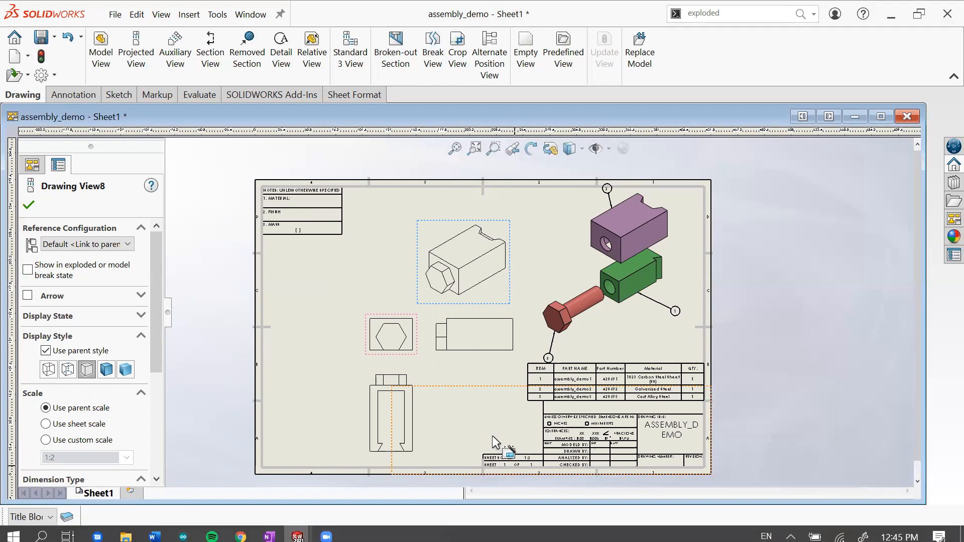